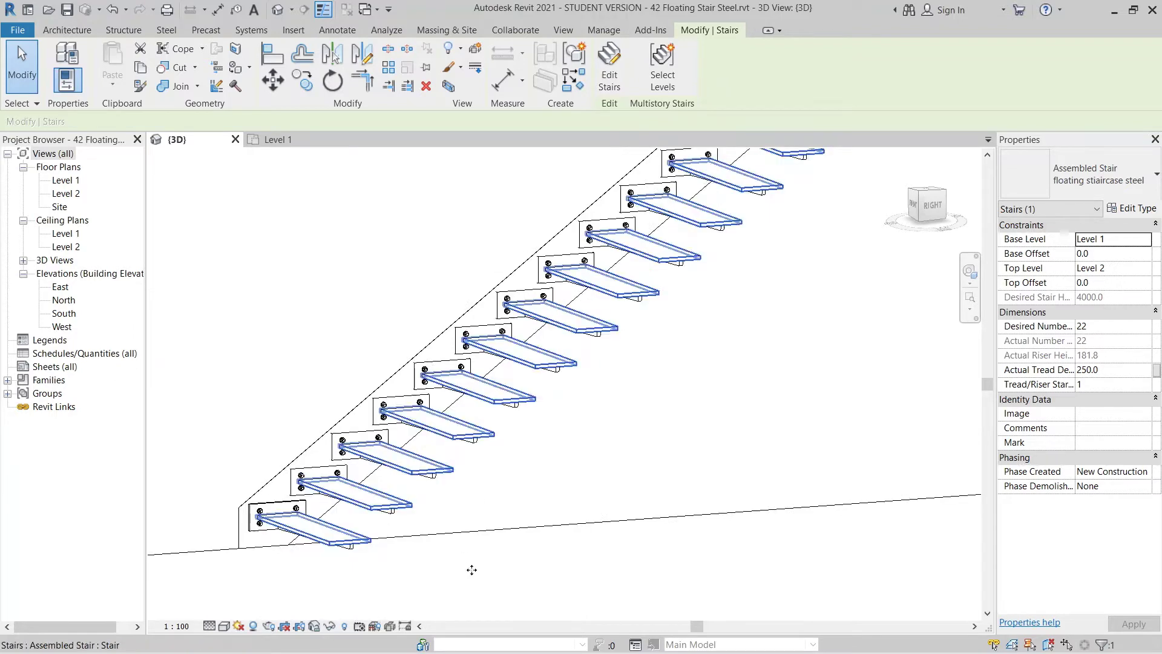
Step: Turn off shadows in the 3D view and examine the floating stair's full flight along the wall
middle_drag(506, 535, 517, 508)
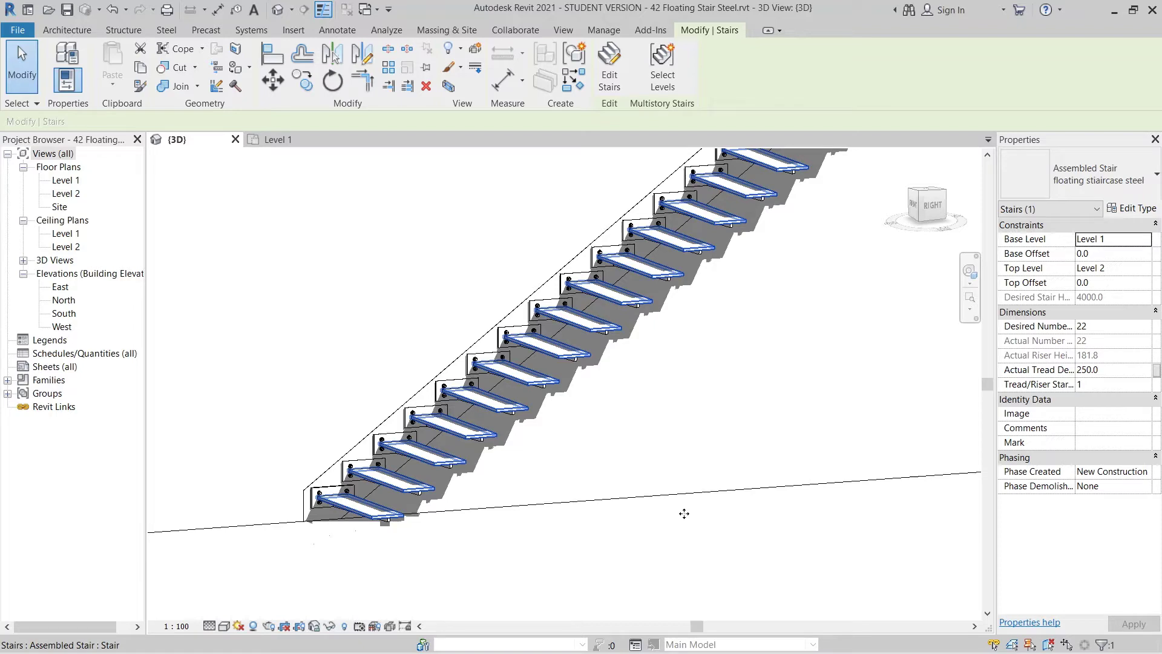
shift+middle_drag(686, 490, 600, 472)
middle_drag(380, 598, 389, 539)
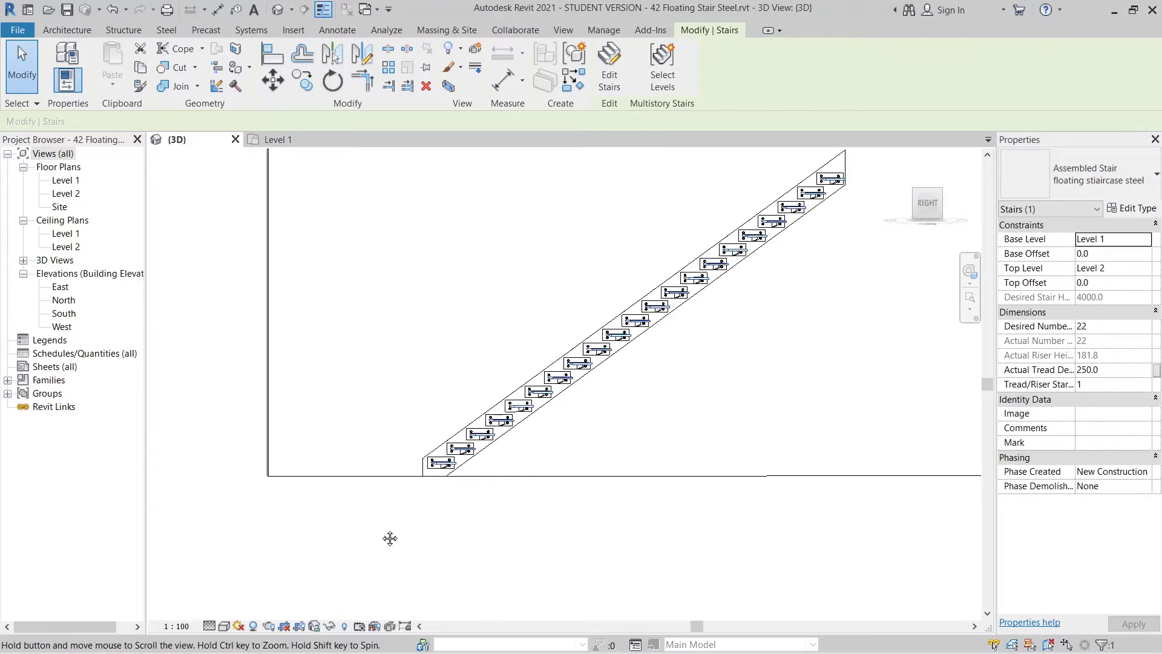
click(253, 626)
middle_drag(587, 481, 578, 428)
shift+middle_drag(528, 491, 563, 502)
scroll(446, 389, up, 5)
middle_drag(524, 438, 495, 363)
shift+middle_drag(477, 432, 506, 423)
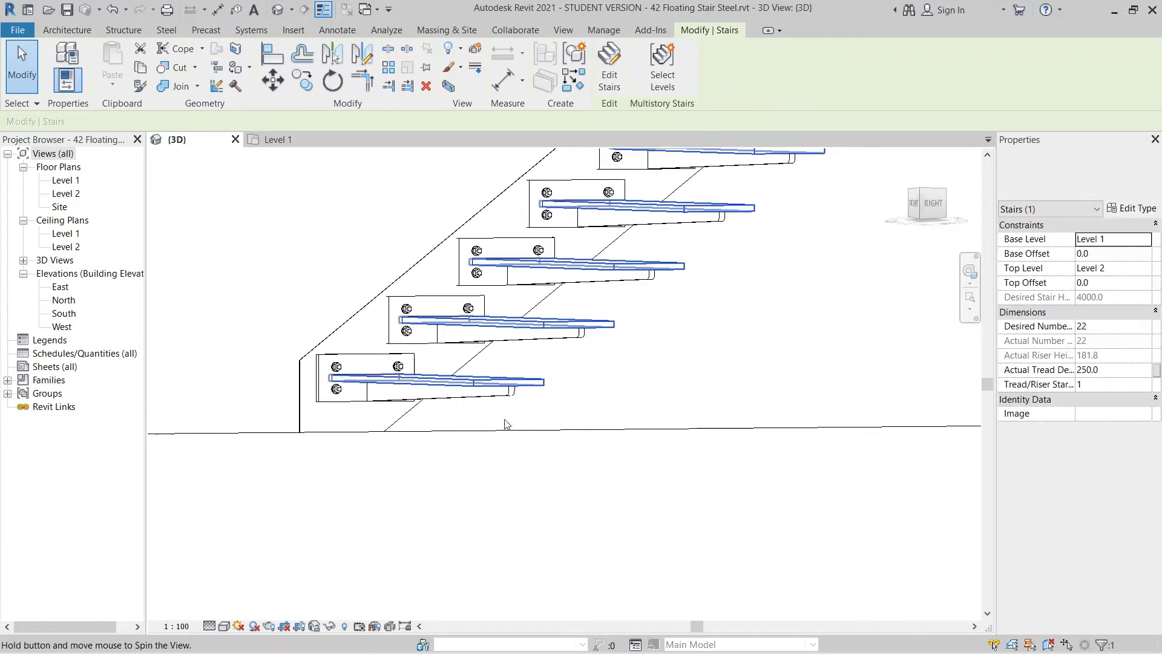
Step: Examine the lowest steel tread with its bracket, wall plate and bolts up close
scroll(420, 427, up, 3)
scroll(229, 370, up, 1)
middle_drag(228, 370, 510, 448)
click(304, 336)
middle_drag(621, 336, 603, 386)
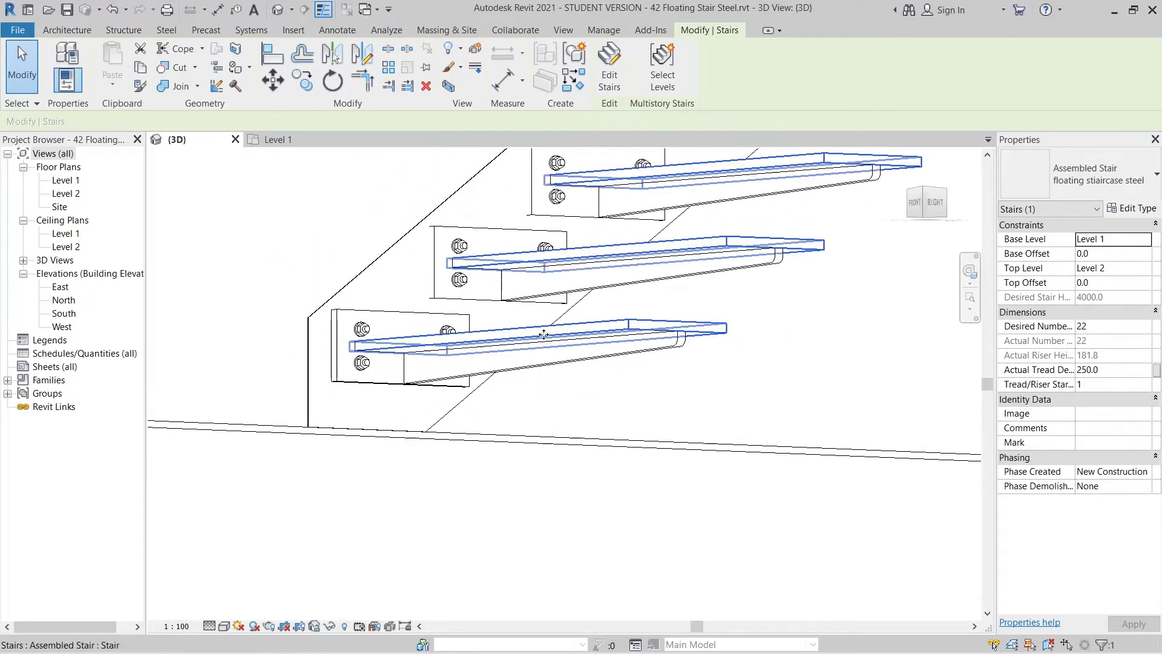
shift+middle_drag(415, 343, 547, 399)
scroll(460, 337, up, 3)
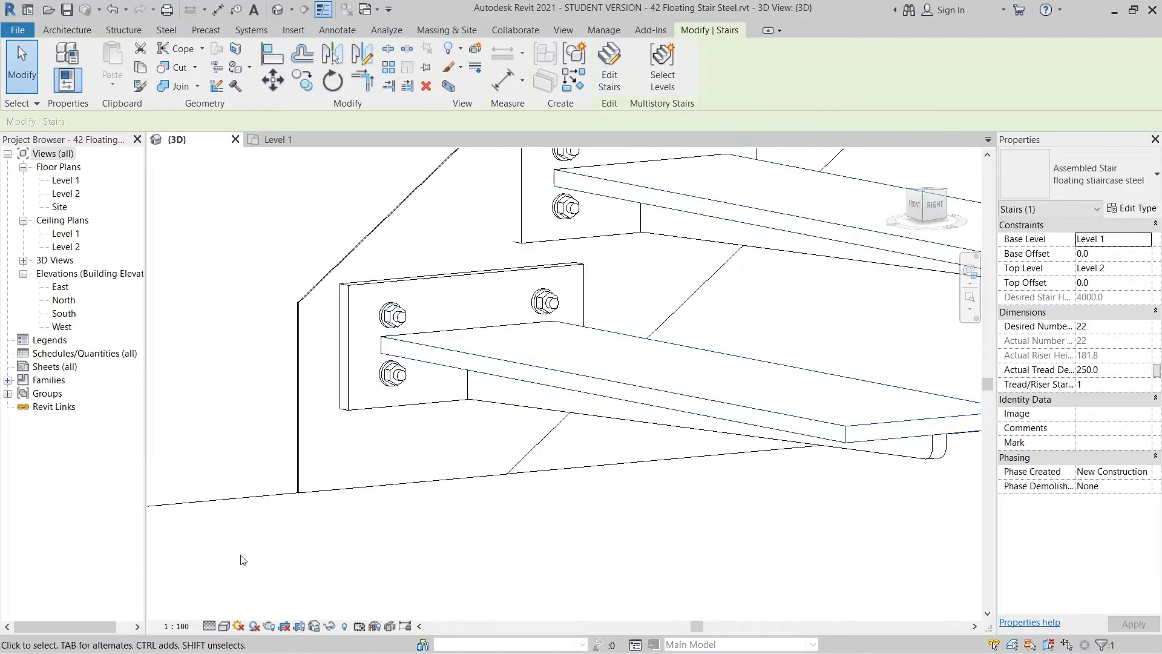
Step: Display the floating stair in Wireframe and examine the anchor bolts hidden behind the wall plates
click(225, 627)
click(246, 550)
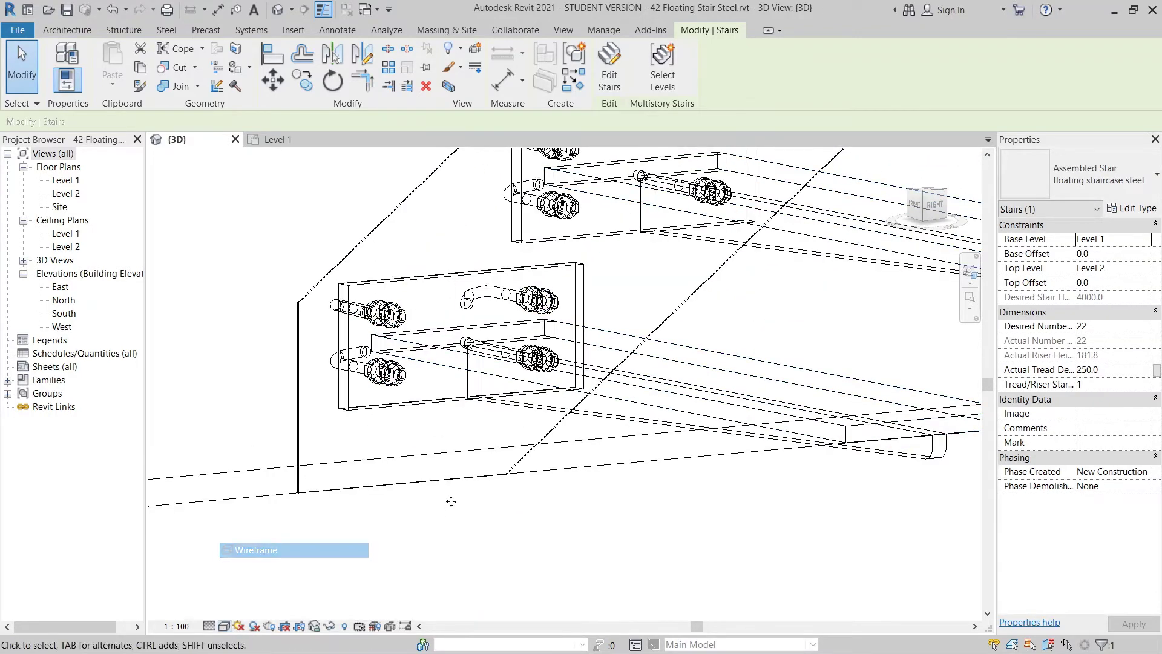
scroll(390, 463, up, 3)
scroll(375, 417, down, 5)
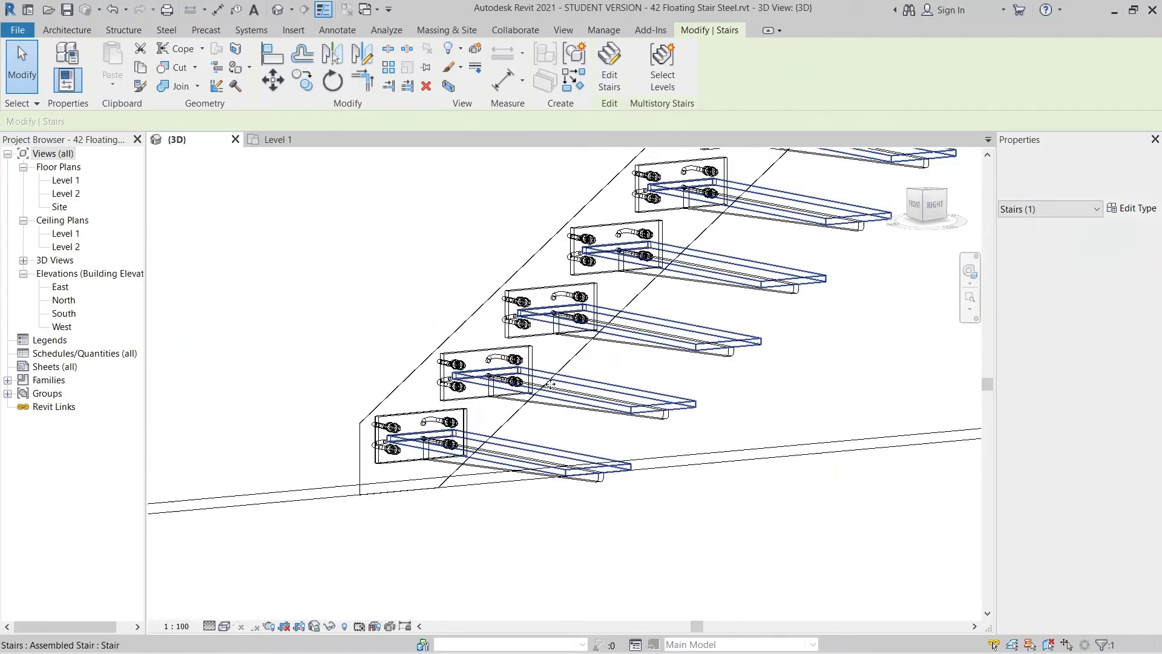
scroll(619, 437, down, 3)
shift+middle_drag(640, 452, 674, 441)
scroll(674, 442, down, 2)
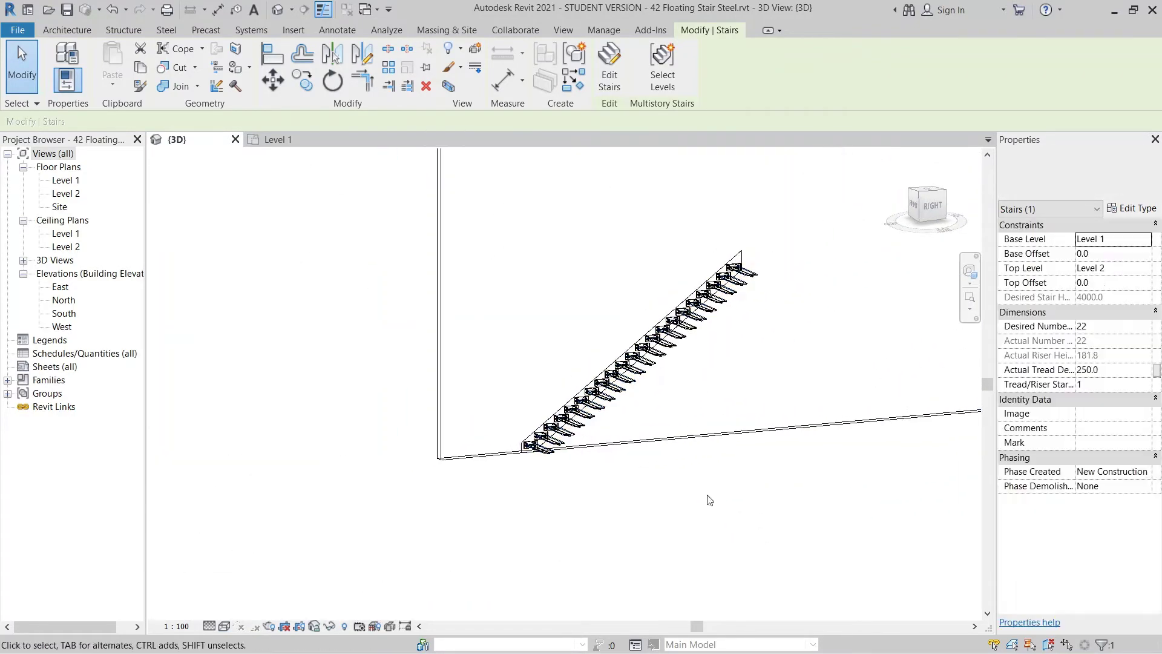
Step: Switch to the Level 1 plan of Project4 and close 42 Floating Stair Steel.rvt without saving
click(278, 140)
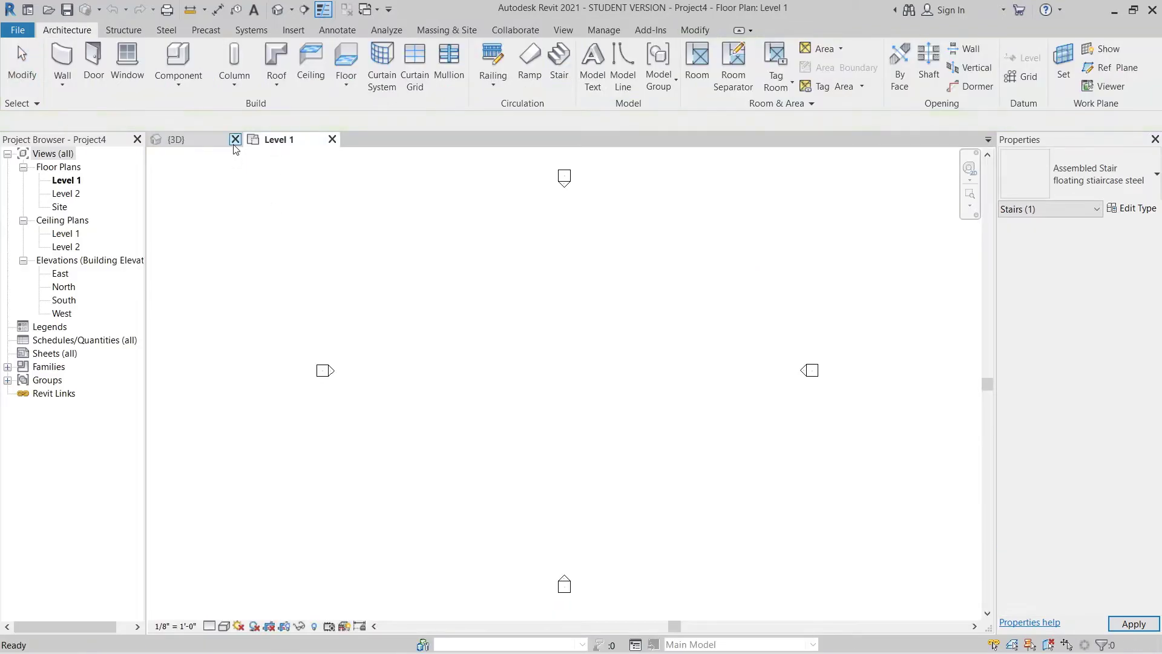
click(235, 139)
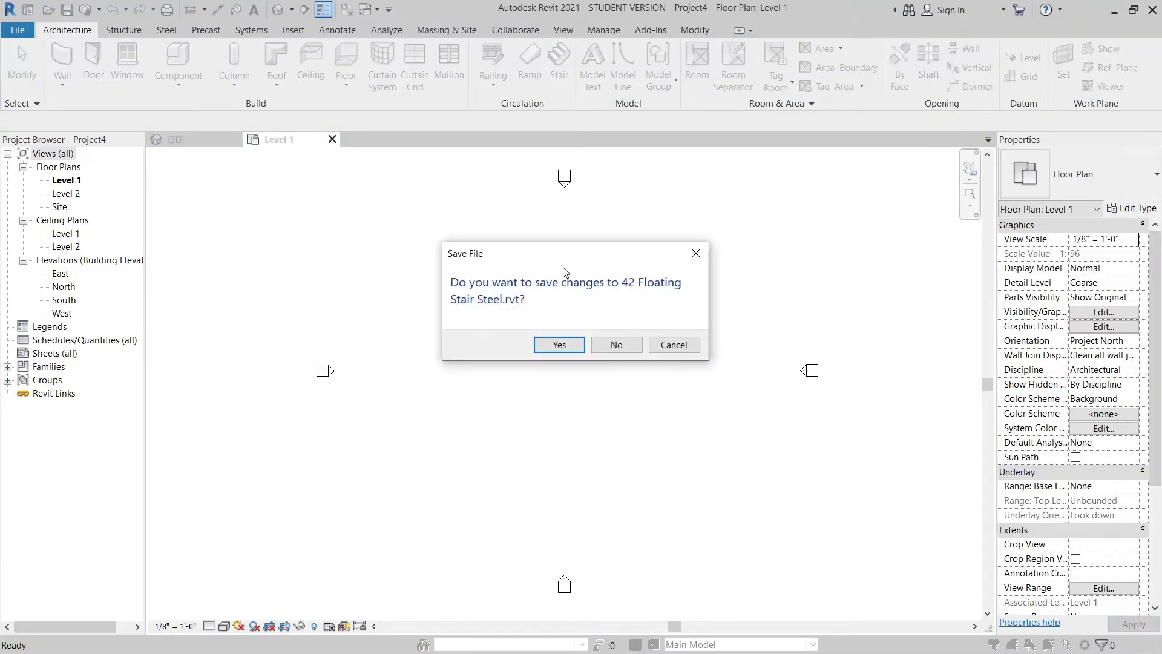
click(614, 345)
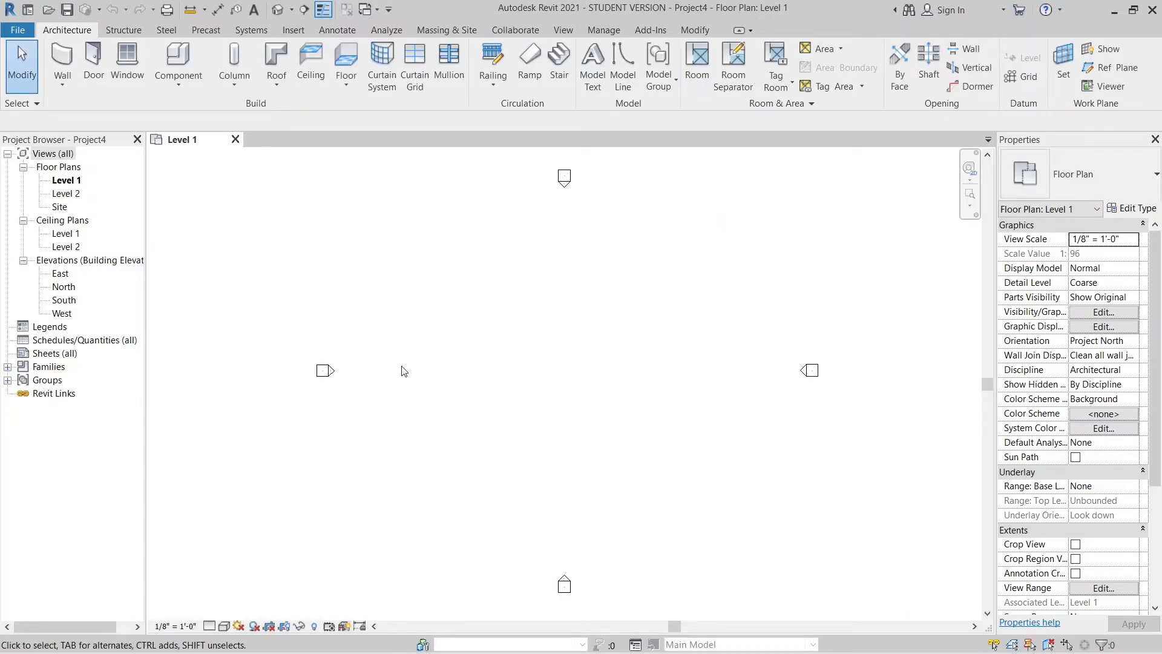
middle_drag(642, 363, 591, 352)
scroll(587, 329, down, 1)
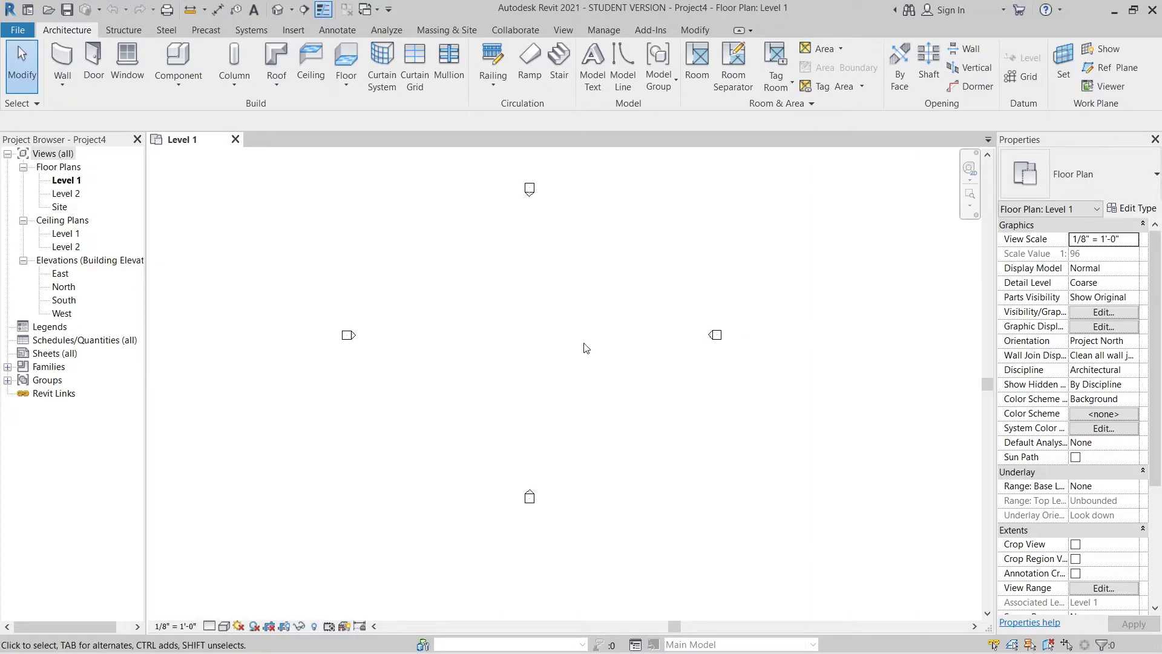
key(w)
key(a)
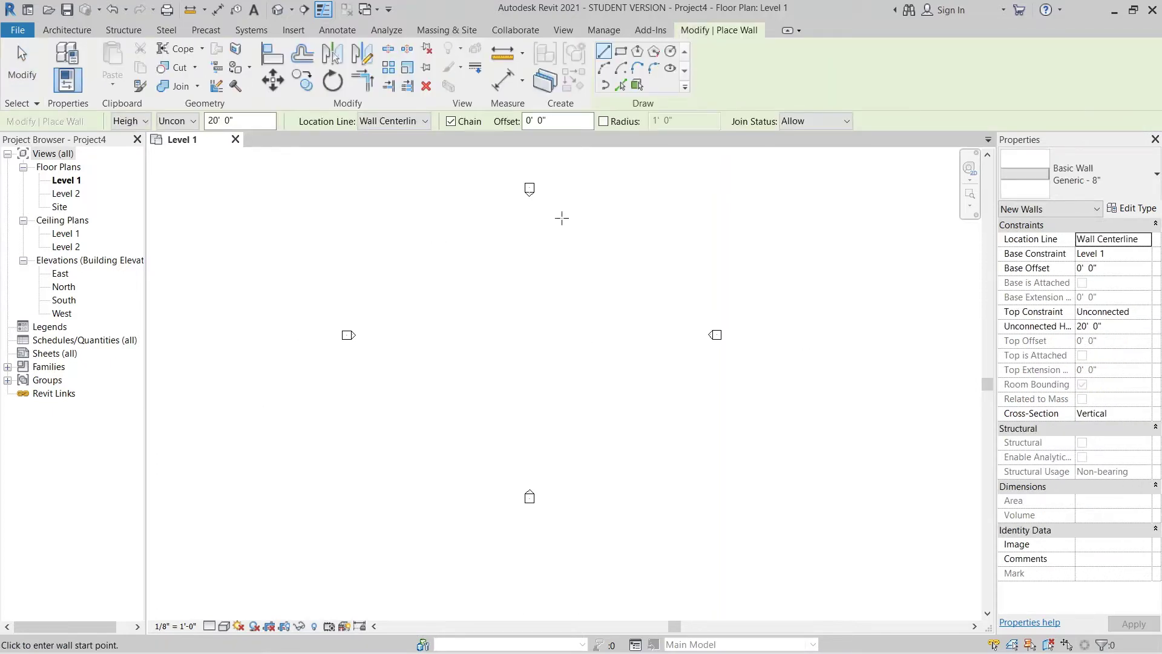
middle_drag(482, 345, 525, 348)
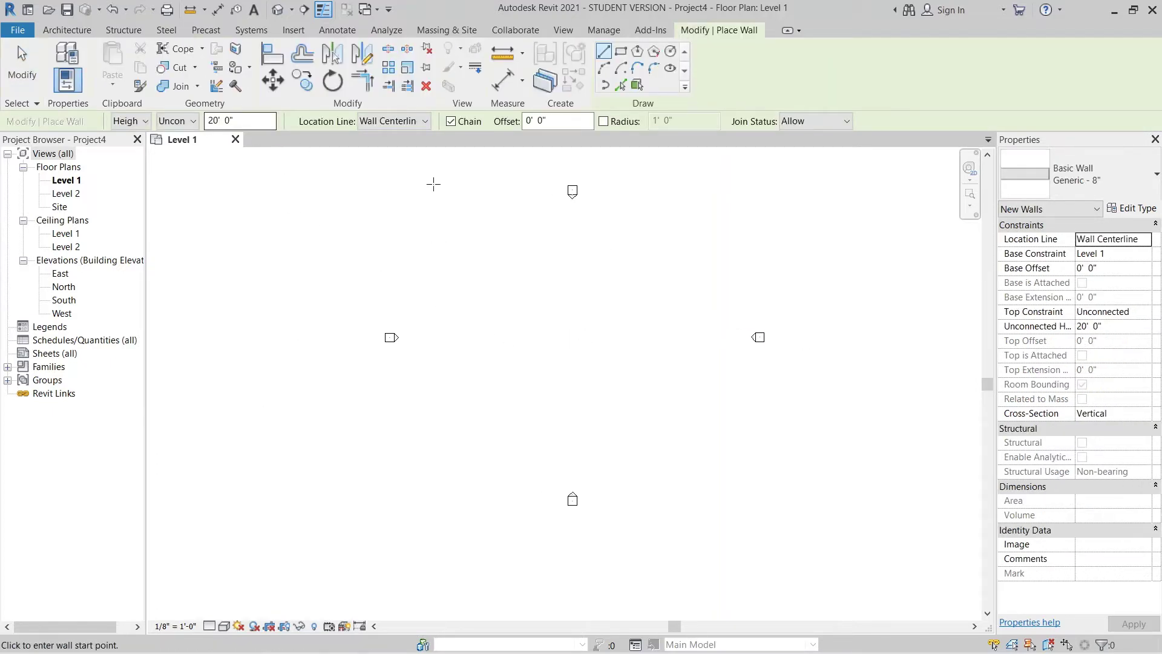
key(Escape)
key(Escape)
middle_drag(540, 325, 458, 354)
Step: Create a new project from the Metric-Architectural Template and close Project4 without saving
key(ctrl+n)
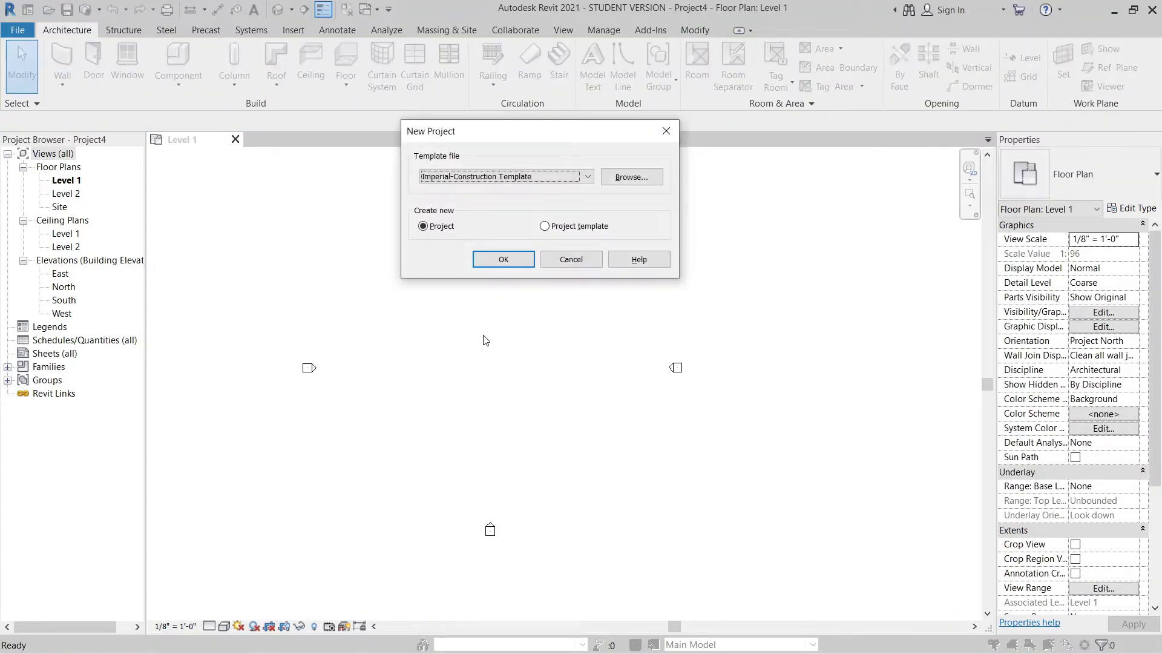
click(527, 178)
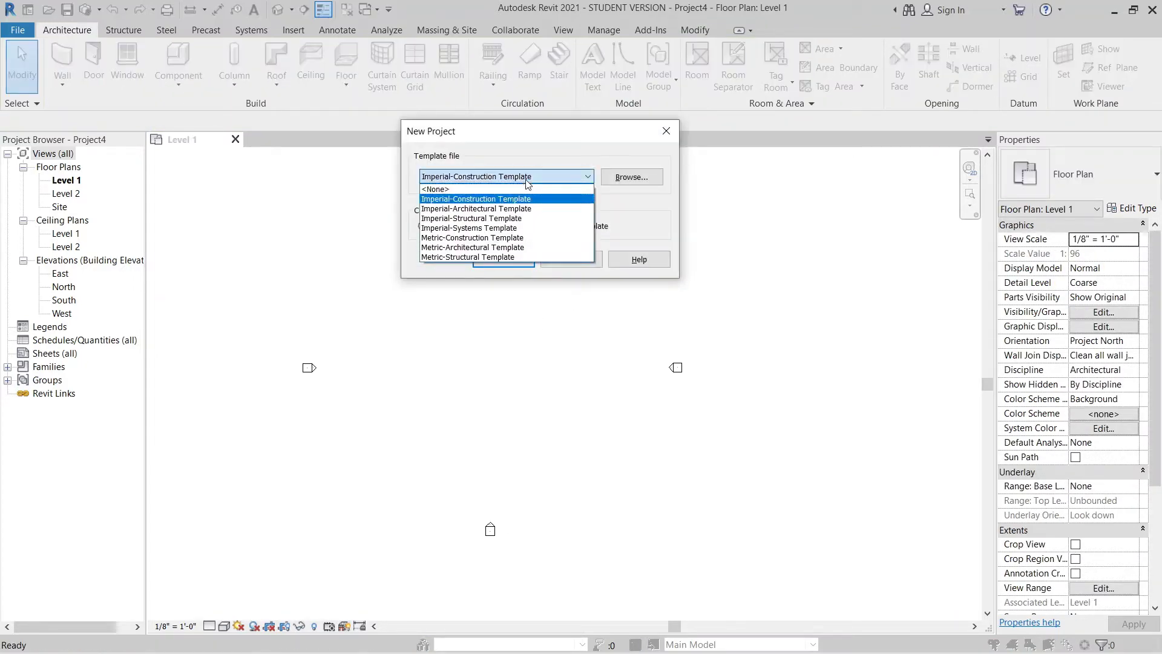
click(495, 247)
click(503, 259)
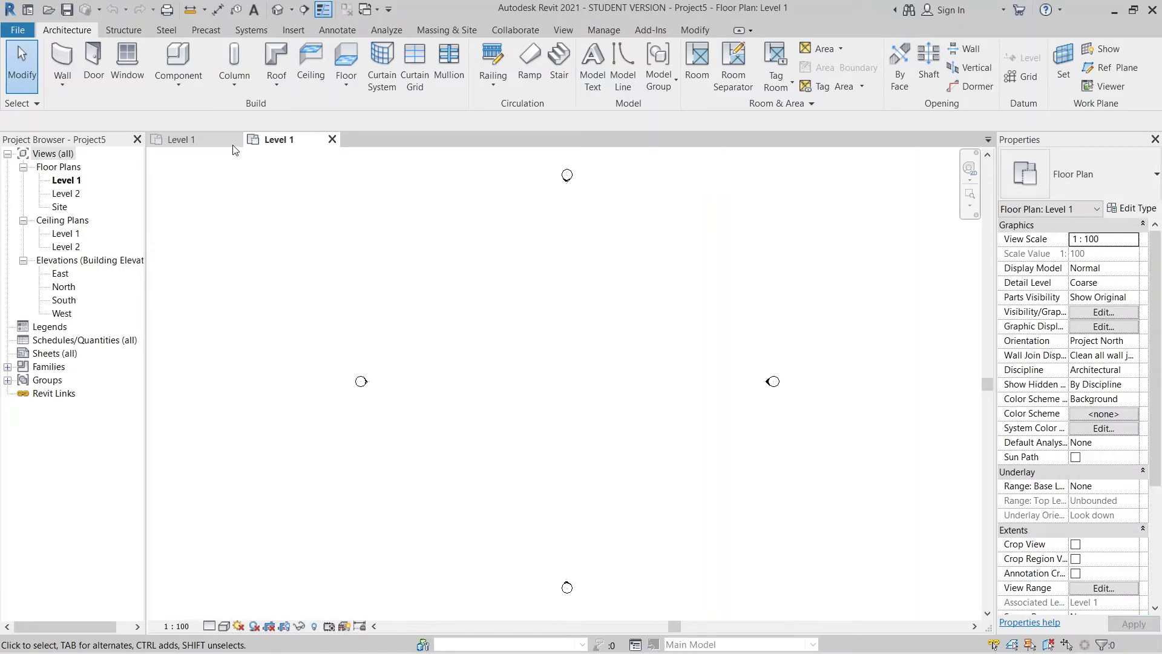
click(235, 139)
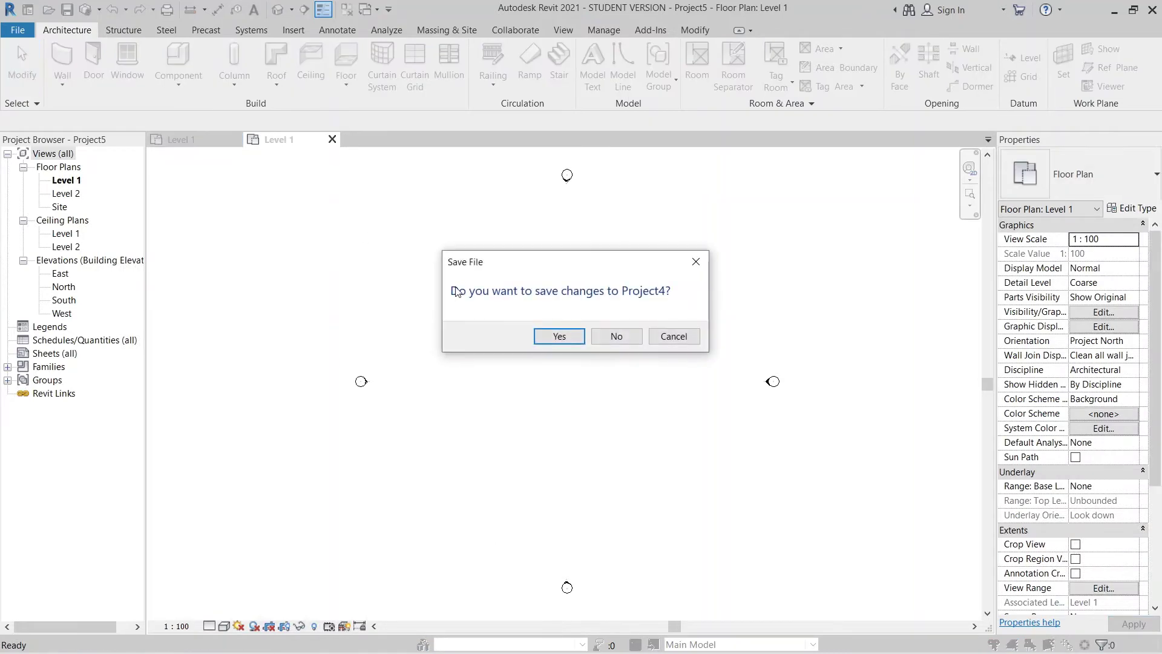
click(627, 340)
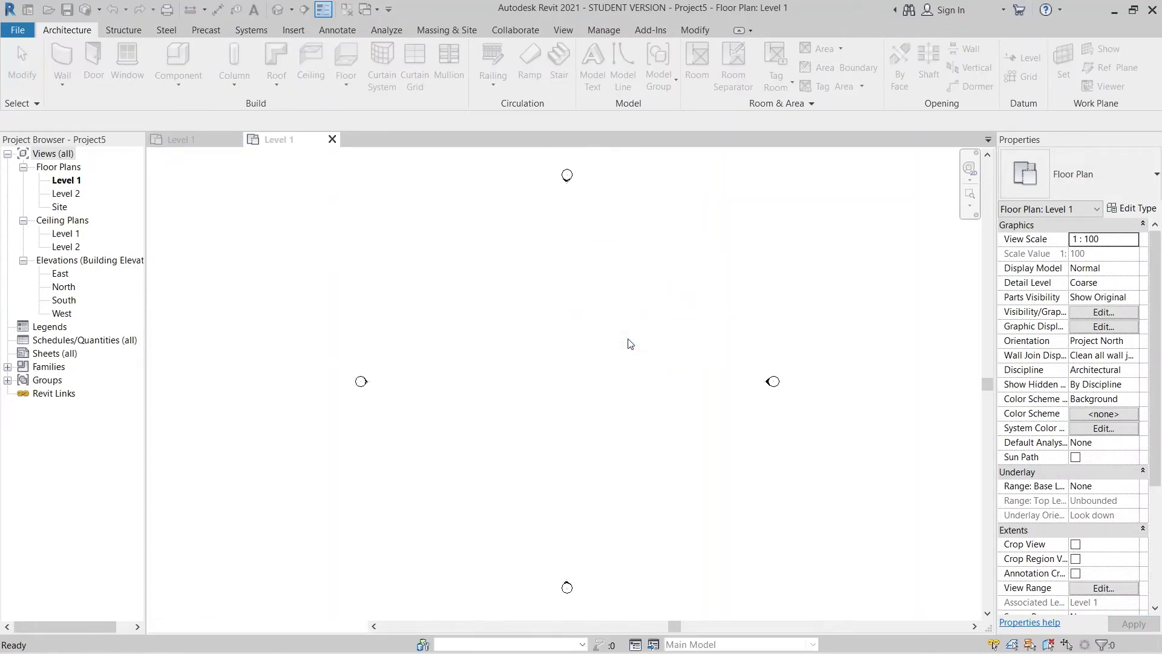
Step: Draw one vertical Generic - 200mm wall about 22000 mm long between the elevation markers on Level 1
middle_drag(610, 389, 521, 389)
scroll(565, 327, down, 2)
middle_drag(547, 316, 541, 295)
key(w)
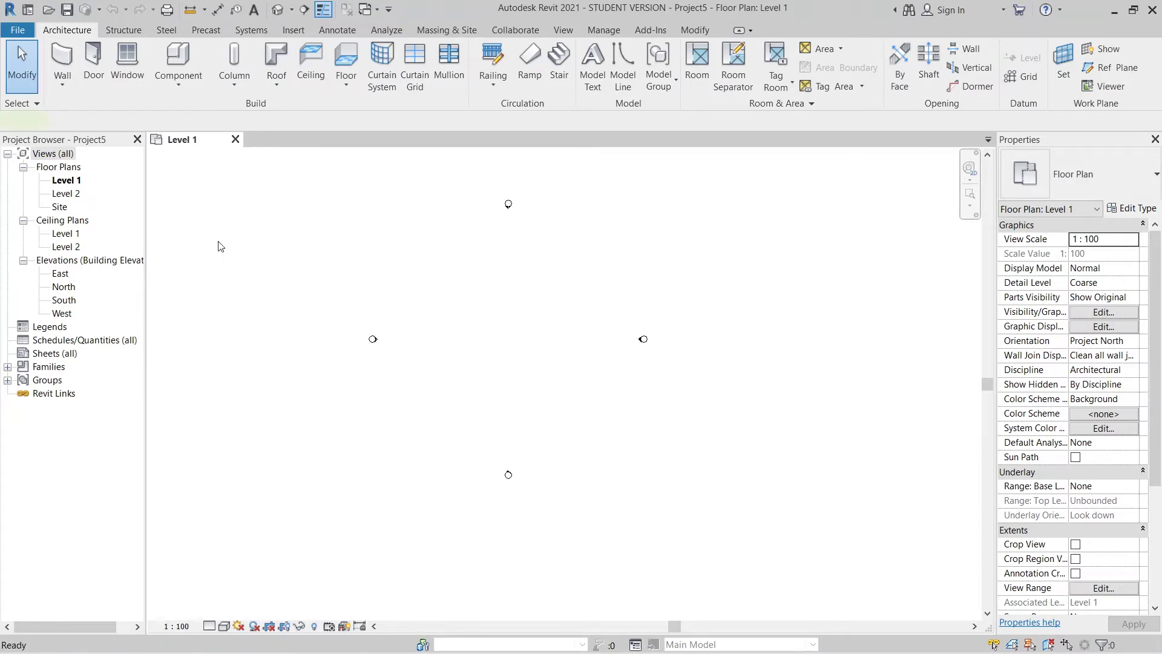
key(a)
click(468, 404)
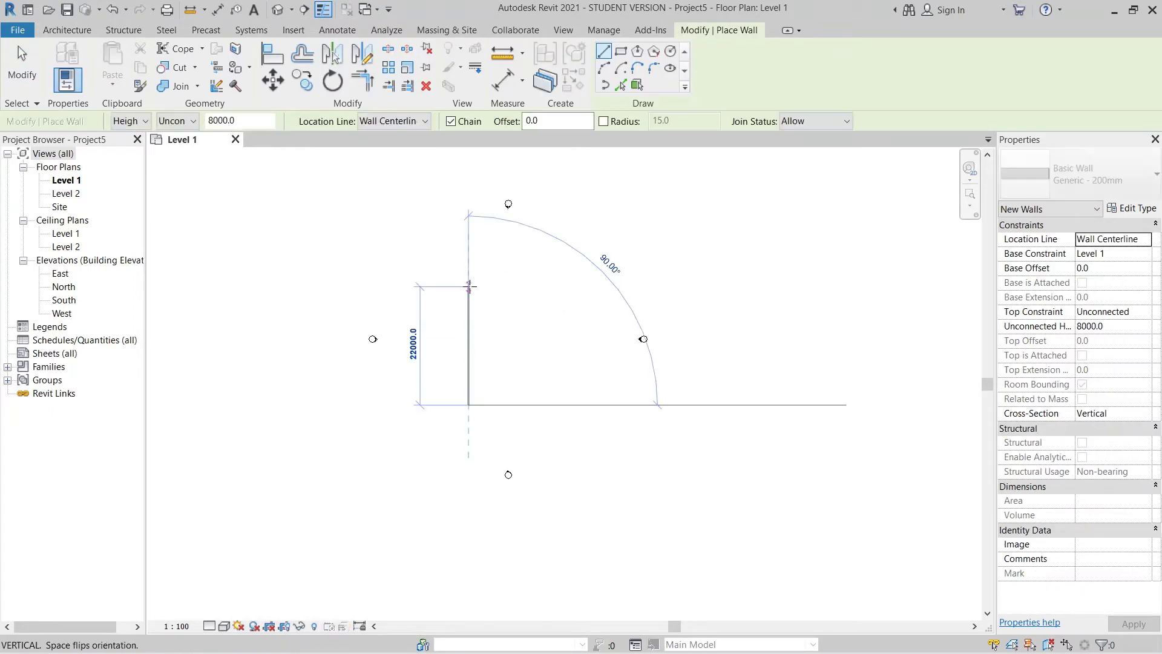
click(469, 286)
key(Escape)
key(Escape)
Step: Create a straight 22-riser stair run, 1000 mm wide, parallel to the wall on its east side, and finish the stair
scroll(506, 360, up, 3)
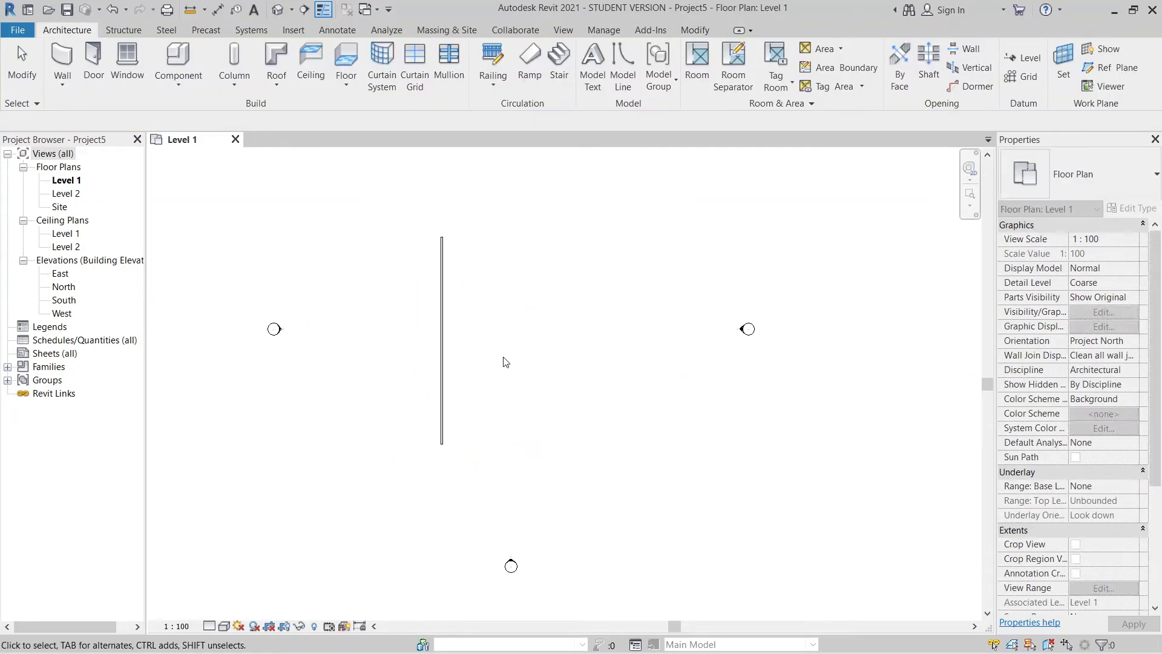
scroll(519, 324, down, 2)
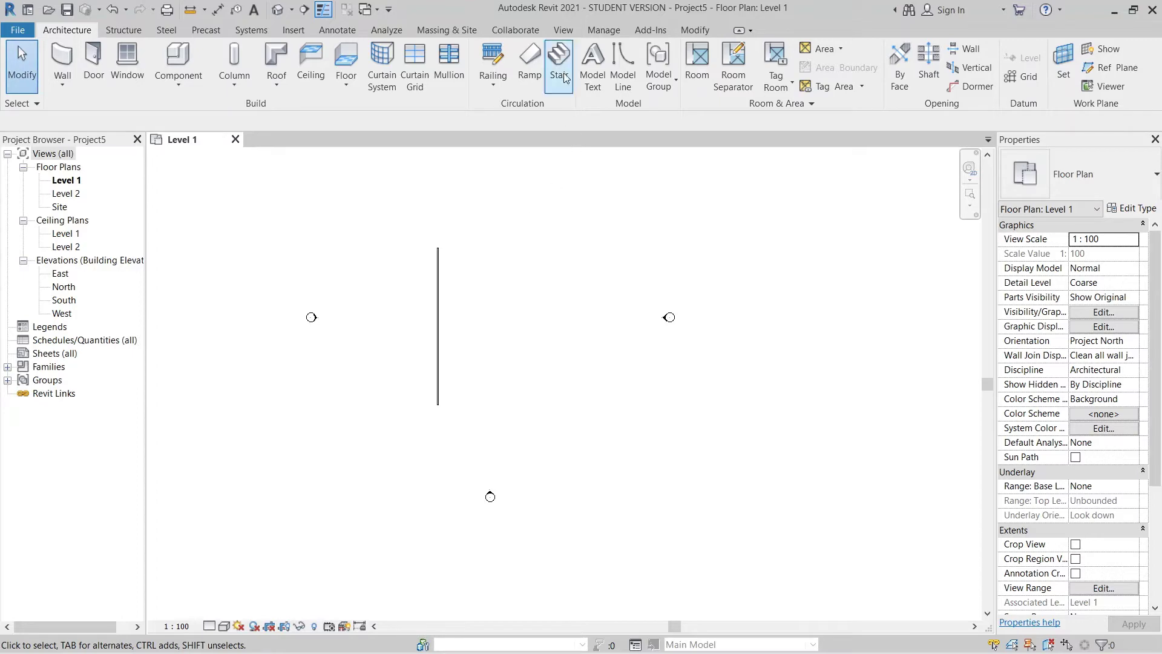
click(558, 63)
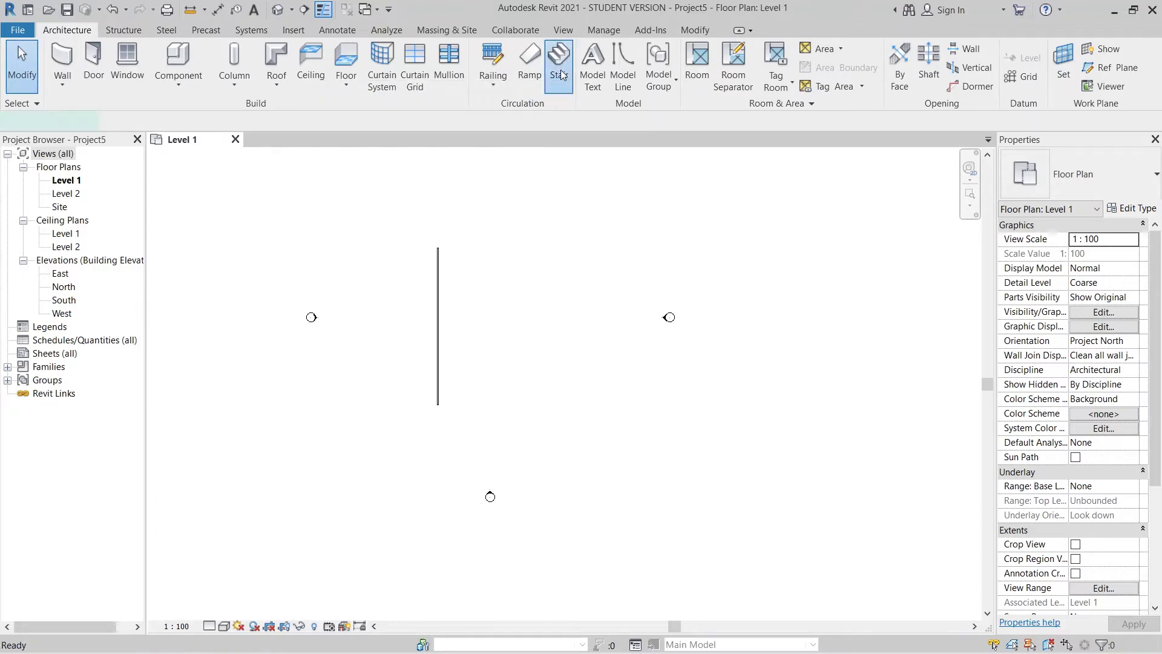
scroll(538, 375, up, 3)
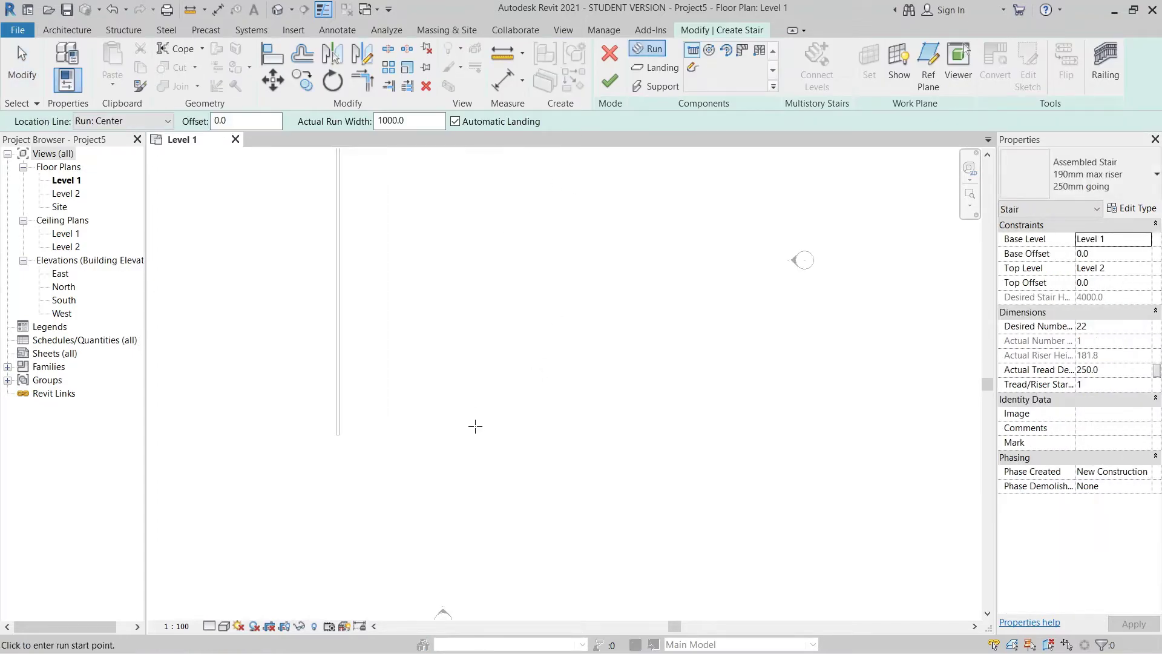
click(488, 381)
click(489, 307)
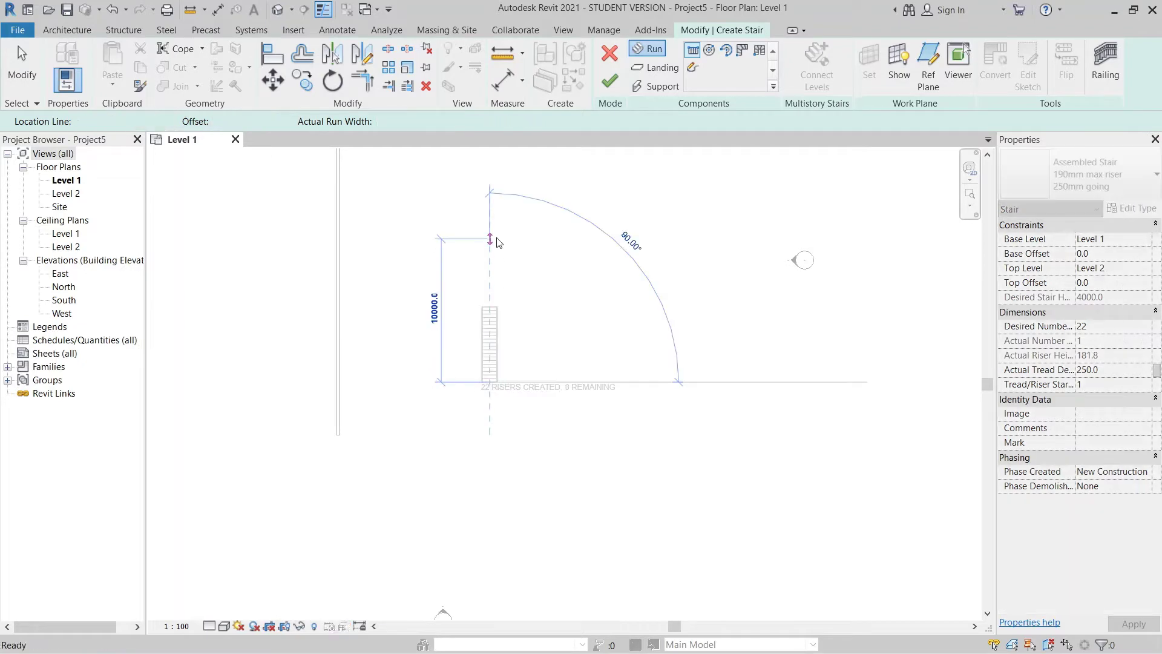
click(609, 77)
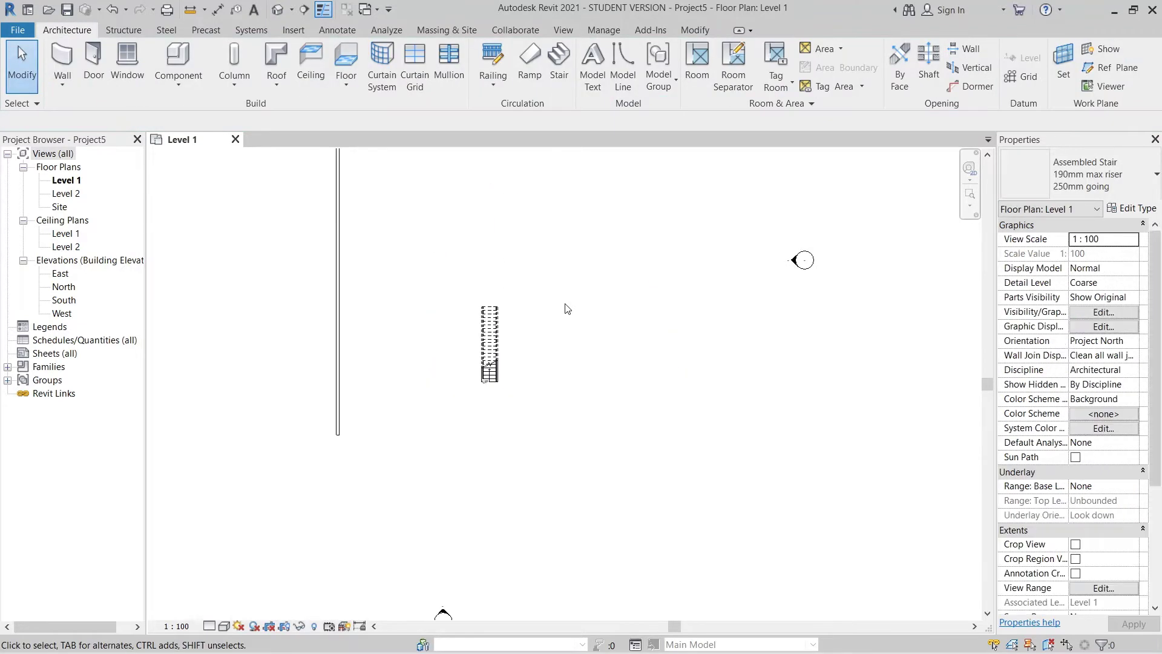
Step: Open the default 3D view and hide the two level elements in it
click(277, 9)
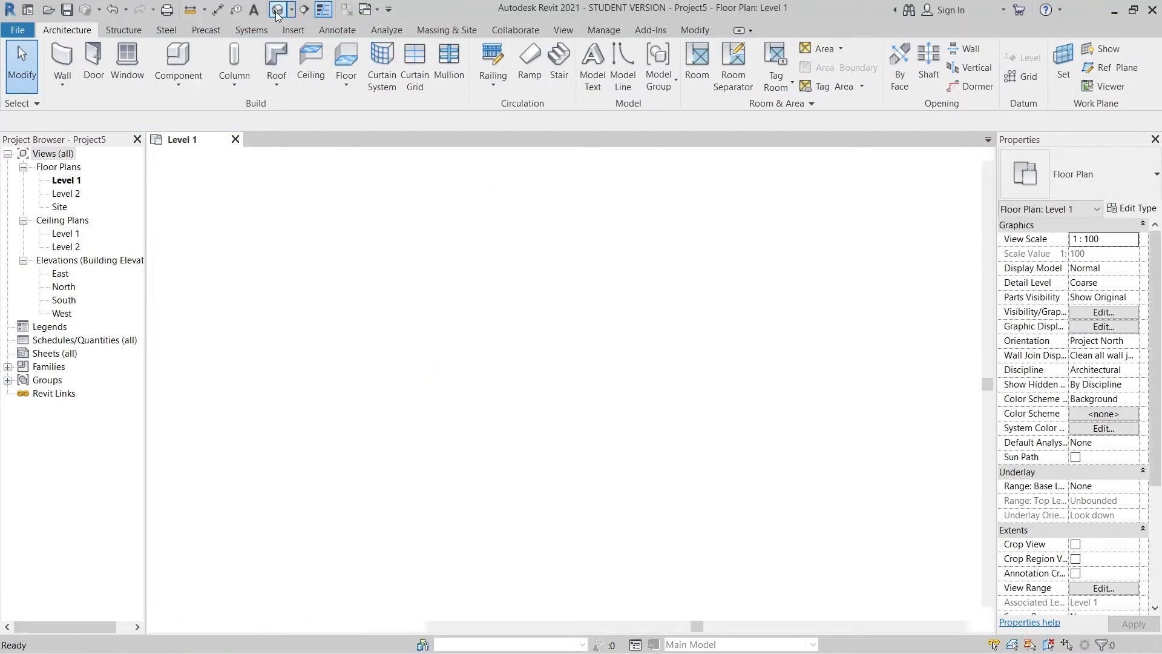
shift+middle_drag(560, 423, 417, 478)
middle_drag(334, 394, 374, 478)
drag(397, 492, 277, 242)
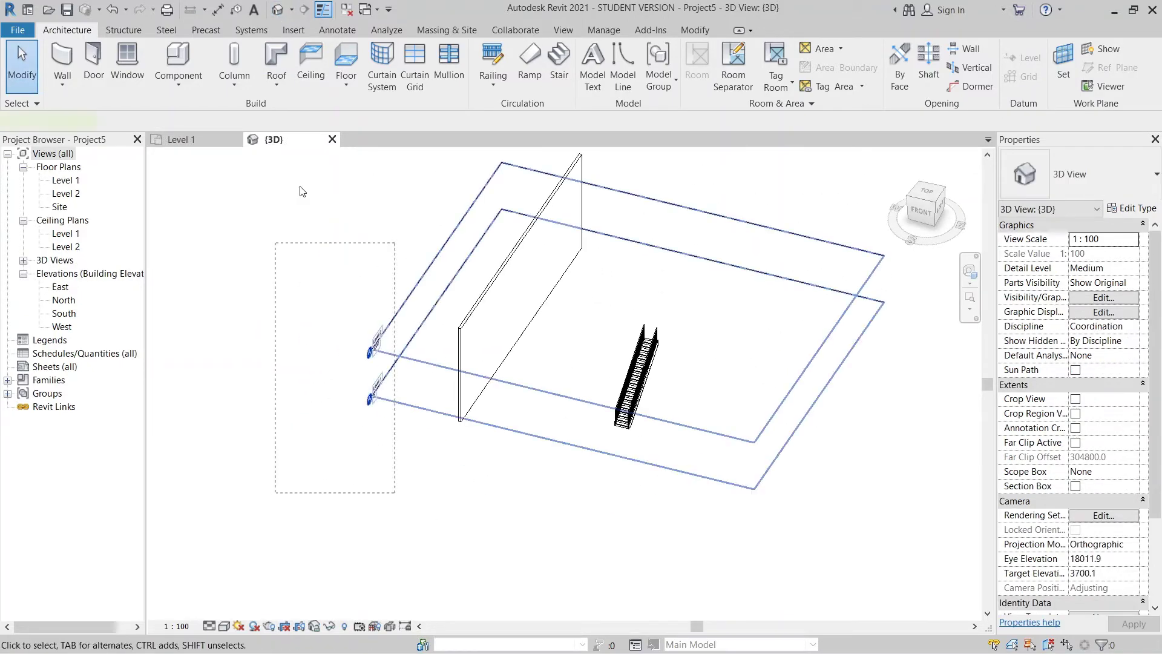
right_click(300, 184)
mouse_move(336, 245)
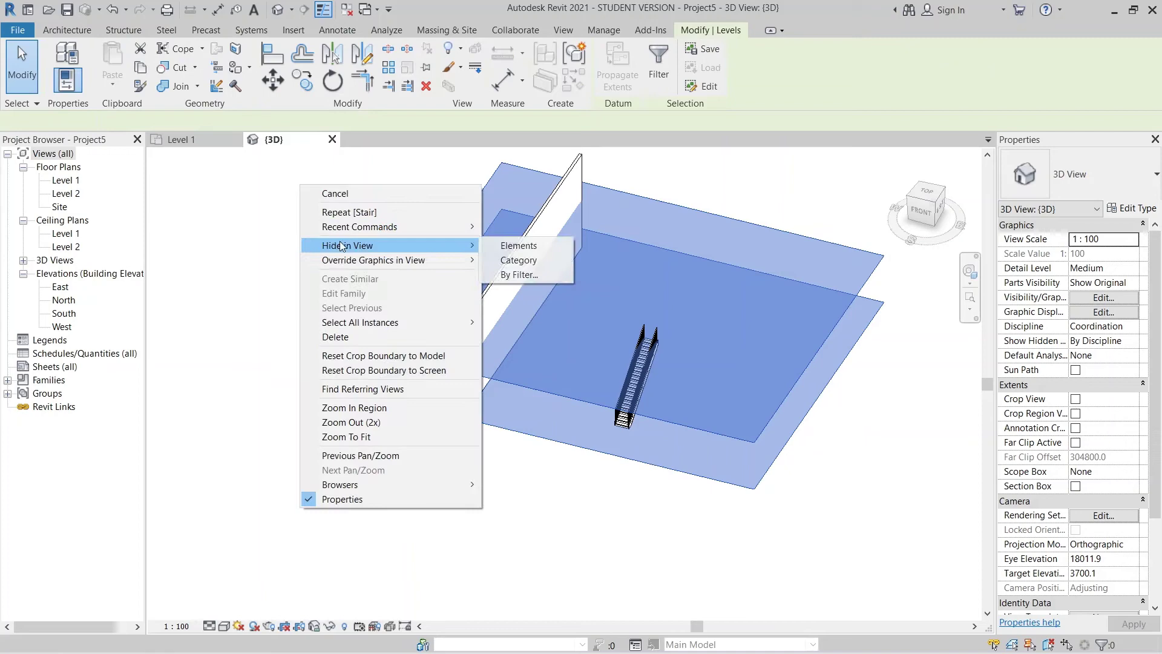
click(552, 245)
Step: Examine the new stair's treads, stringers and railings in 3D from several distances and angles
shift+middle_drag(722, 458, 534, 437)
scroll(576, 448, up, 3)
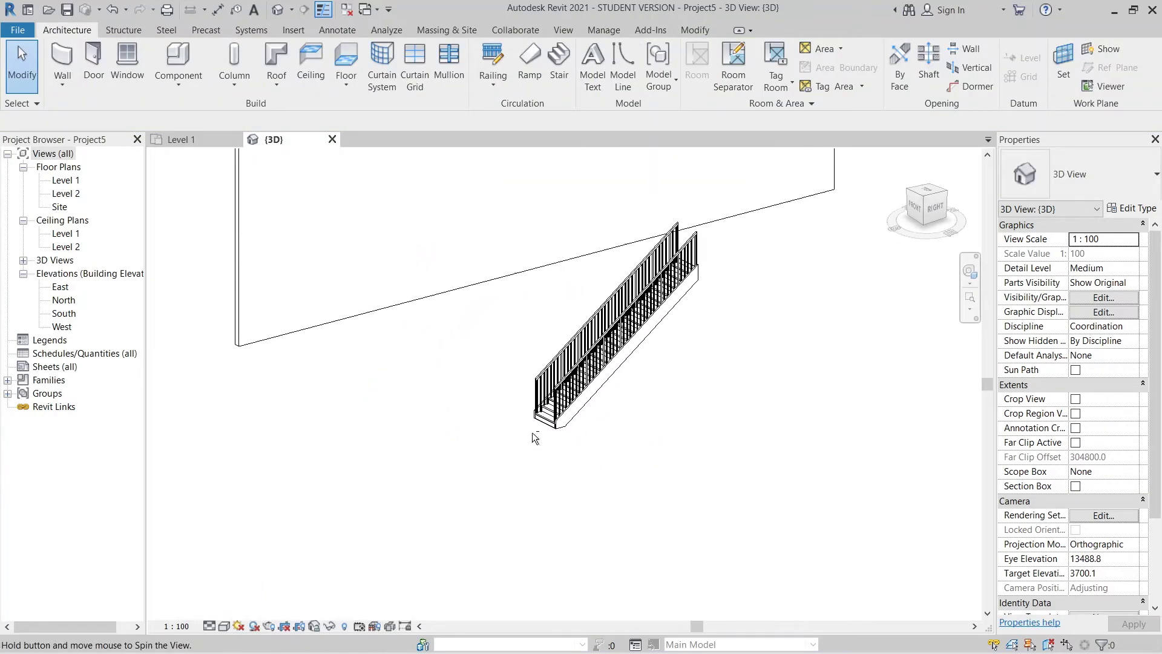
scroll(575, 394, up, 2)
scroll(574, 376, up, 2)
middle_drag(667, 315, 589, 482)
scroll(618, 429, down, 2)
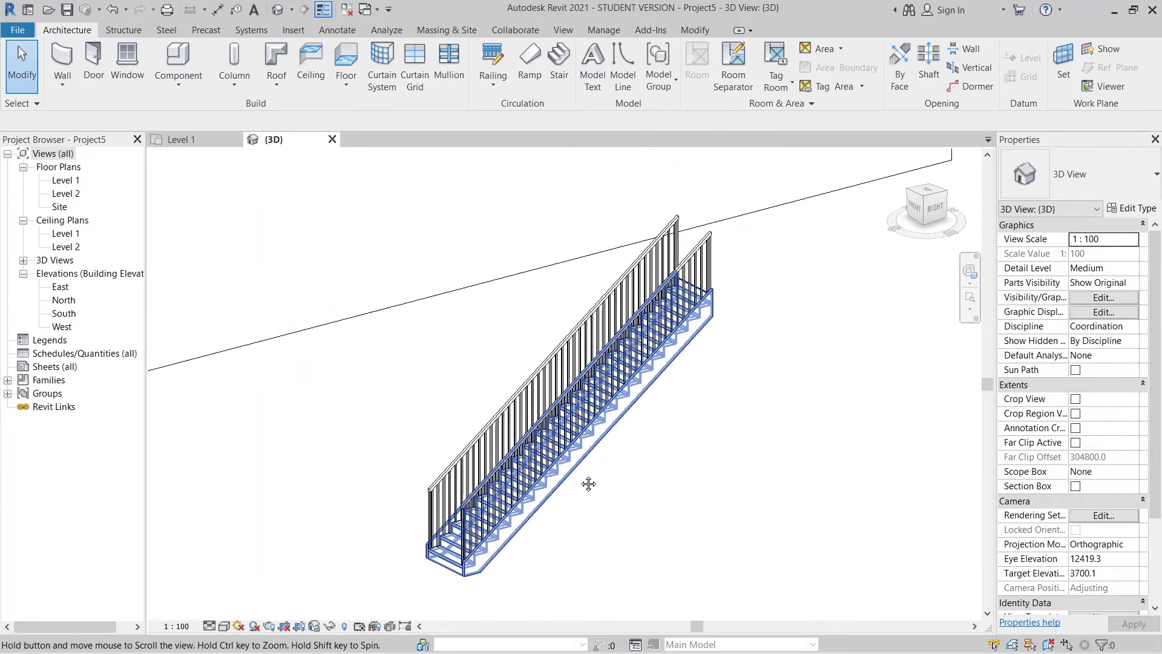
scroll(662, 418, down, 2)
middle_drag(663, 416, 661, 325)
shift+middle_drag(572, 444, 585, 462)
scroll(585, 412, up, 2)
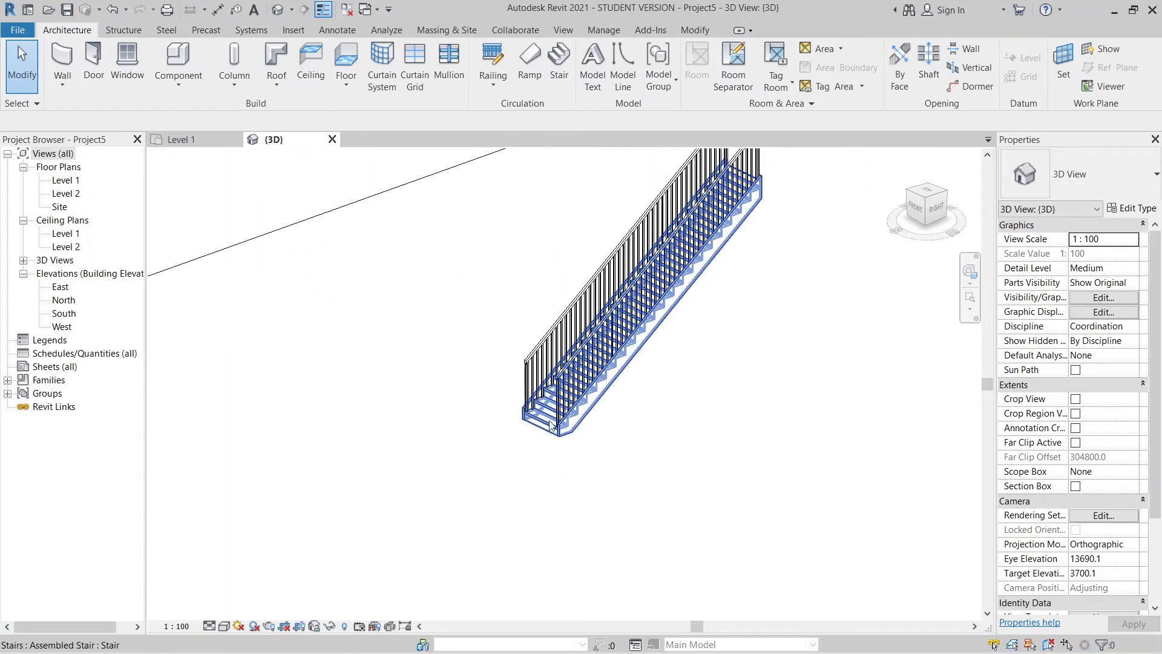
middle_drag(582, 415, 564, 442)
middle_drag(439, 531, 403, 580)
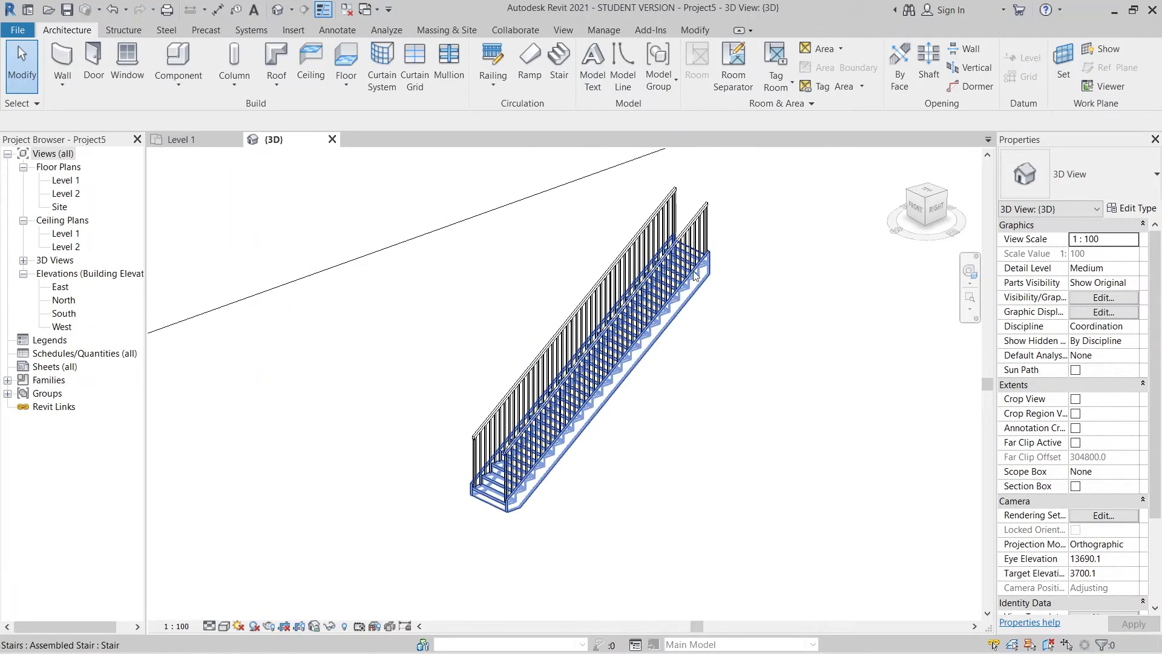
middle_drag(710, 397, 702, 371)
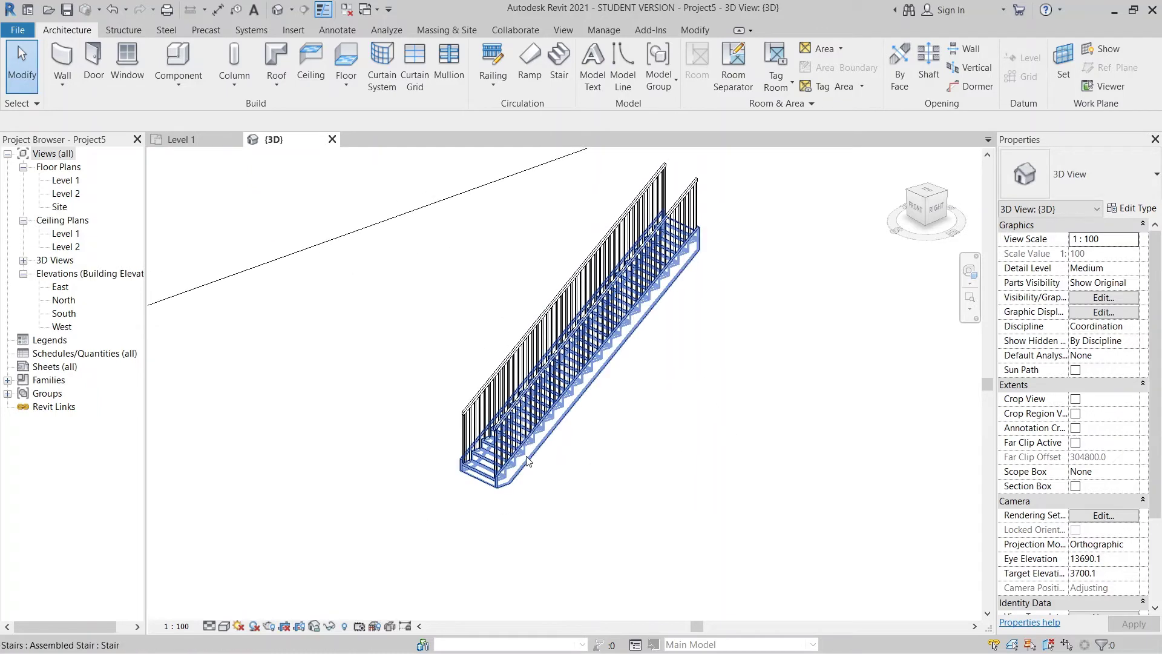
Step: Duplicate the stair's type under the name Steel structure Stair
click(527, 460)
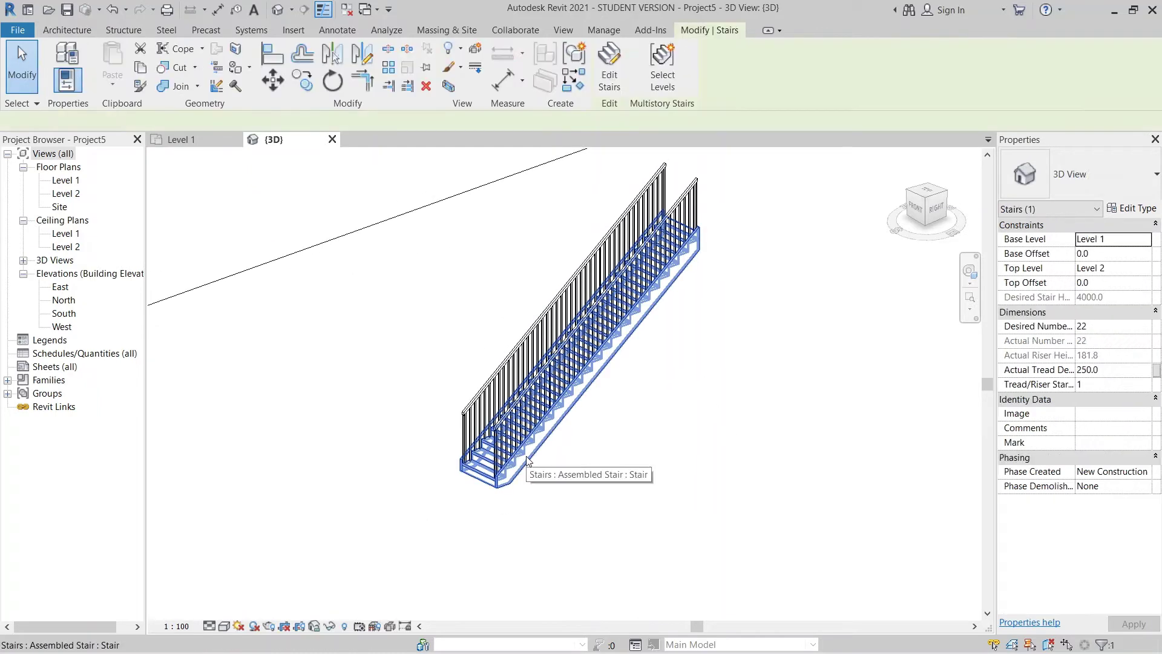
click(1140, 209)
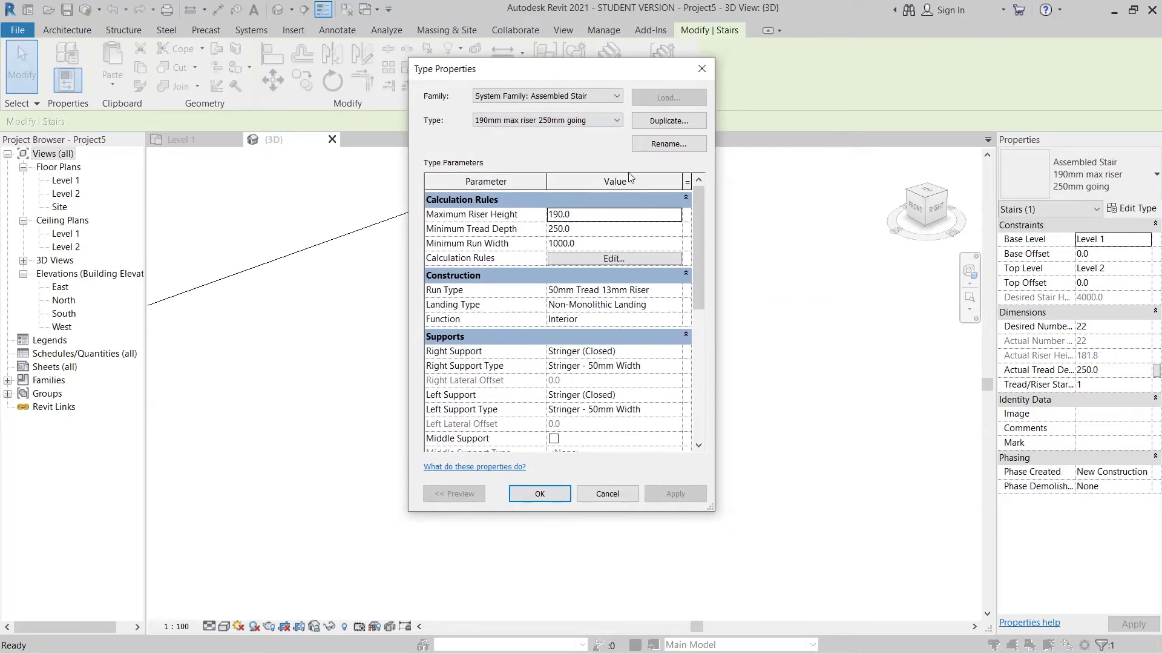
click(661, 122)
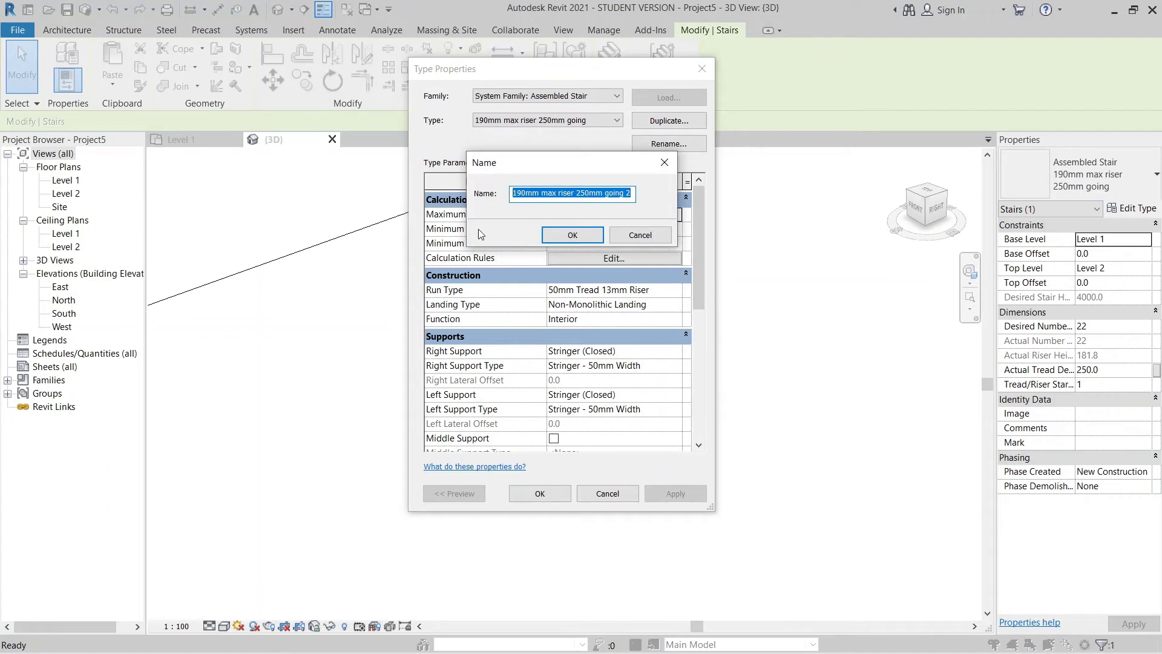
text(Steel structure Stair)
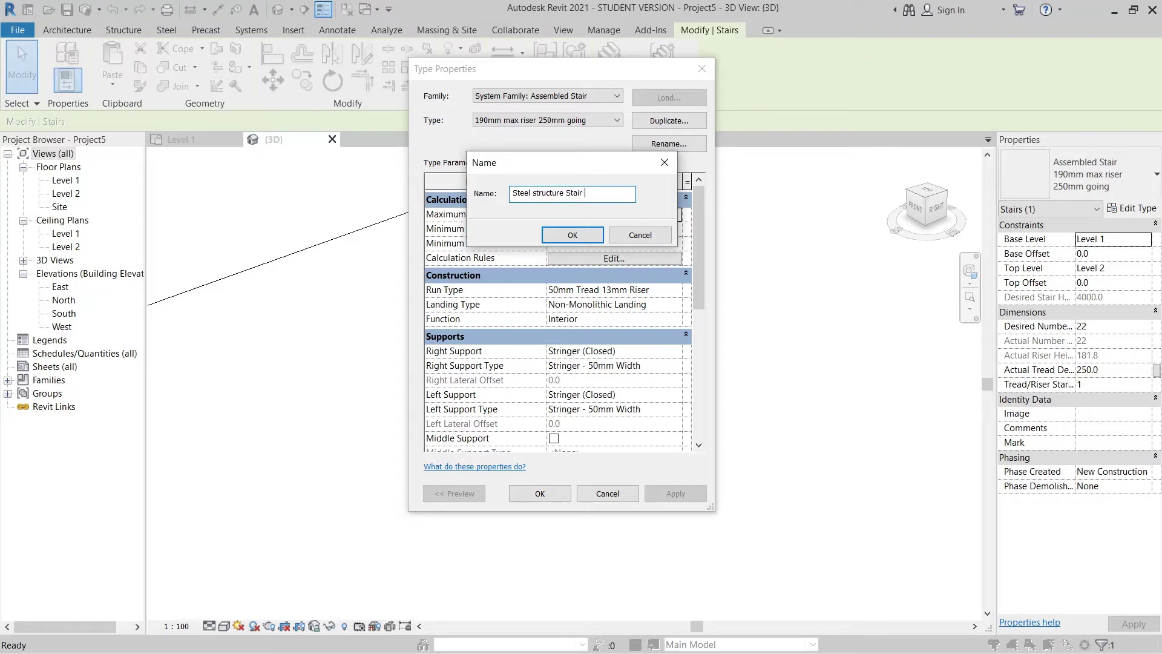
key(Return)
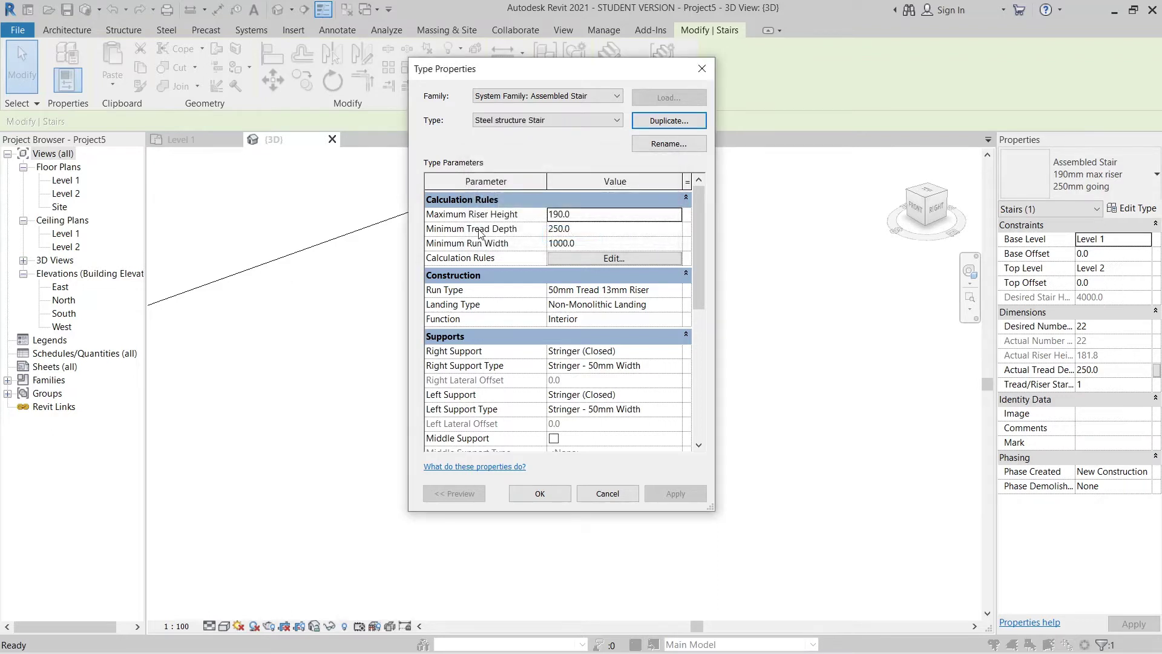
Step: Set both the right and left supports of the Steel structure Stair type to None
scroll(649, 330, down, 2)
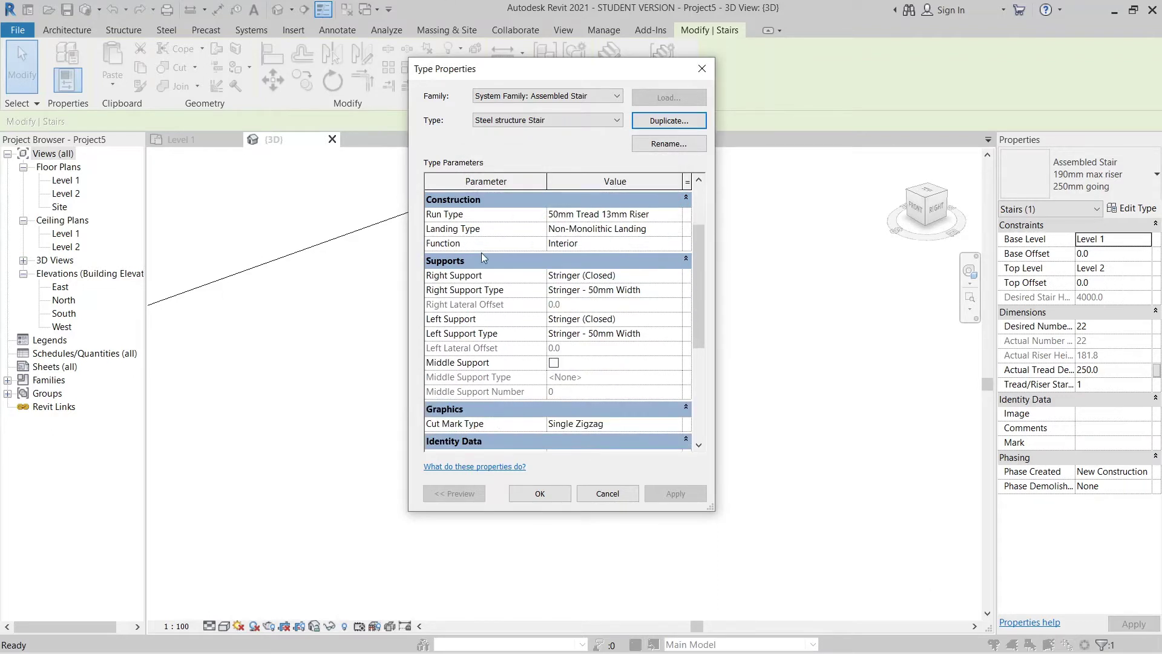
click(675, 276)
click(557, 290)
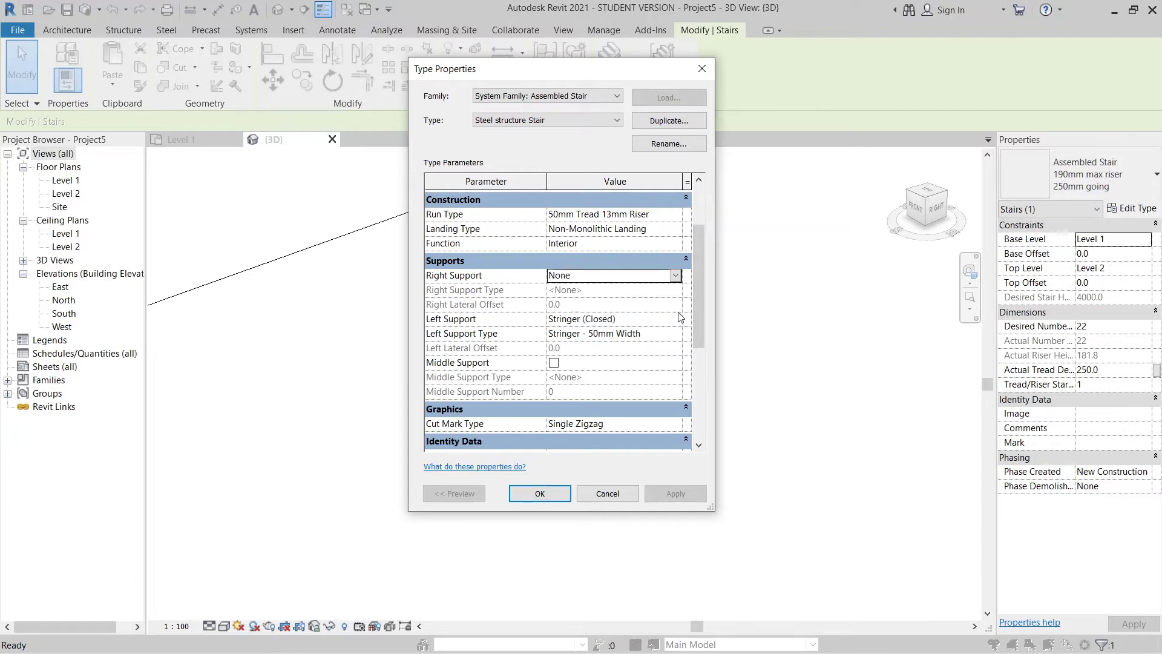
click(674, 319)
click(675, 318)
click(600, 331)
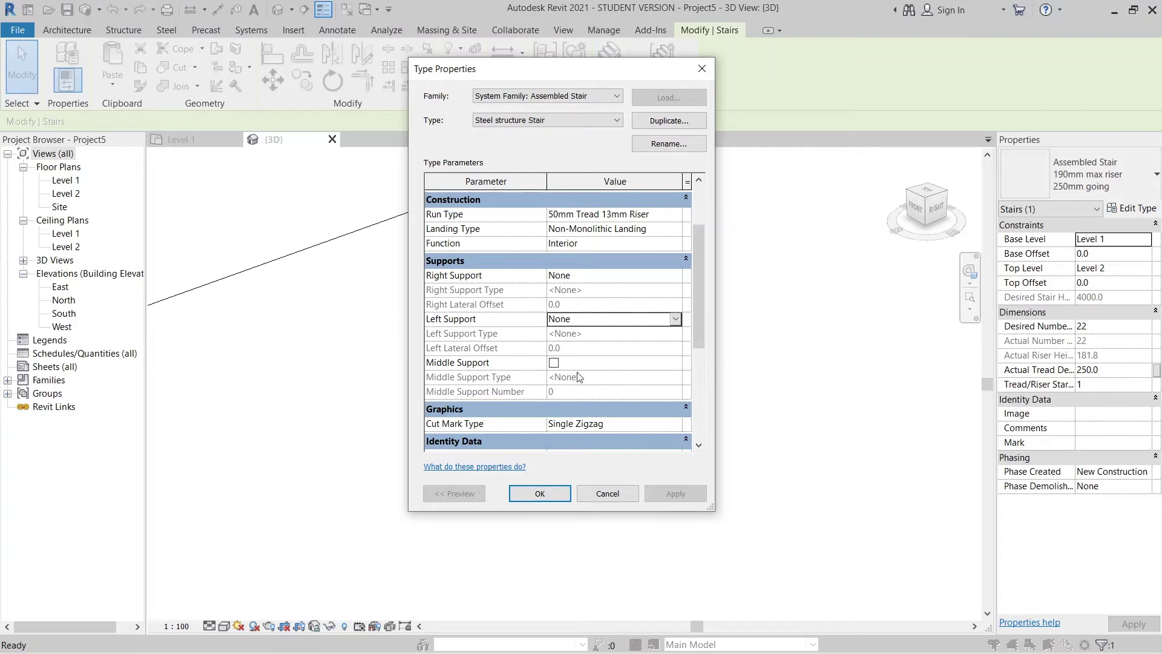
Step: In the 50mm Tread 13mm Riser run type, turn off the risers and set the tread thickness to 20 mm
scroll(578, 376, up, 2)
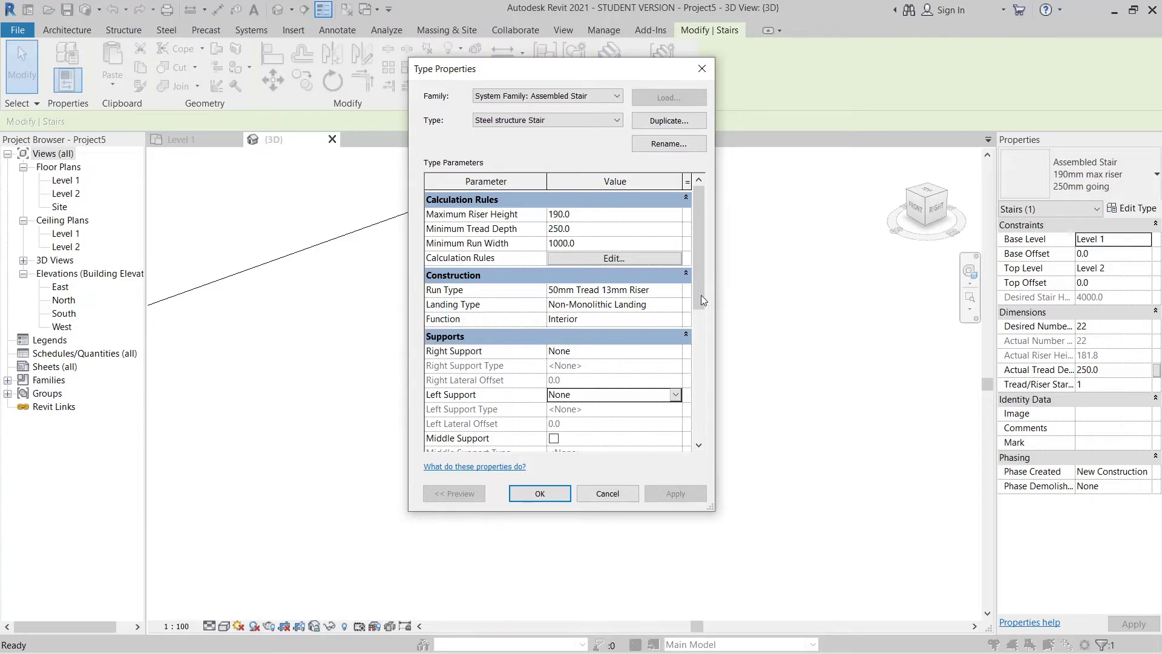
click(676, 294)
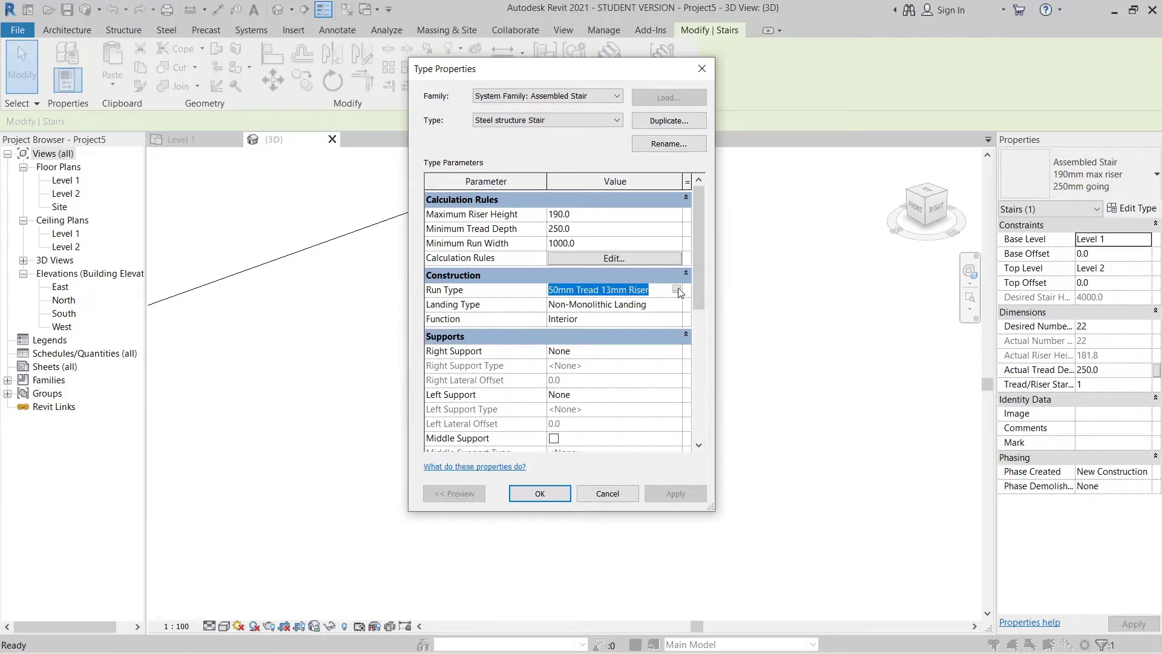
click(677, 291)
drag(579, 71, 470, 68)
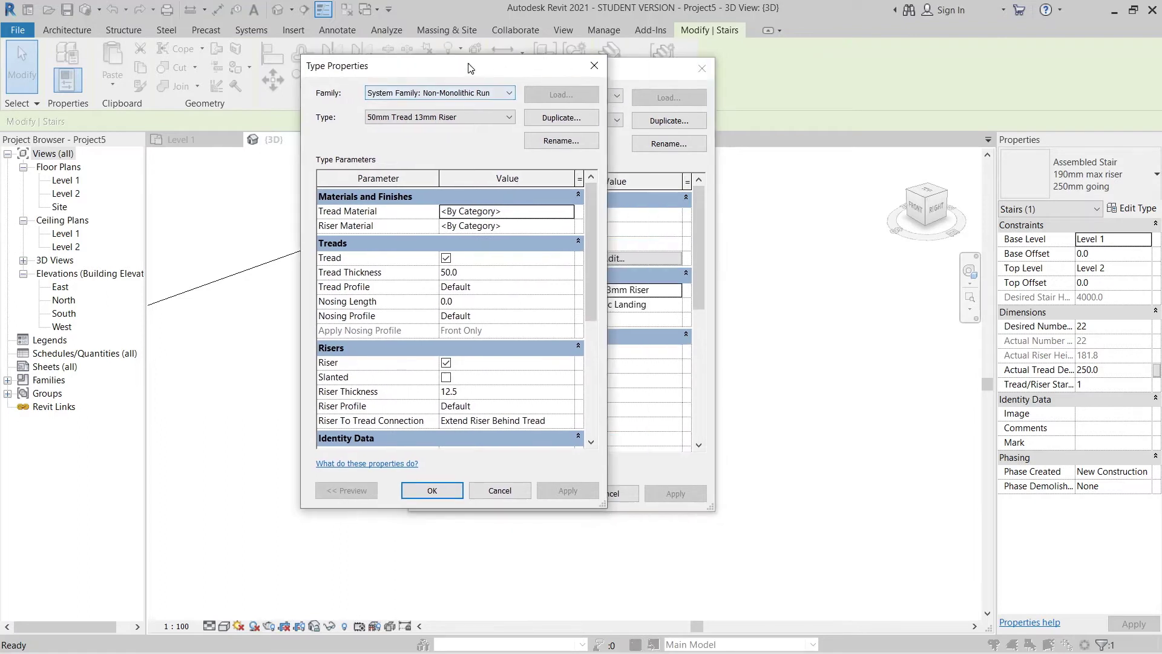
click(446, 362)
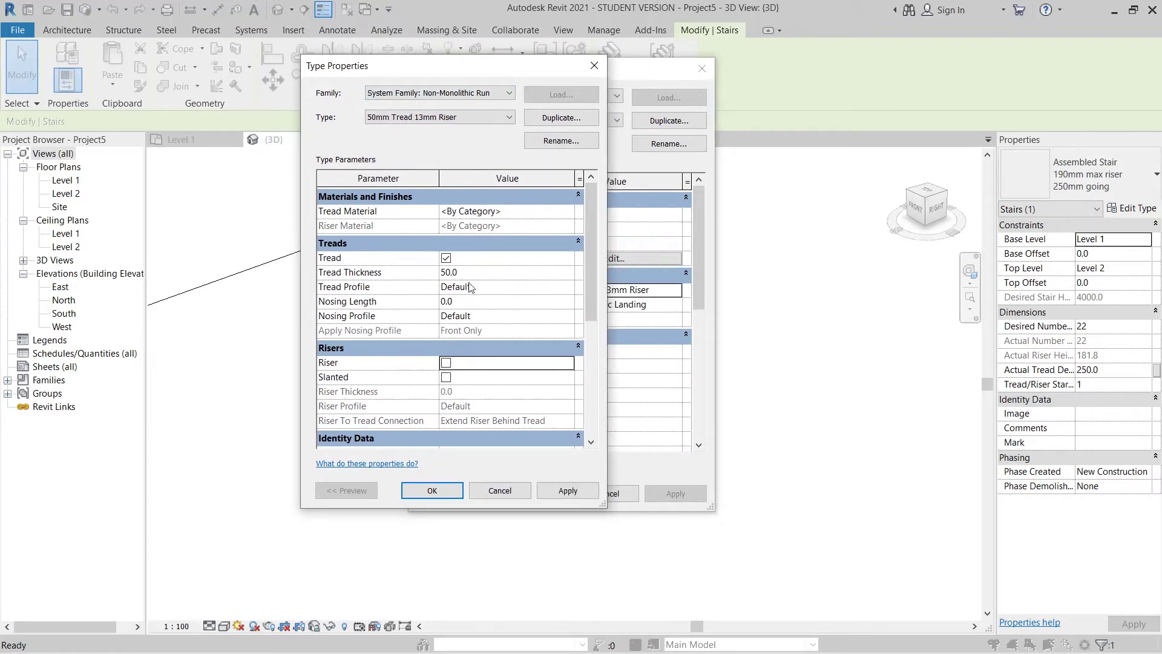
click(503, 275)
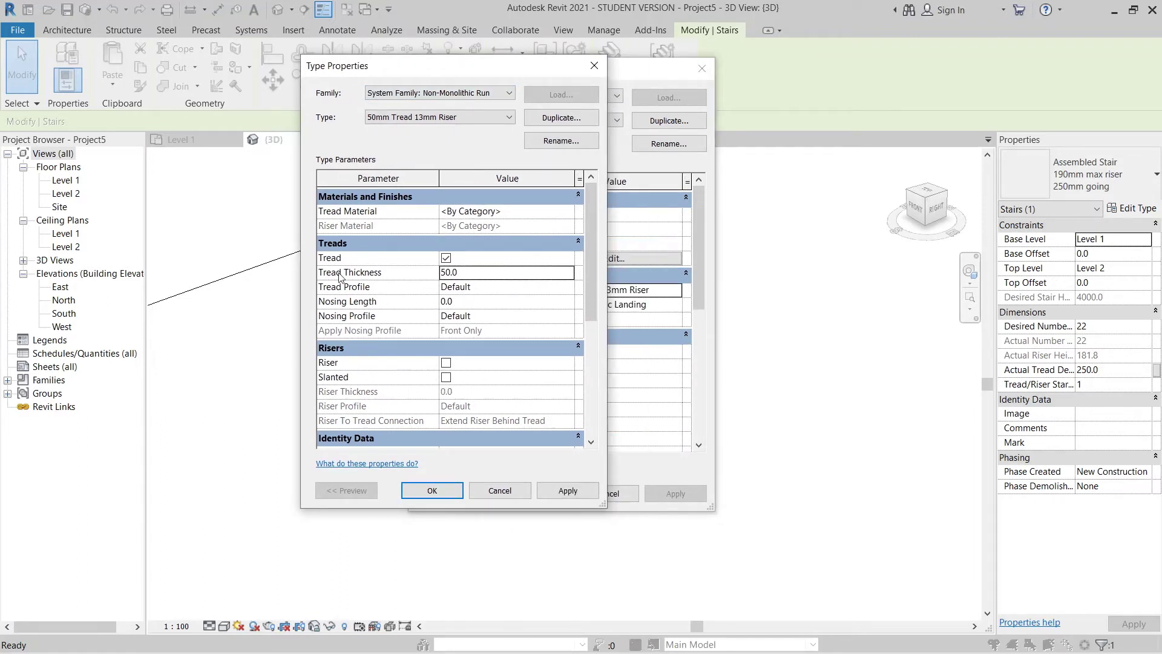
double_click(460, 277)
text(20.0)
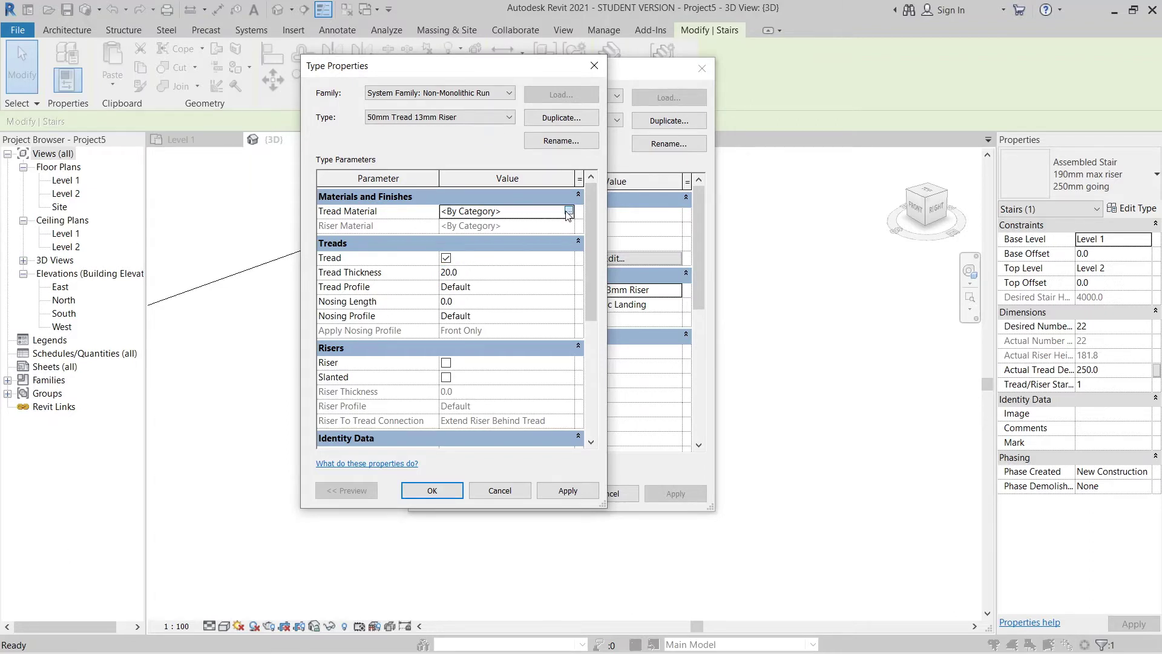
Step: Create a new material named Steel stair for the run's tread material
click(568, 211)
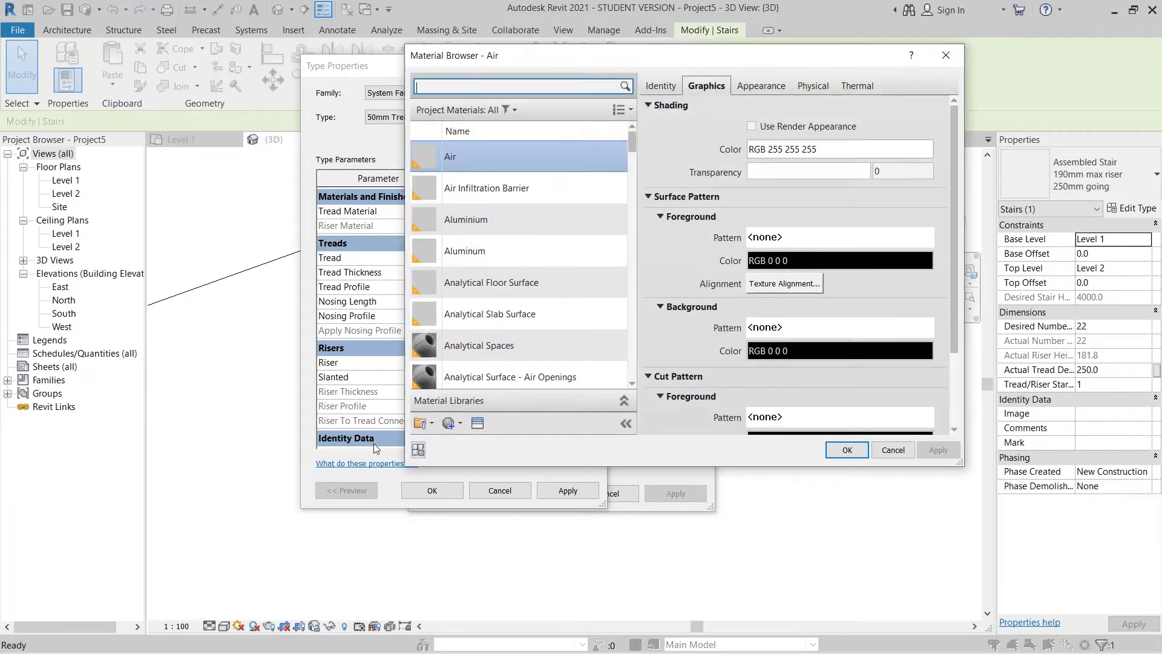
click(451, 423)
click(478, 445)
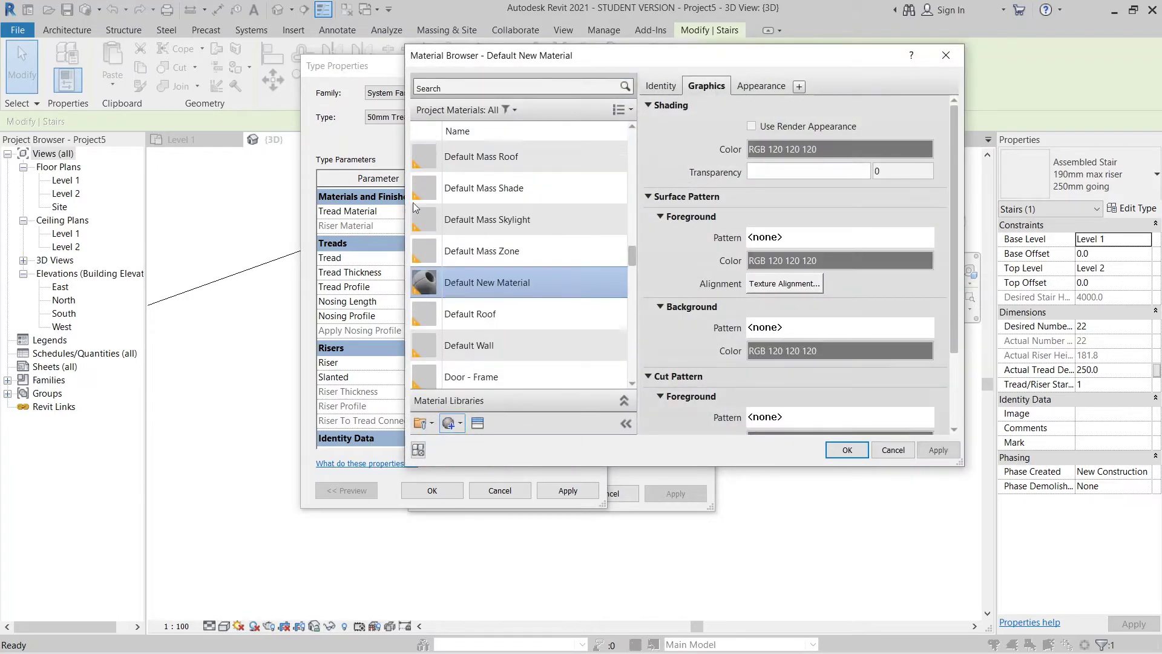
right_click(491, 288)
click(521, 328)
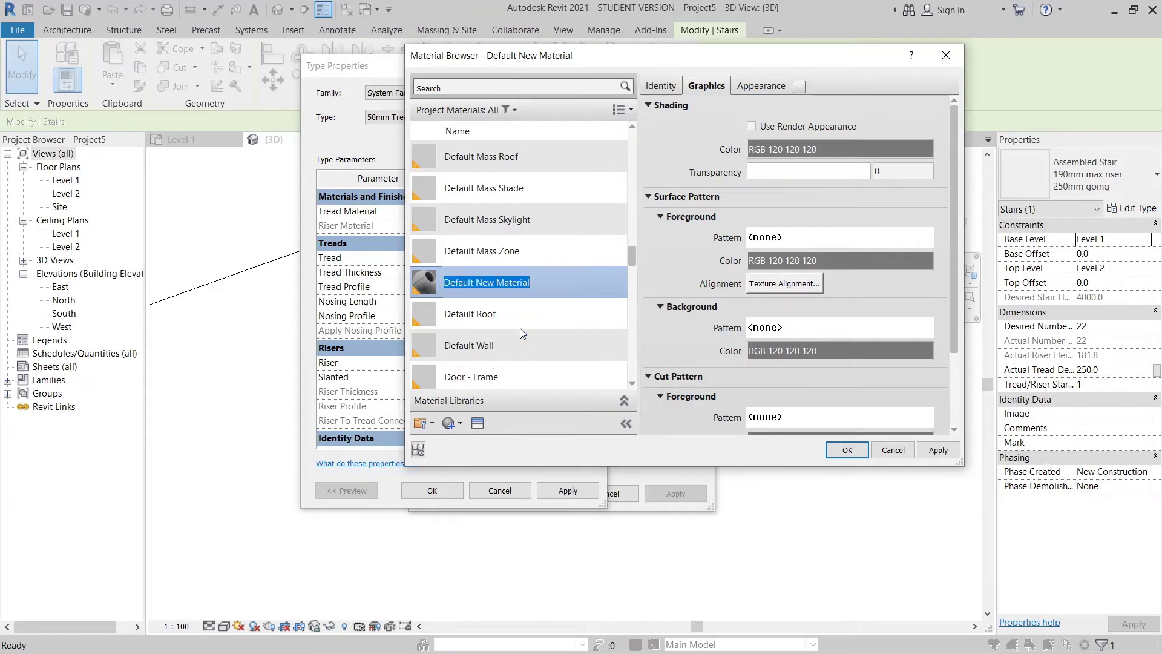
text(Stai)
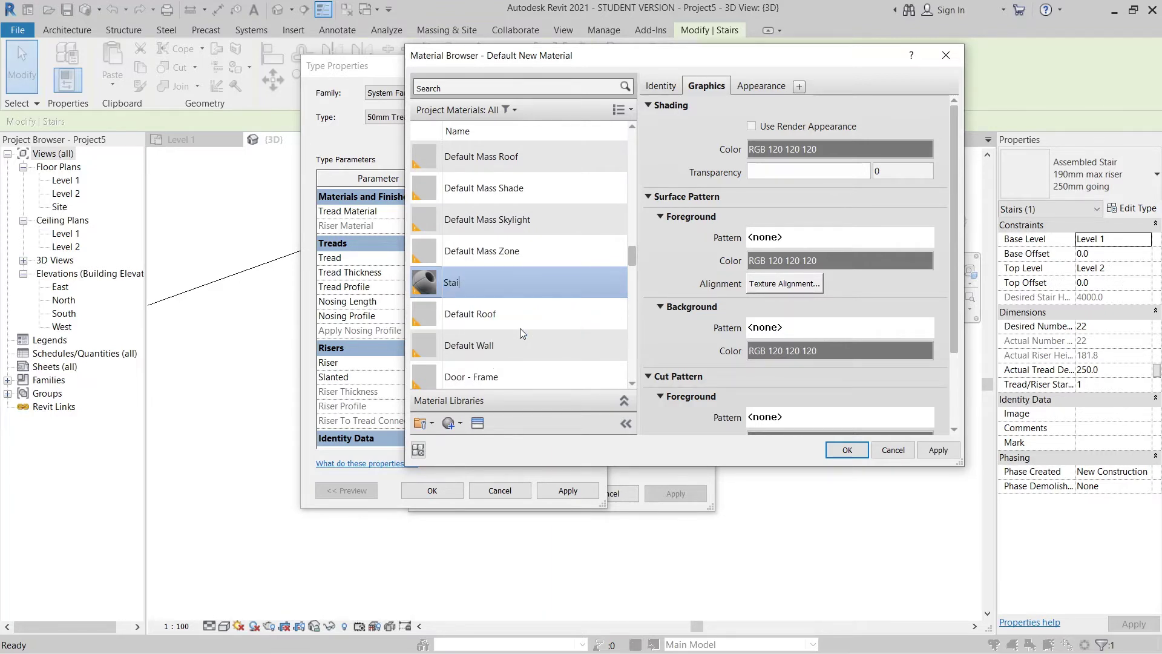
key(BackSpace)
key(BackSpace)
key(BackSpace)
key(BackSpace)
text(Stell)
key(BackSpace)
key(BackSpace)
text(el stair)
key(Return)
Step: Give the Steel stair material the Aluminum Frame - Anodized Dark Bronze Satin appearance and apply it and the type changes to the stair
click(484, 430)
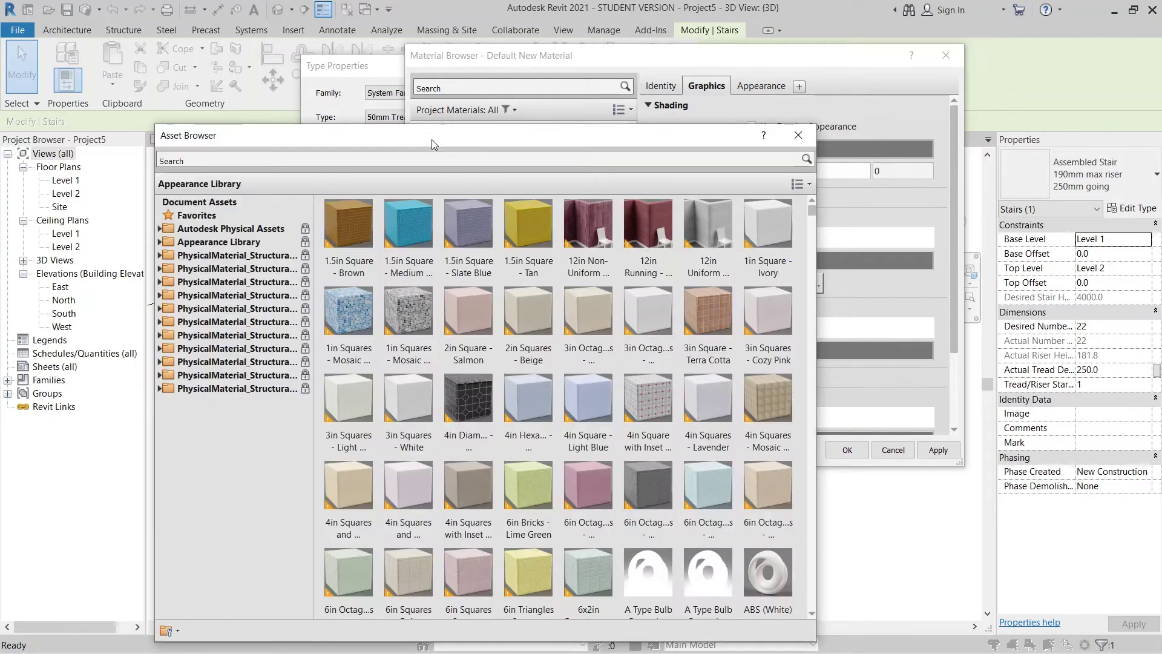
drag(431, 139, 531, 83)
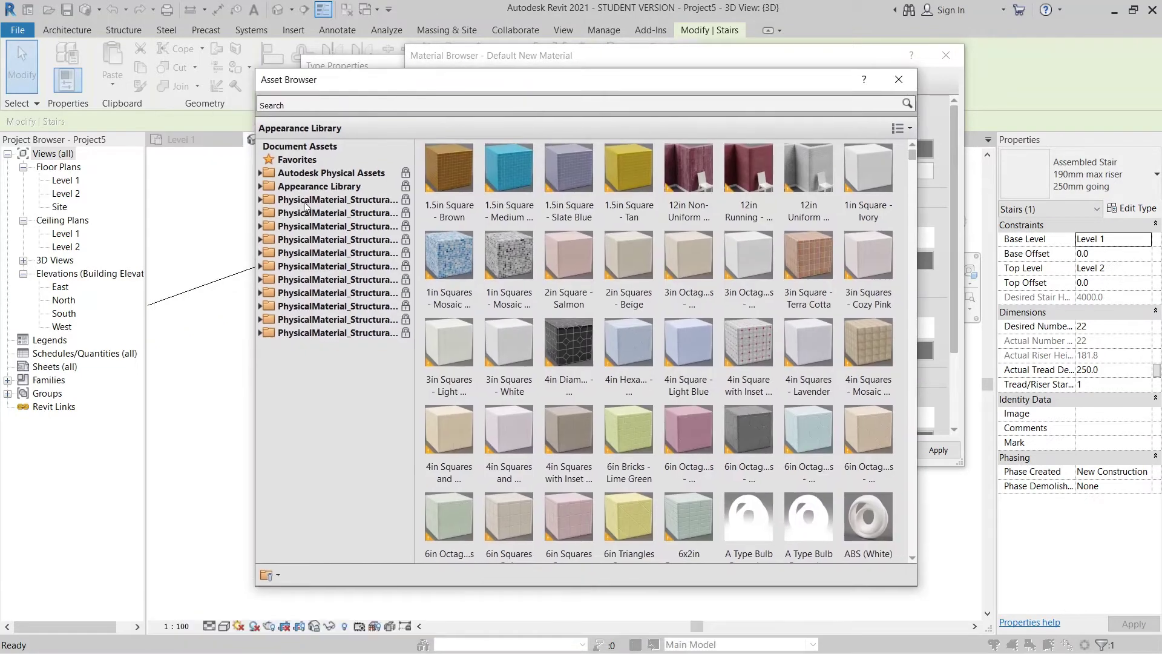
click(335, 188)
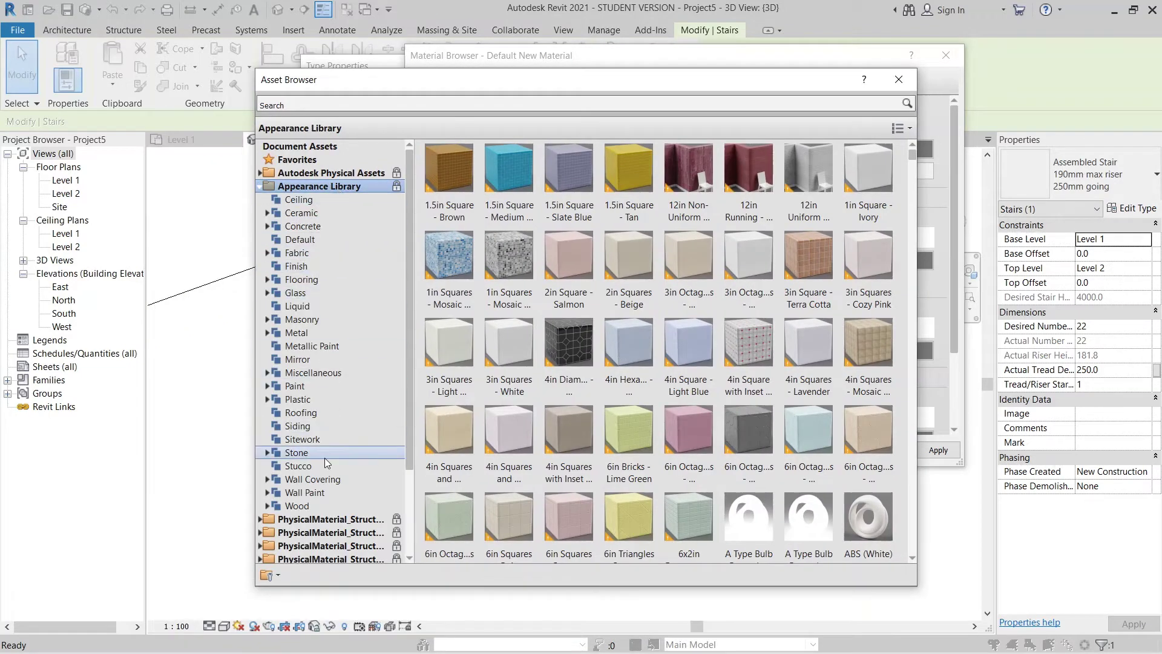
double_click(295, 335)
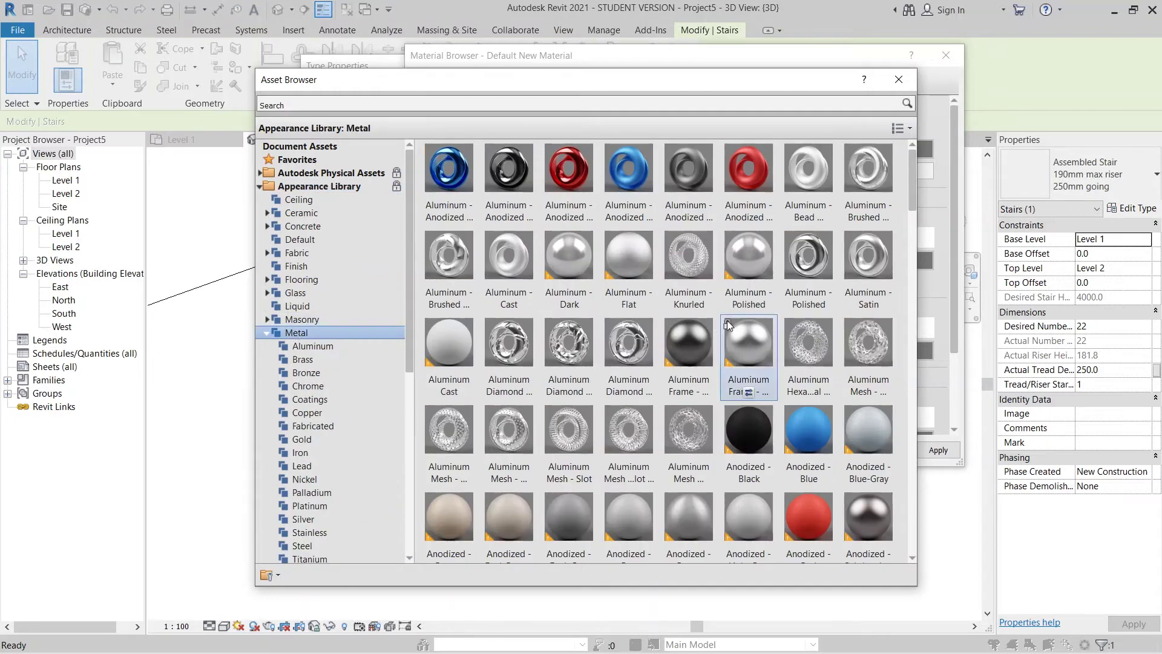
scroll(690, 382, down, 1)
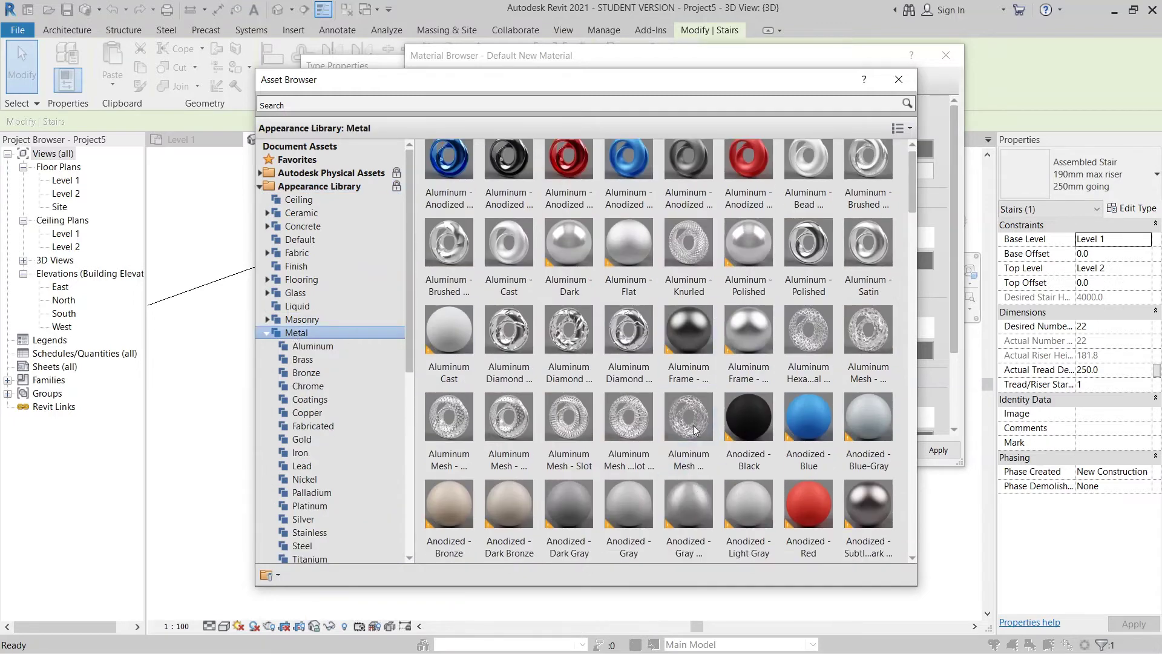
click(689, 380)
click(898, 79)
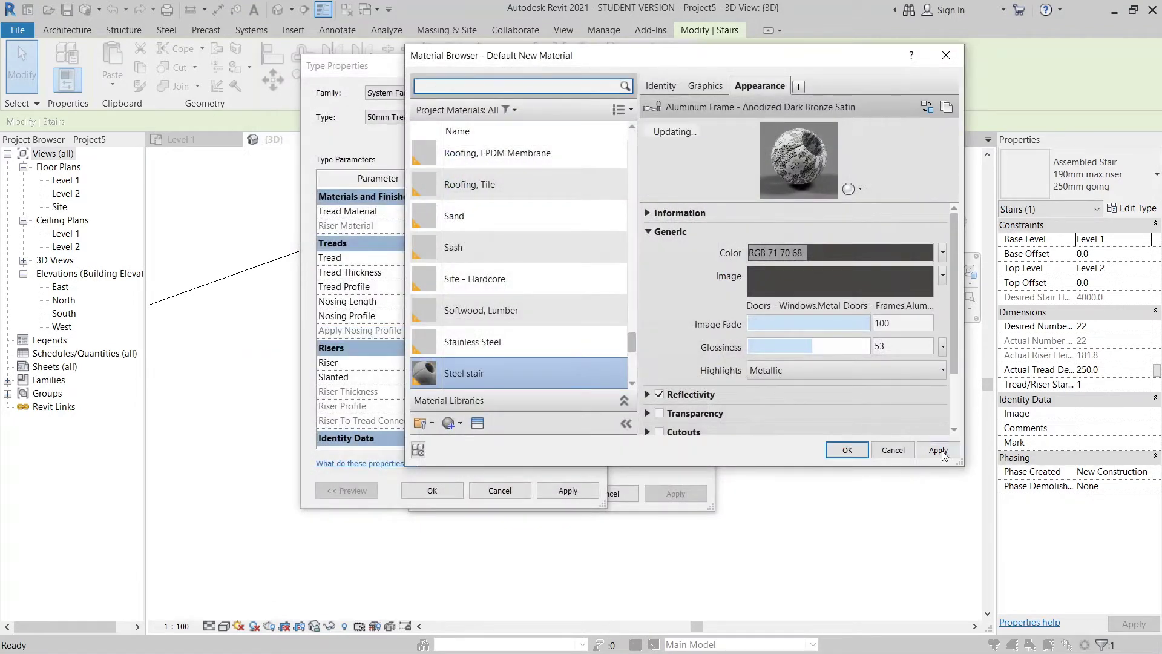
click(847, 452)
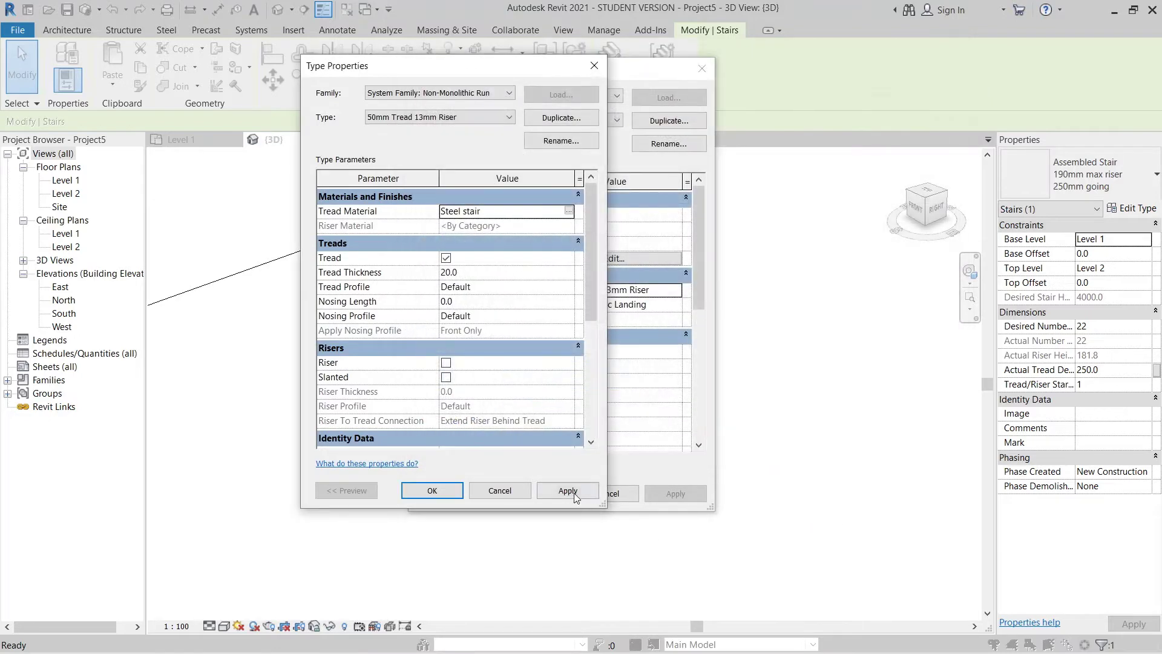
click(432, 490)
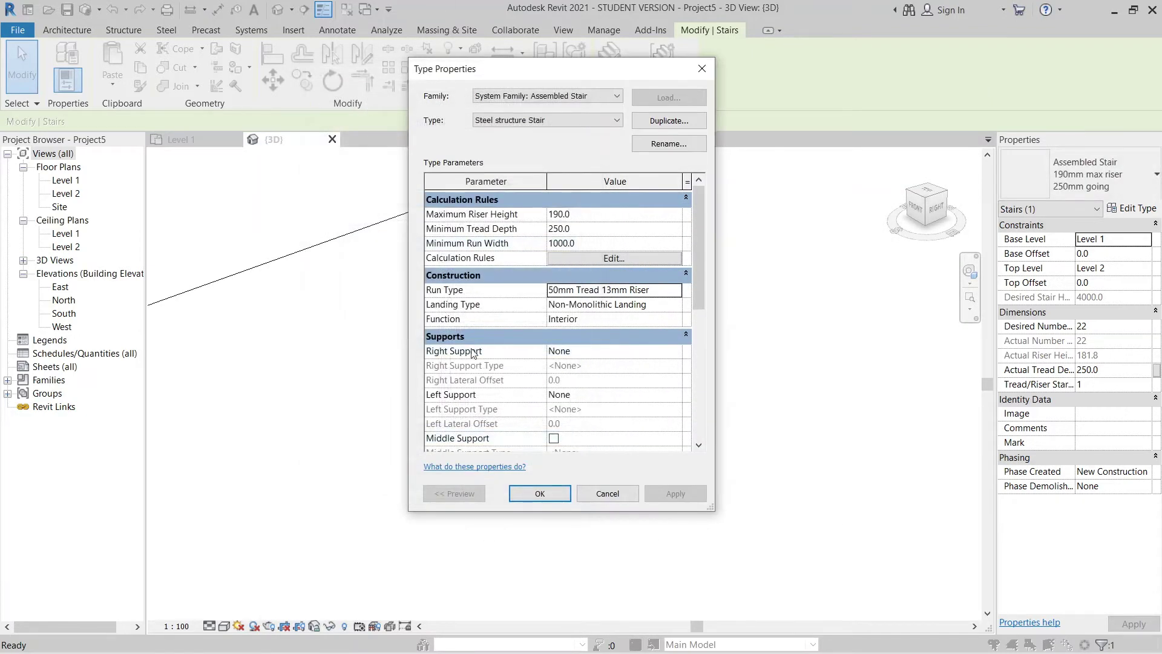
click(564, 496)
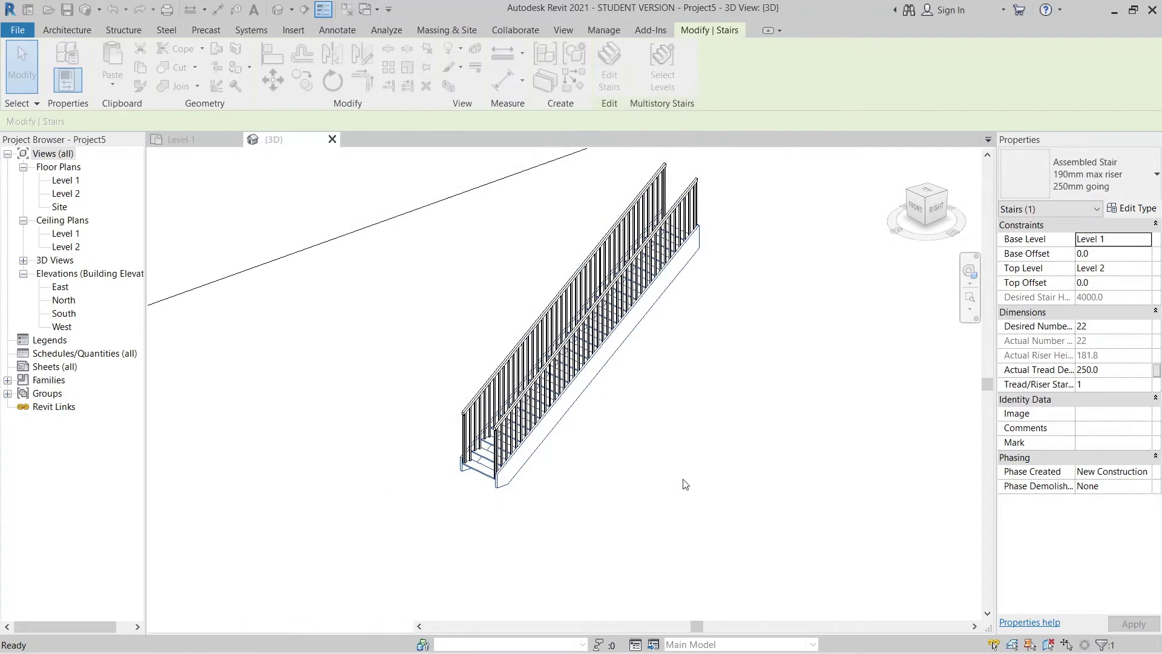
Step: Delete both railings from the stair in the 3D view
click(683, 479)
scroll(684, 479, down, 1)
middle_drag(684, 479, 587, 449)
scroll(659, 451, up, 5)
middle_drag(532, 381, 640, 444)
scroll(641, 445, down, 3)
middle_drag(513, 407, 701, 459)
scroll(702, 454, up, 1)
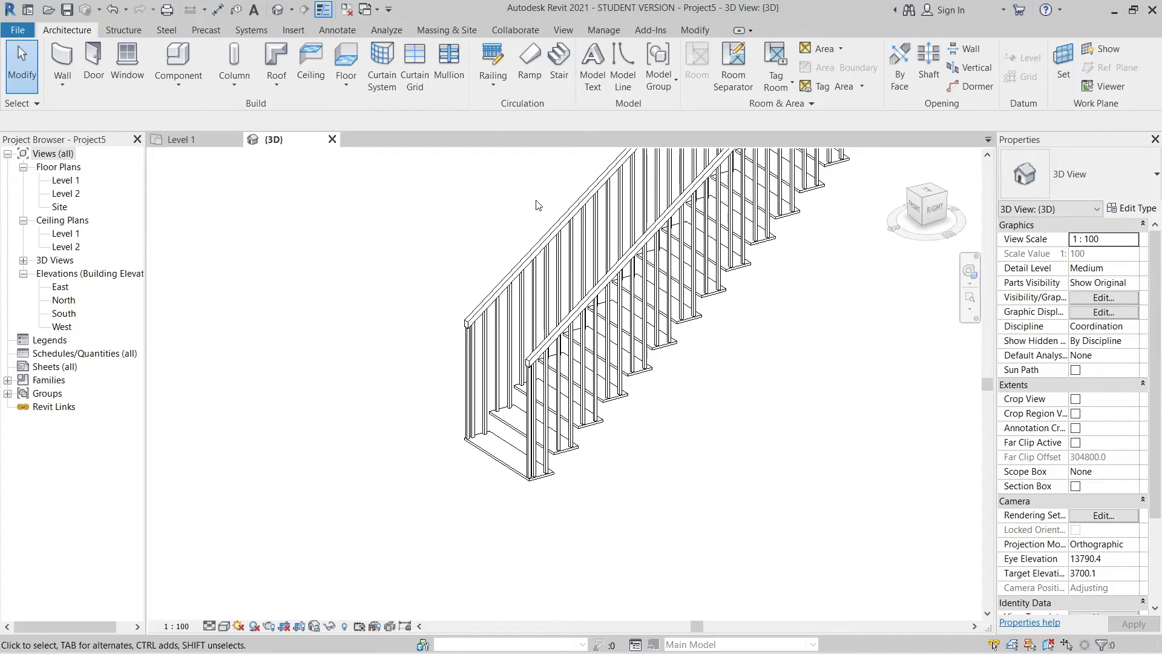
click(656, 274)
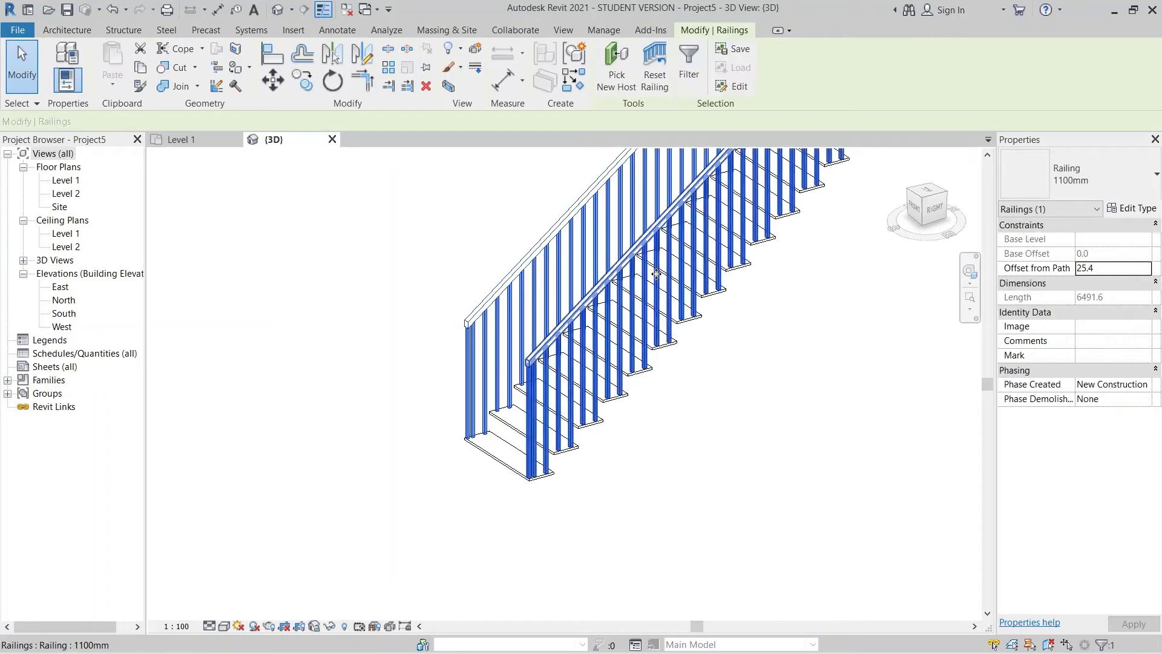
key(Delete)
scroll(661, 280, down, 5)
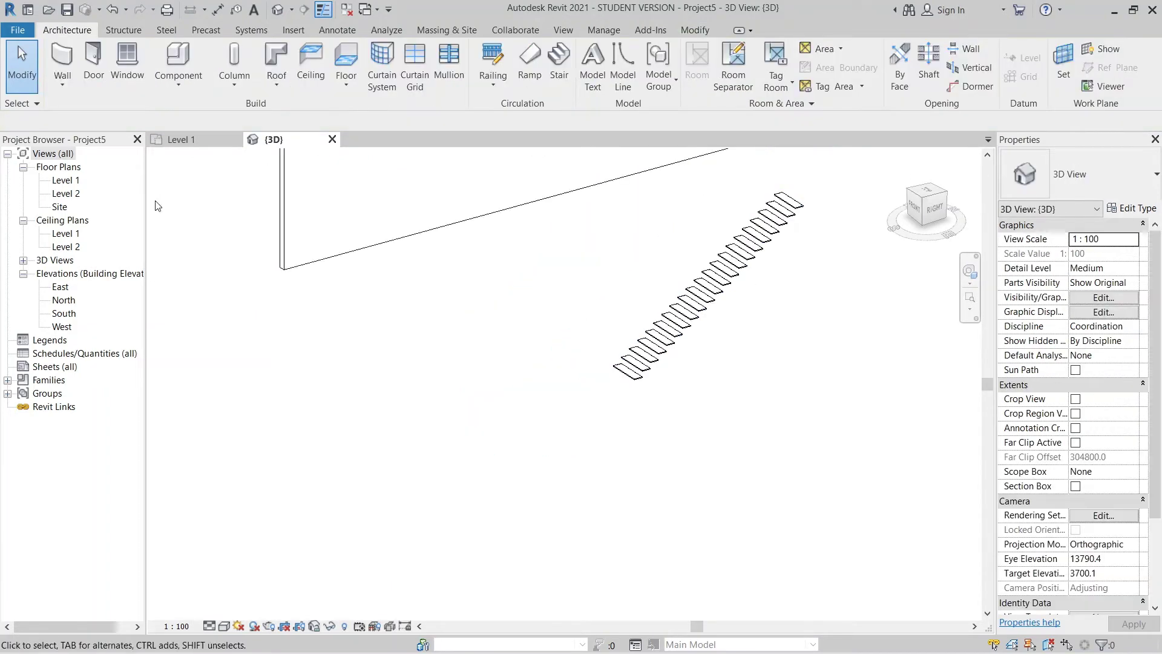
Step: In the Level 1 floor plan, align the stair's west edge with the wall's east face
click(176, 140)
scroll(428, 365, down, 2)
scroll(435, 360, up, 3)
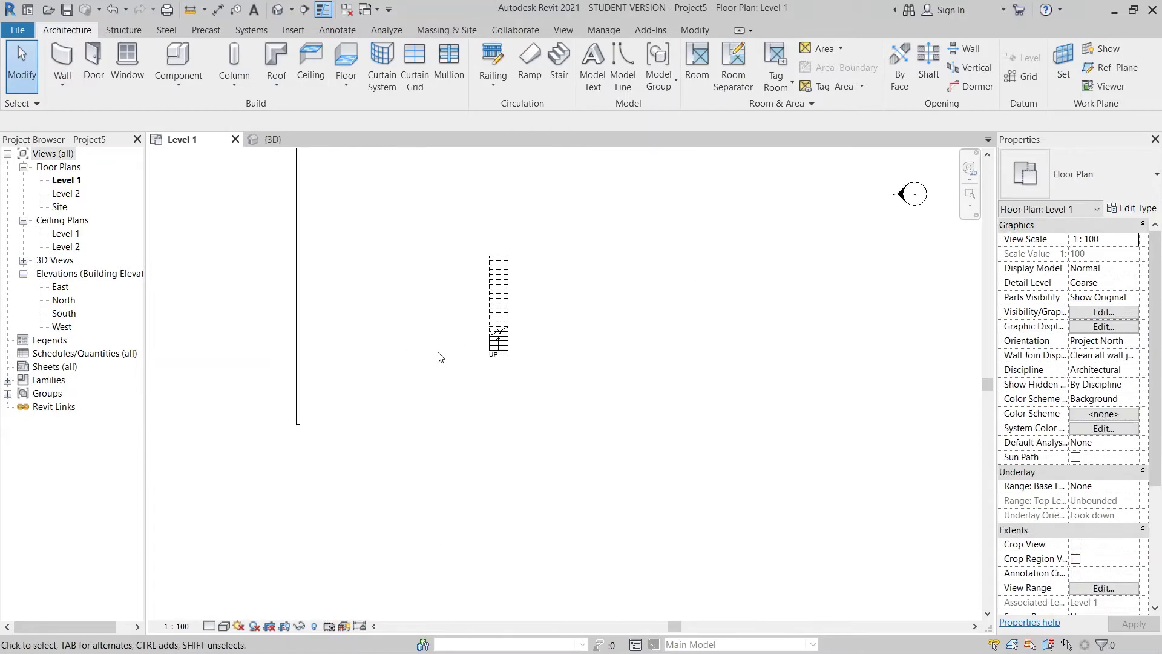
key(a)
key(l)
scroll(437, 351, up, 3)
middle_drag(437, 351, 661, 394)
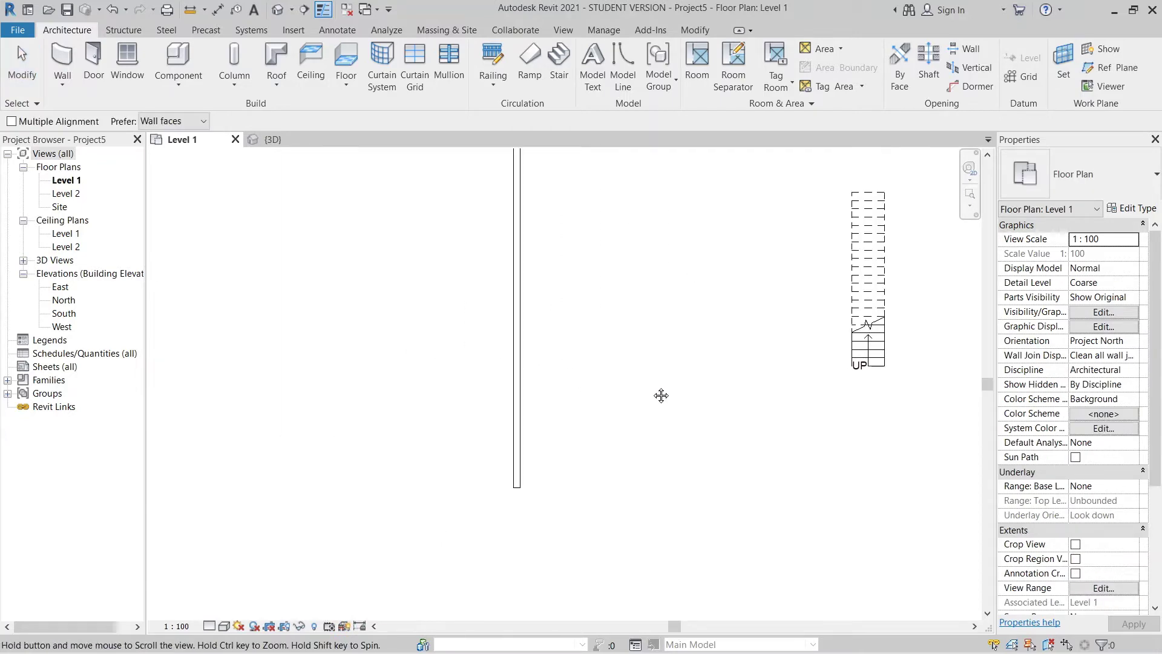
click(519, 380)
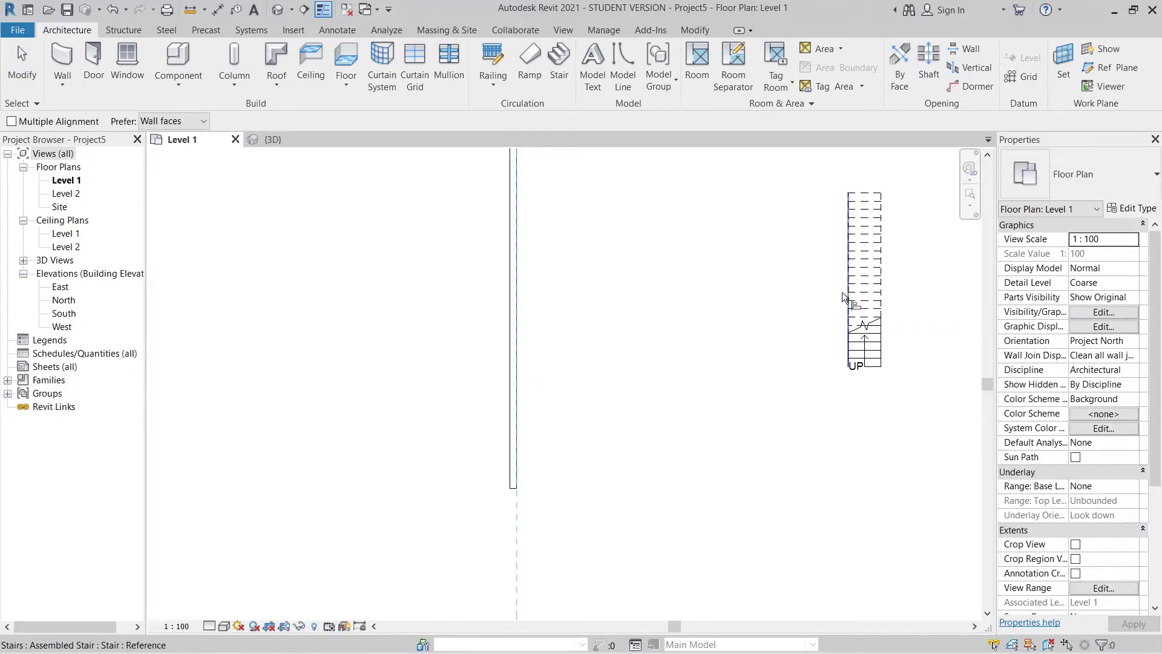
click(841, 292)
key(Escape)
key(Escape)
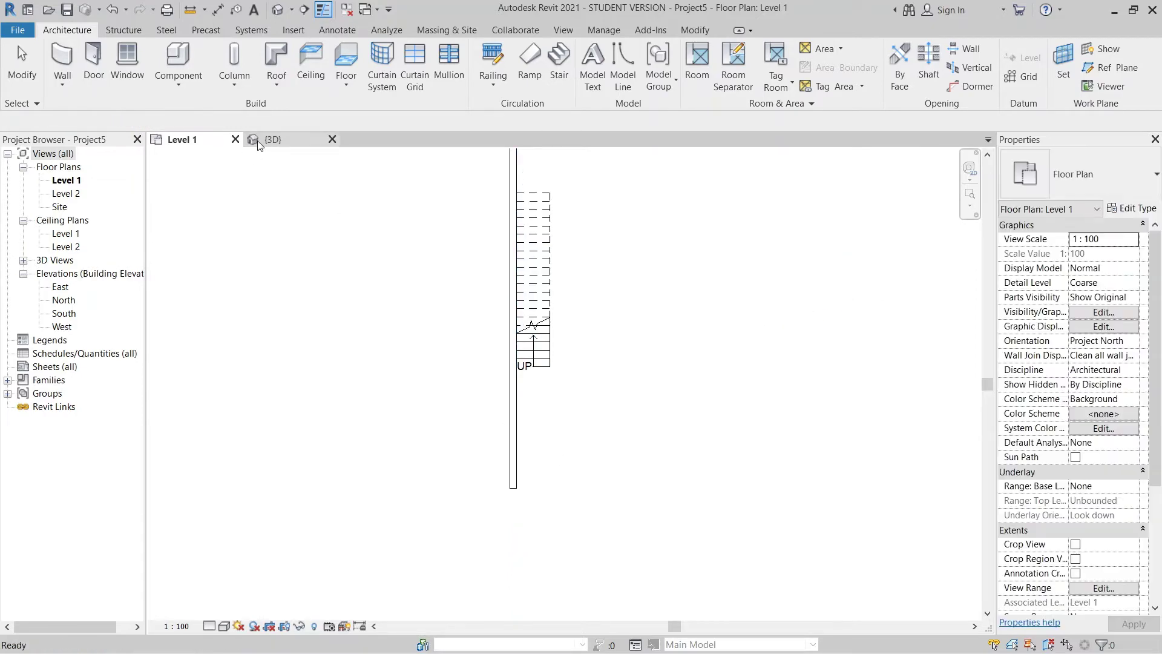
Step: Inspect the floating stair against the wall in the 3D view, ending in the Right orientation
click(273, 139)
shift+middle_drag(423, 274, 493, 336)
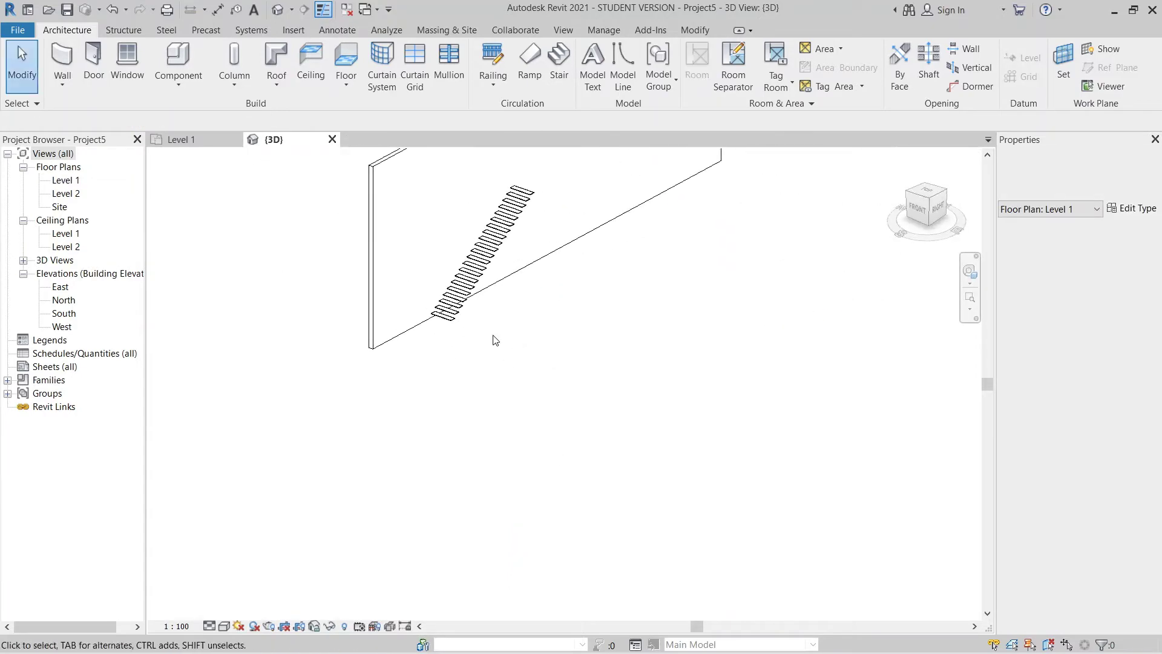
scroll(441, 297, up, 4)
scroll(590, 566, down, 5)
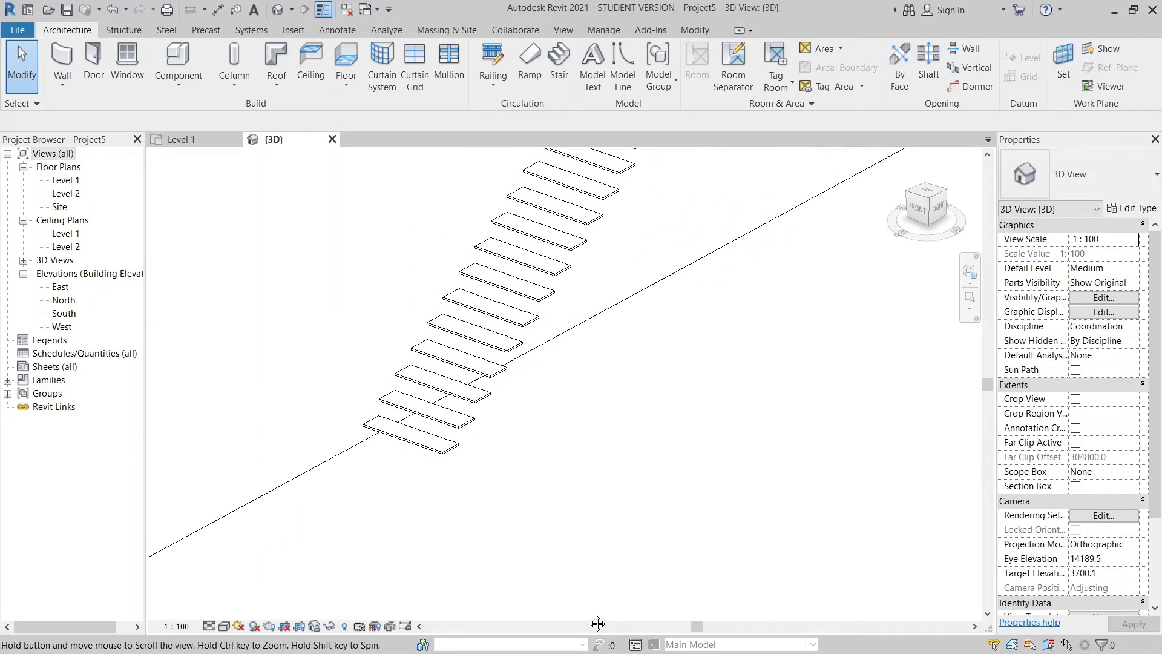
shift+middle_drag(576, 359, 627, 403)
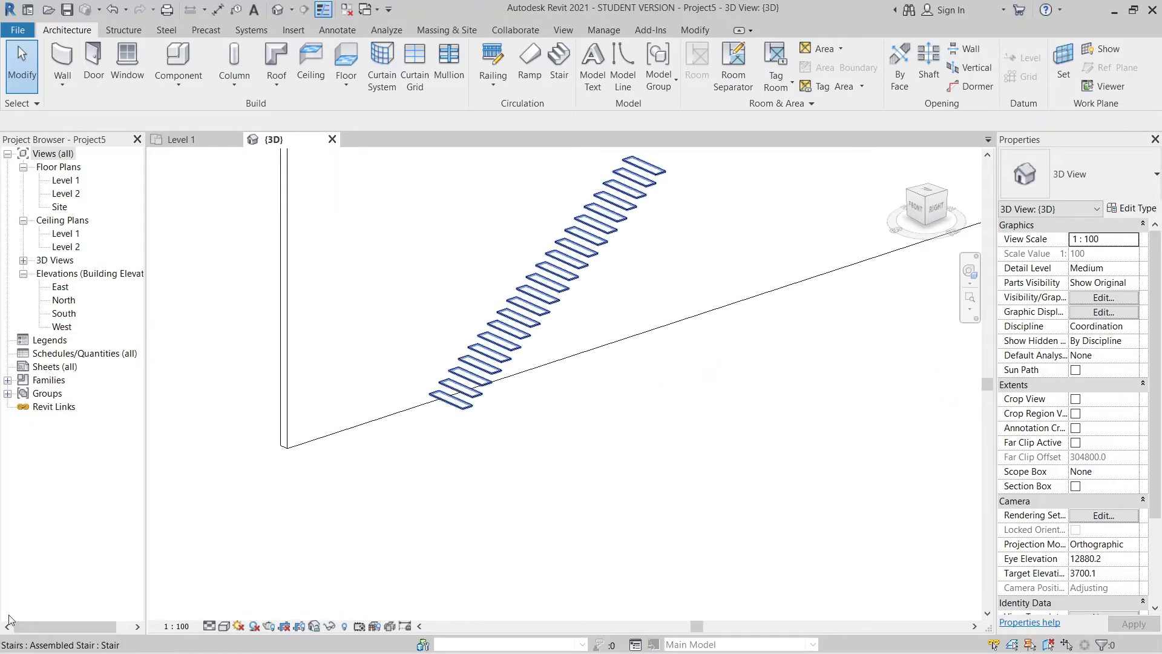
shift+middle_drag(565, 370, 942, 249)
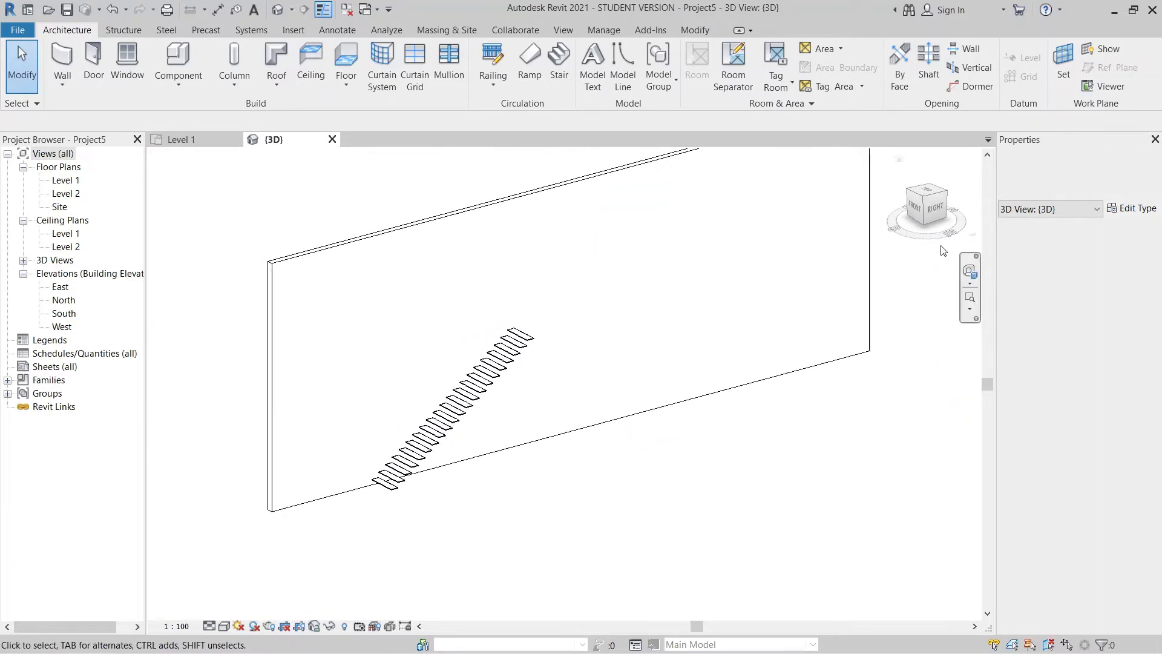
click(938, 212)
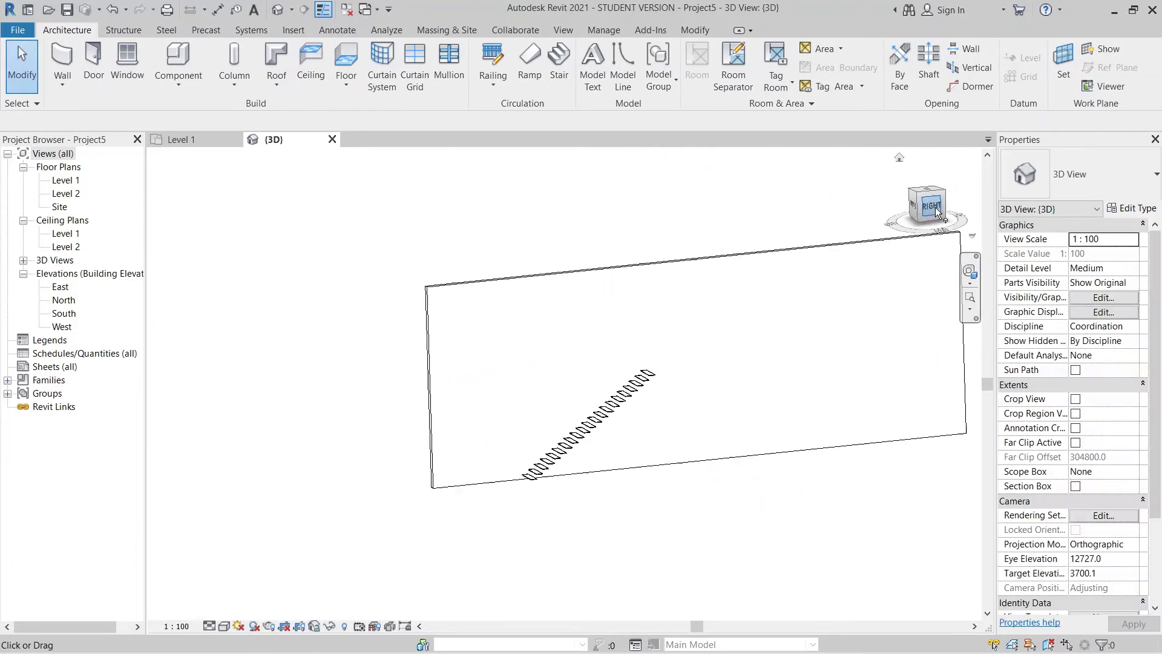
Step: Start a steel plate and set its work plane to the wall face beside the stair
click(165, 32)
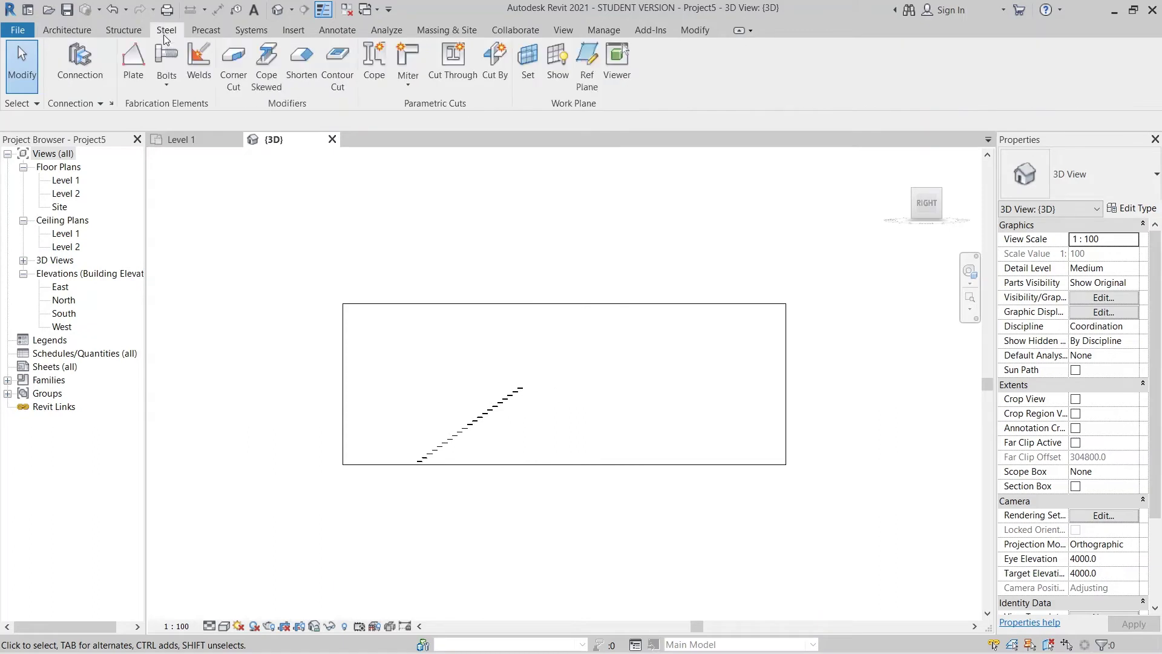
click(132, 67)
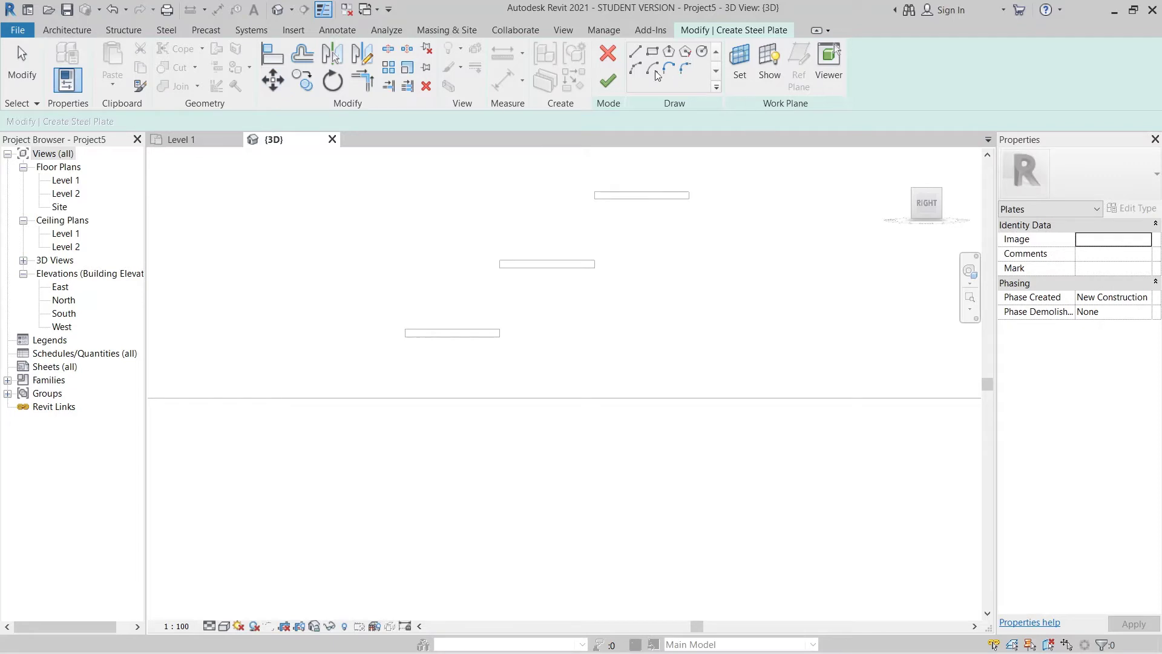
click(652, 51)
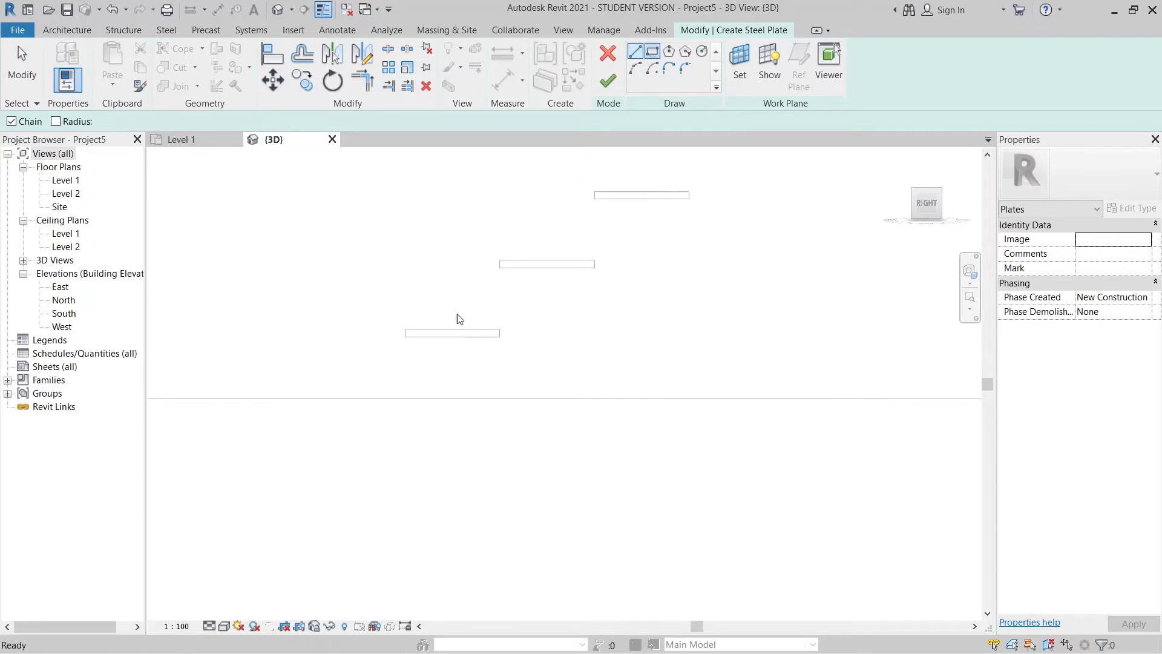
scroll(403, 326, up, 2)
scroll(559, 337, down, 1)
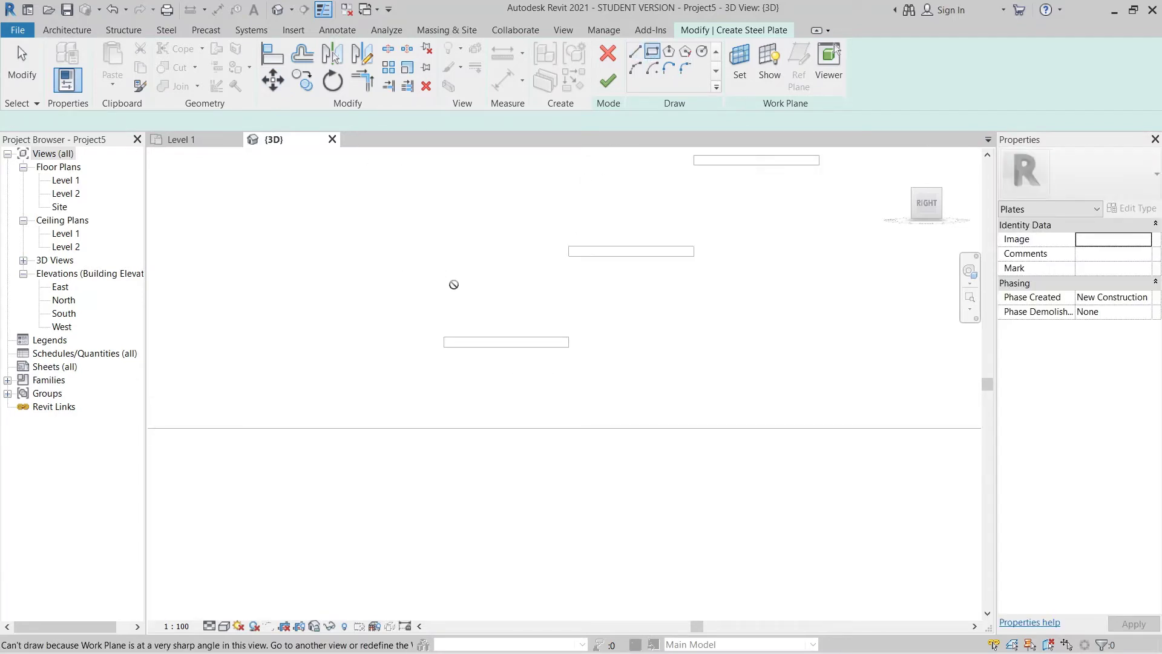
click(740, 83)
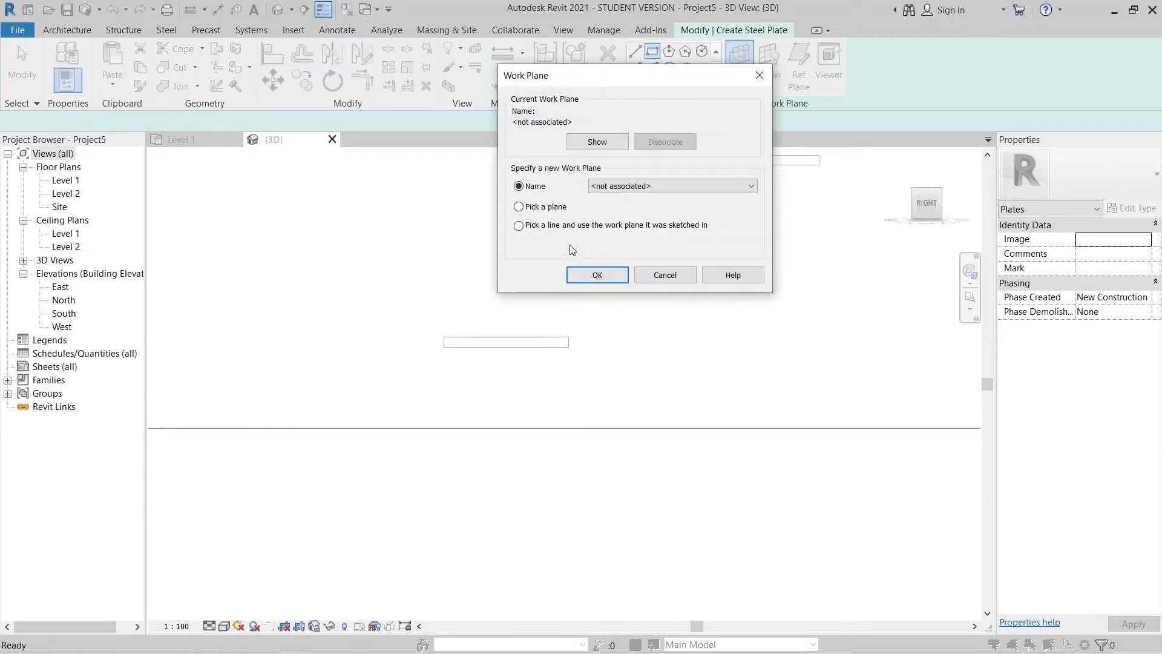
click(590, 275)
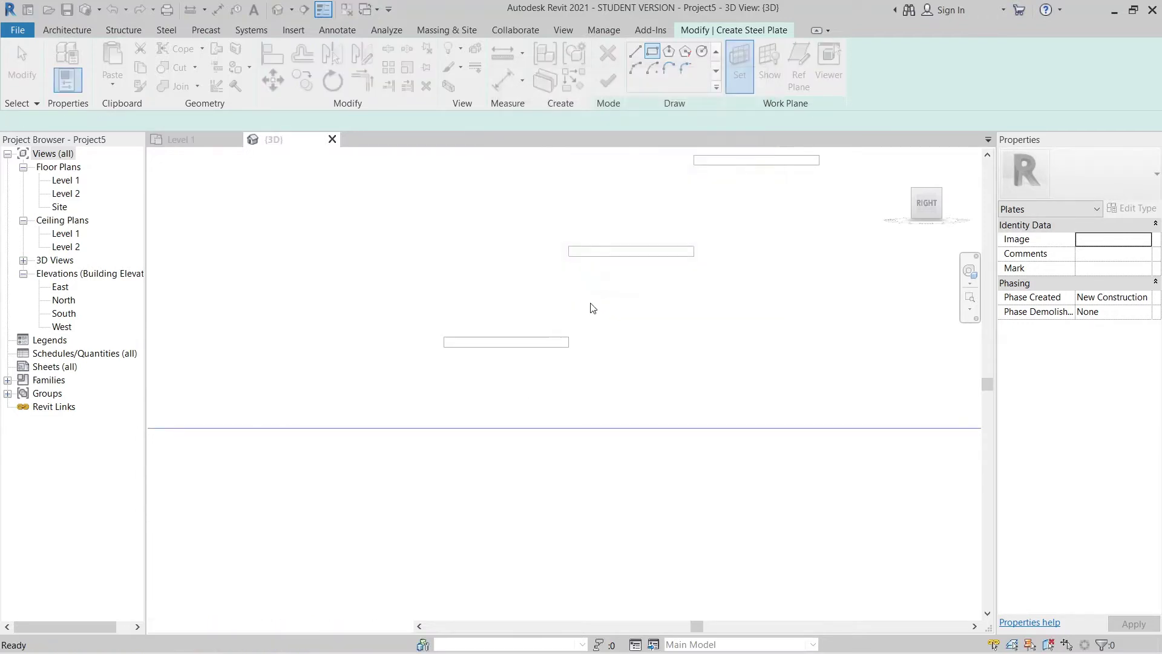
scroll(591, 306, down, 3)
shift+middle_drag(502, 355, 544, 345)
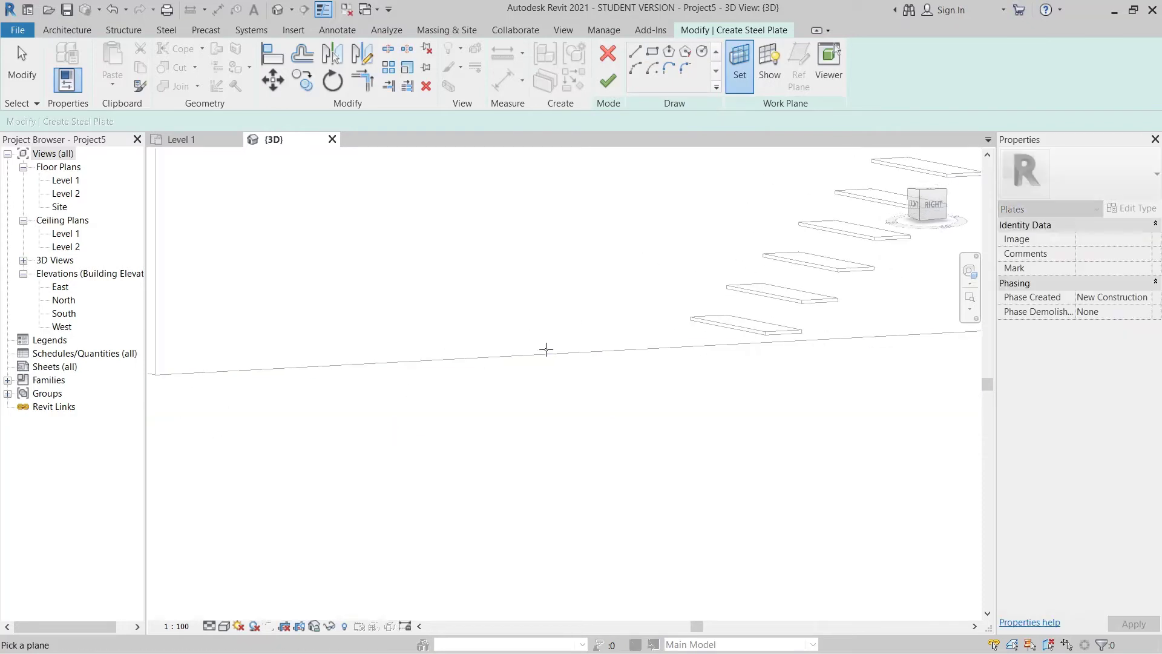
click(544, 350)
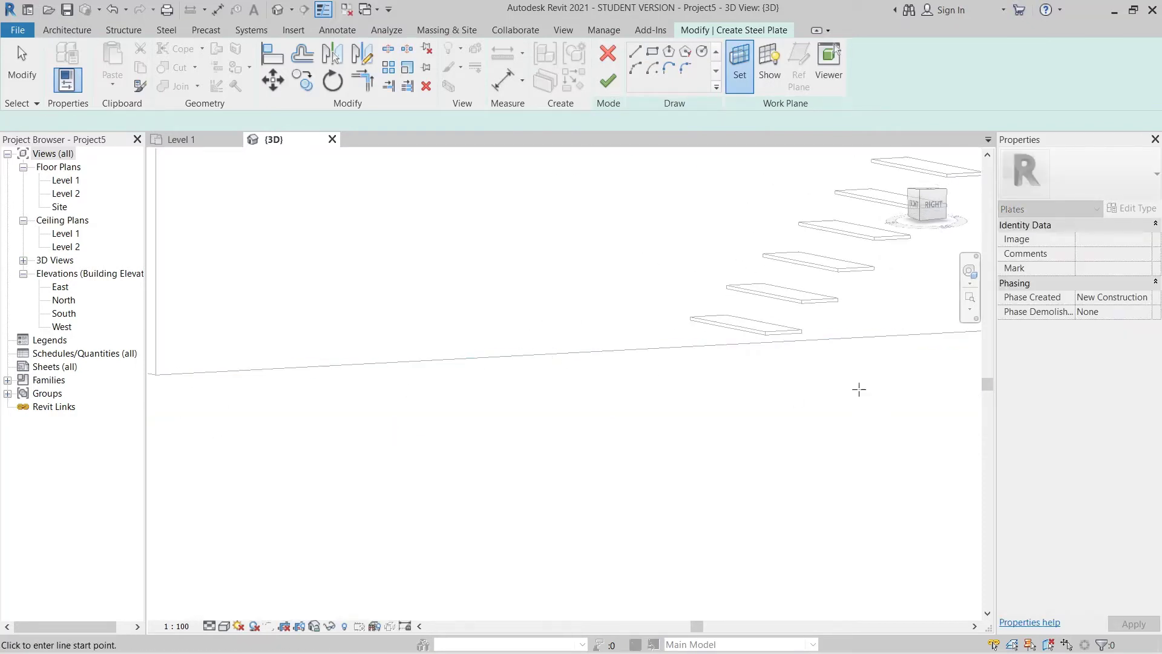
Step: In the Right view, sketch a plate rectangle about 400 by 160 mm around the lowest tread
click(931, 205)
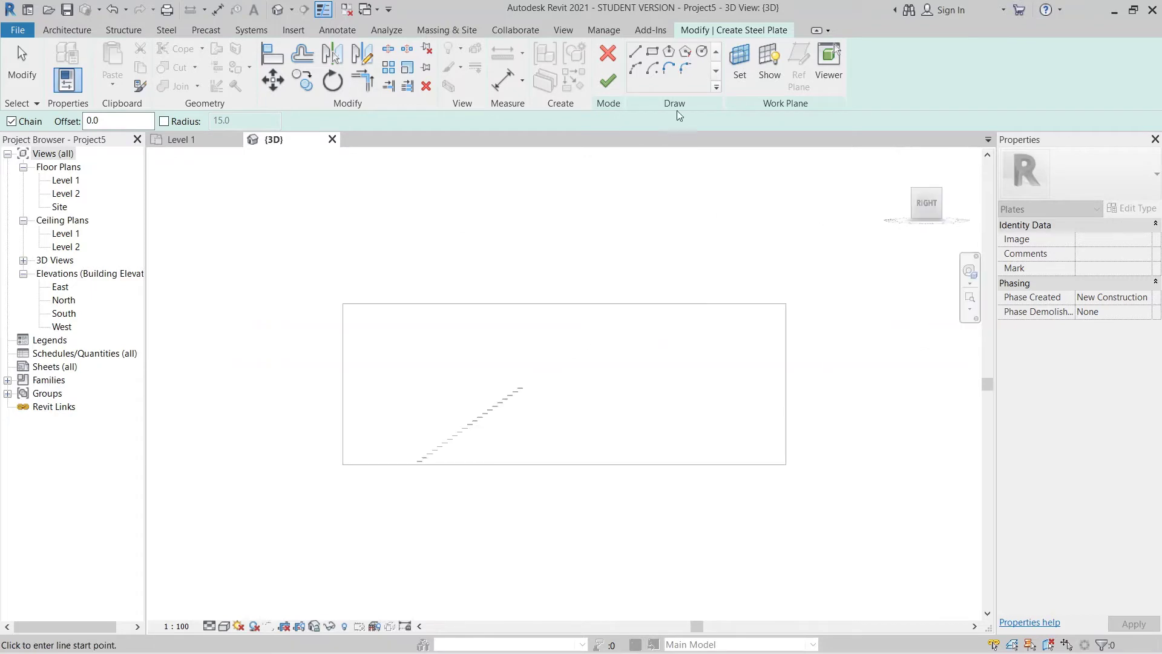
click(651, 51)
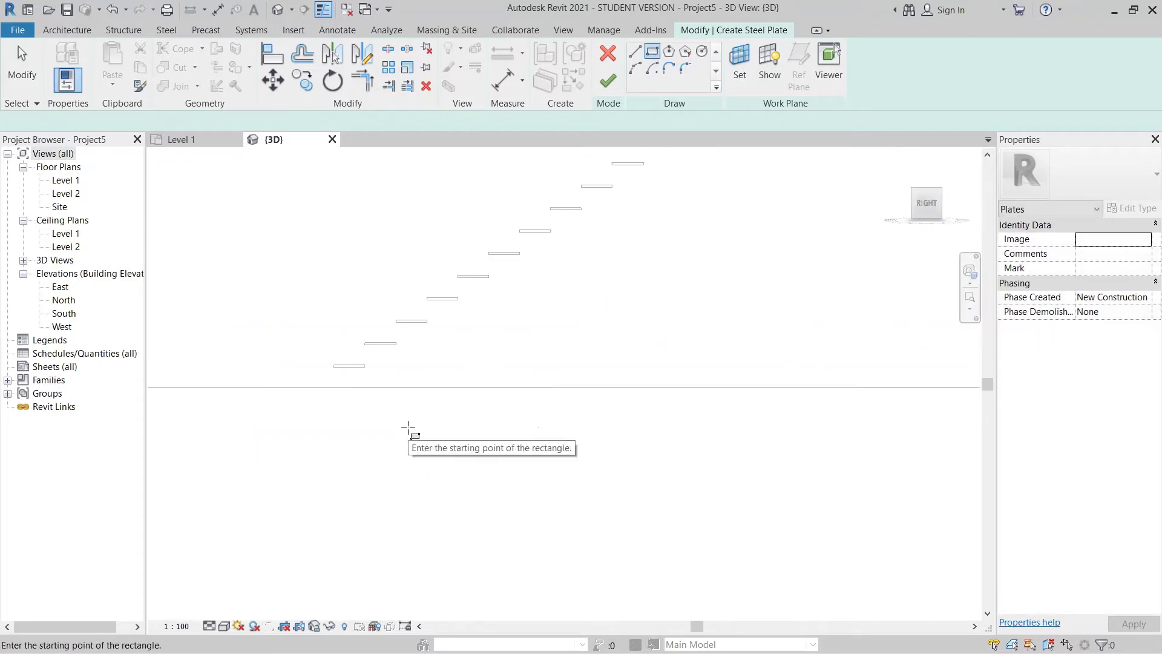
scroll(435, 357, up, 8)
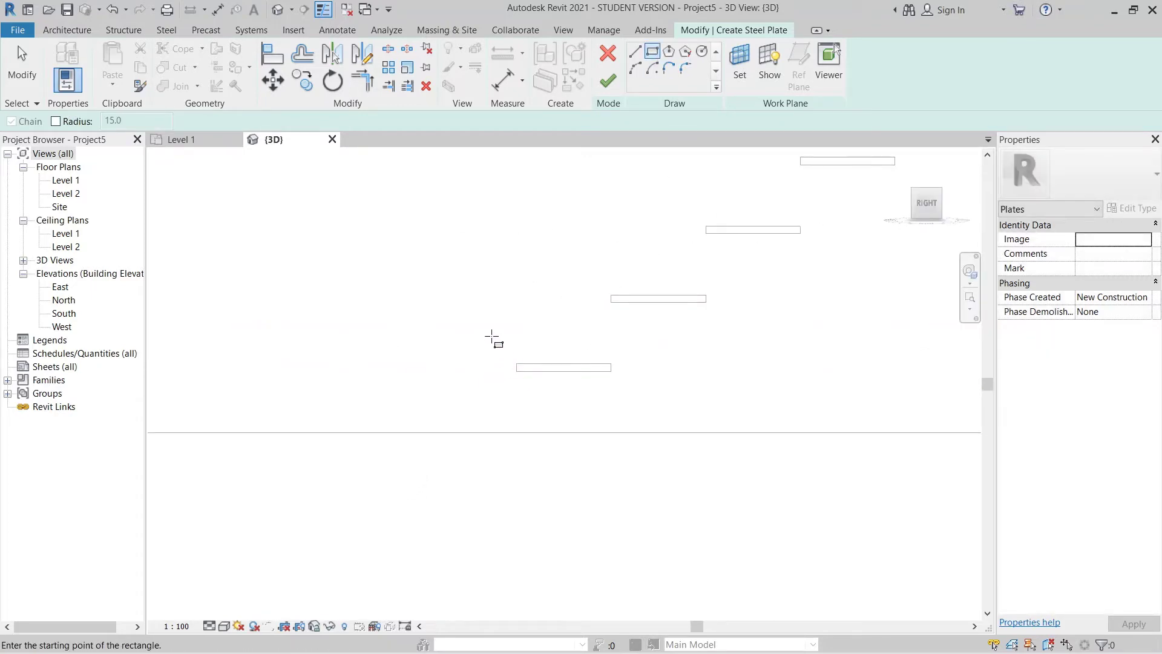
click(492, 337)
click(643, 397)
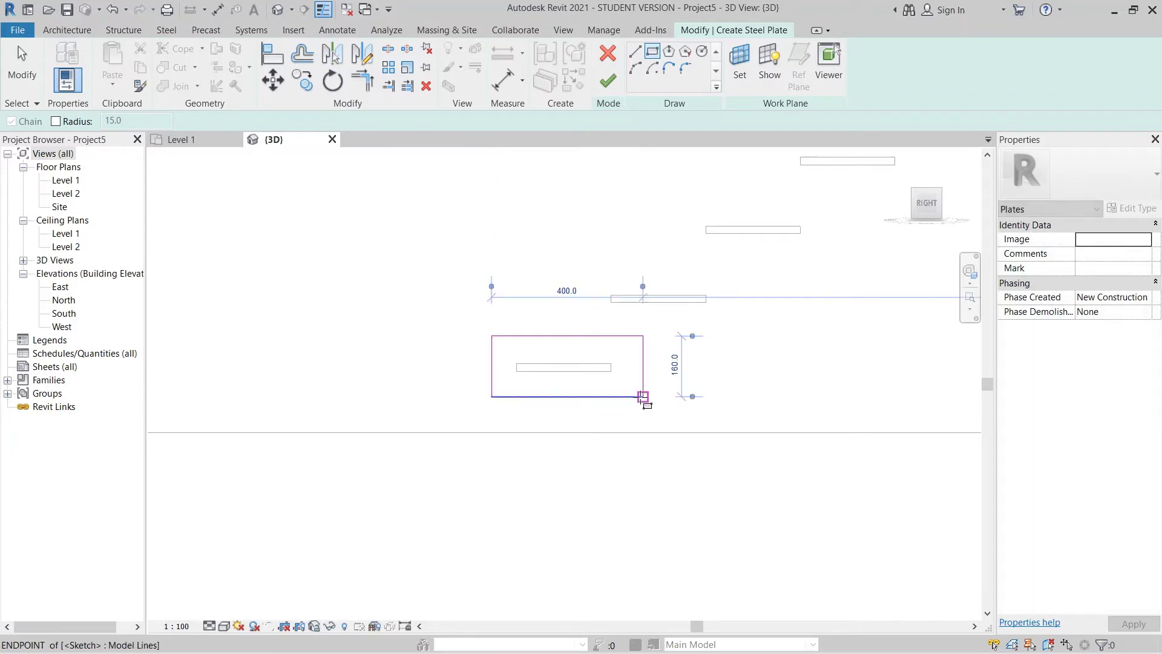
Step: Set the plate rectangle's height to 150 mm
click(675, 365)
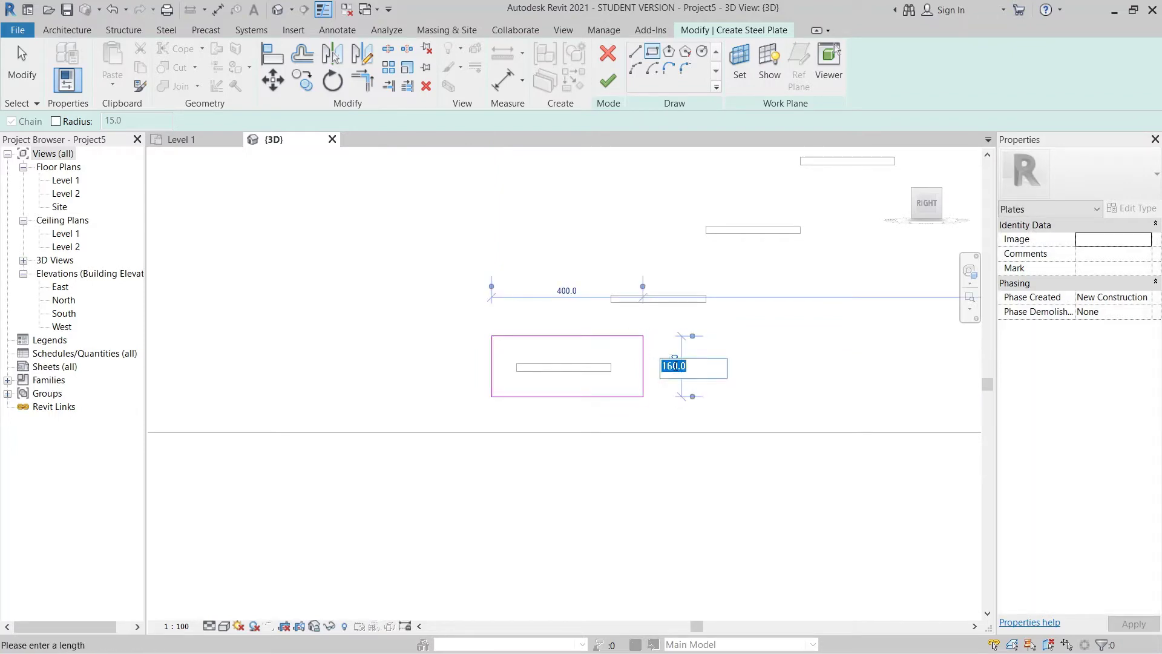
text(150)
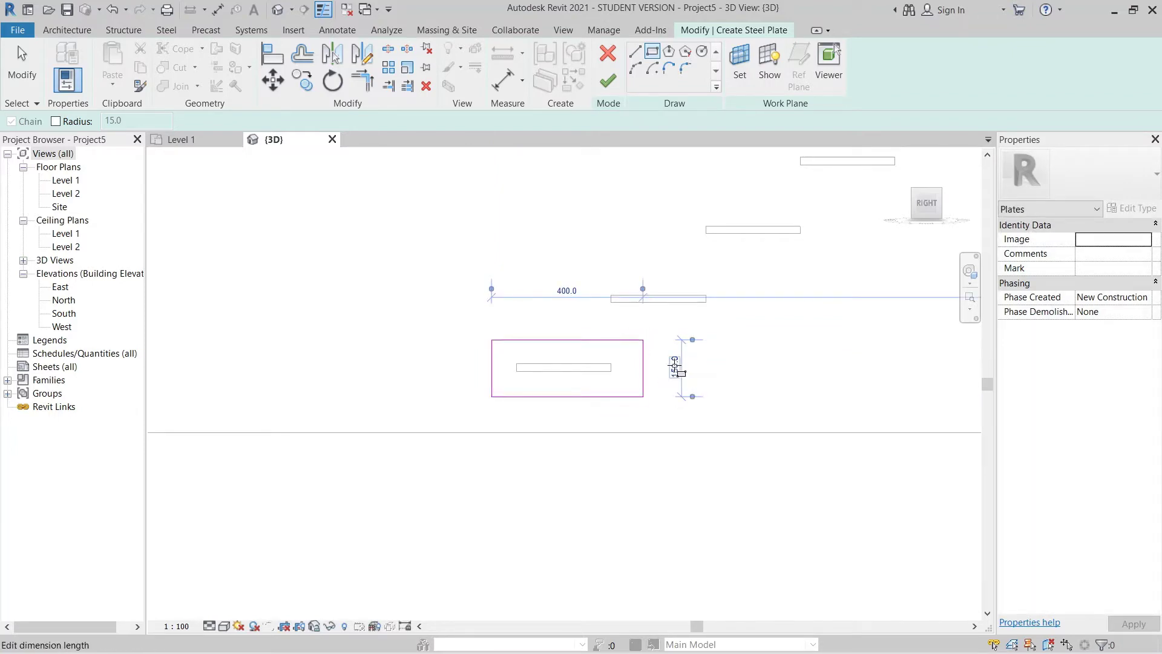
key(Return)
scroll(569, 412, up, 2)
key(Escape)
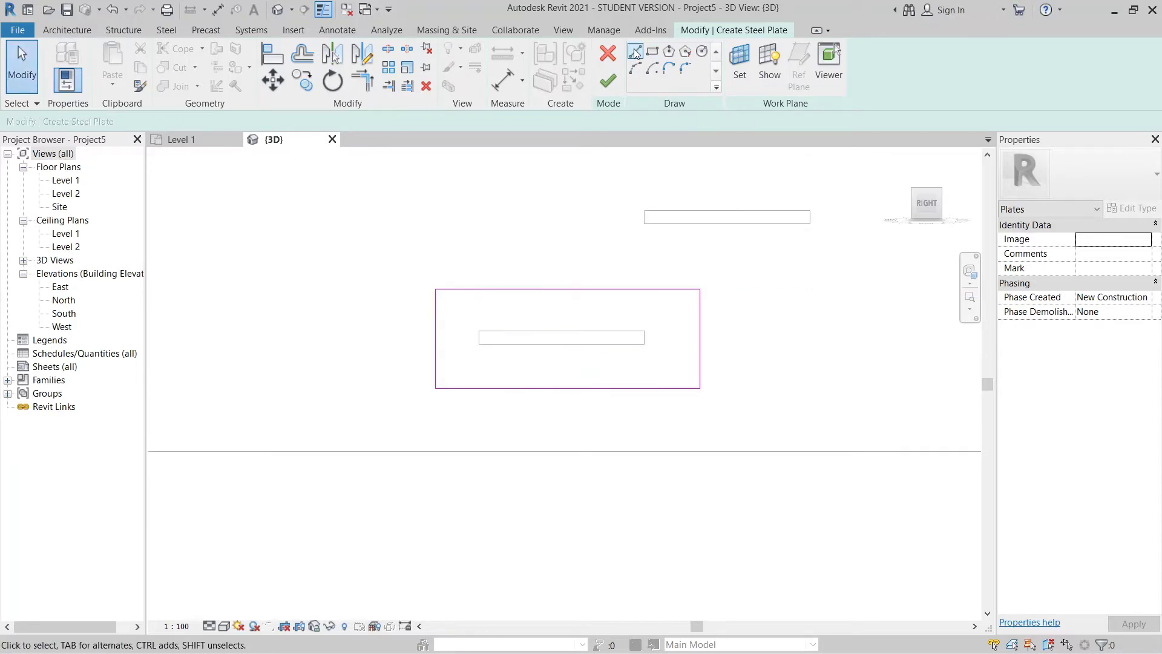
Step: Draw a vertical guide line about 50 mm long down from the midpoint of the lowest tread's bottom edge
scroll(537, 349, up, 2)
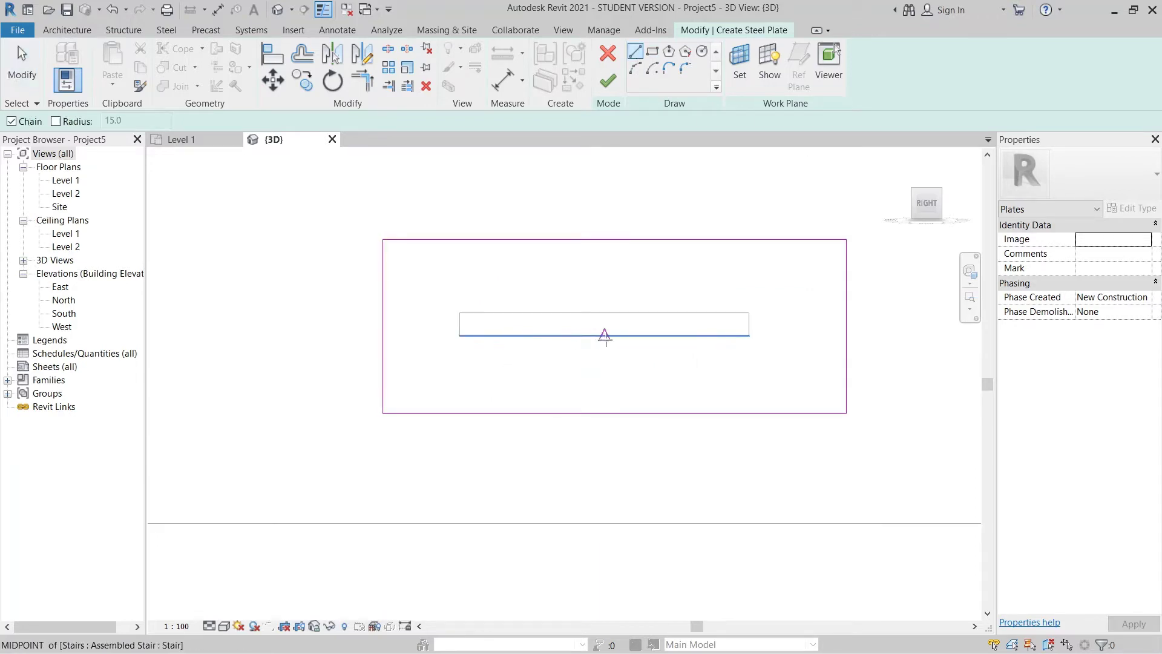
click(604, 336)
click(604, 393)
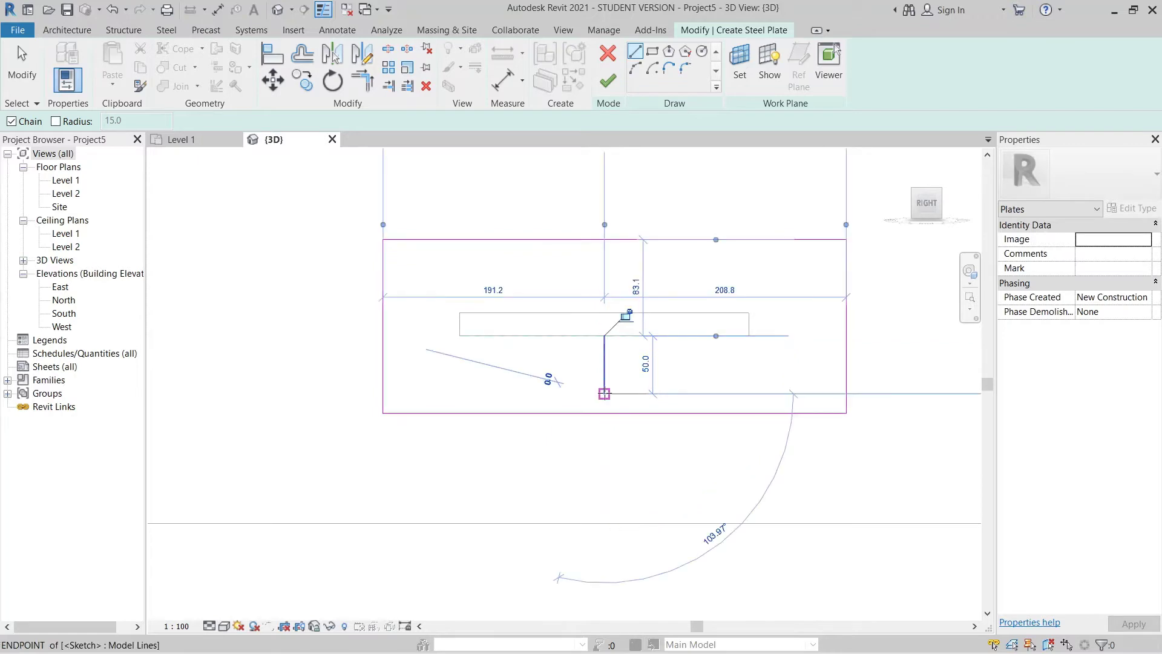
key(Escape)
key(Escape)
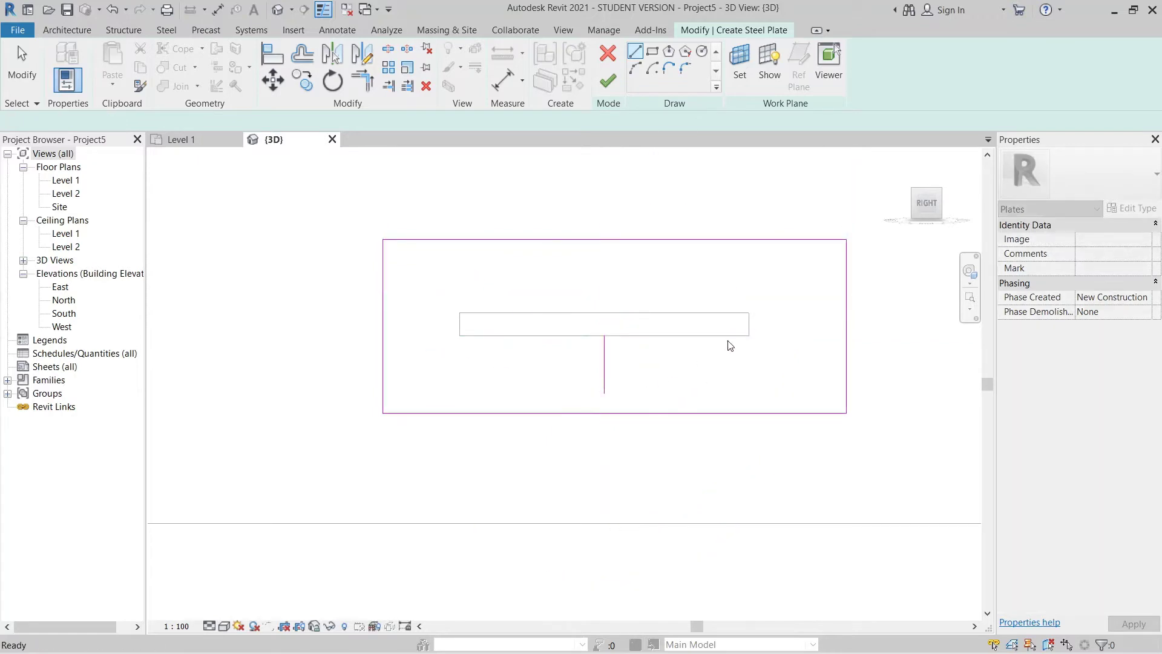
Step: Try to move the plate rectangle into alignment with the vertical guide line under the tread
middle_drag(730, 346, 684, 379)
drag(801, 211, 675, 478)
ctrl+drag(337, 326, 265, 378)
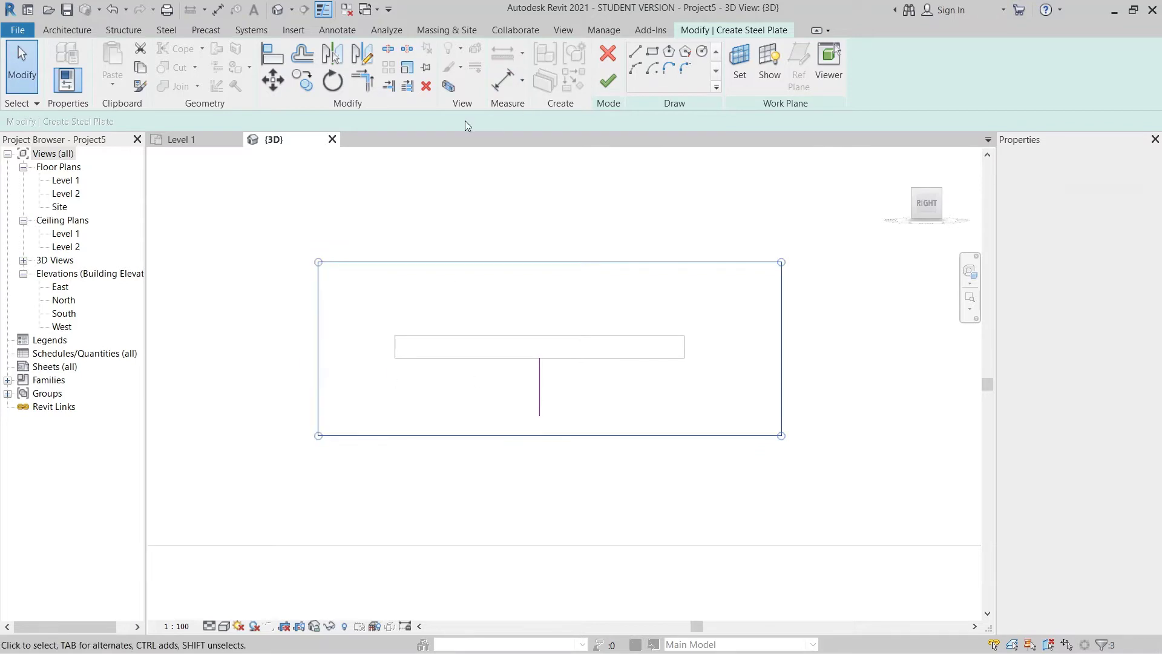
scroll(510, 428, up, 2)
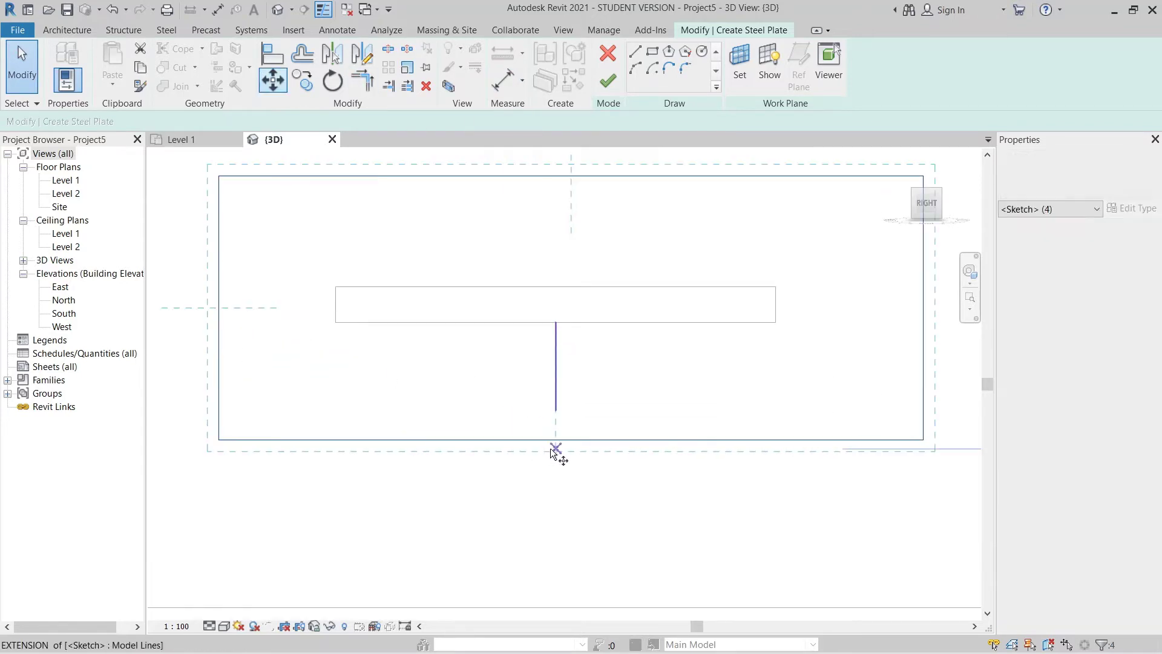
click(555, 440)
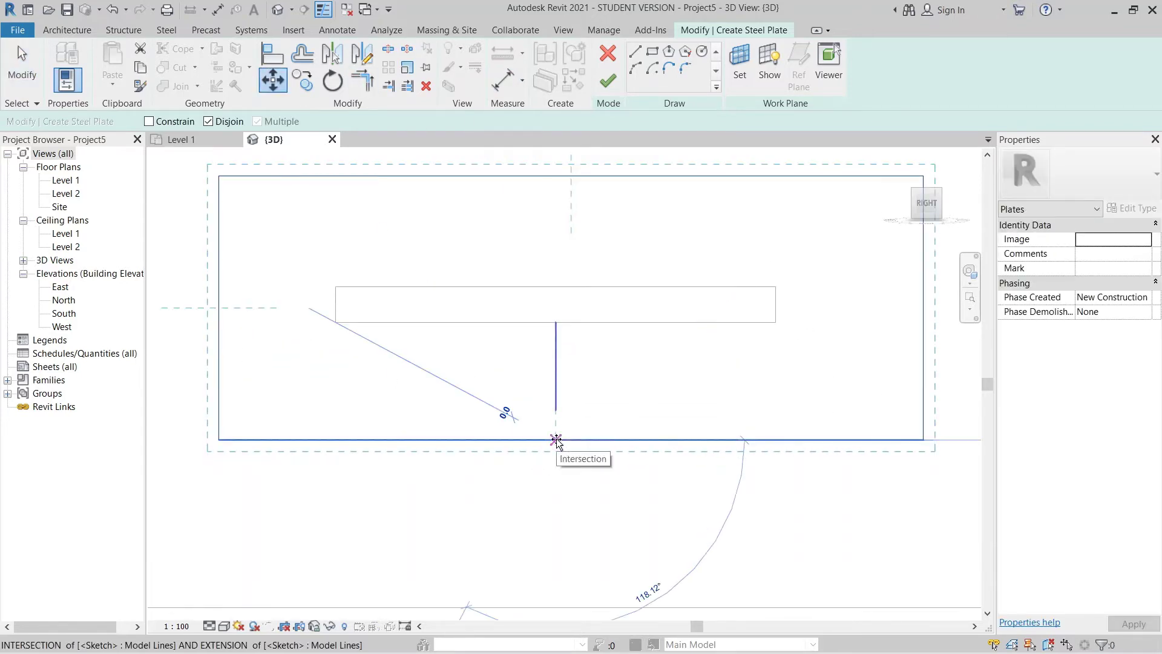
click(556, 441)
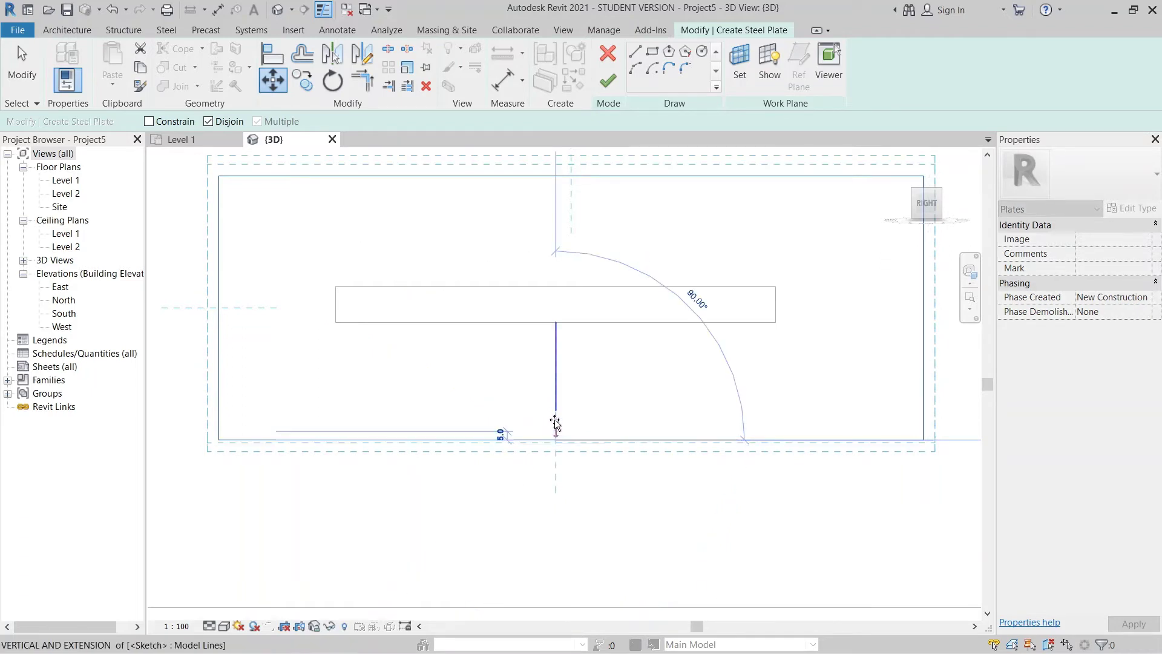
scroll(572, 484, down, 1)
middle_drag(572, 494, 486, 488)
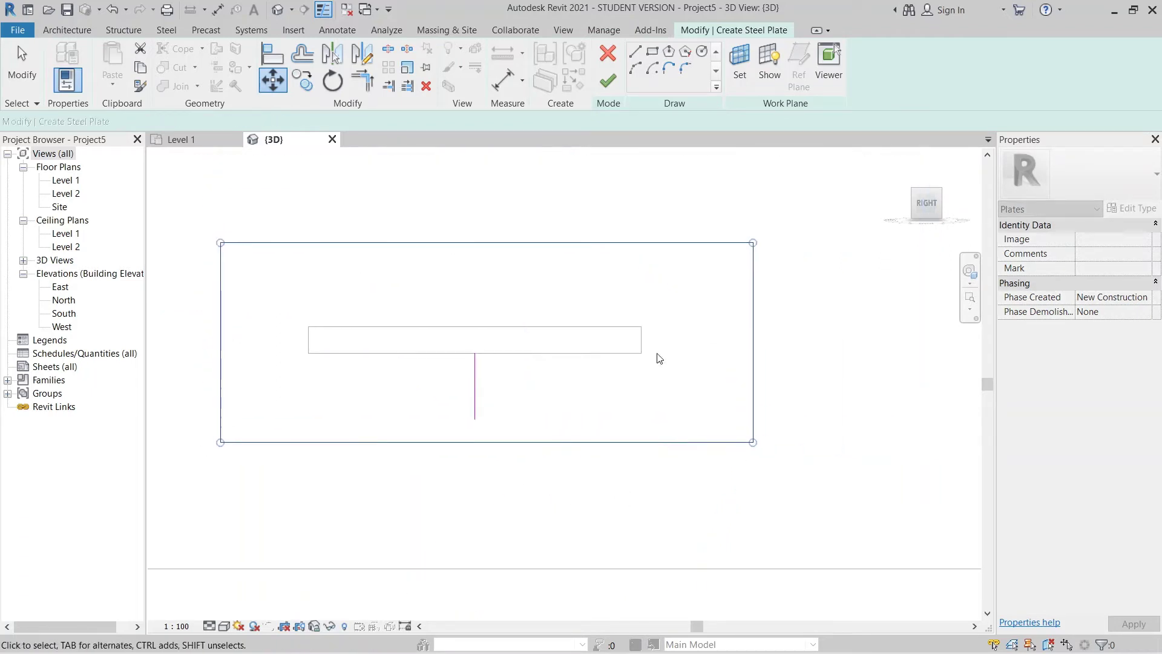
Step: Draw a horizontal guide line about 55 mm long outward from the midpoint of the lowest tread's right end
key(l)
key(i)
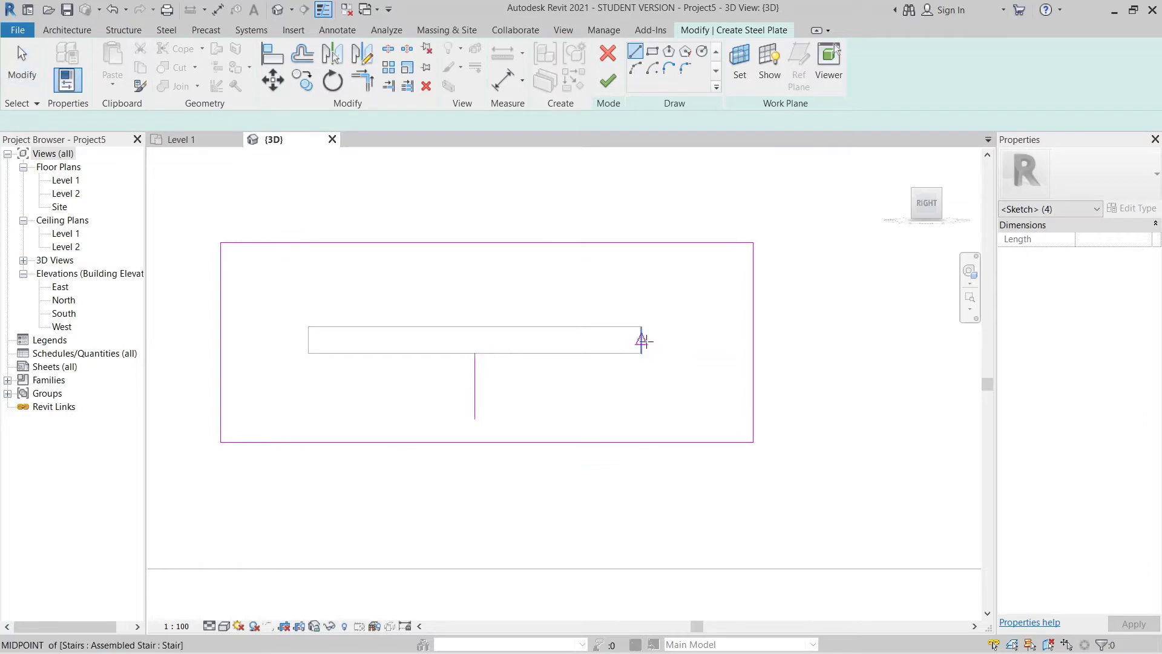
click(641, 340)
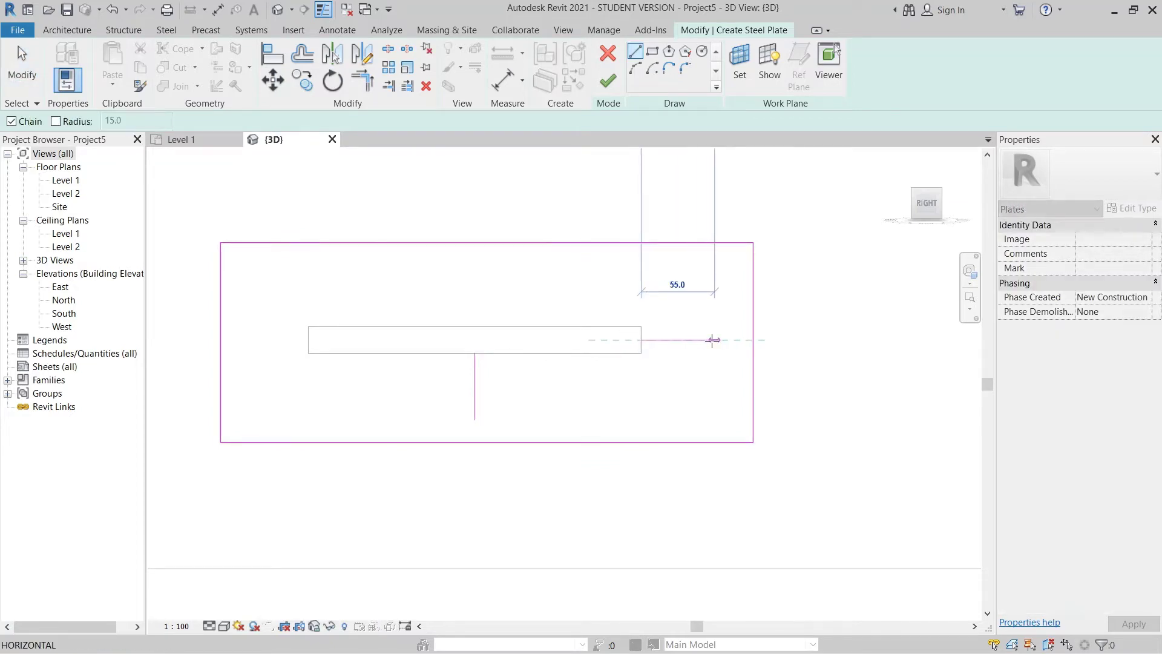
click(712, 340)
key(Escape)
key(Escape)
Step: Move all four plate rectangle lines to centre the rectangle vertically on the tread's horizontal guide line
drag(777, 218, 607, 287)
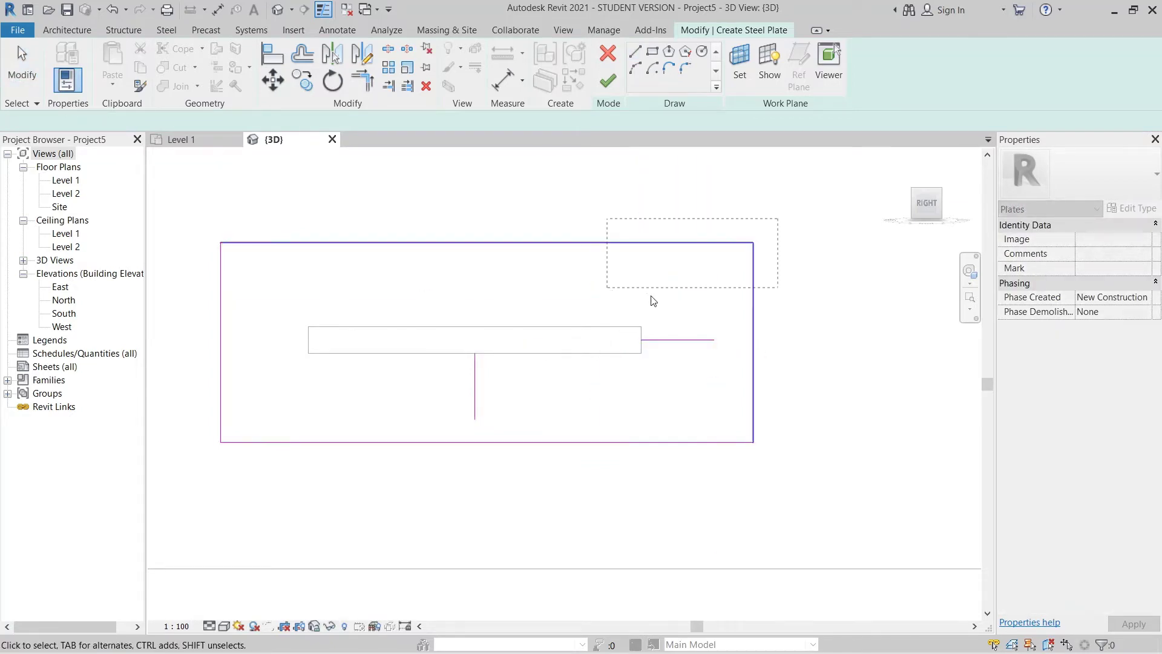
ctrl+click(664, 443)
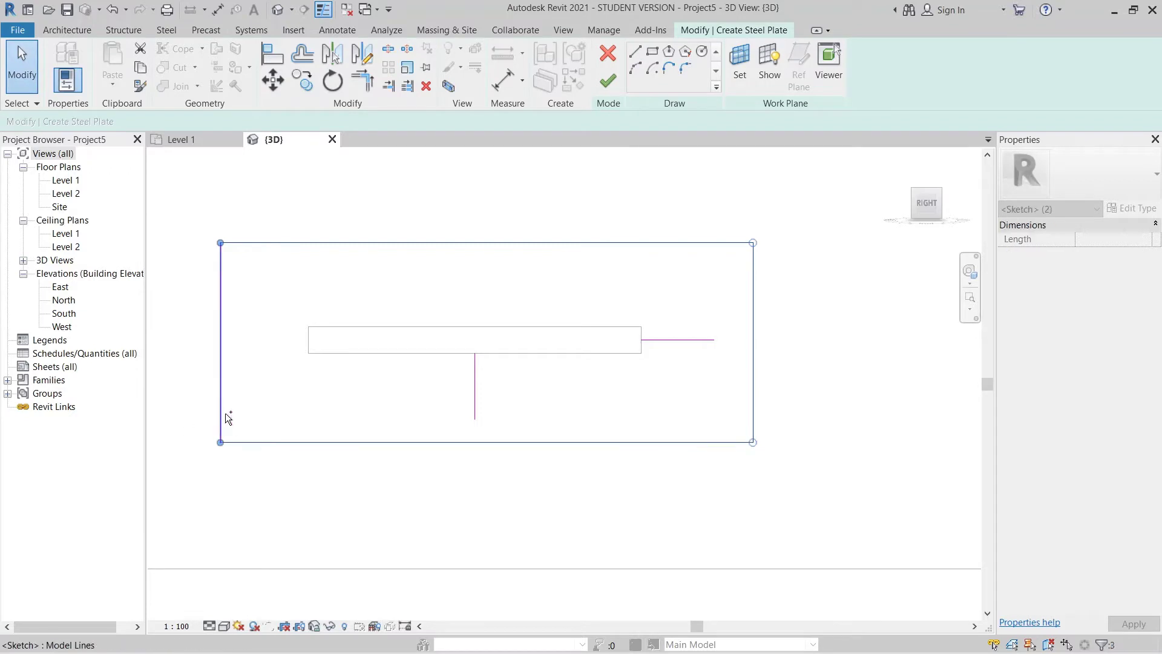
ctrl+click(222, 411)
click(273, 81)
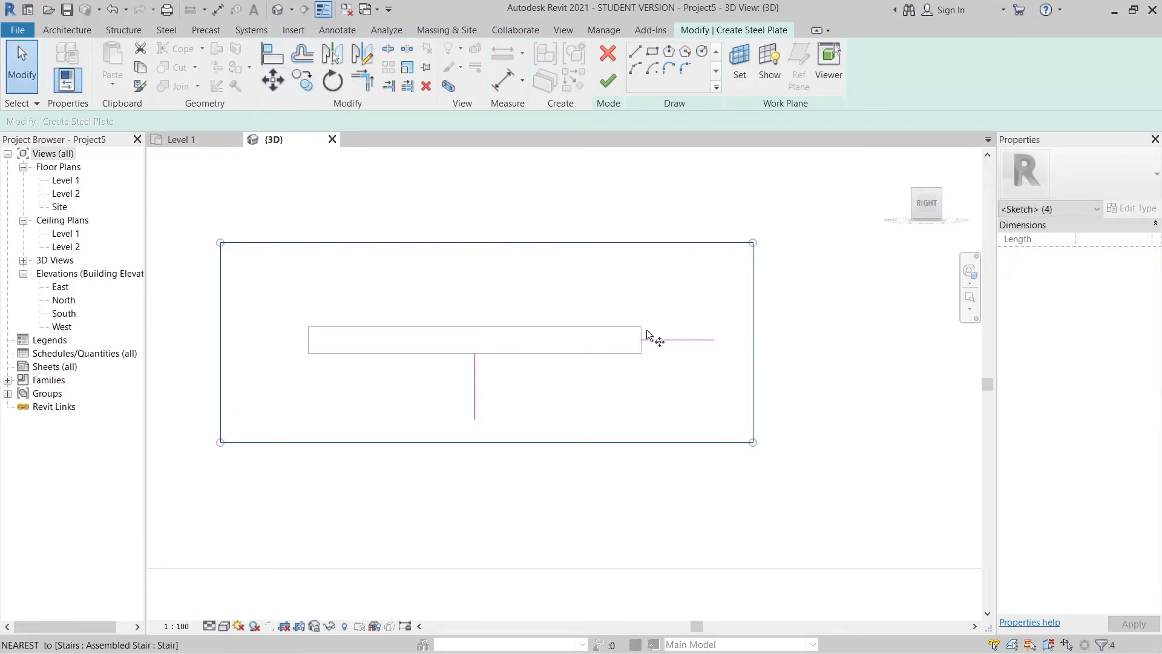
key(m)
key(v)
click(750, 340)
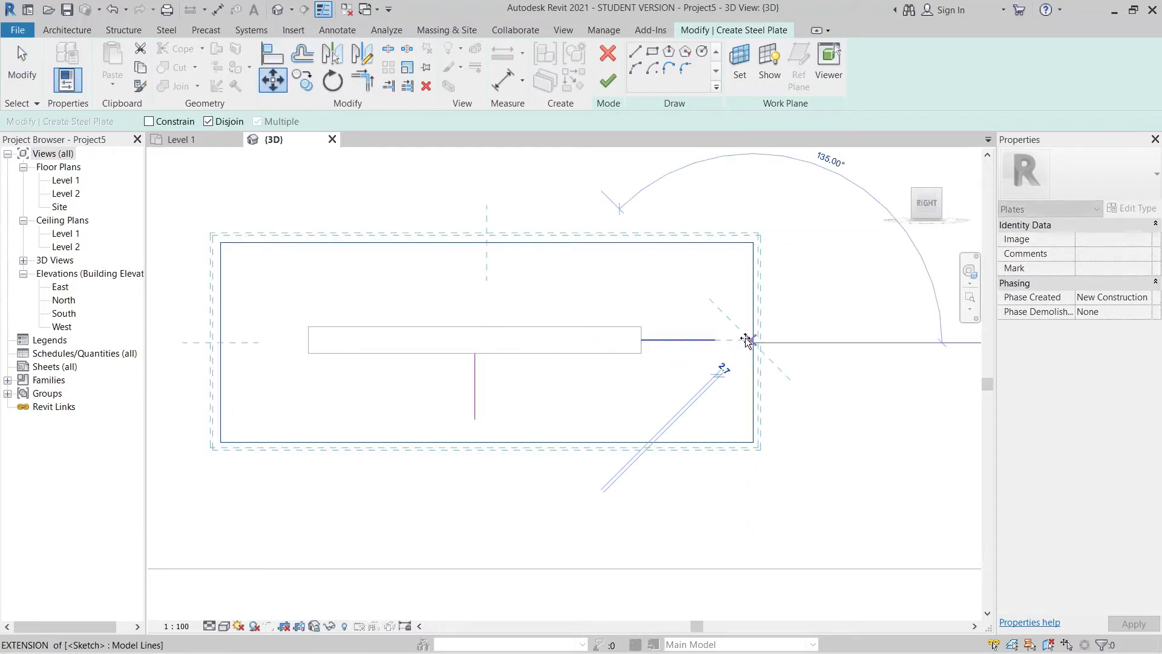
click(745, 340)
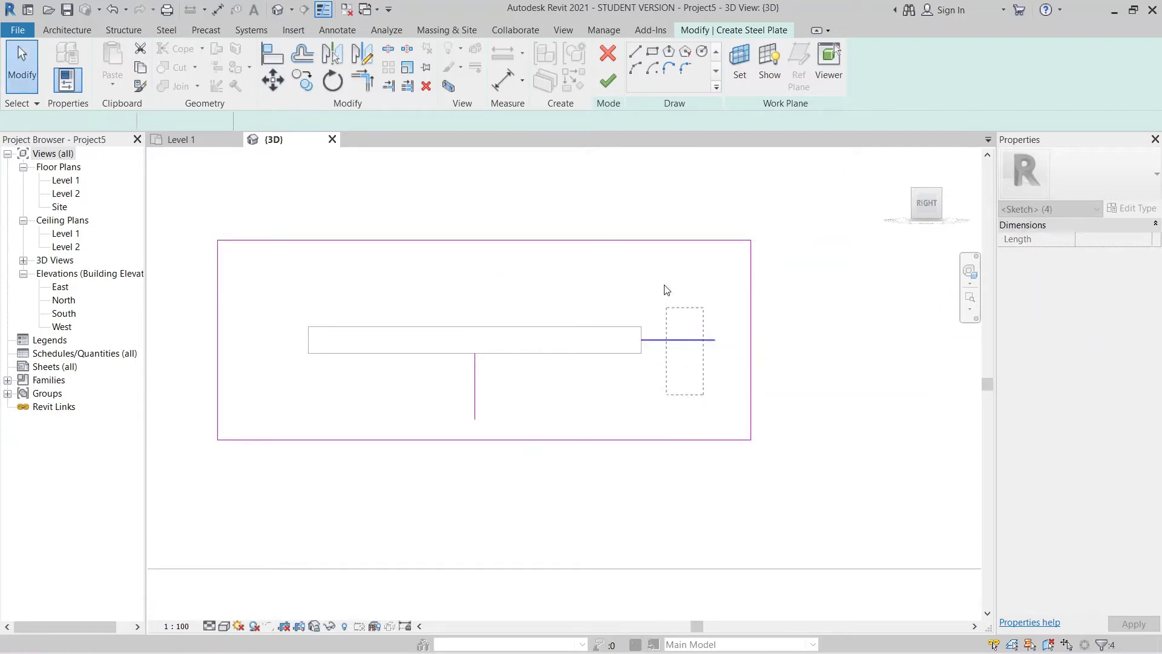
Step: Delete the horizontal and vertical guide lines drawn from the lowest tread
ctrl+drag(420, 395, 419, 395)
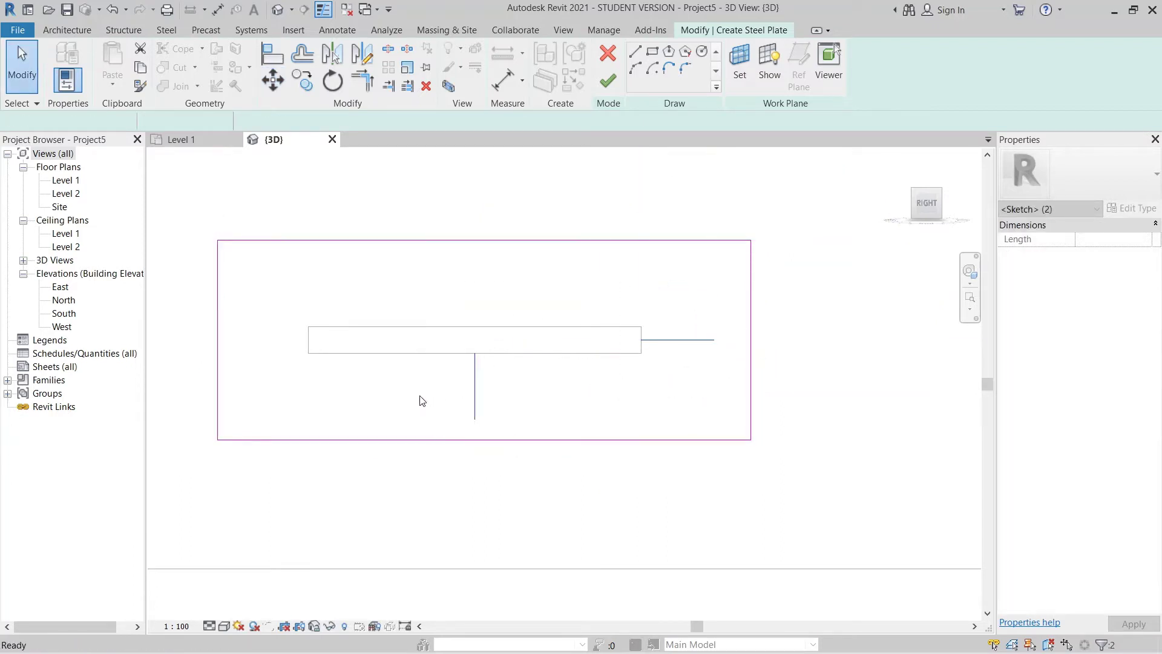
key(Delete)
scroll(600, 224, down, 1)
scroll(517, 306, down, 1)
mouse_move(484, 370)
middle_down()
mouse_move(646, 381)
mouse_move(641, 434)
middle_up()
Step: Measure the horizontal gap between the lowest tread's left end and the plate rectangle's left edge
key(d)
key(i)
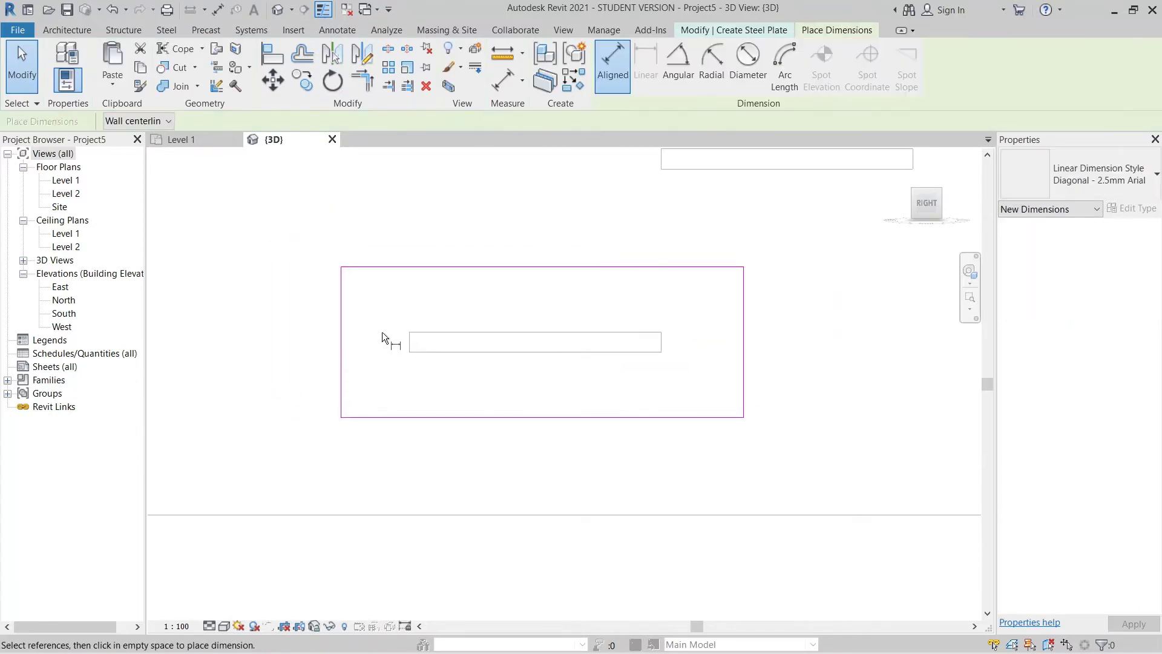
scroll(416, 351, up, 2)
scroll(343, 324, down, 1)
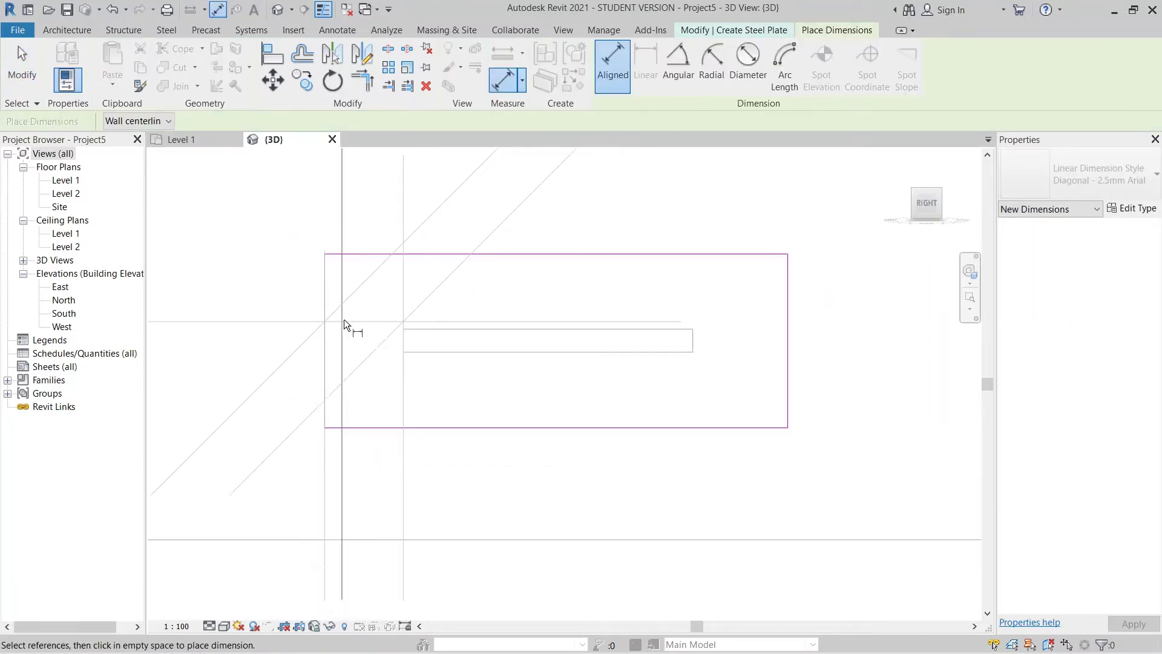
middle_drag(342, 324, 304, 371)
scroll(344, 375, down, 1)
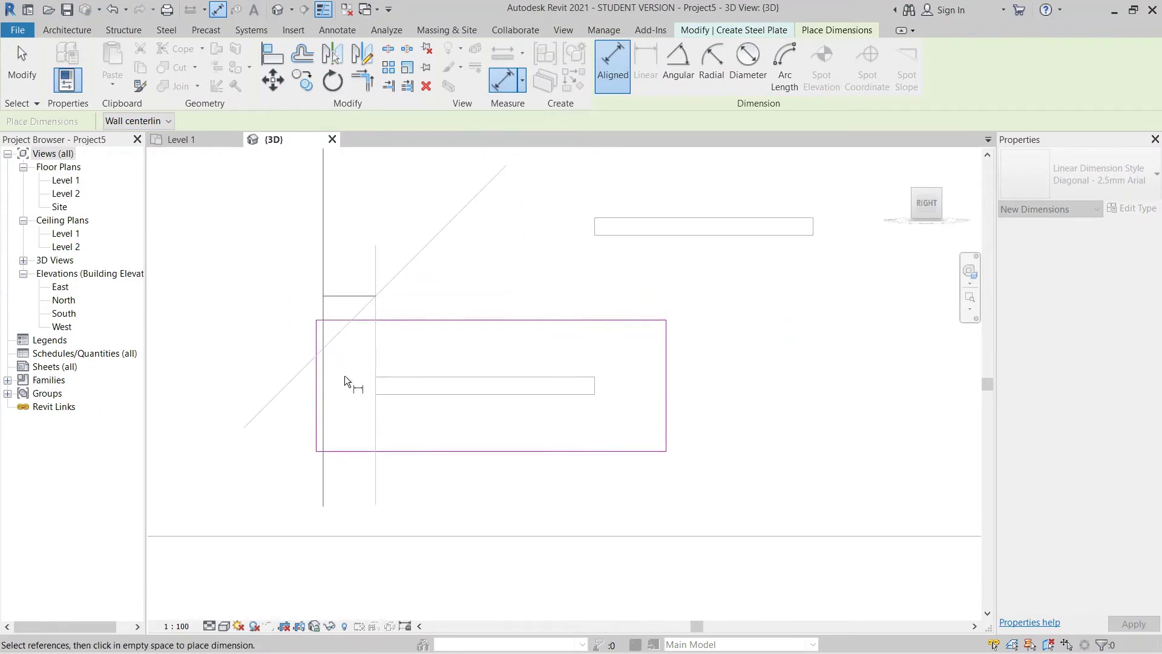
scroll(322, 394, down, 1)
scroll(323, 491, down, 1)
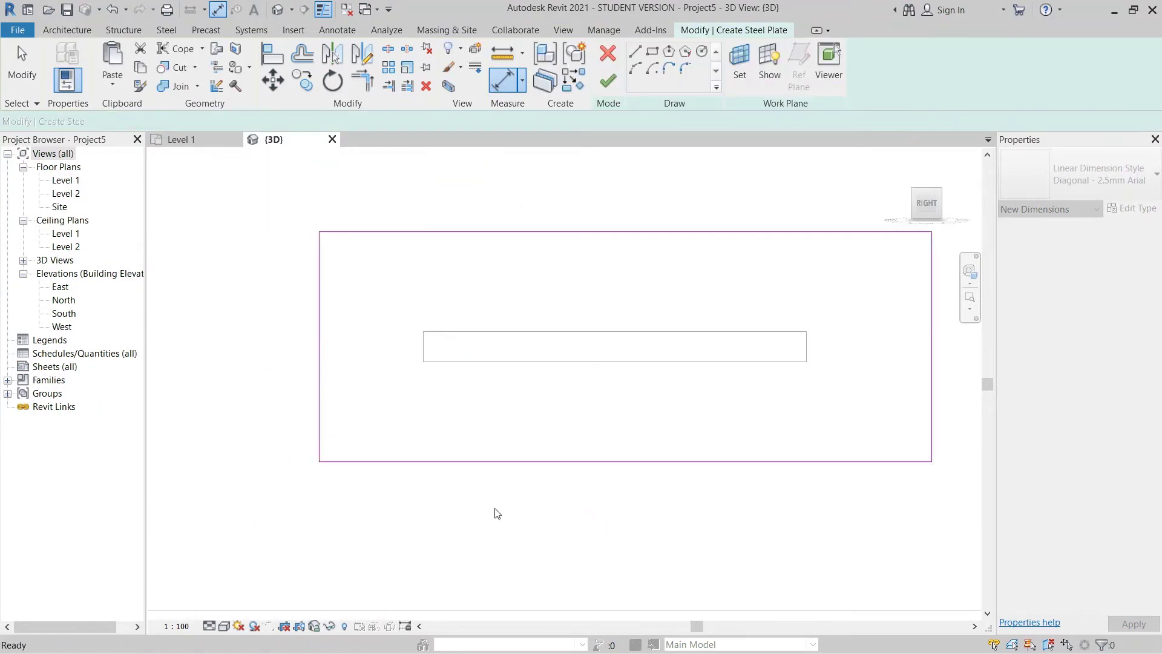
Step: Measure the horizontal gap between the lowest tread's right end and the plate rectangle's right edge
middle_drag(729, 433, 604, 470)
key(d)
key(i)
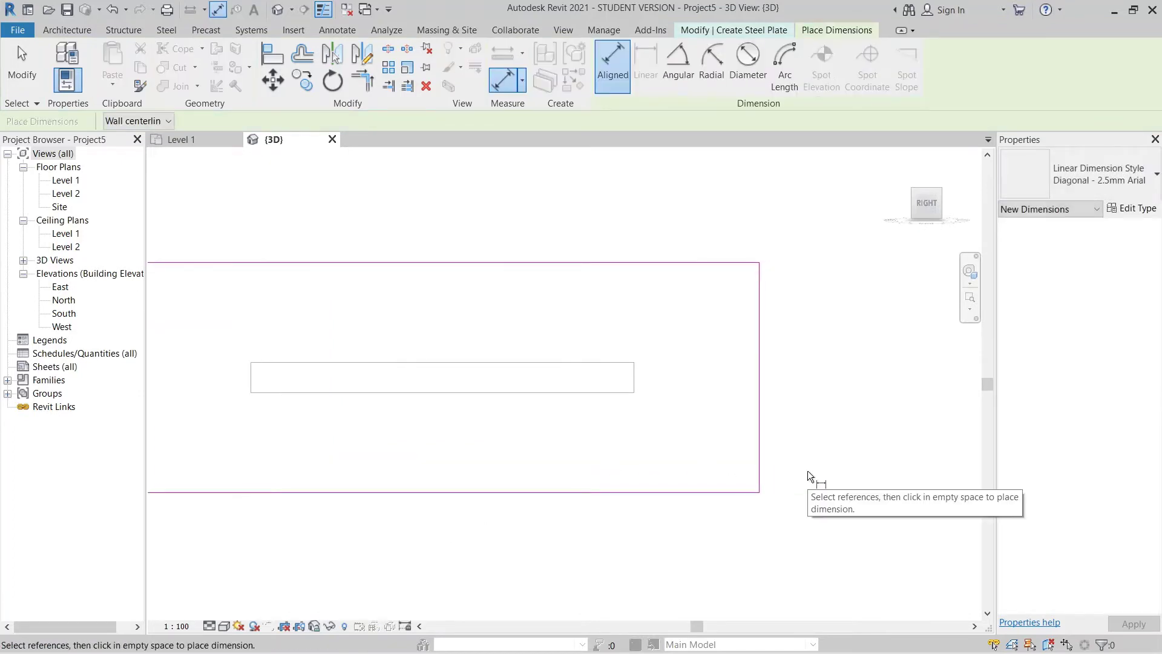
key(d)
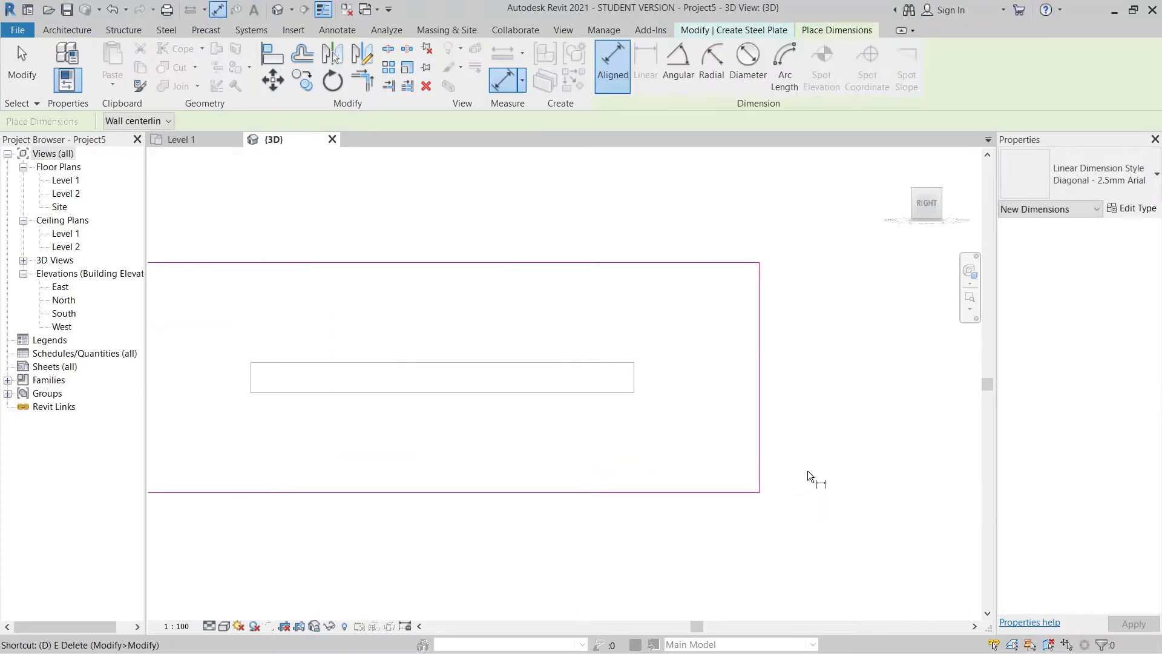
click(640, 380)
click(752, 376)
scroll(735, 376, down, 5)
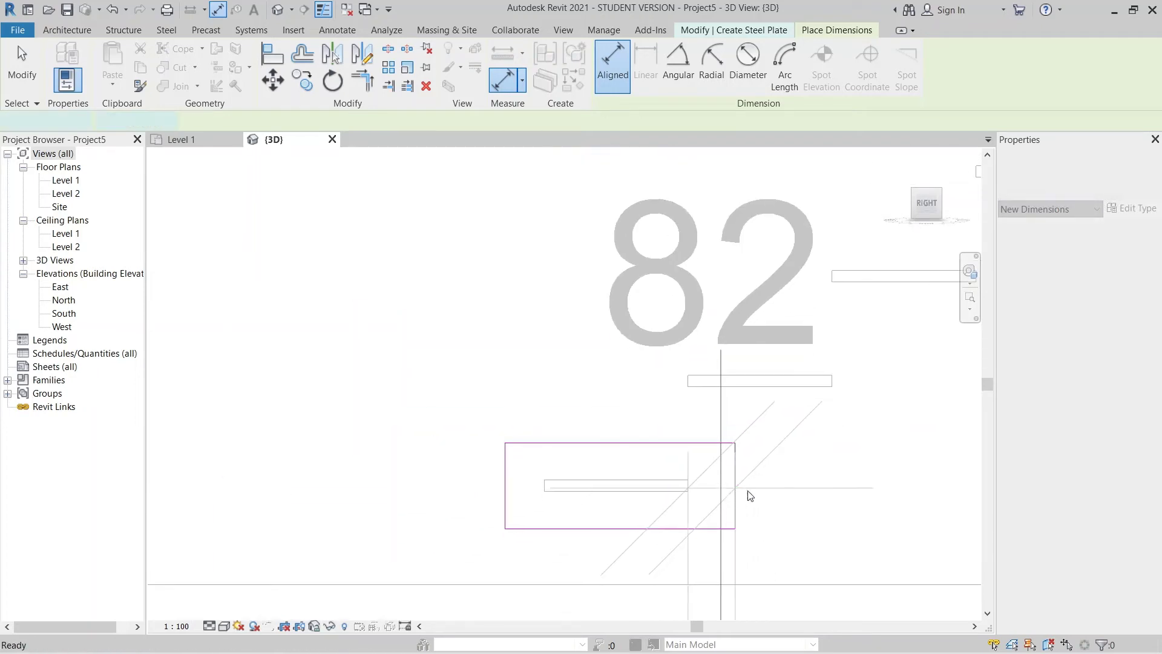
key(Escape)
key(Escape)
Step: Move all four plate rectangle lines horizontally so the rectangle is centred on the lowest tread
scroll(739, 436, up, 2)
middle_drag(801, 424, 795, 410)
middle_drag(615, 431, 599, 403)
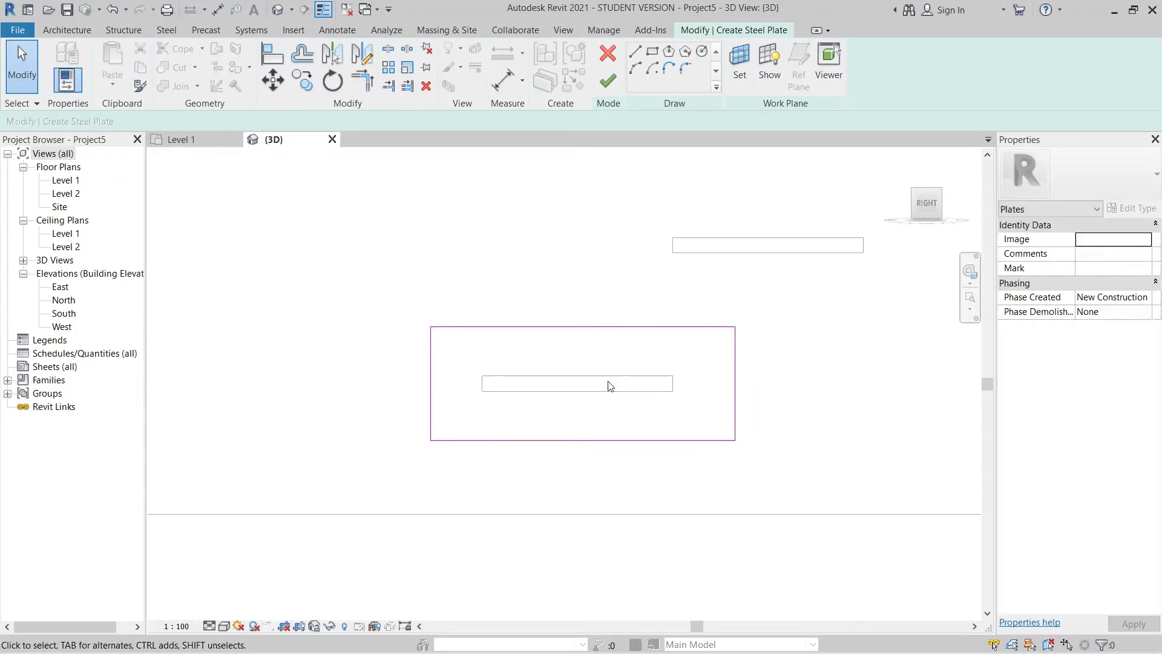
drag(791, 303, 387, 526)
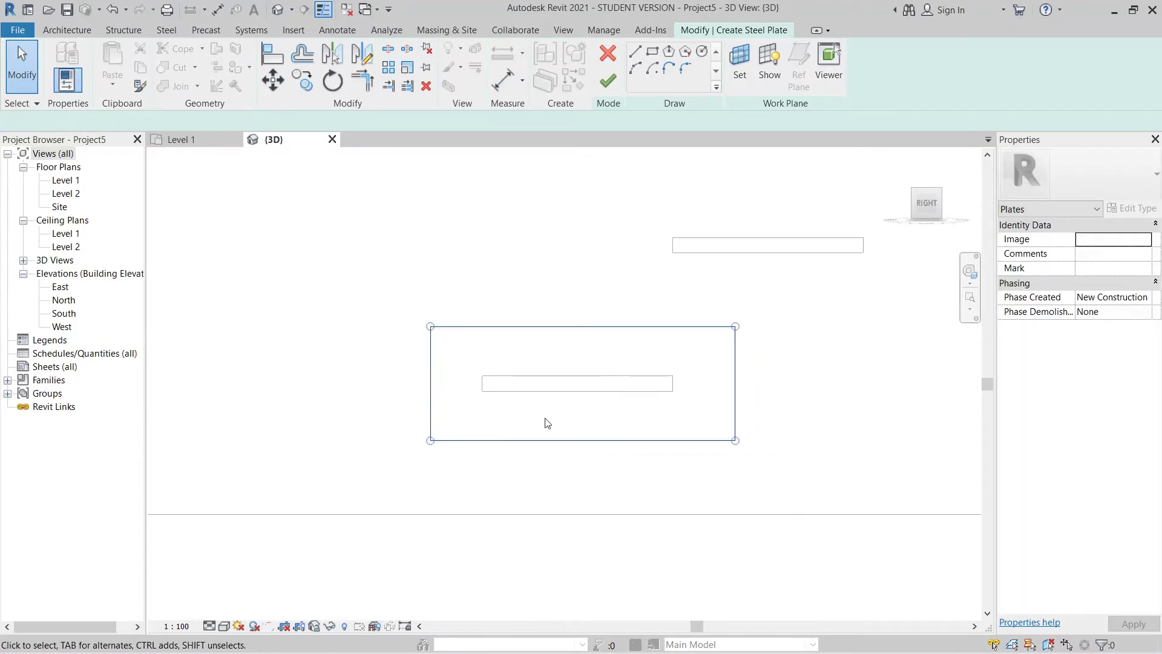
click(273, 81)
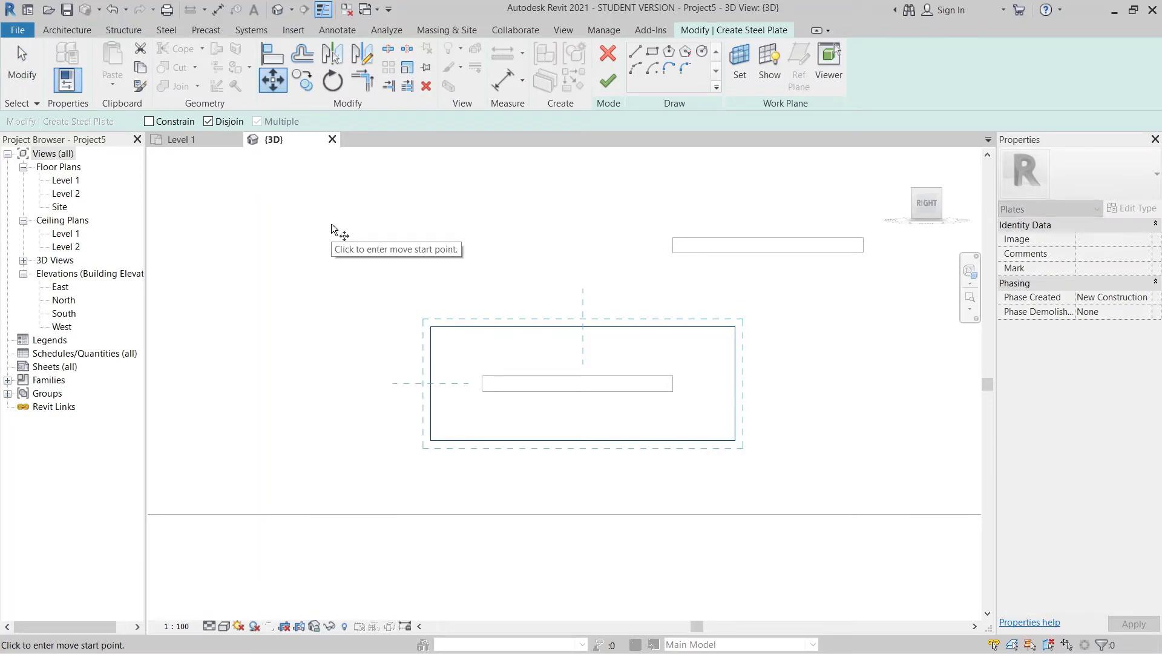
scroll(761, 401, up, 2)
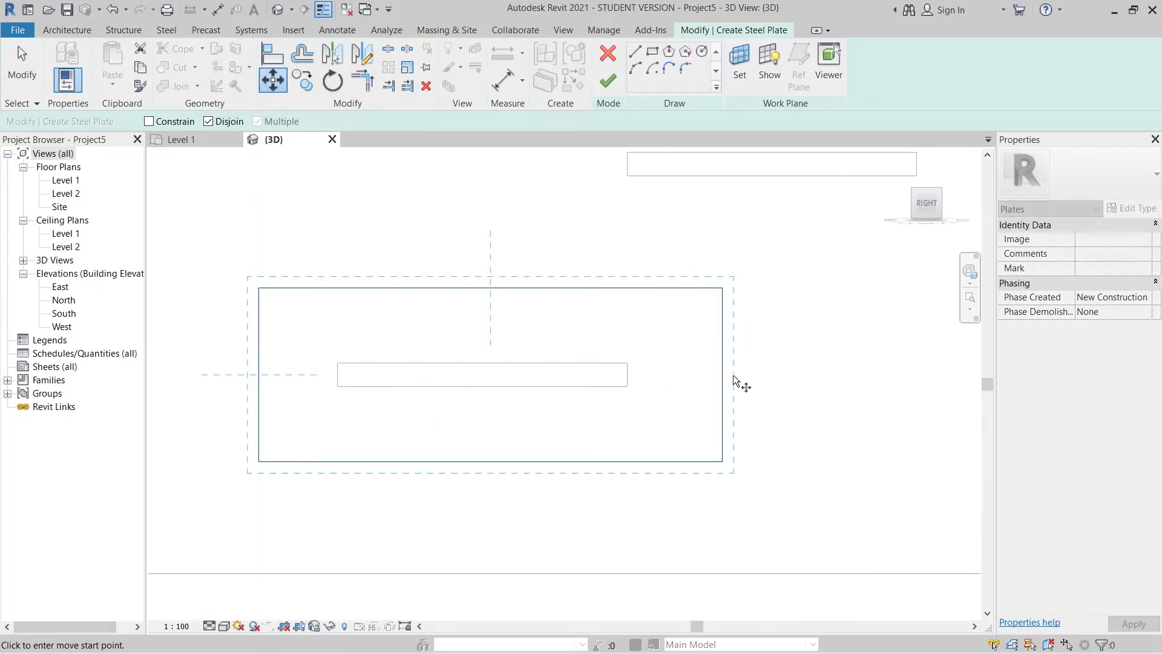
click(722, 374)
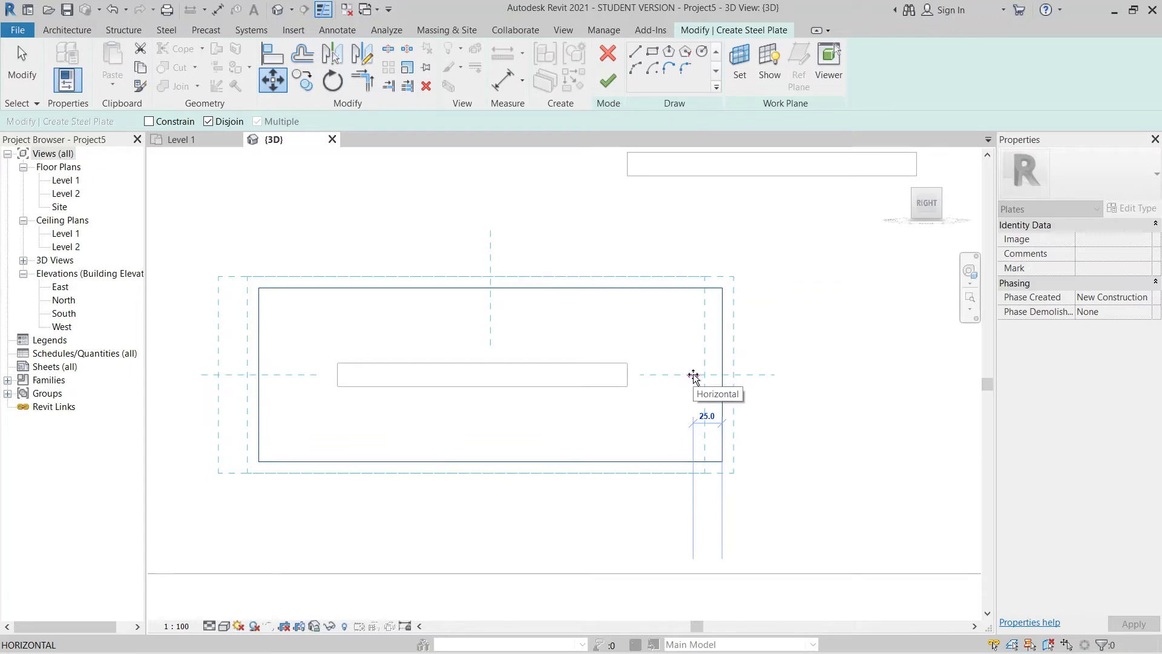
key(Return)
key(Escape)
Step: Finish the boundary sketch to create the steel plate behind the lowest tread
middle_drag(608, 428, 652, 415)
middle_drag(870, 530, 873, 530)
middle_click(449, 350)
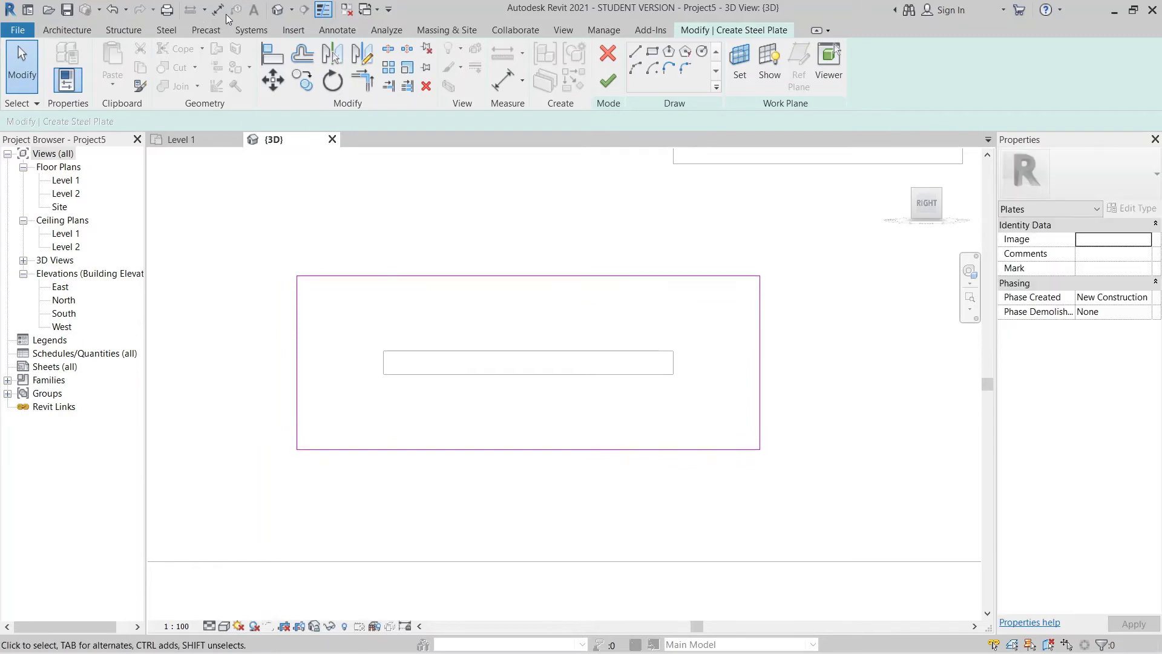
scroll(454, 351, down, 1)
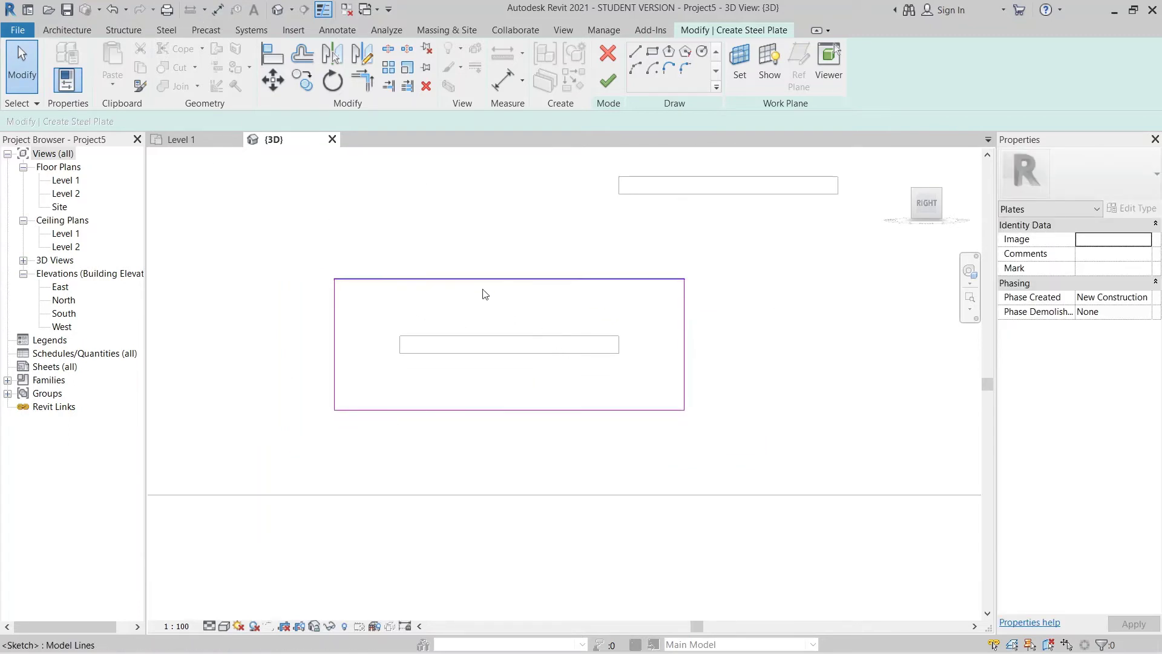
middle_drag(429, 375, 443, 387)
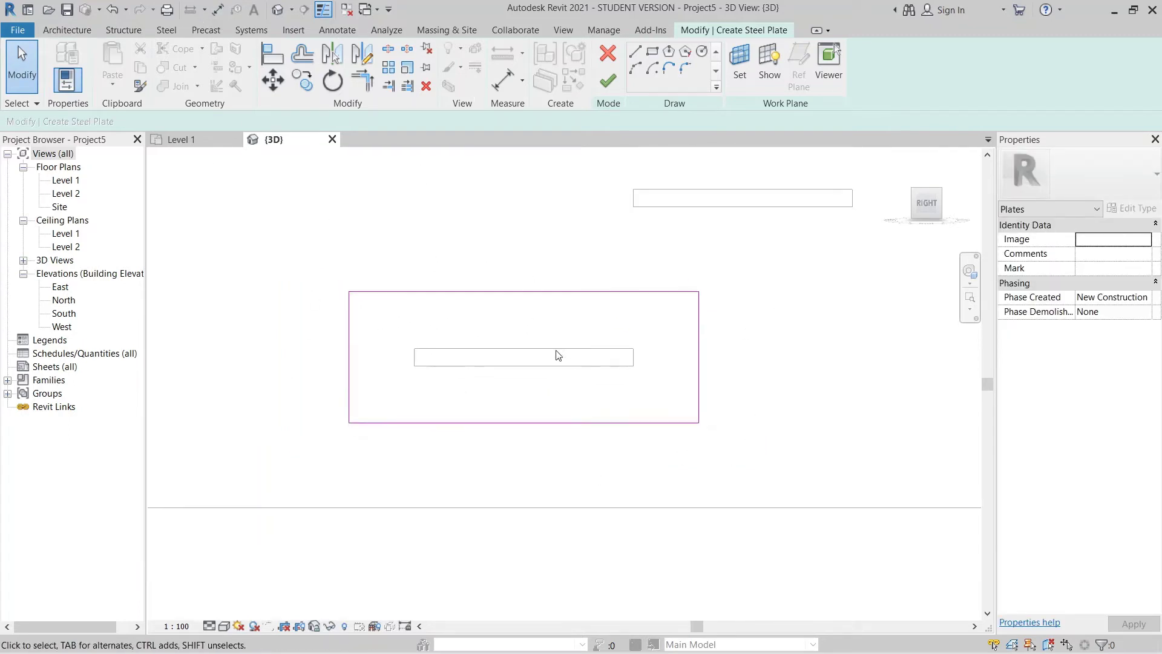
click(608, 81)
scroll(746, 428, down, 1)
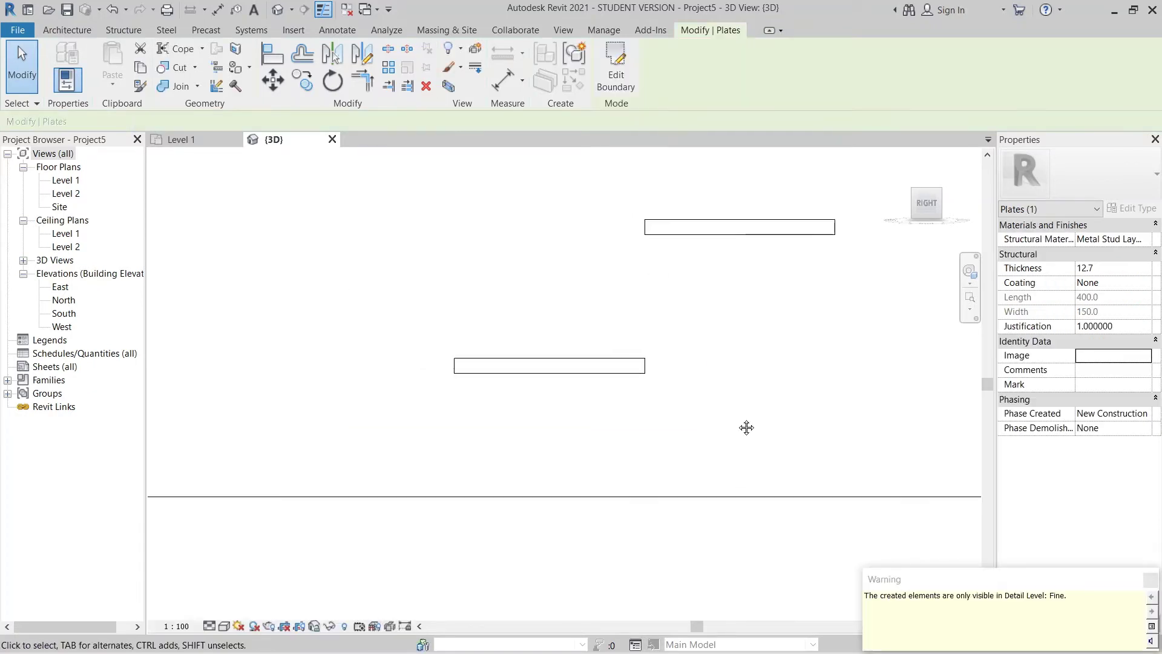
Step: Set the 3D view's detail level to Fine and orbit to see the plate on the wall at an angle
click(207, 627)
click(236, 610)
click(453, 501)
scroll(465, 498, down, 2)
middle_drag(465, 495, 444, 369)
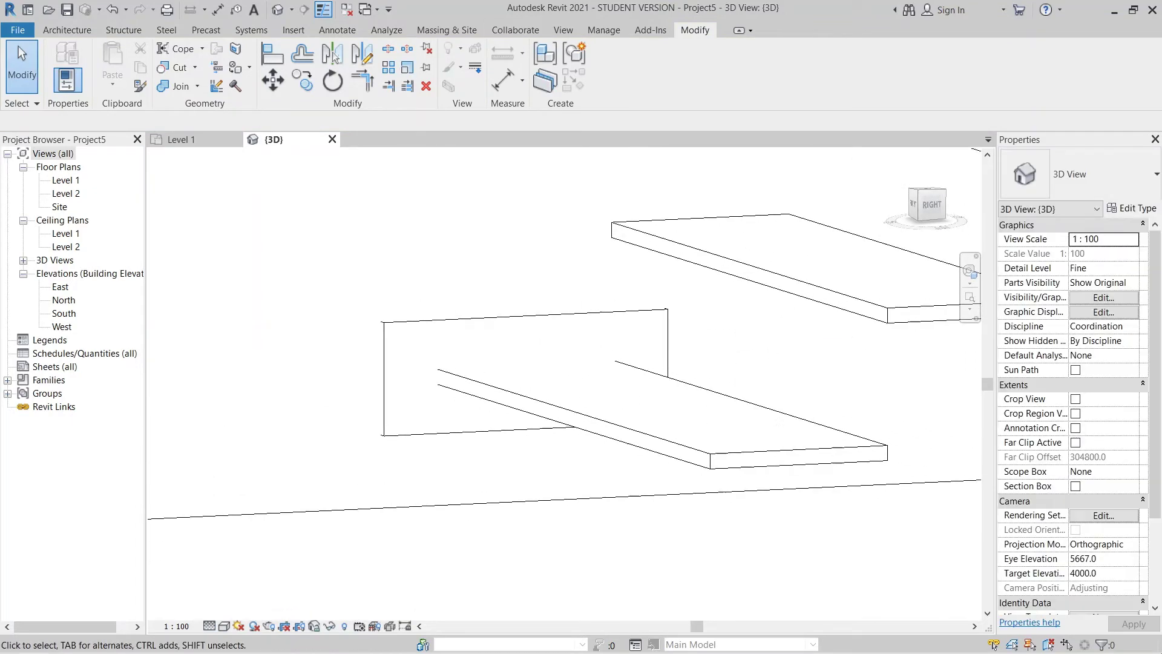
middle_drag(525, 465, 497, 388)
middle_drag(537, 278, 534, 339)
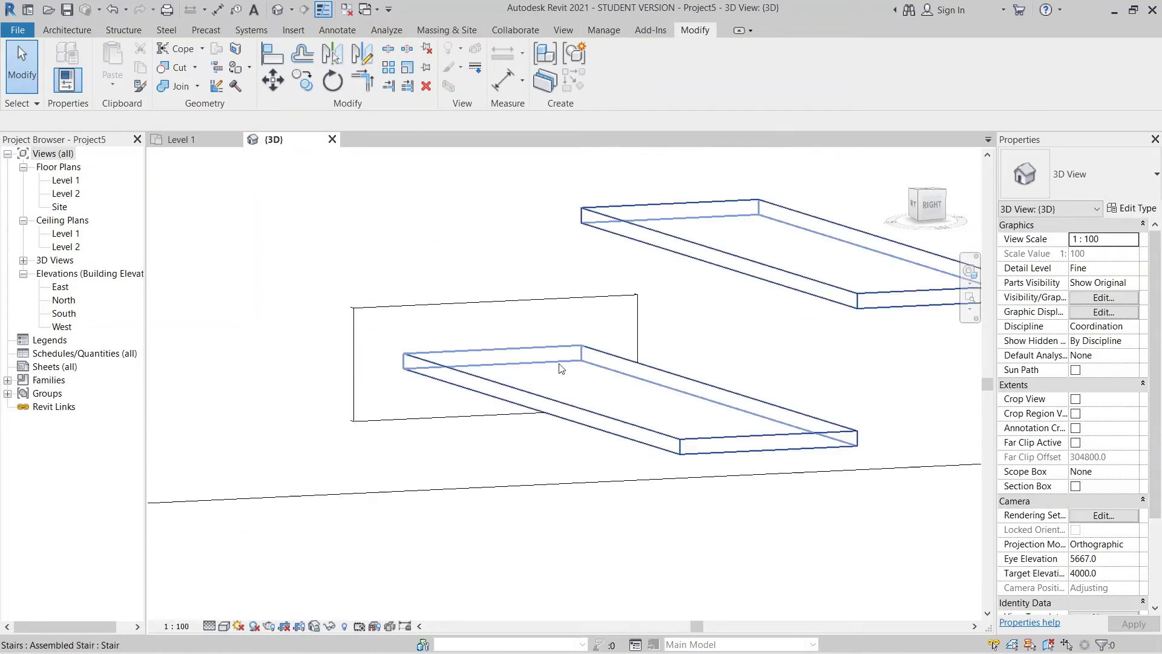
click(568, 403)
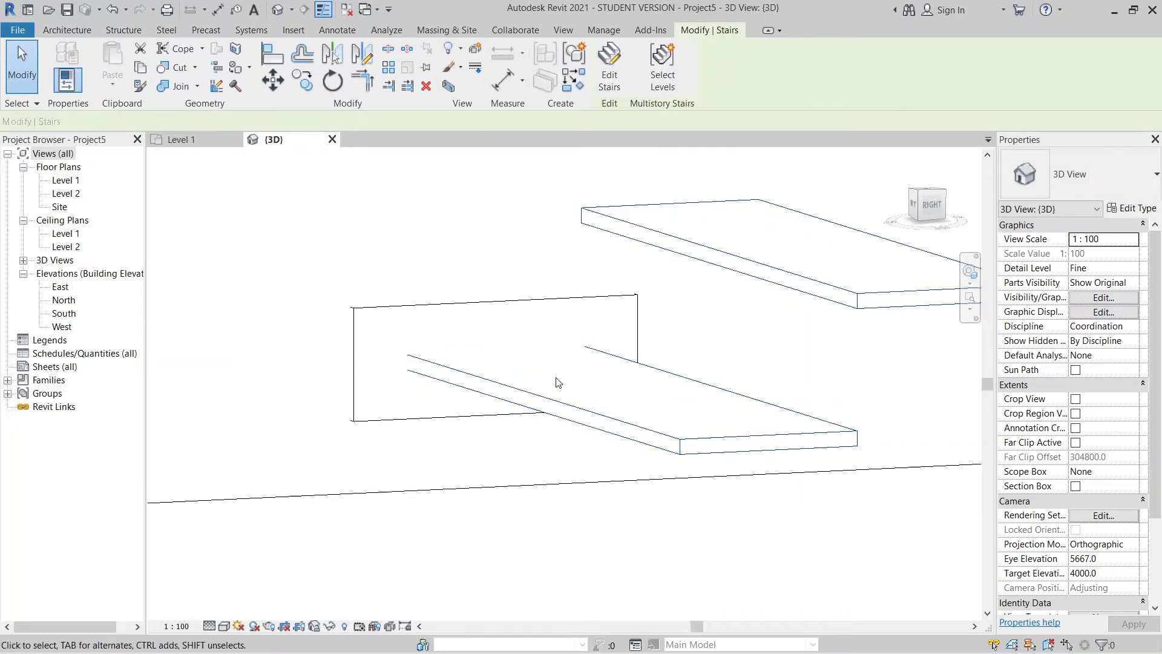
ctrl+click(463, 304)
scroll(494, 304, down, 2)
click(528, 458)
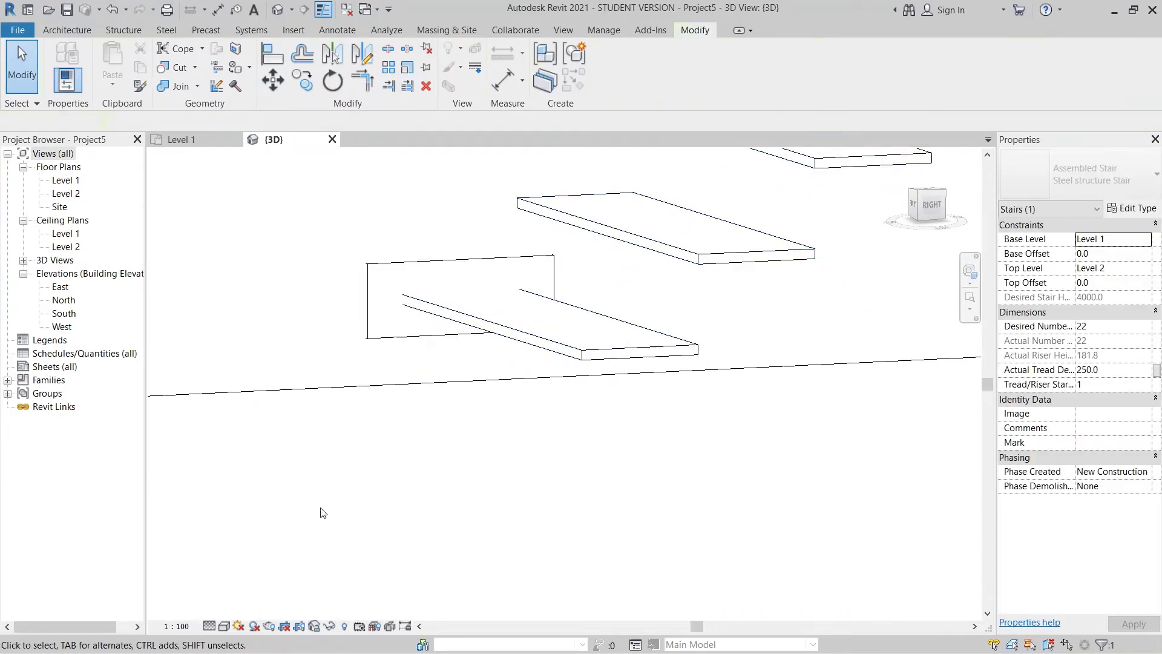
Step: Make a Contour Cut in the steel plate with a 250 by 20 mm rectangle traced over the lowest tread's end
click(165, 31)
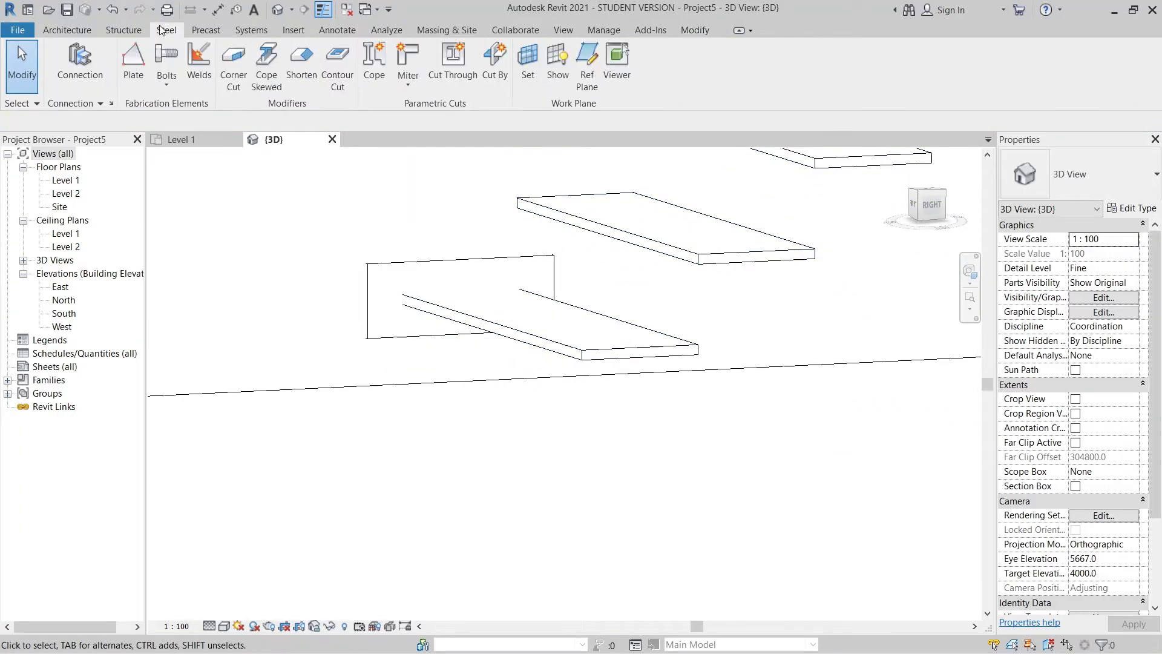
click(343, 83)
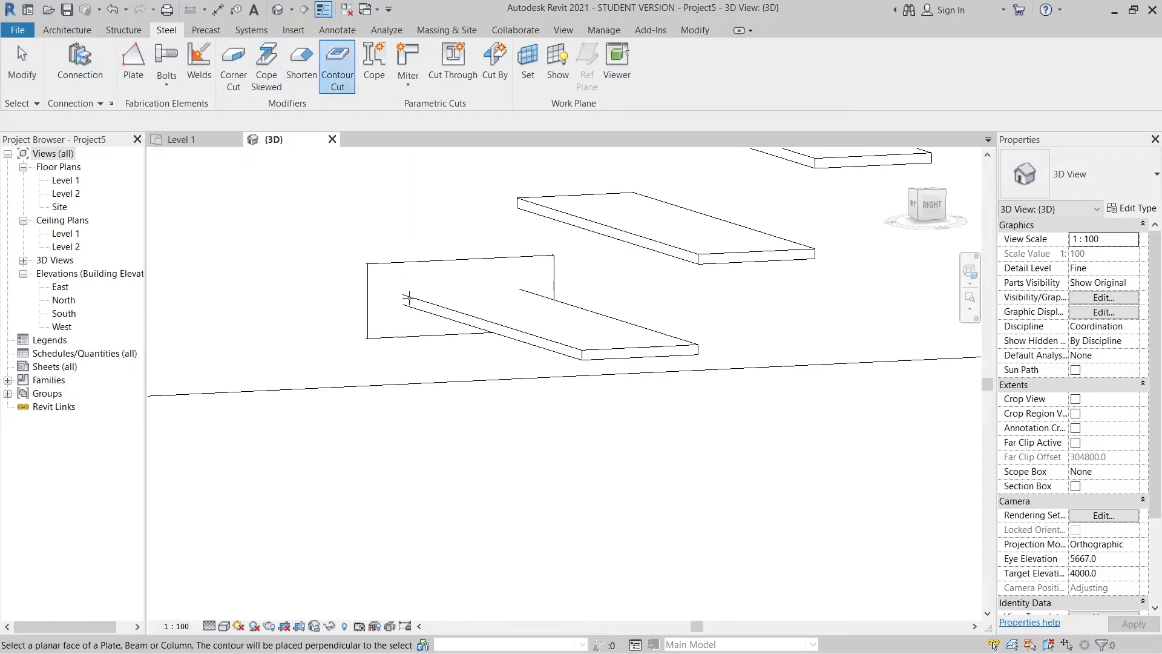
click(401, 265)
click(932, 207)
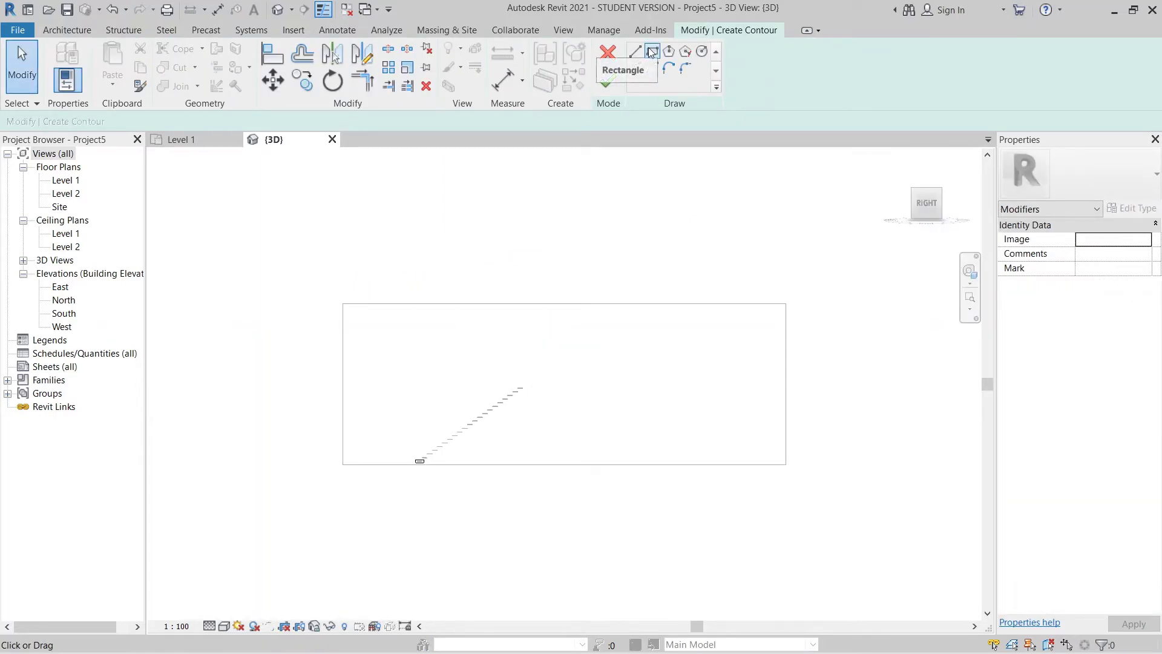
scroll(408, 449, up, 5)
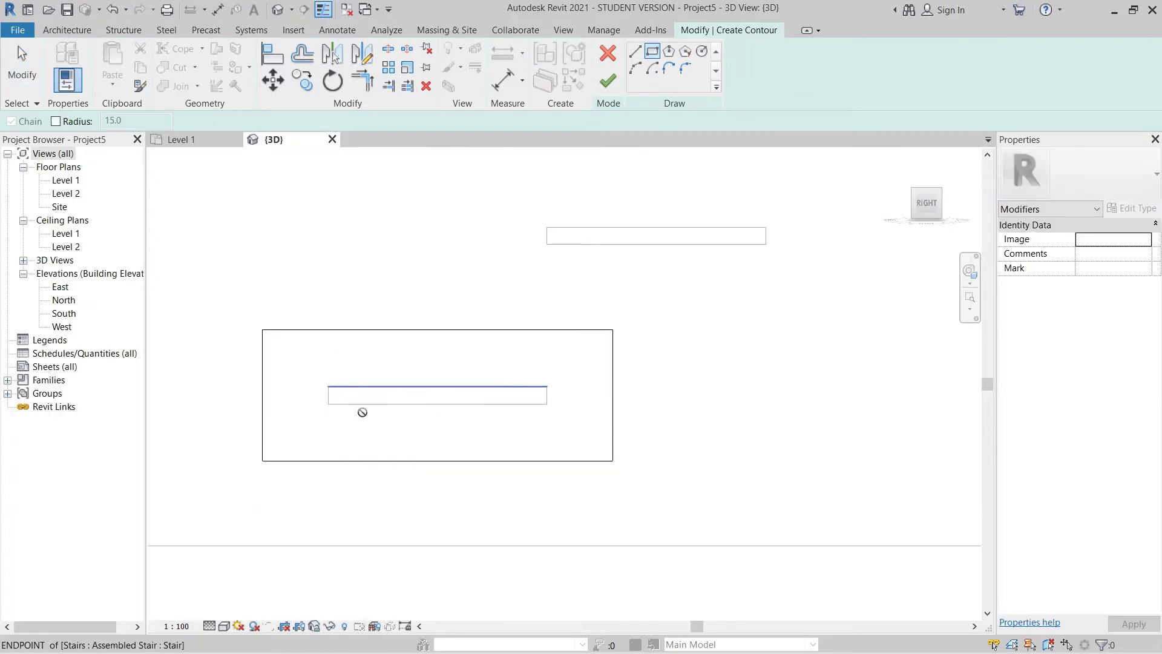
click(328, 386)
click(547, 403)
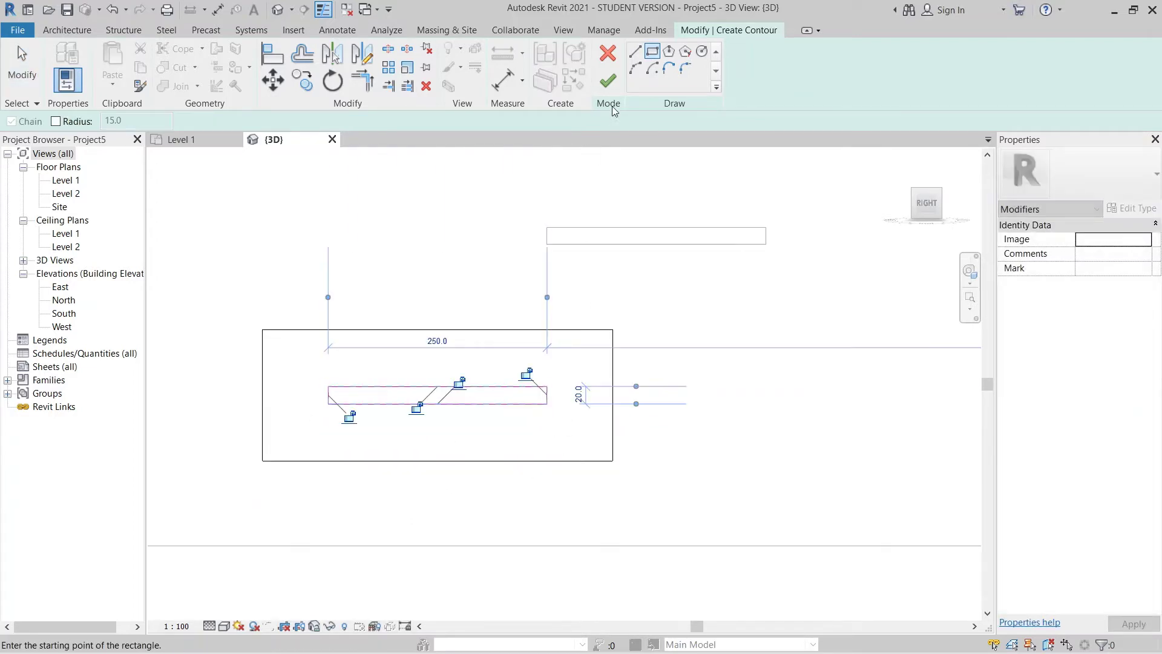
click(607, 80)
scroll(650, 345, down, 2)
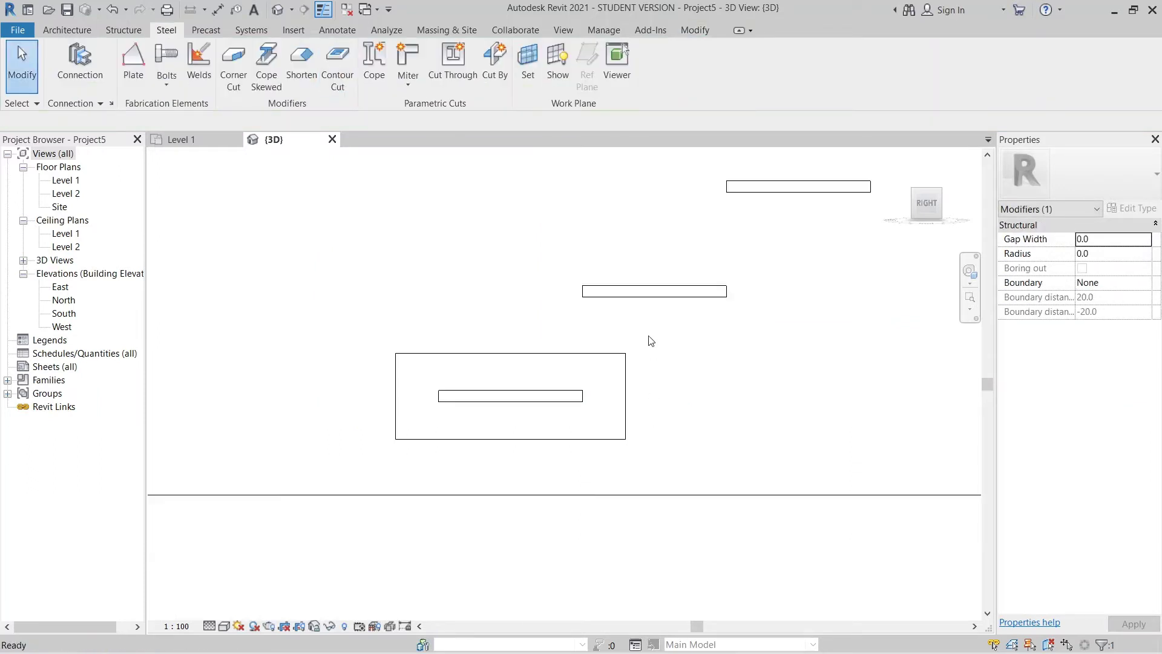
Step: Inspect the slot cut in the steel plate around the lowest tread from several angles
shift+middle_drag(547, 426, 415, 403)
click(420, 405)
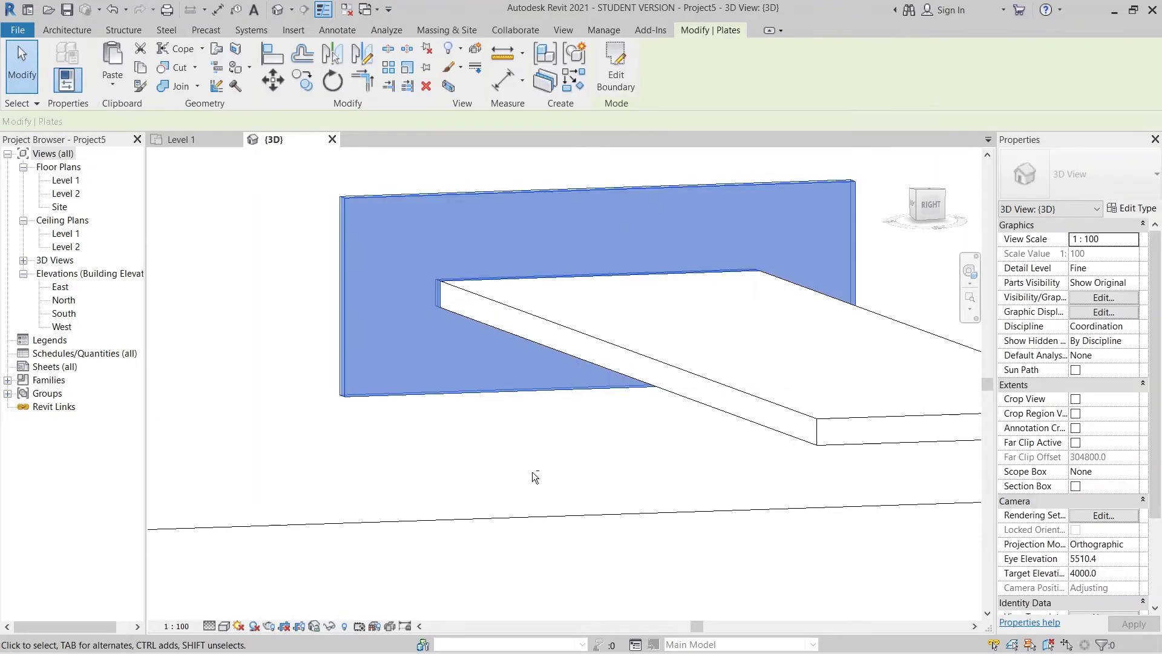
shift+middle_drag(532, 475, 568, 467)
shift+middle_drag(454, 368, 507, 327)
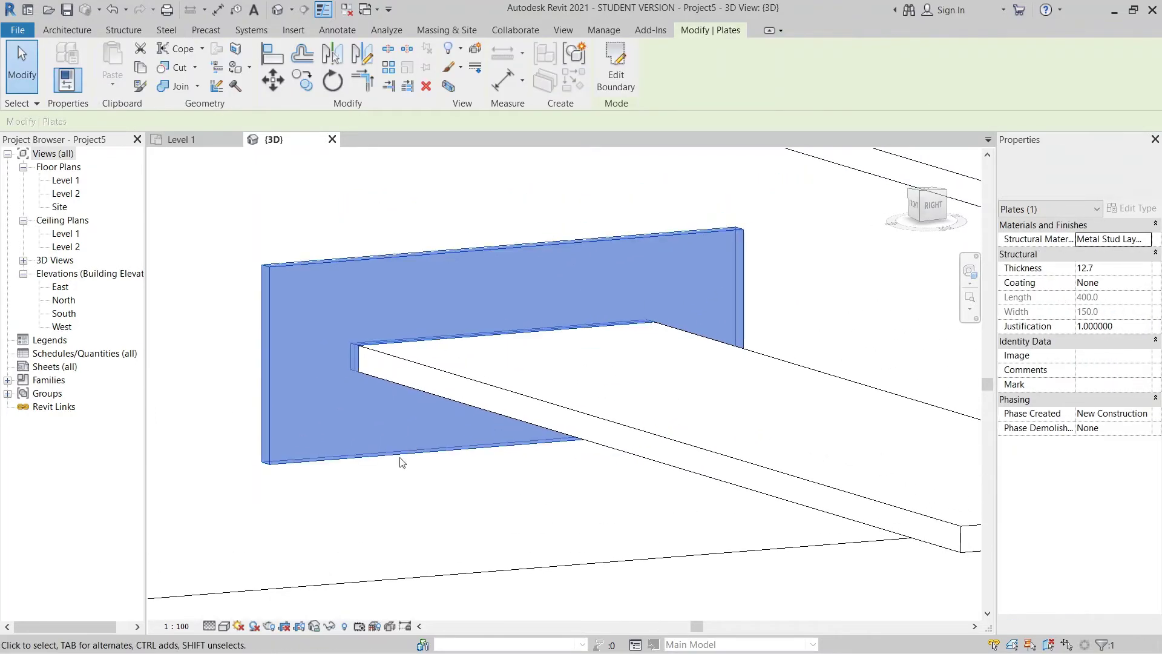
shift+middle_drag(401, 461, 616, 512)
shift+middle_drag(616, 512, 716, 486)
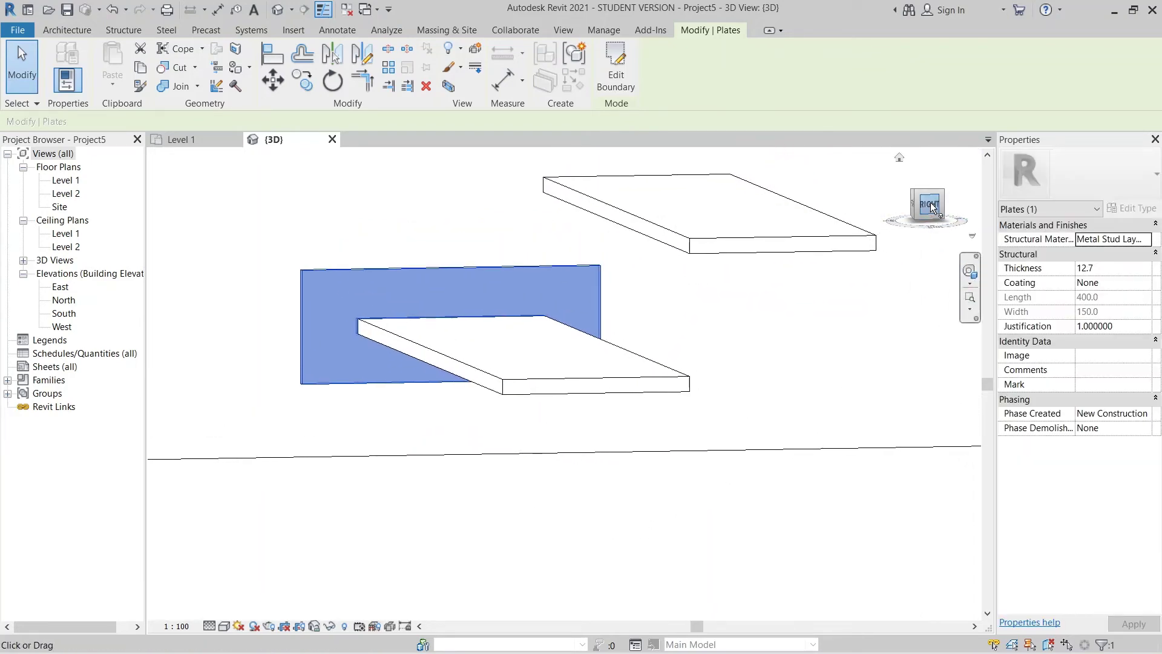
Step: Add a rectangular anchor pattern to the steel plate, traced corner to corner over its full 400 by 150 mm outline
click(930, 203)
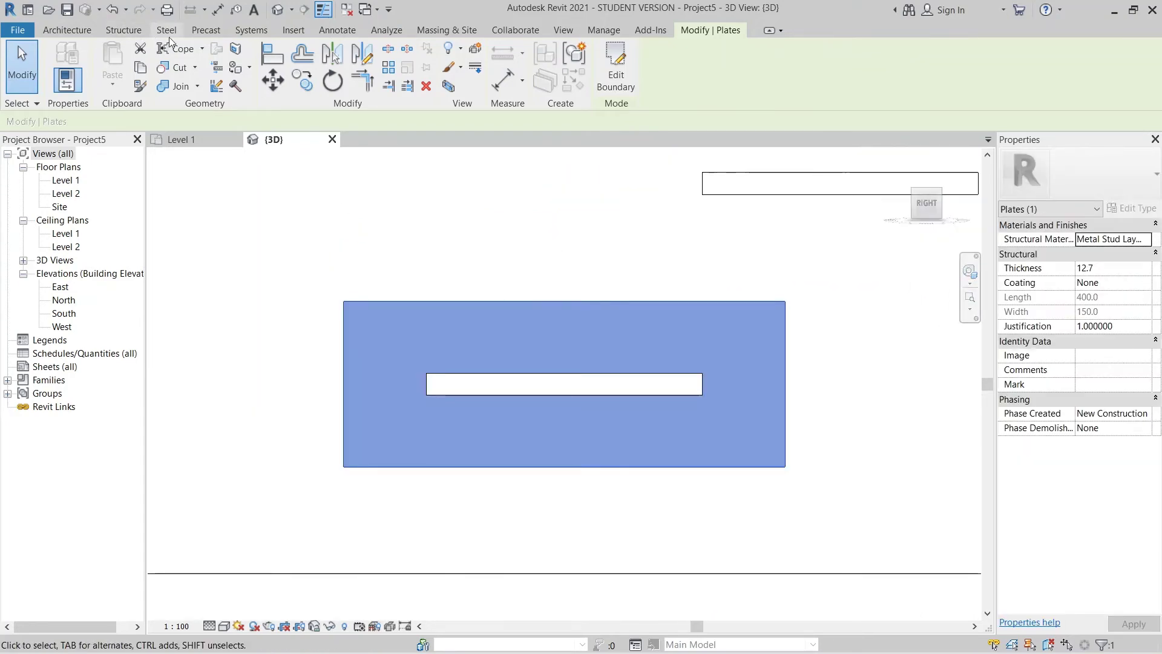
click(169, 36)
click(167, 90)
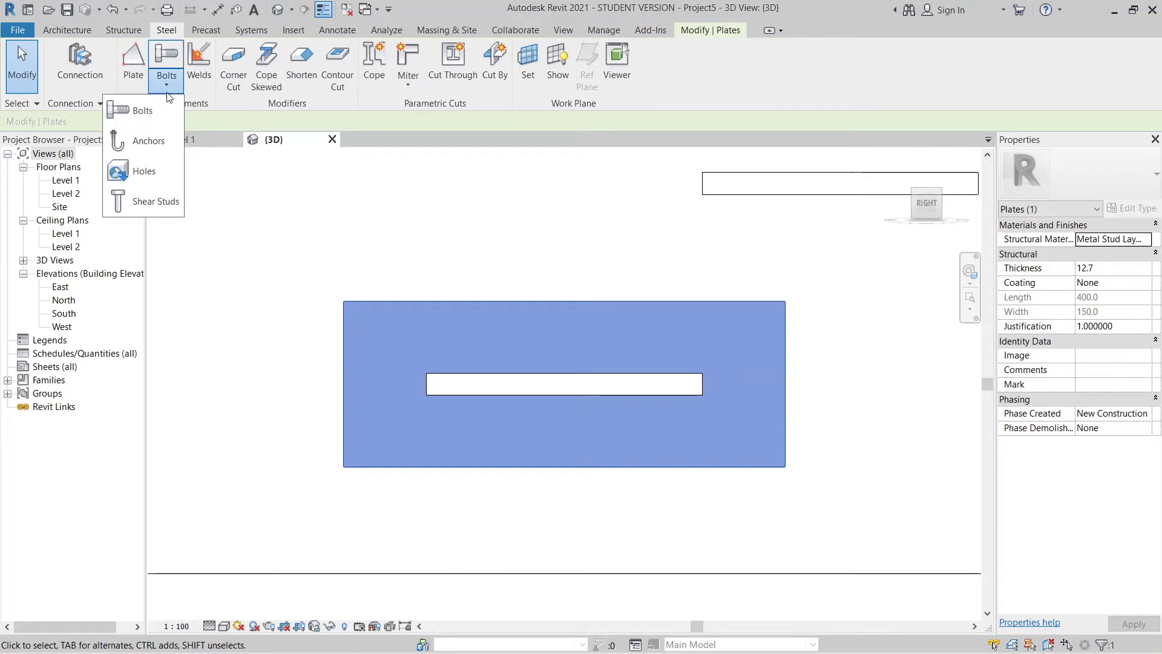
click(153, 141)
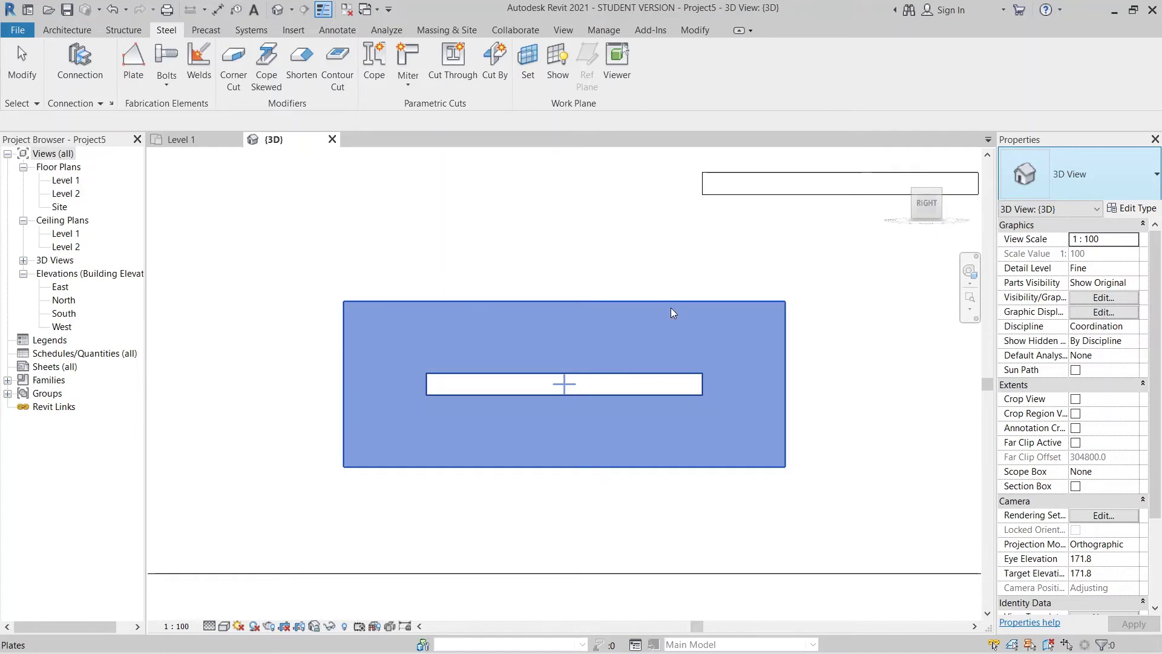
click(671, 307)
click(668, 309)
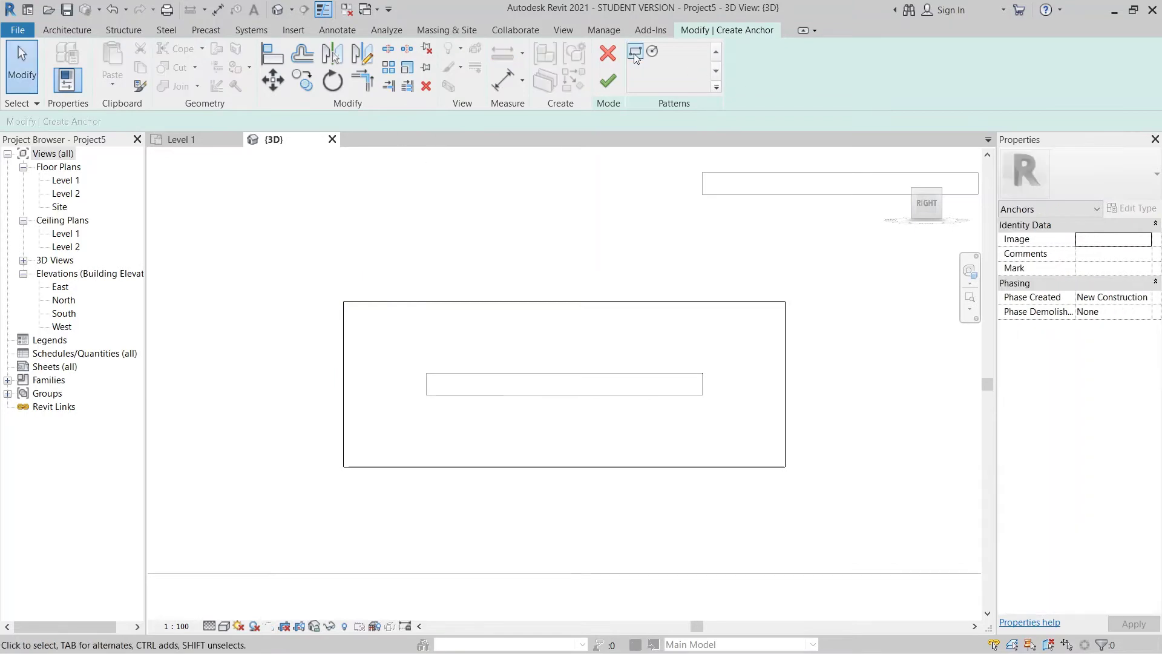
click(343, 301)
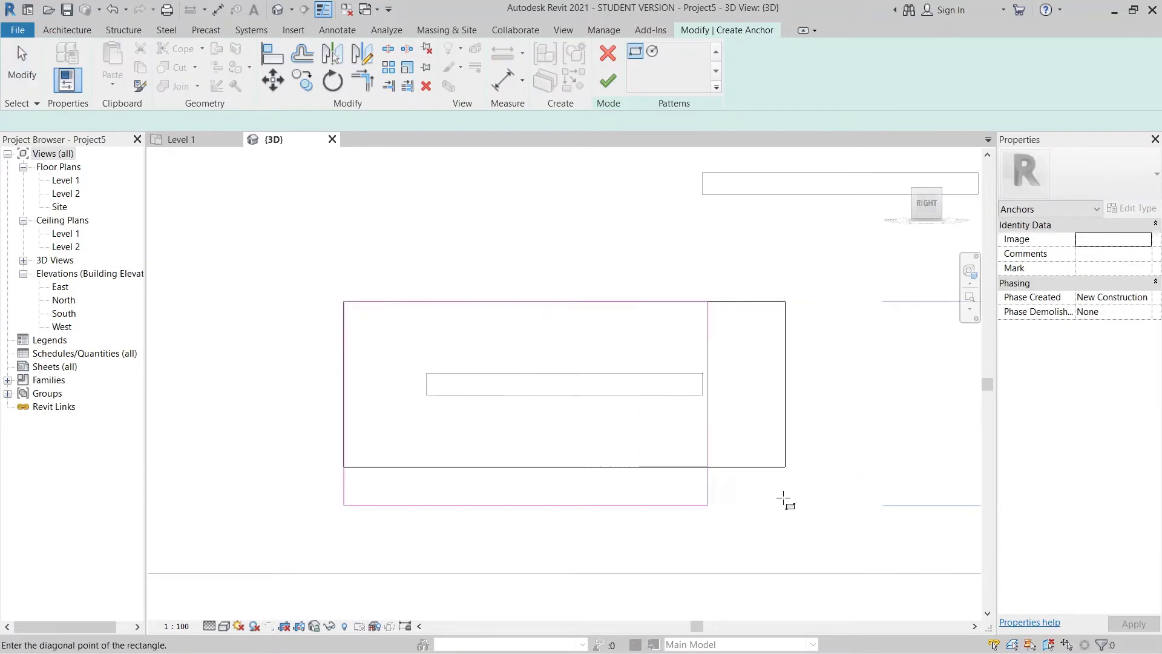
click(784, 467)
click(607, 81)
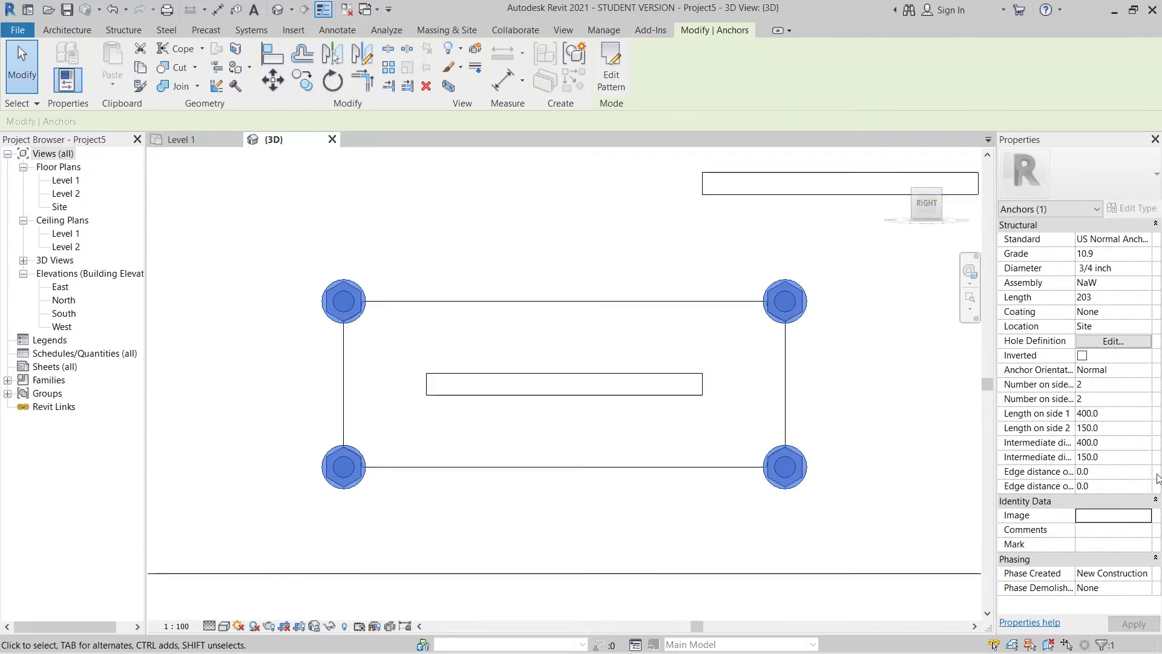
Step: Set the anchors' diameter to 20.00 mm and their edge distances to 60 mm and 40 mm
click(1141, 255)
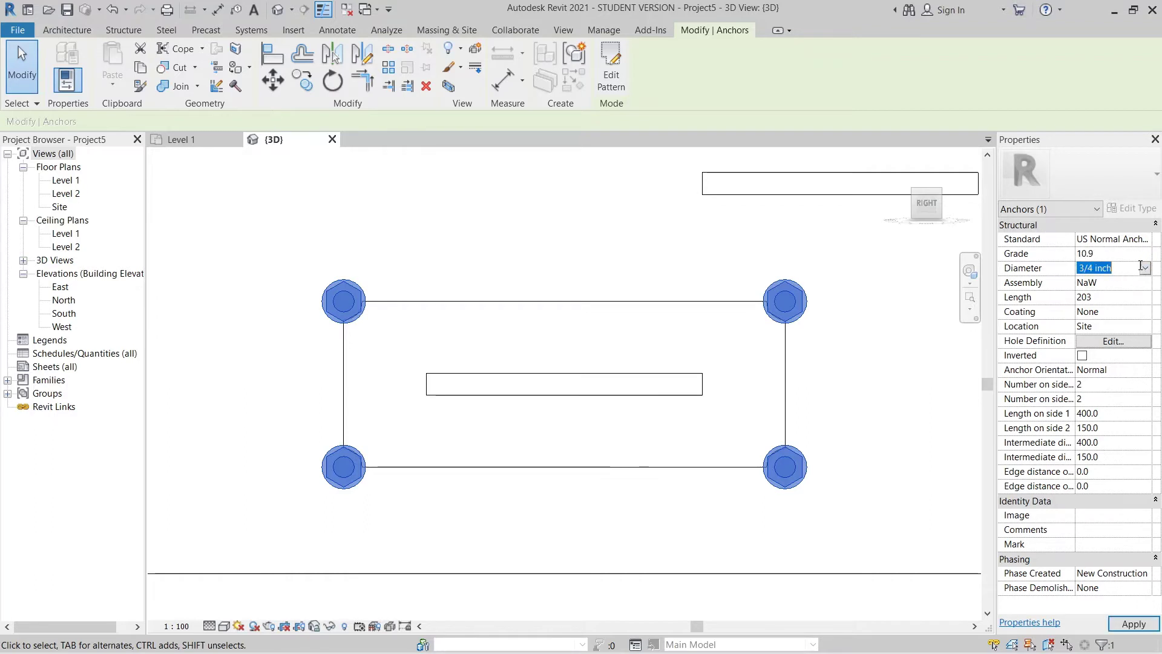
click(1144, 269)
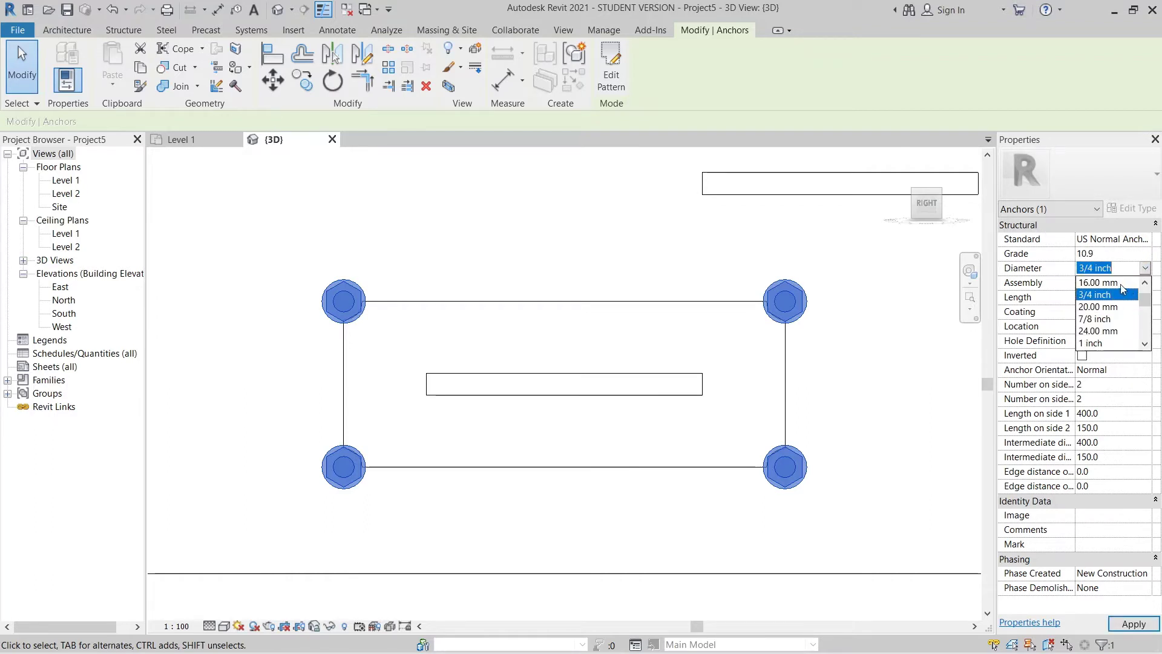
click(1106, 310)
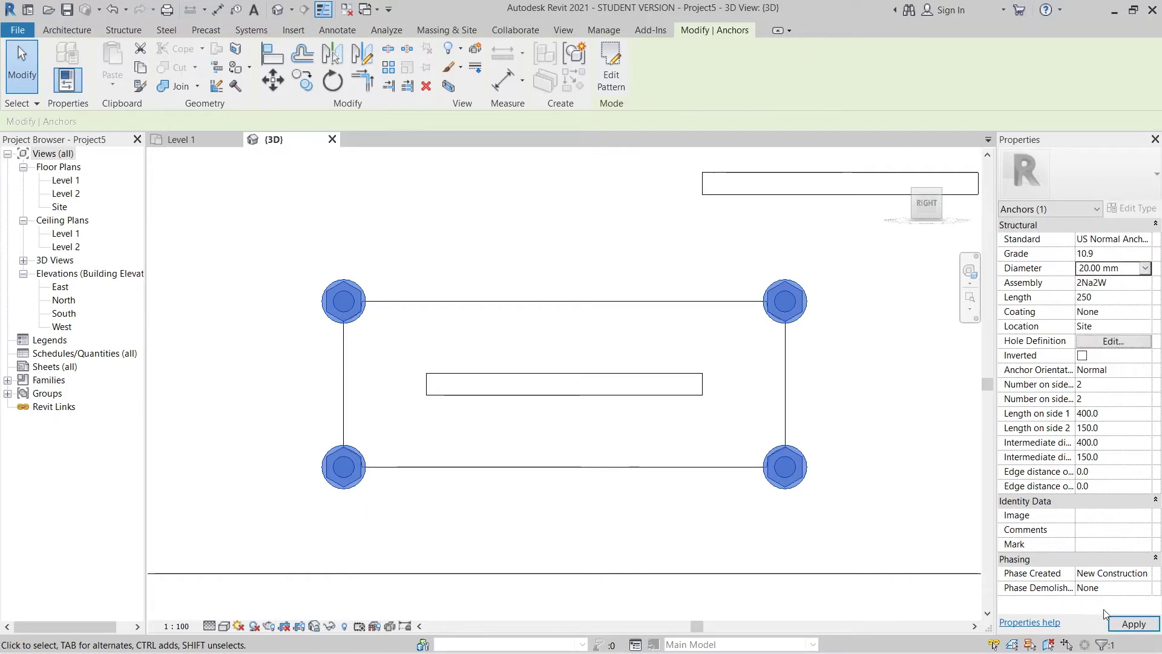
click(1120, 622)
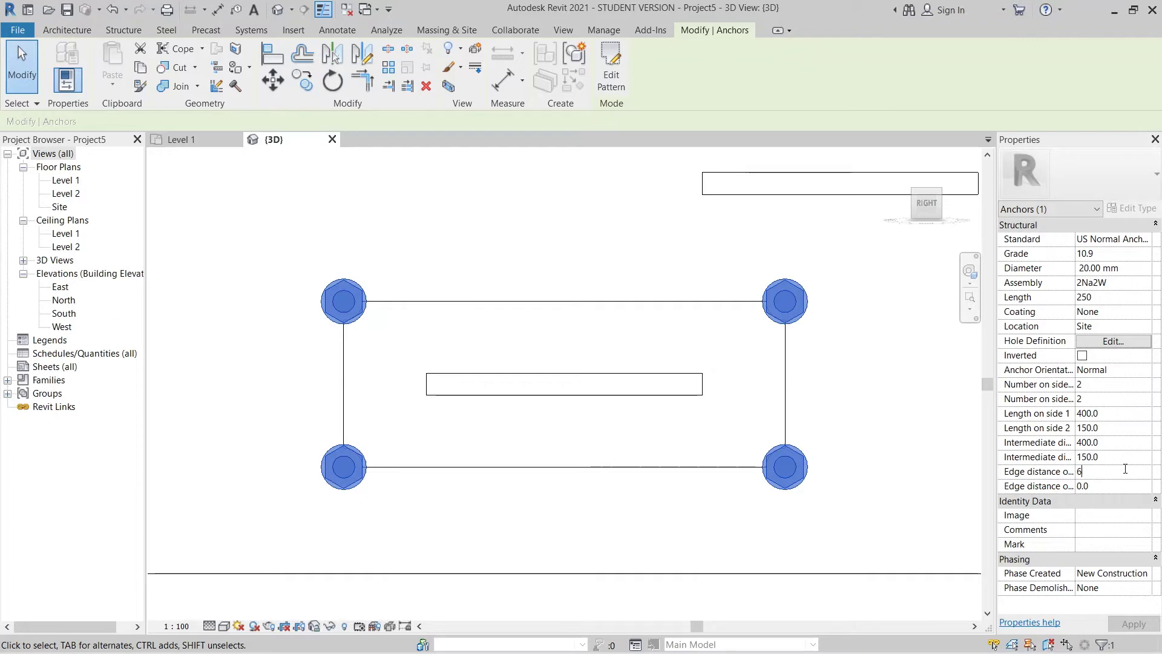
click(1115, 485)
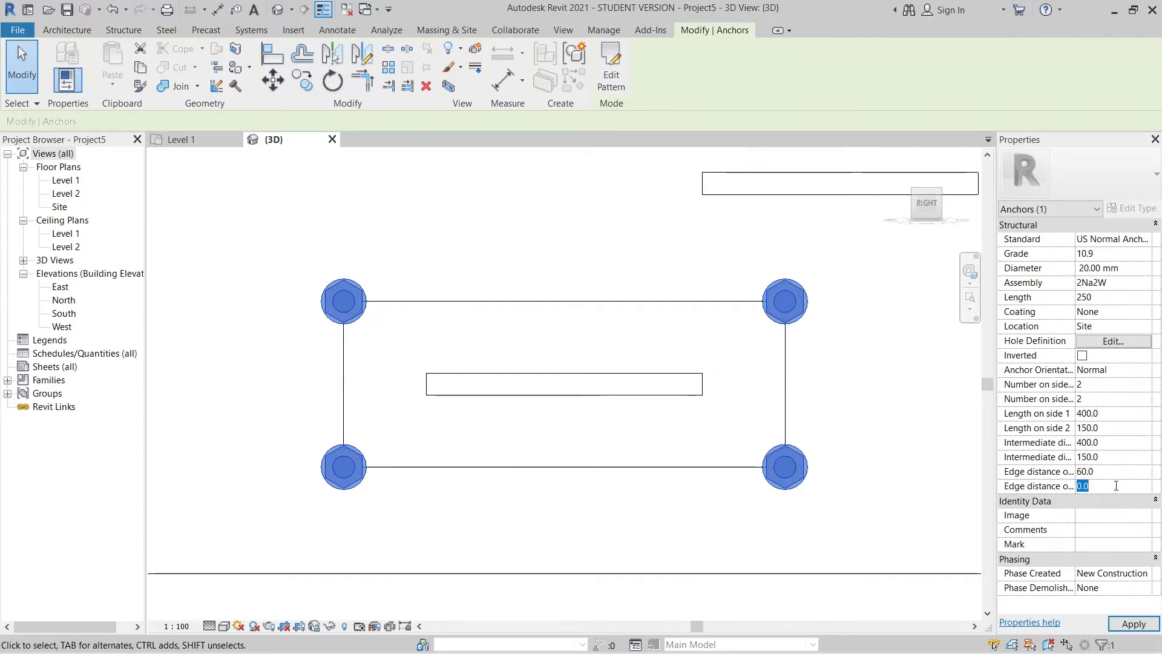
click(1112, 624)
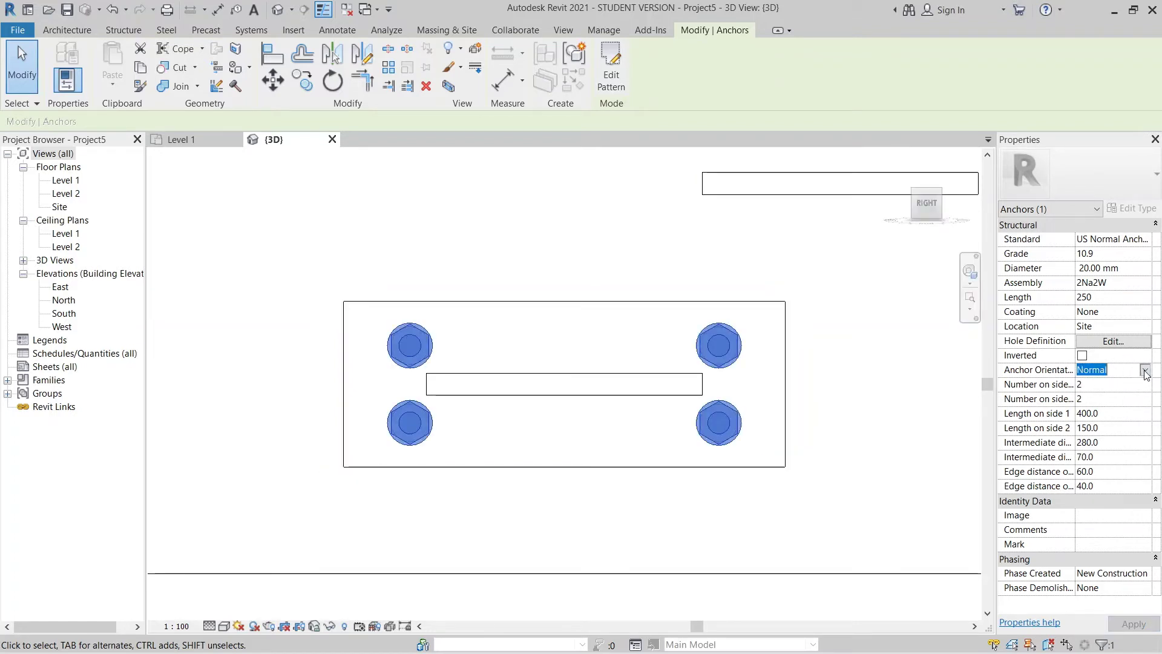
Step: Set the anchor orientation to Inside diagonal and the anchor standard to US J-Round Anchors
click(1145, 370)
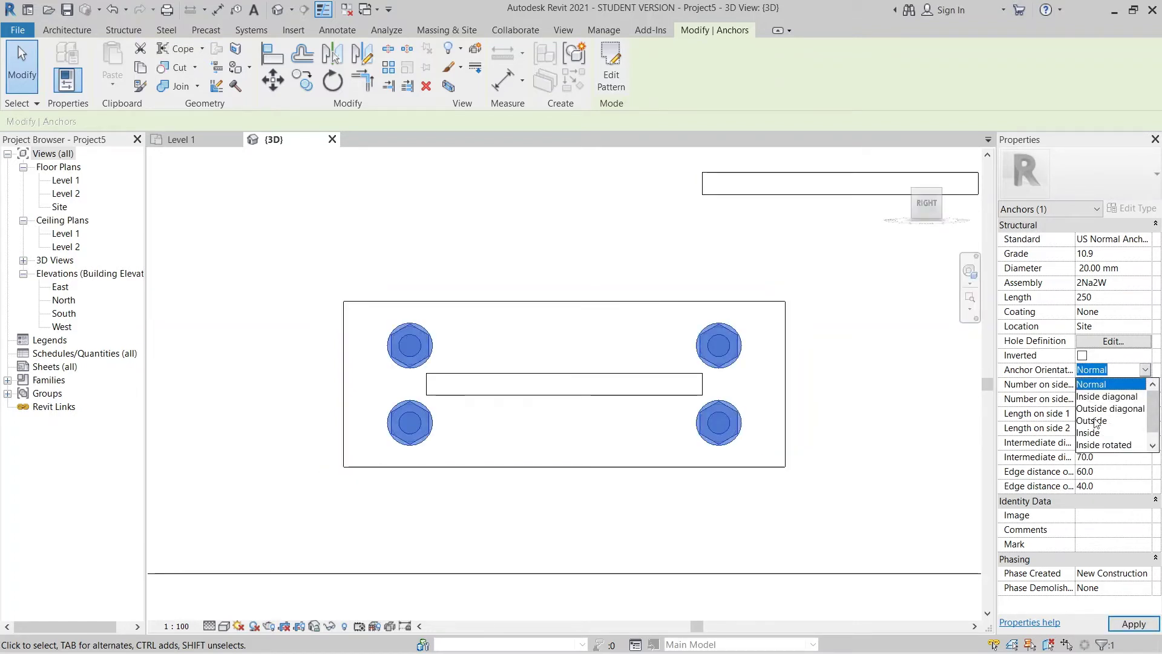
click(1103, 397)
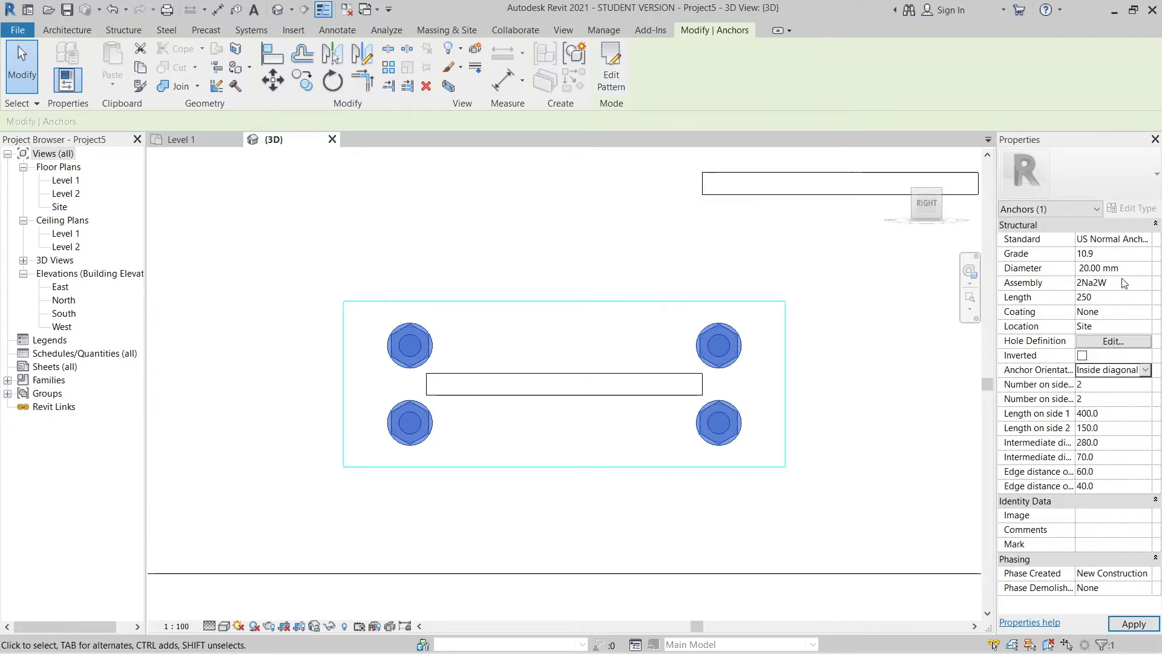
click(1145, 239)
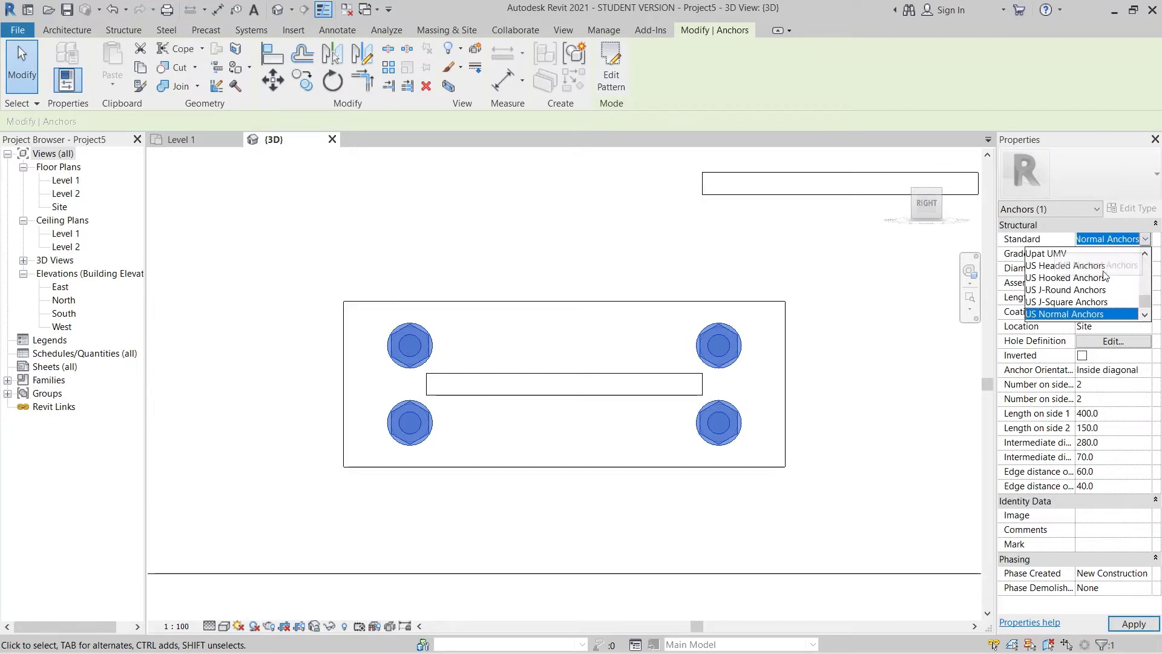
click(1063, 290)
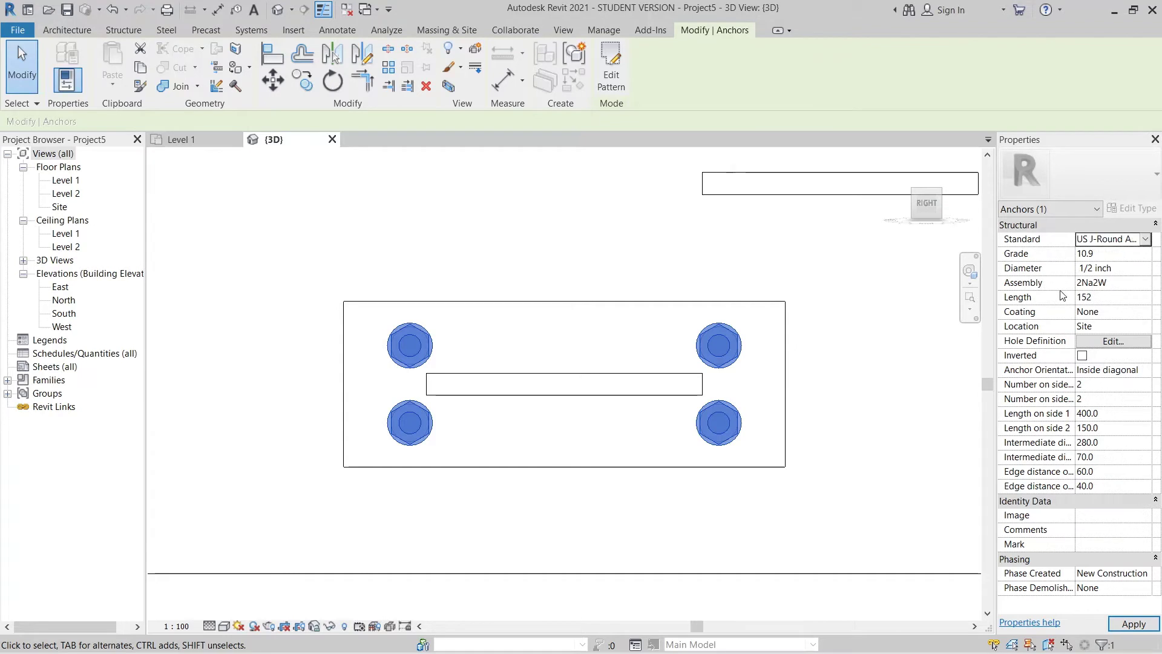
Step: Inspect the anchors behind the plate in Wireframe style, and return the view to Hidden Line facing the plate from the right
click(224, 626)
click(257, 549)
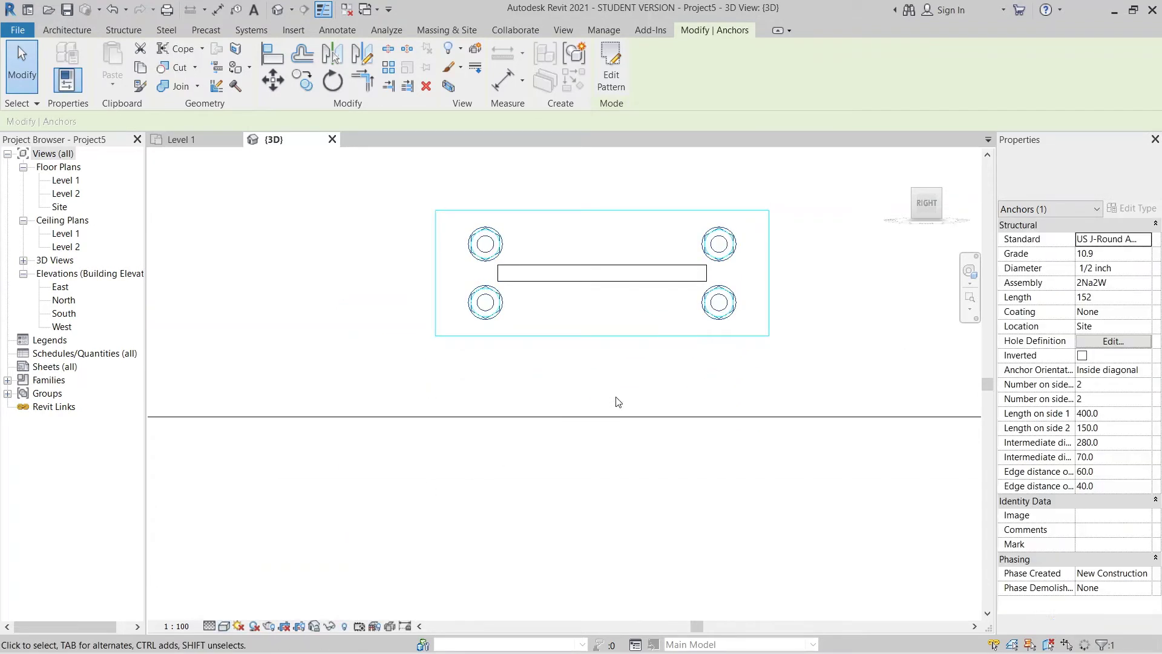
shift+middle_drag(493, 393, 517, 568)
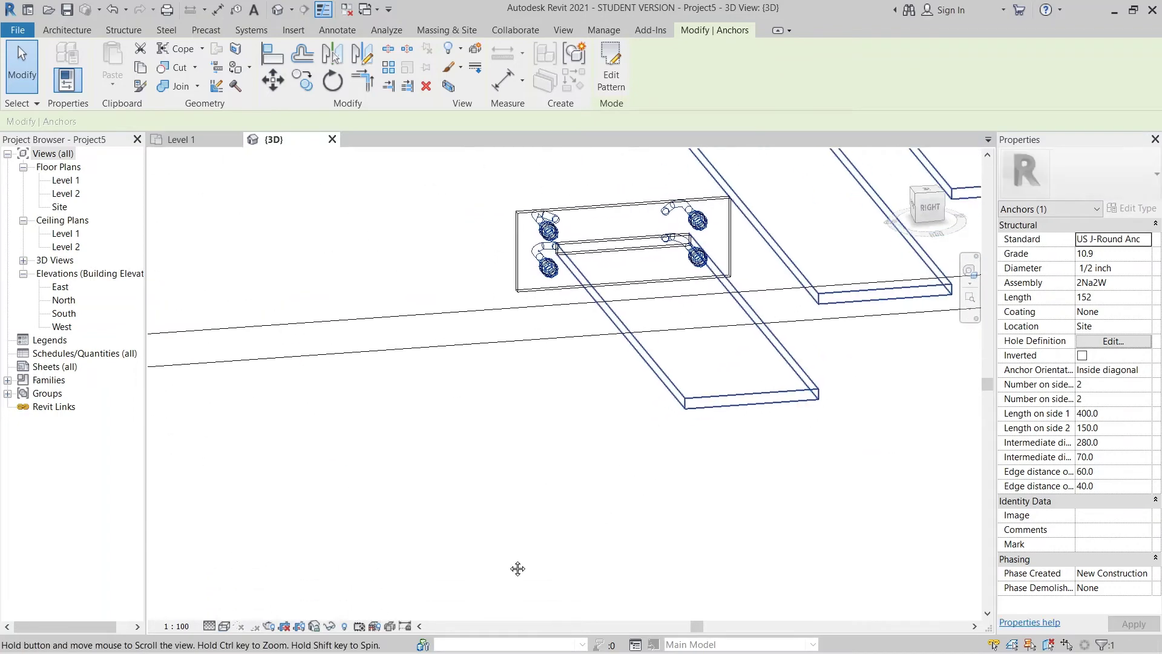
click(224, 626)
click(254, 563)
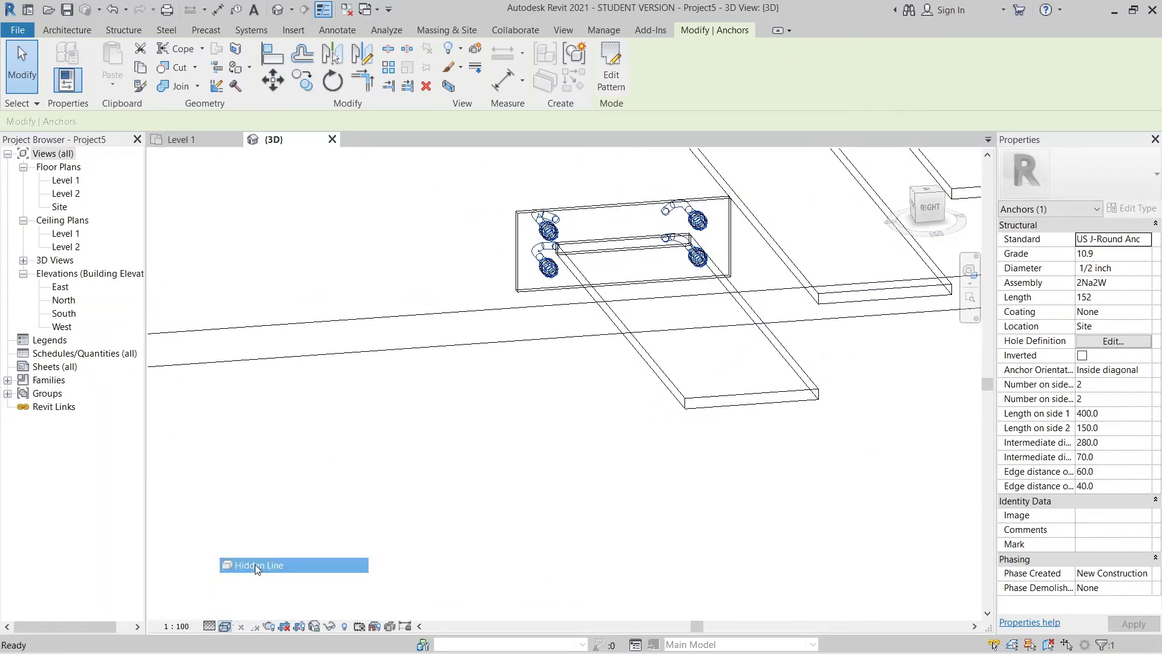
click(930, 211)
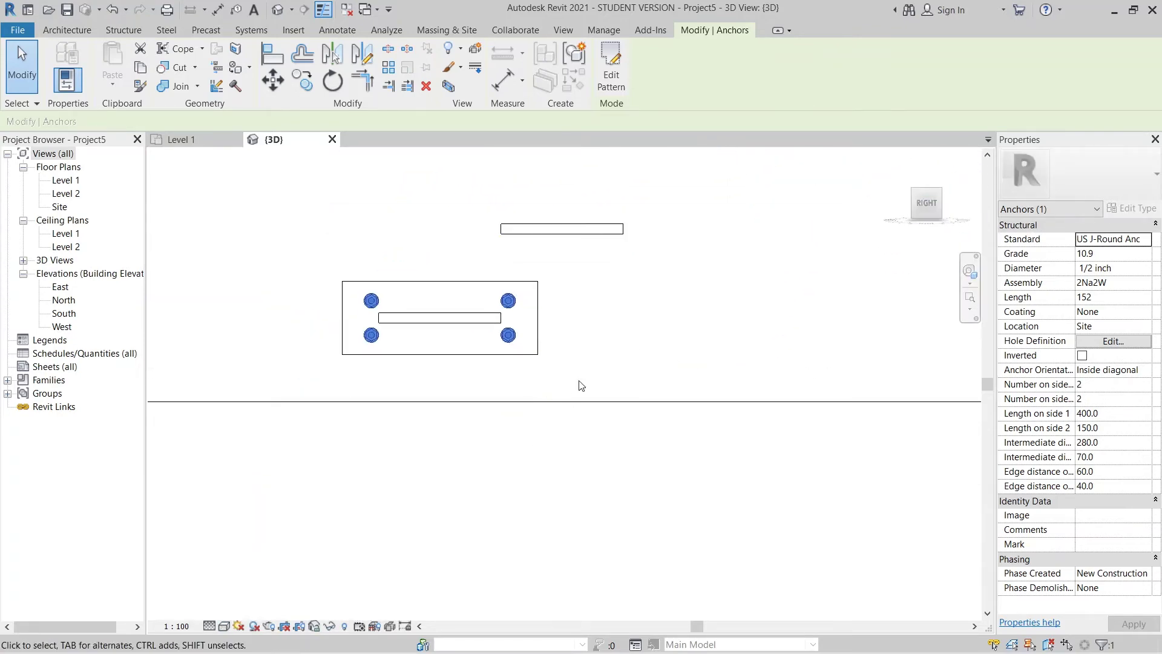
Step: Examine the anchored plate on the lowest tread and its position along the whole stair from several angles
ctrl+click(542, 333)
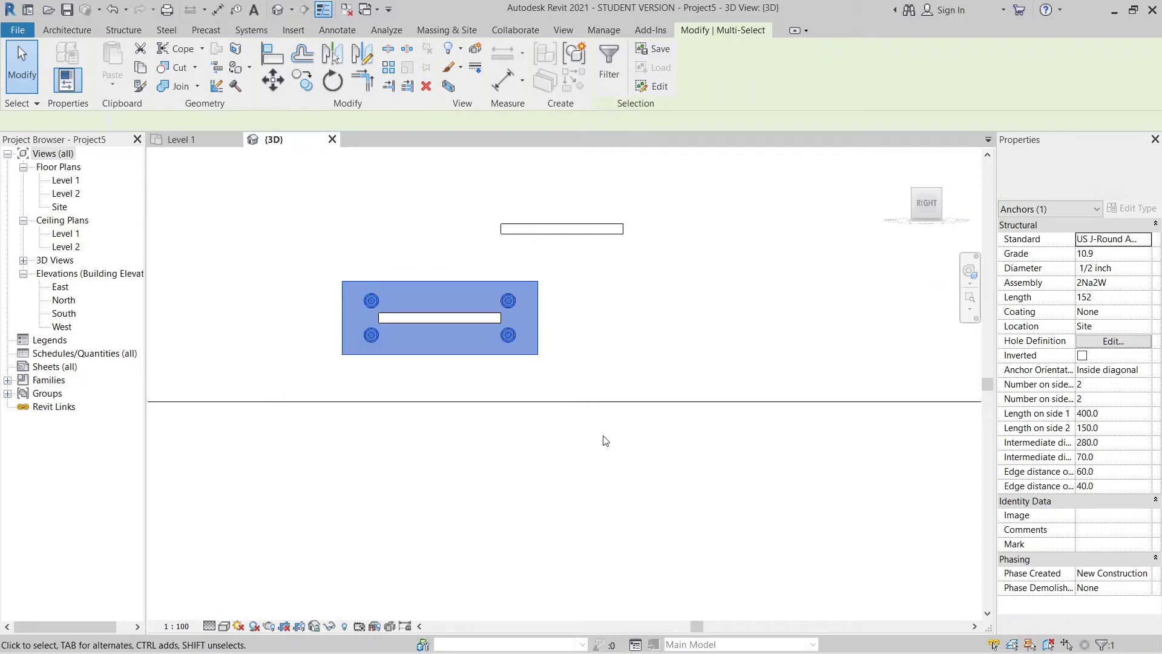
scroll(577, 415, down, 1)
click(627, 473)
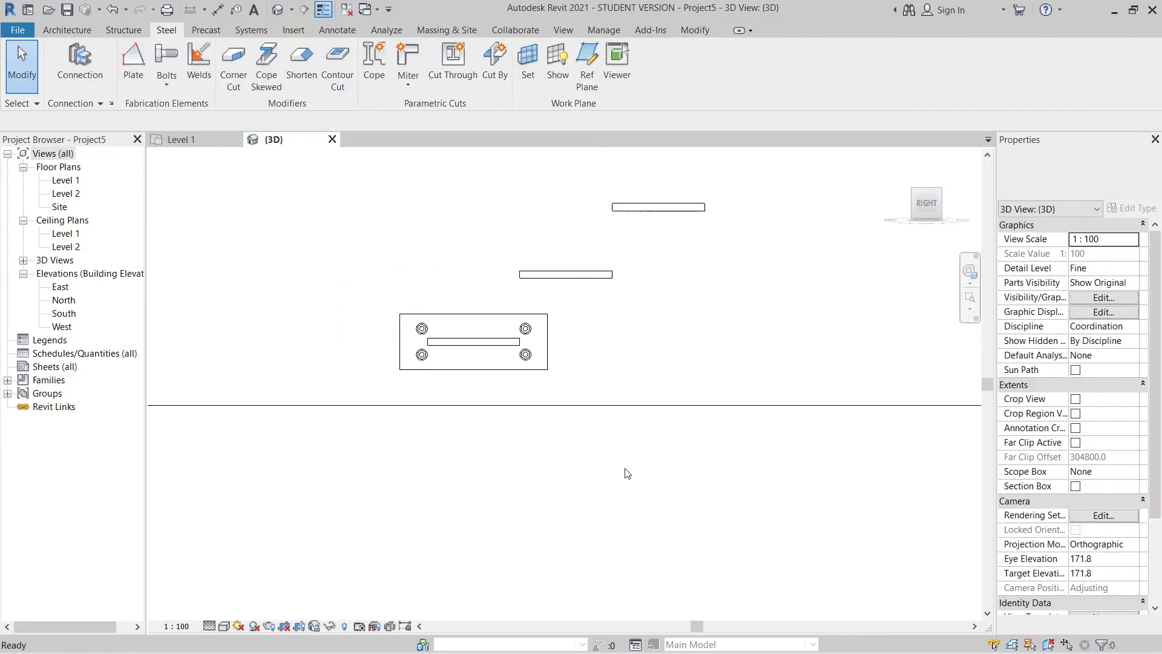
scroll(511, 407, down, 2)
middle_drag(504, 391, 501, 357)
scroll(500, 355, up, 2)
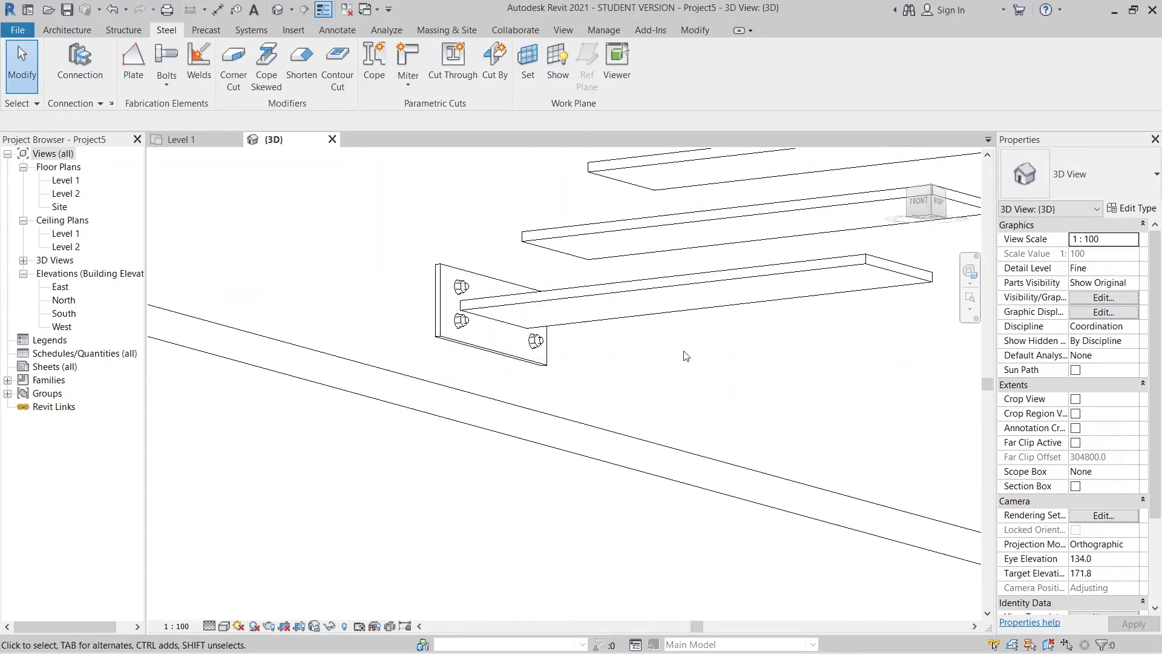
middle_drag(683, 352, 581, 364)
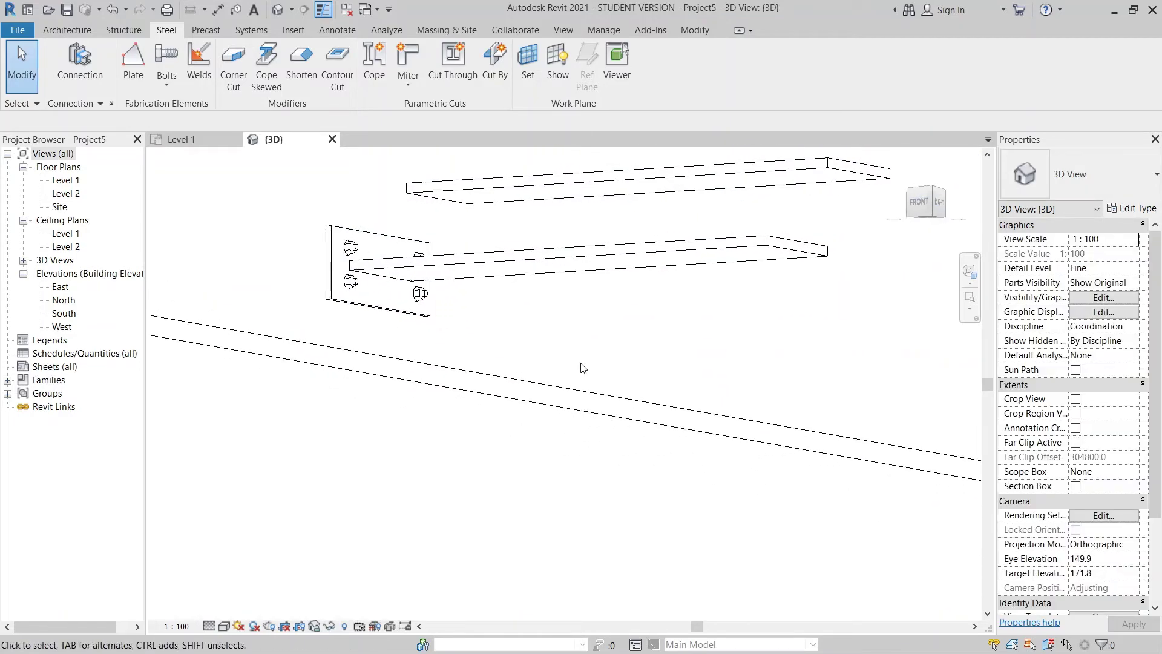
scroll(781, 375, down, 5)
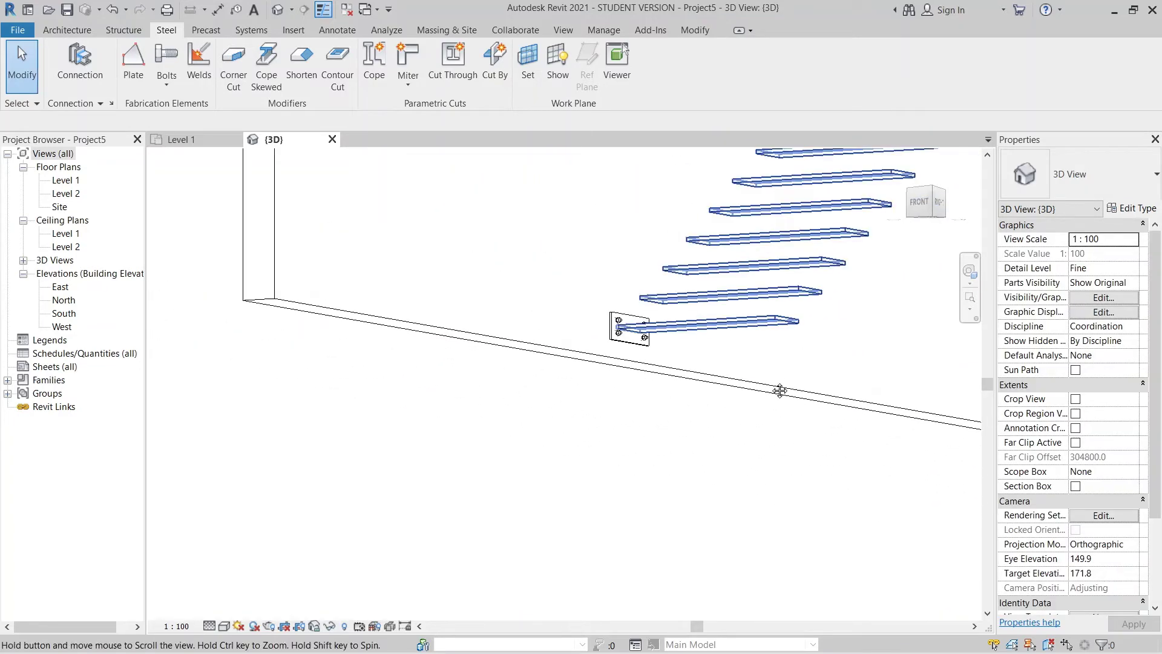
shift+middle_drag(779, 389, 623, 488)
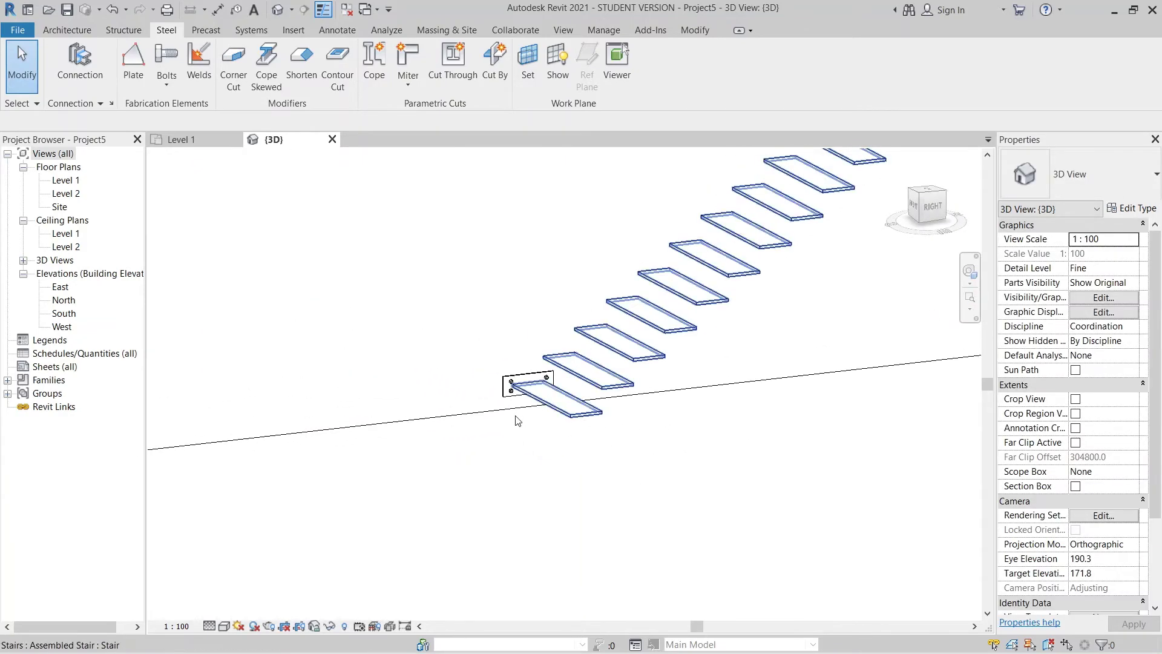
scroll(517, 419, up, 5)
shift+middle_drag(562, 283, 584, 257)
middle_drag(584, 257, 539, 324)
scroll(452, 378, down, 4)
scroll(480, 399, down, 2)
middle_drag(486, 397, 488, 484)
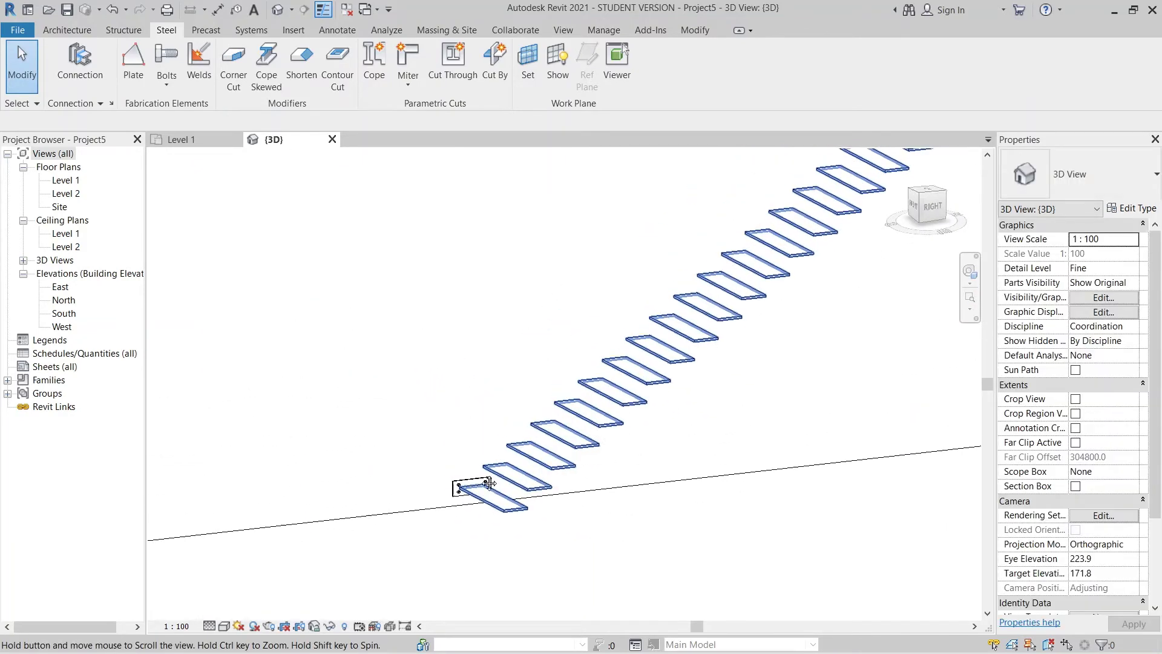
scroll(459, 442, down, 3)
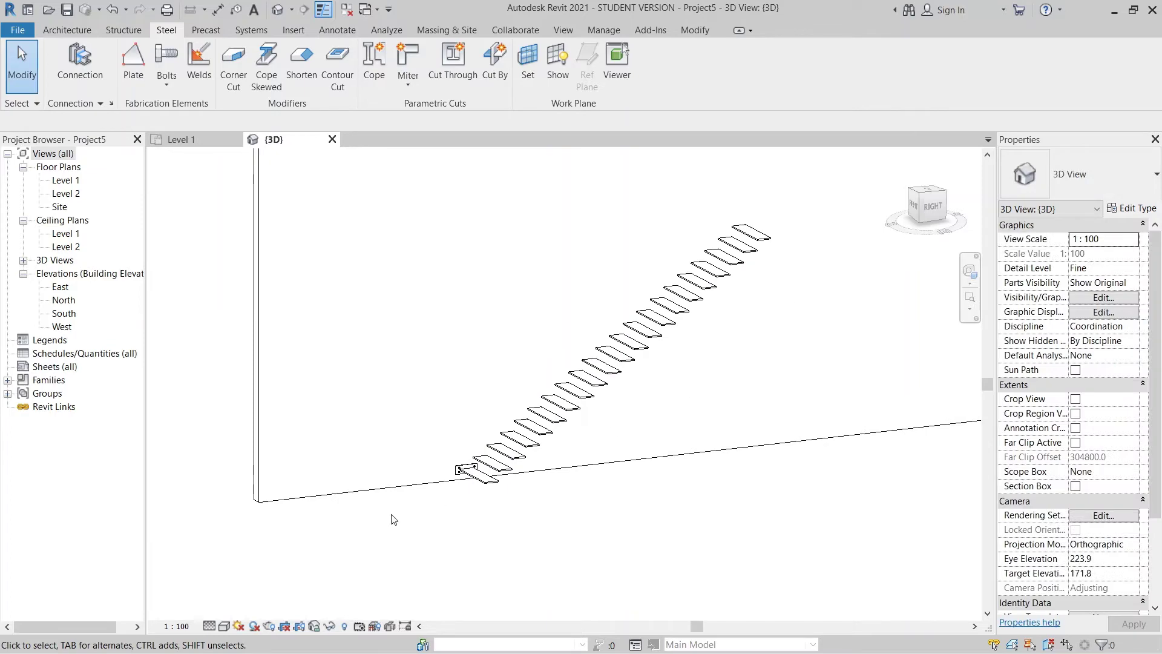
middle_drag(503, 553, 607, 475)
scroll(488, 414, up, 3)
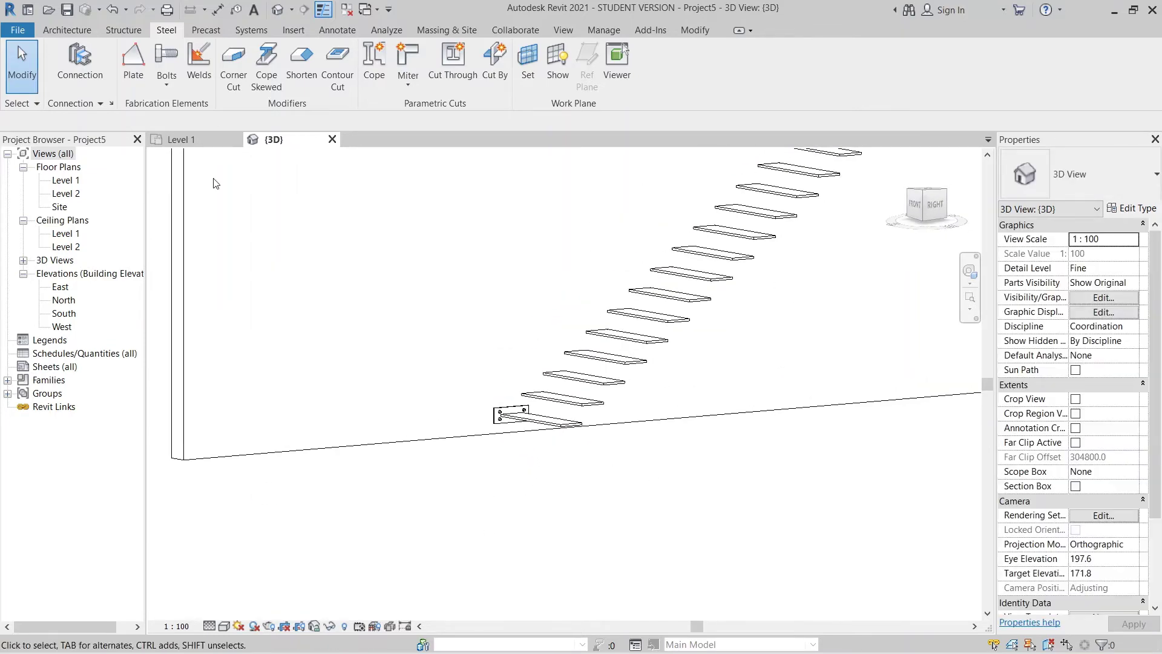
Step: In the South elevation, start an in-place component in the Structural Stiffeners category, keeping the suggested name
double_click(67, 313)
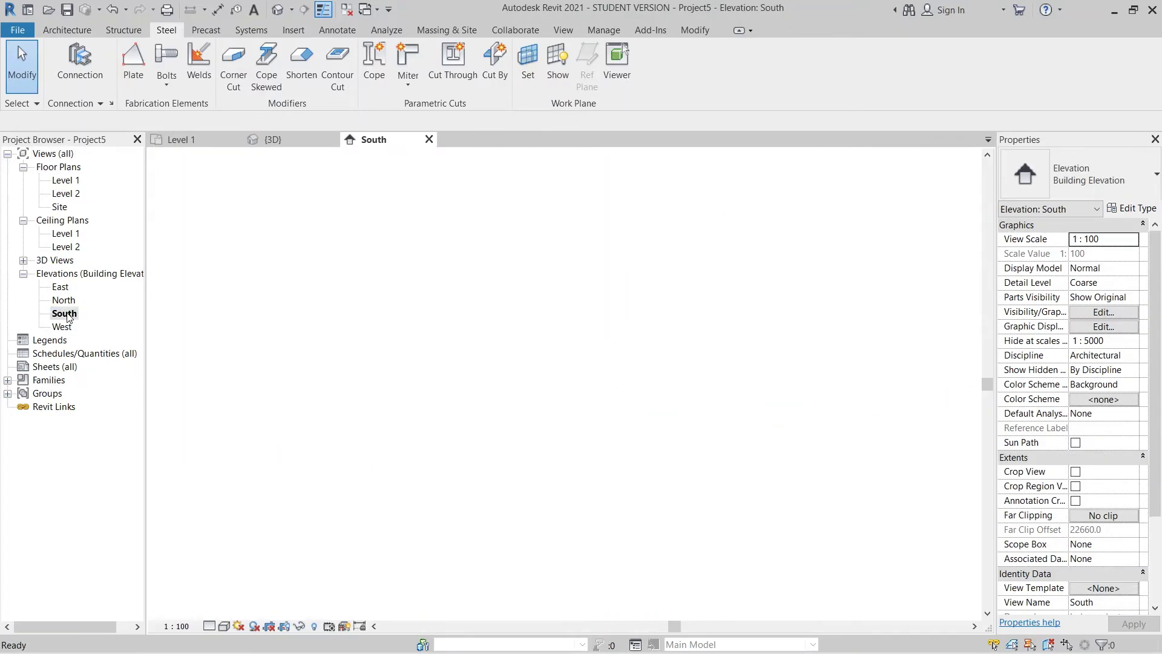
click(57, 27)
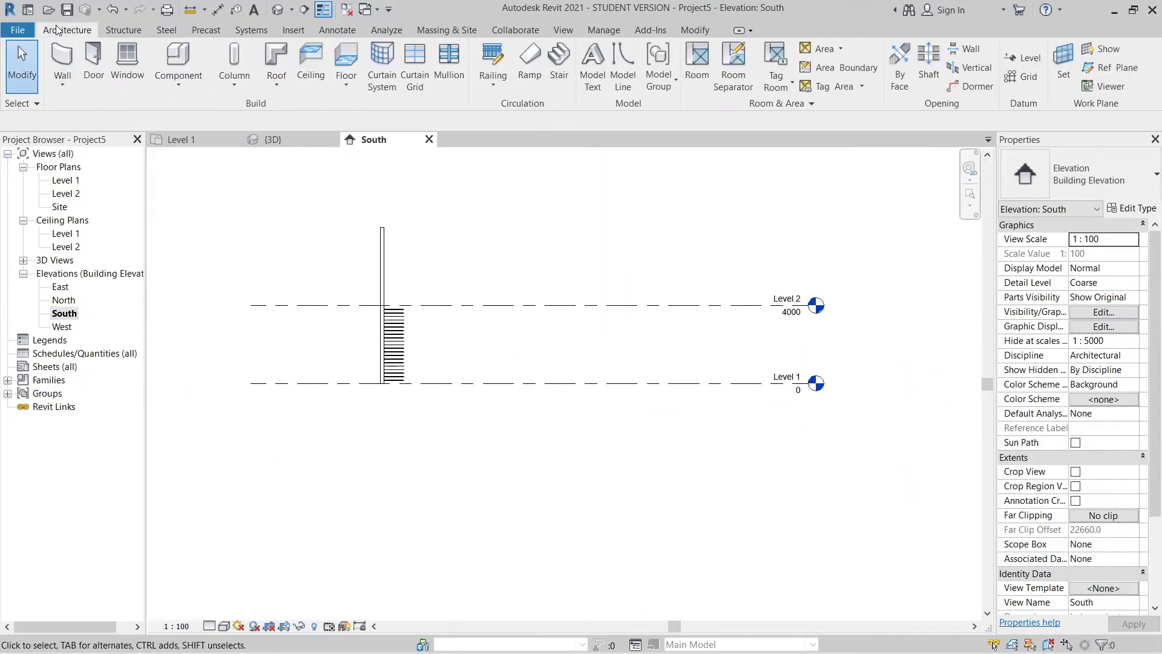
click(178, 77)
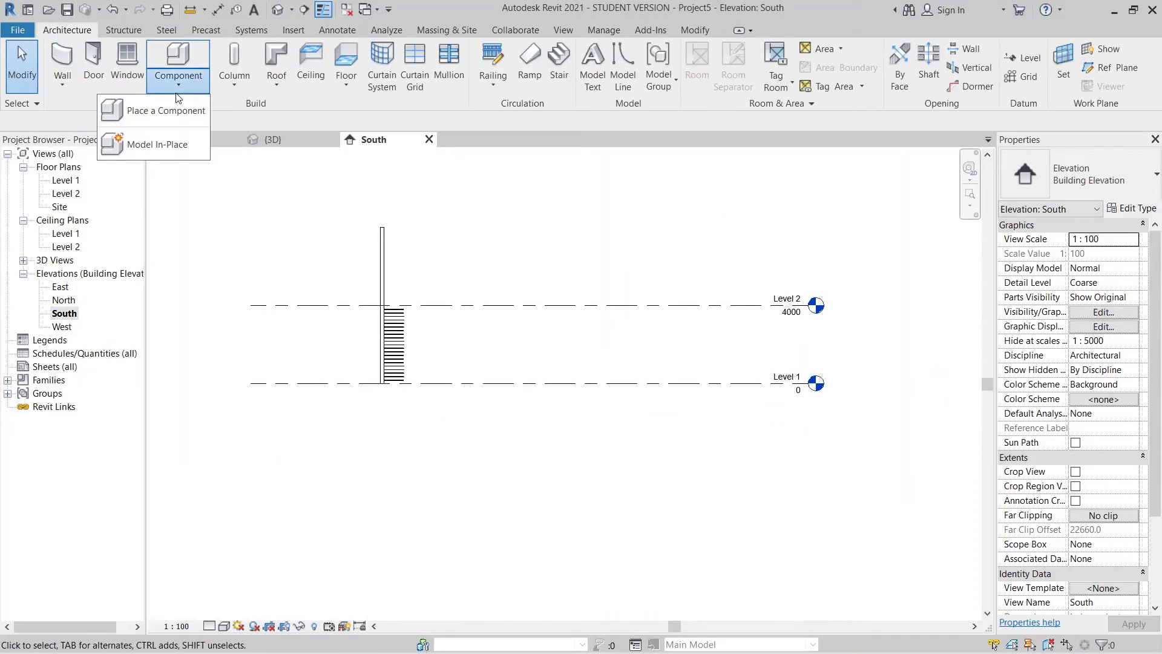
click(140, 145)
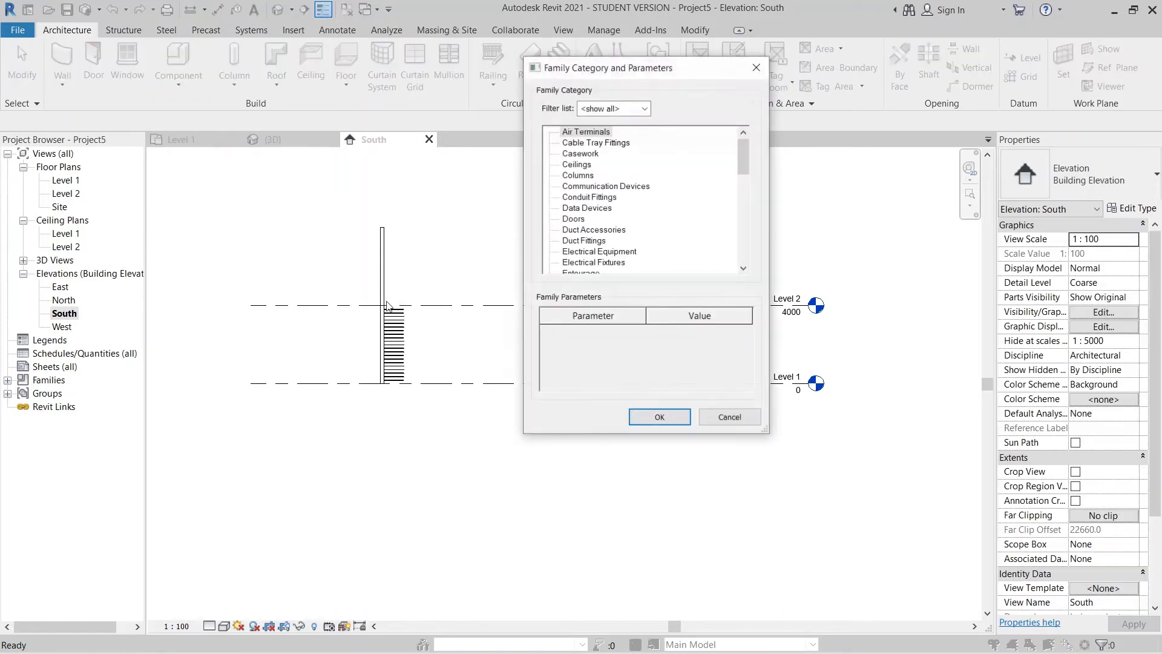
drag(739, 156, 744, 265)
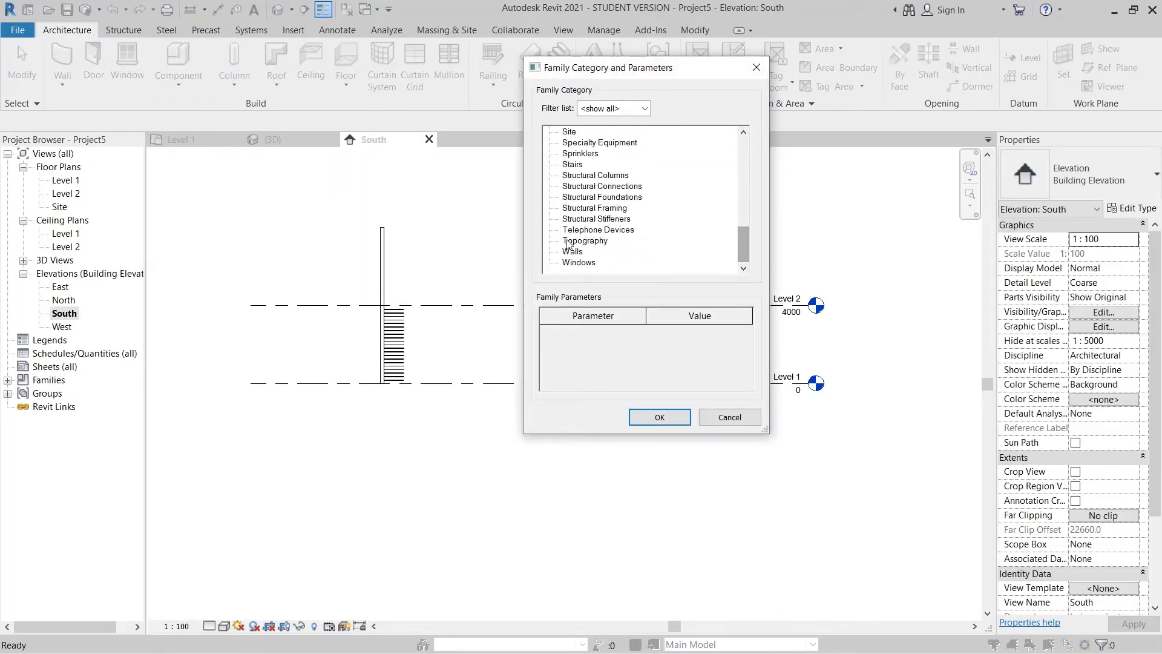
click(614, 220)
click(659, 417)
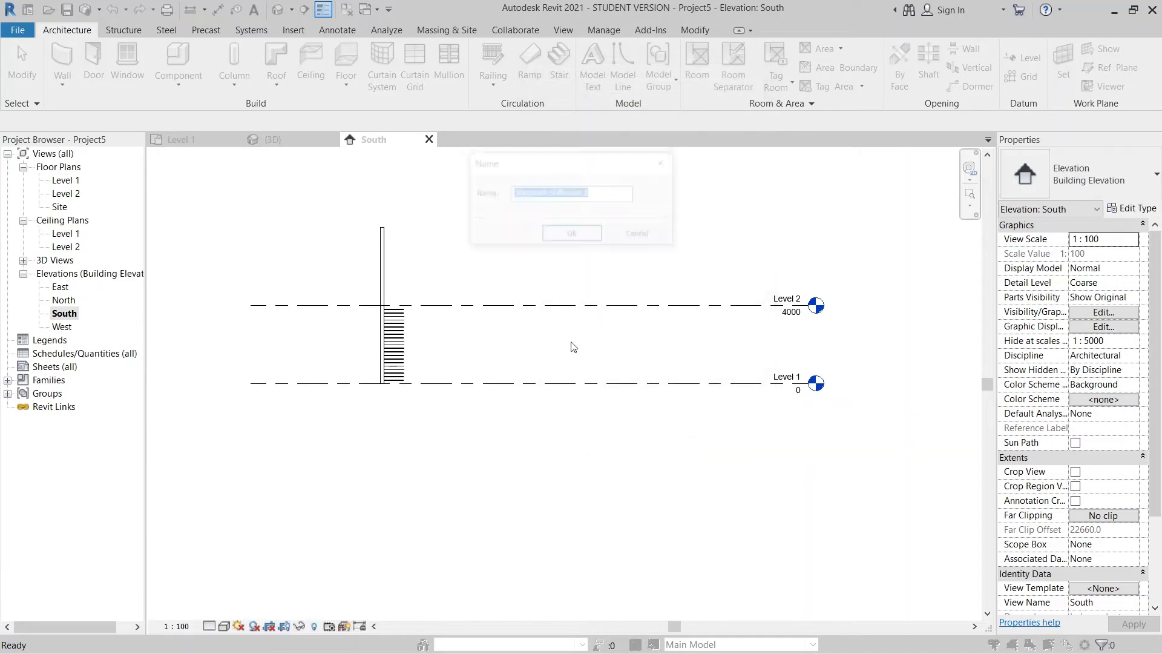
click(564, 238)
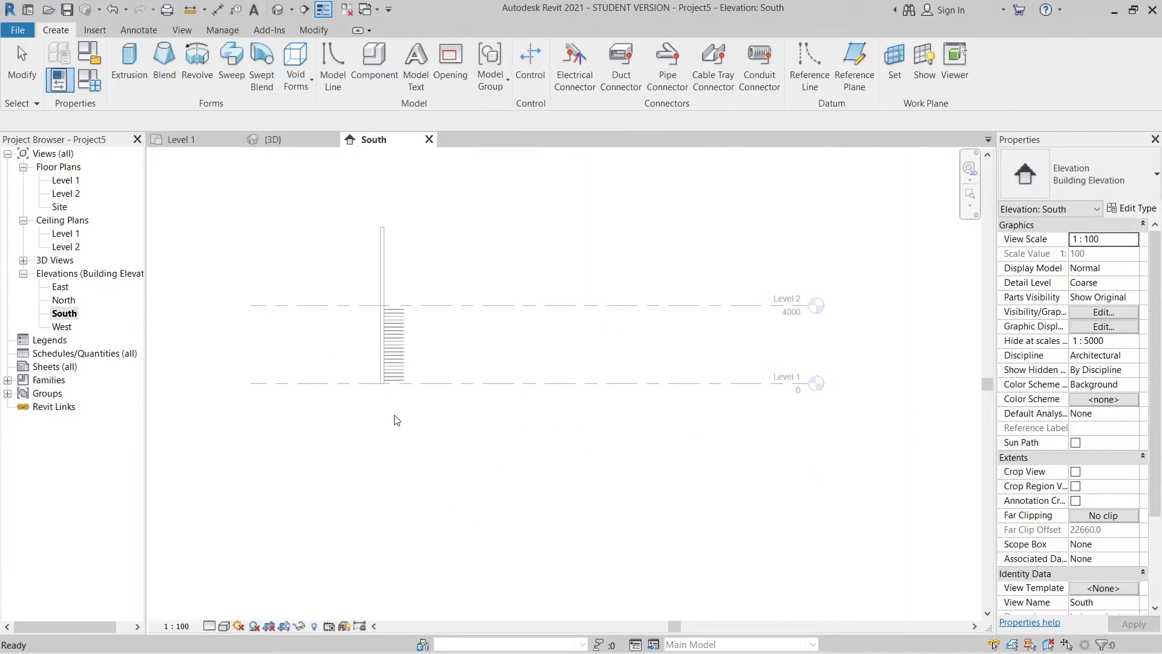
Step: Set the work plane by picking the front face of the lowest tread
click(894, 78)
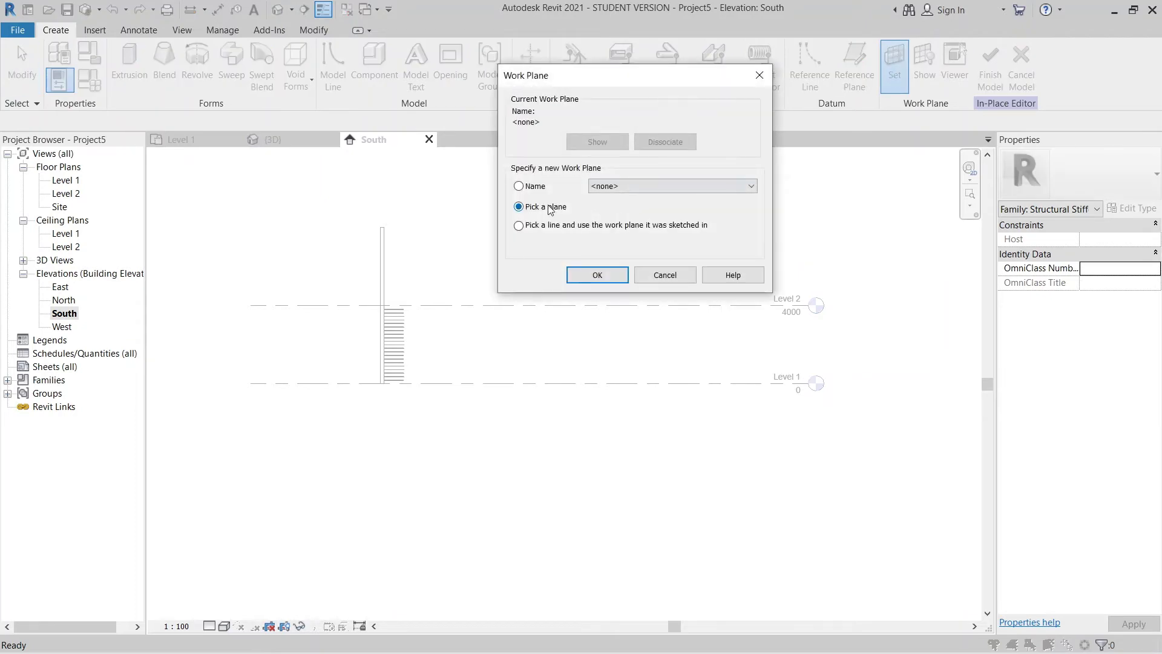
click(597, 275)
scroll(387, 381, up, 5)
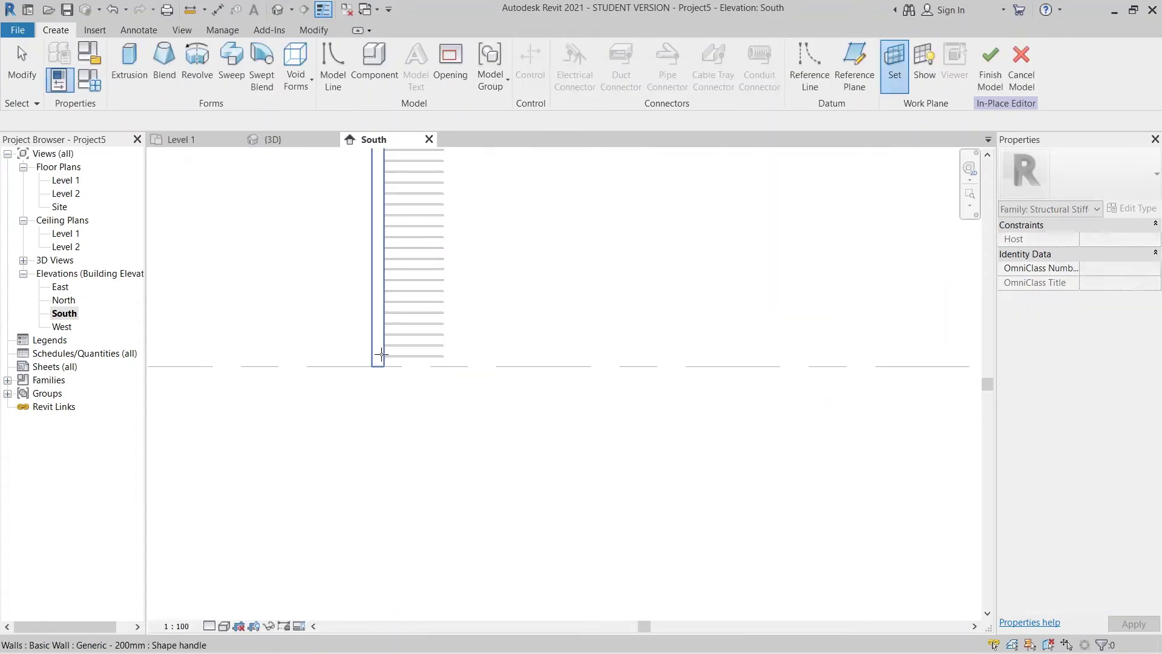
scroll(391, 357, up, 1)
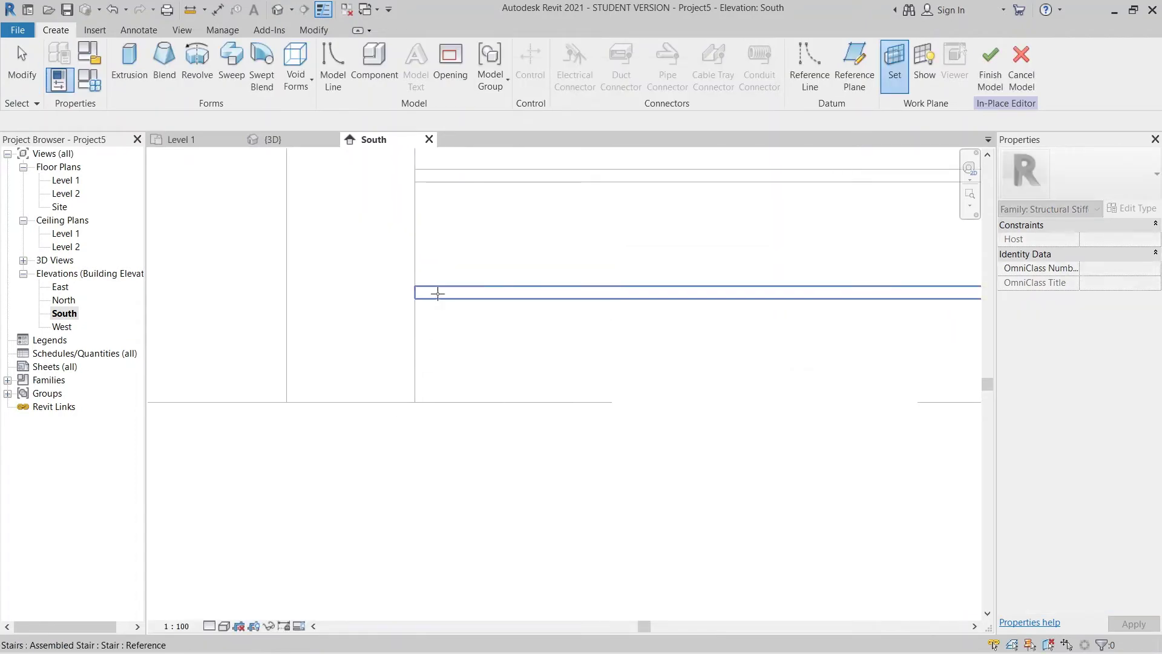
click(439, 298)
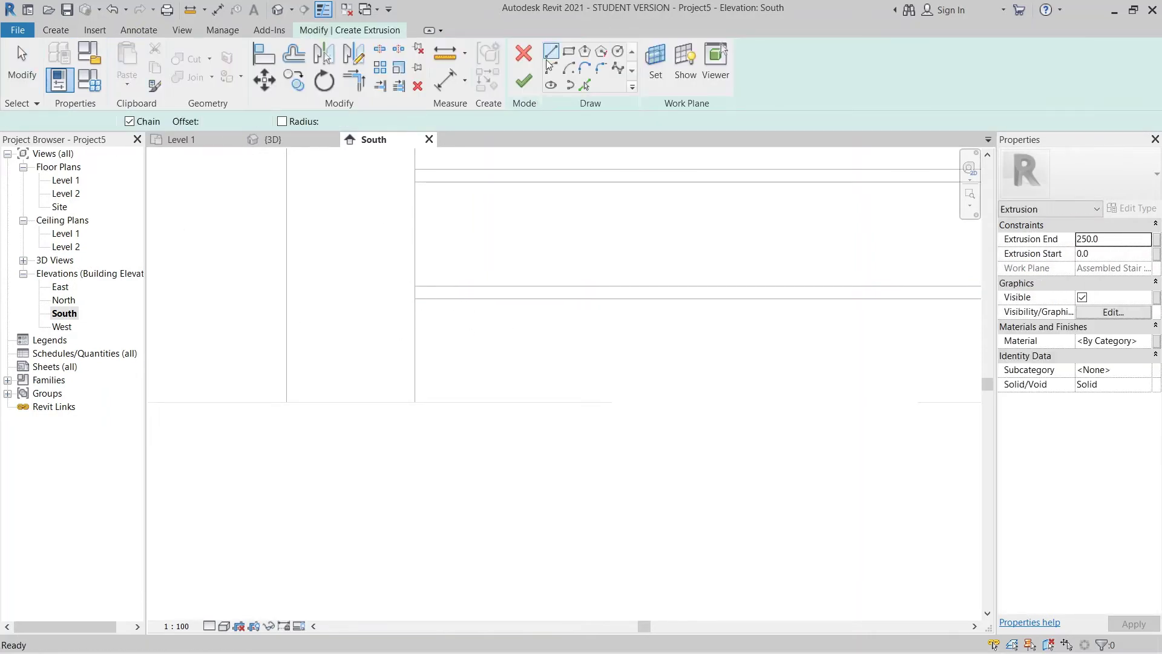
Step: In a new extrusion sketch, draw a 65 mm vertical line down the wall face from the lowest tread's underside
click(415, 298)
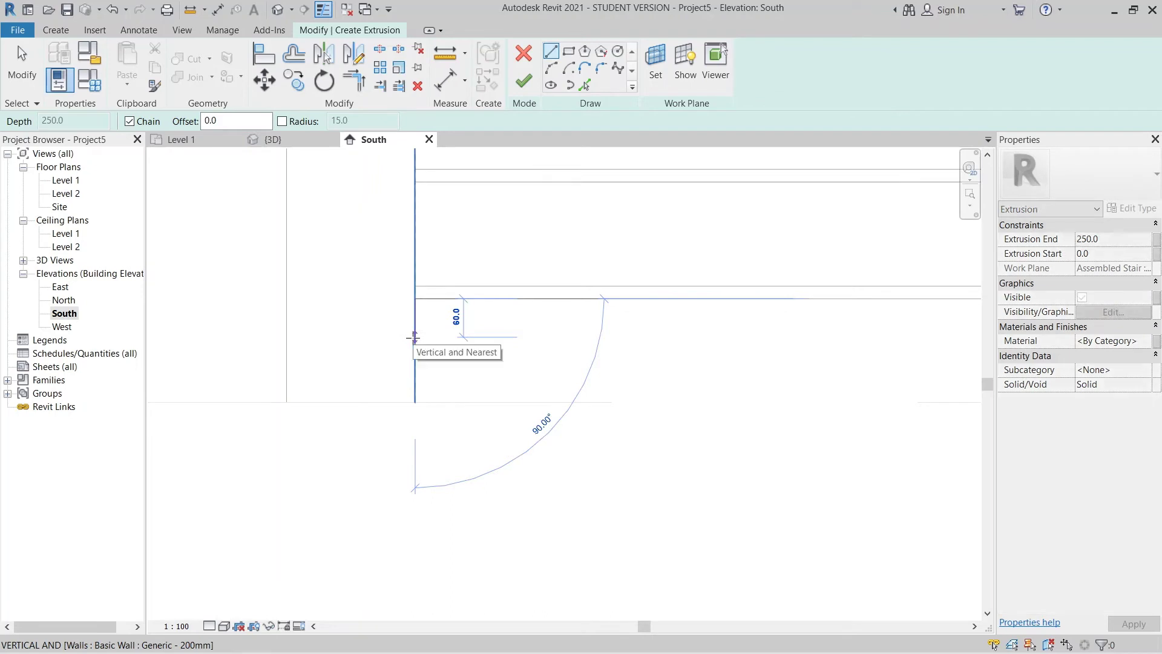
text(65)
key(Return)
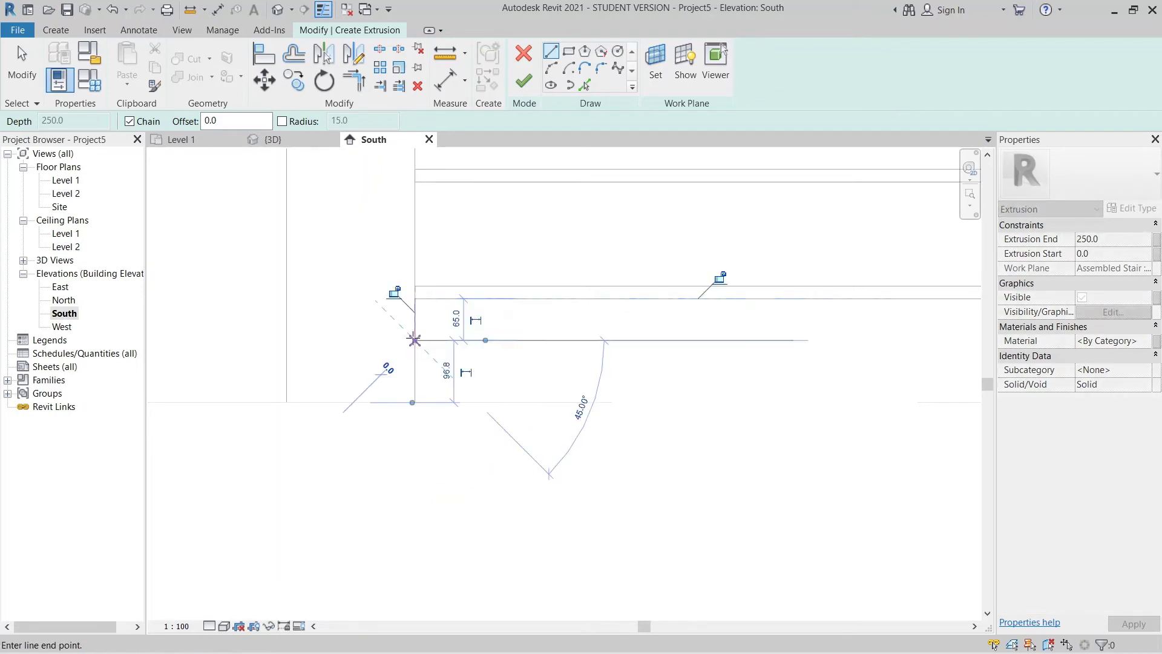
middle_drag(447, 371, 127, 409)
scroll(128, 409, down, 1)
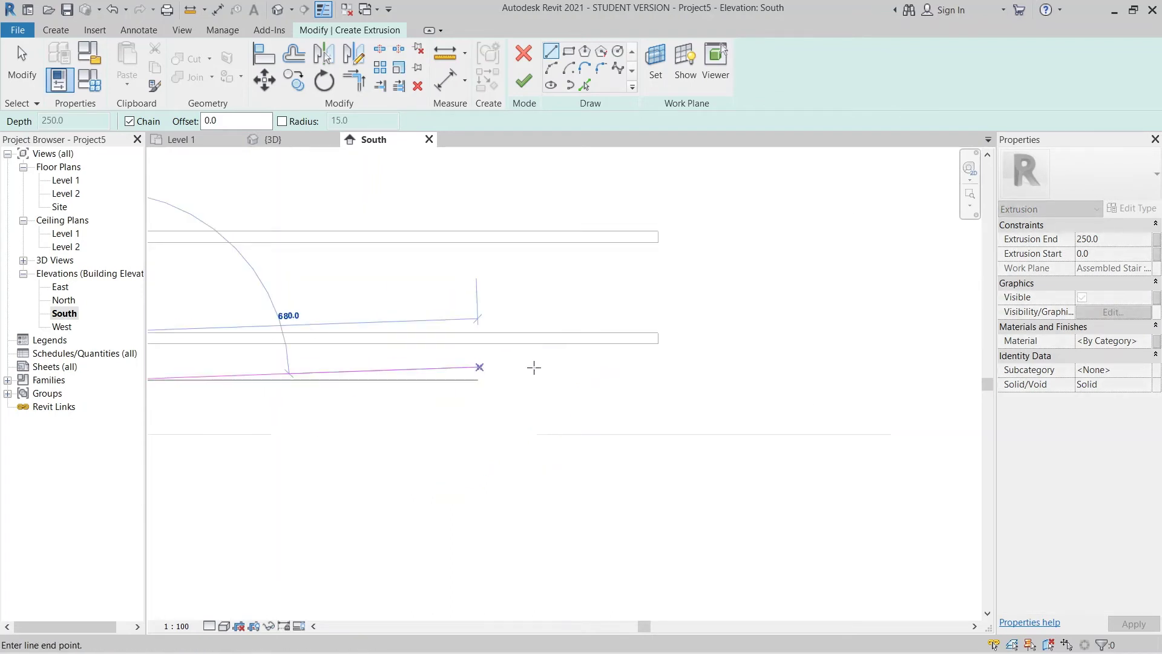
key(Escape)
key(Escape)
Step: Draw a 30 mm vertical line down from the tread's free end and join it to the wall line's lower end with a sloped line
click(657, 343)
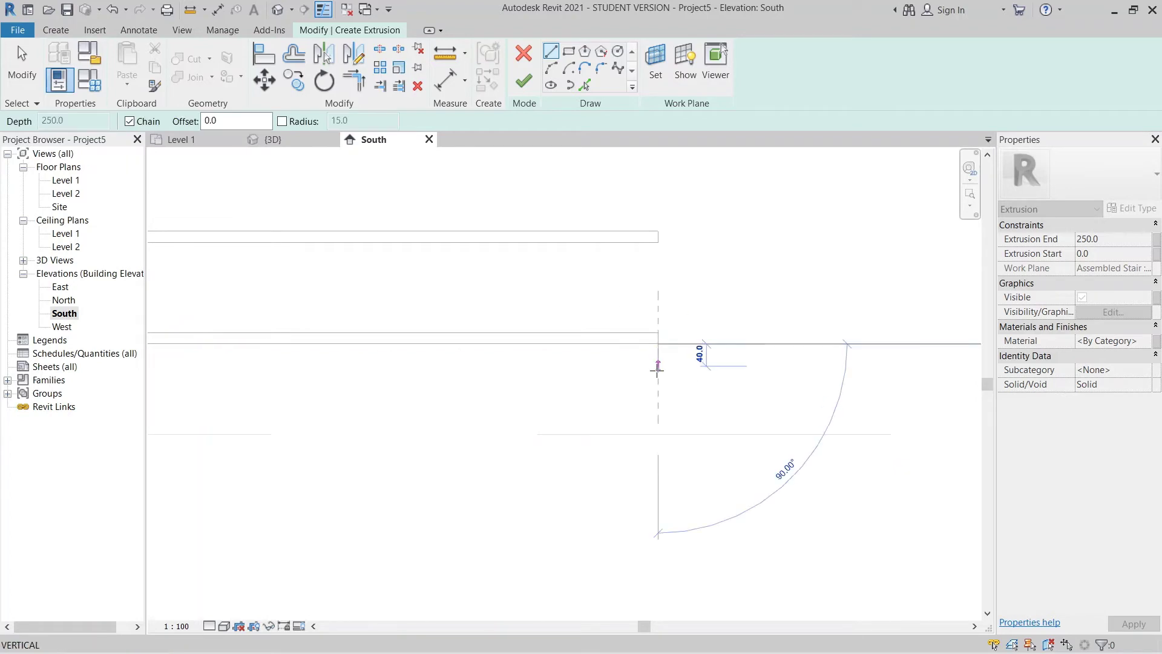
text(20)
key(Return)
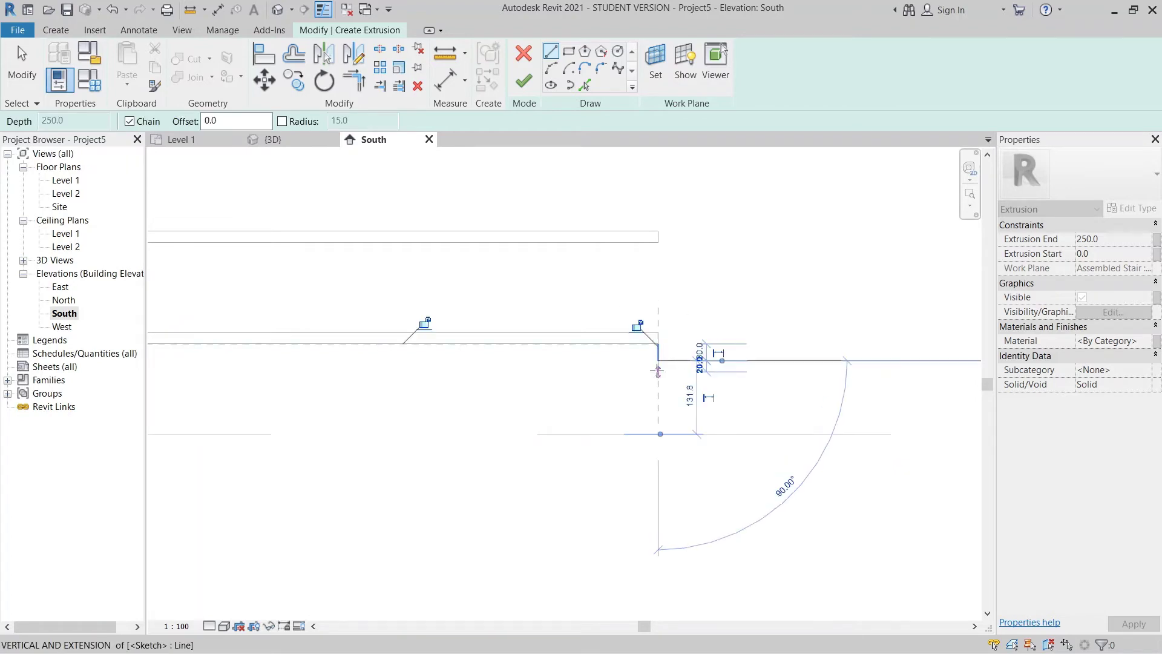
scroll(537, 415, down, 1)
middle_drag(536, 416, 797, 328)
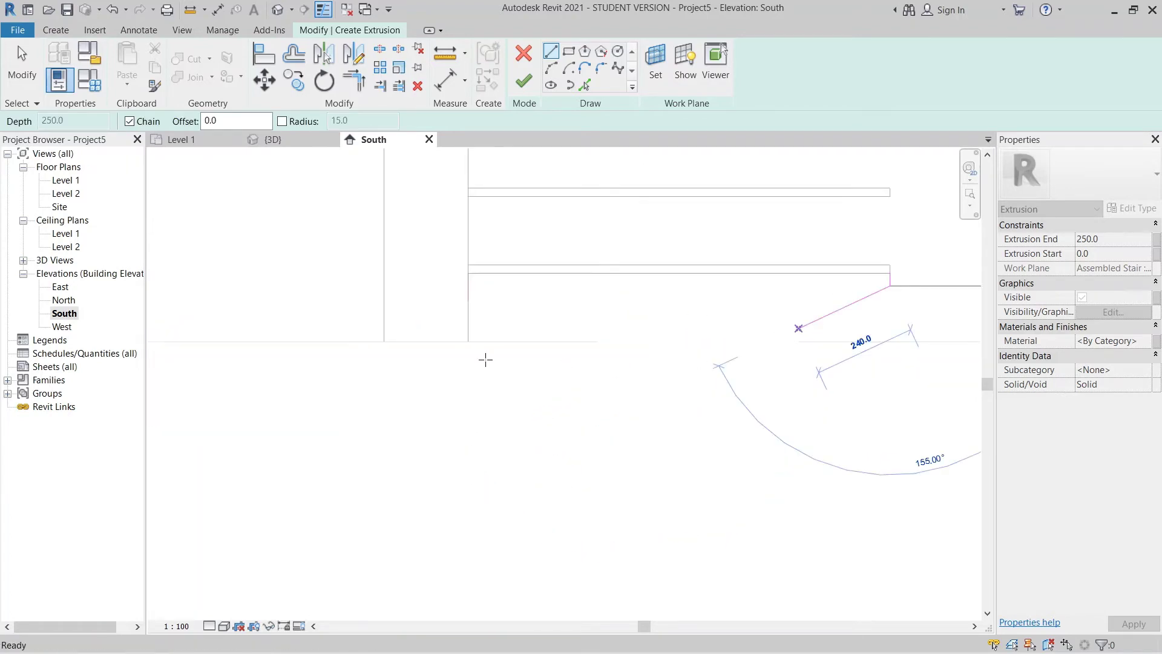
scroll(501, 325, up, 2)
click(451, 292)
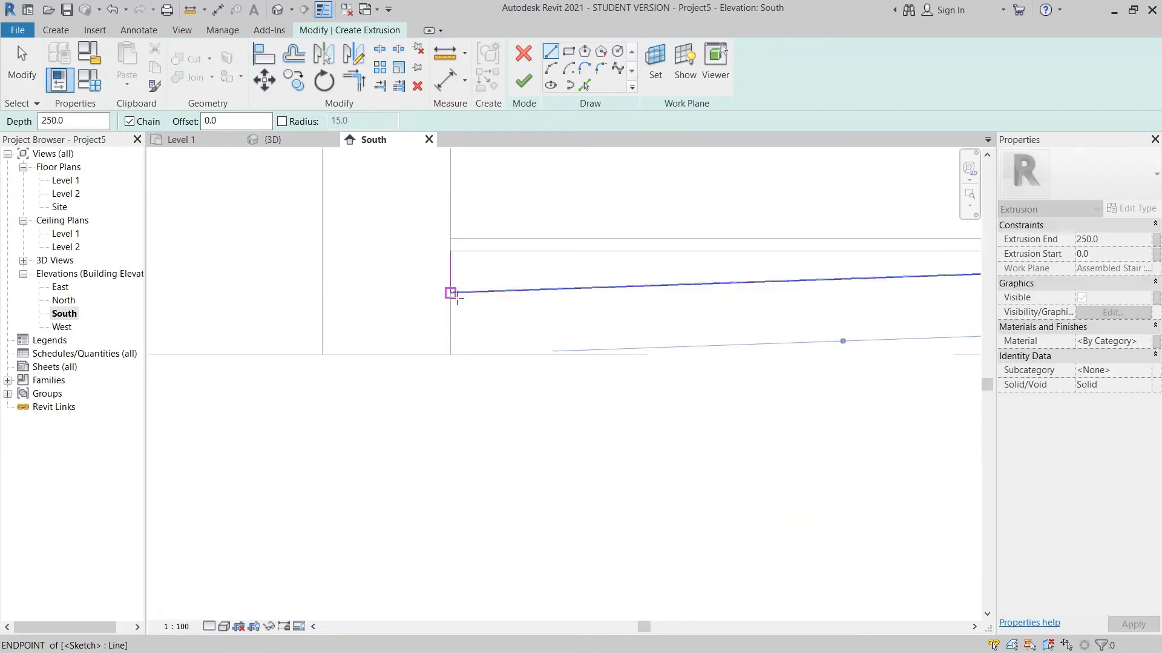
Step: Fillet the profile's lower corner at the tread's free end with a 15 mm radius
scroll(602, 344, down, 2)
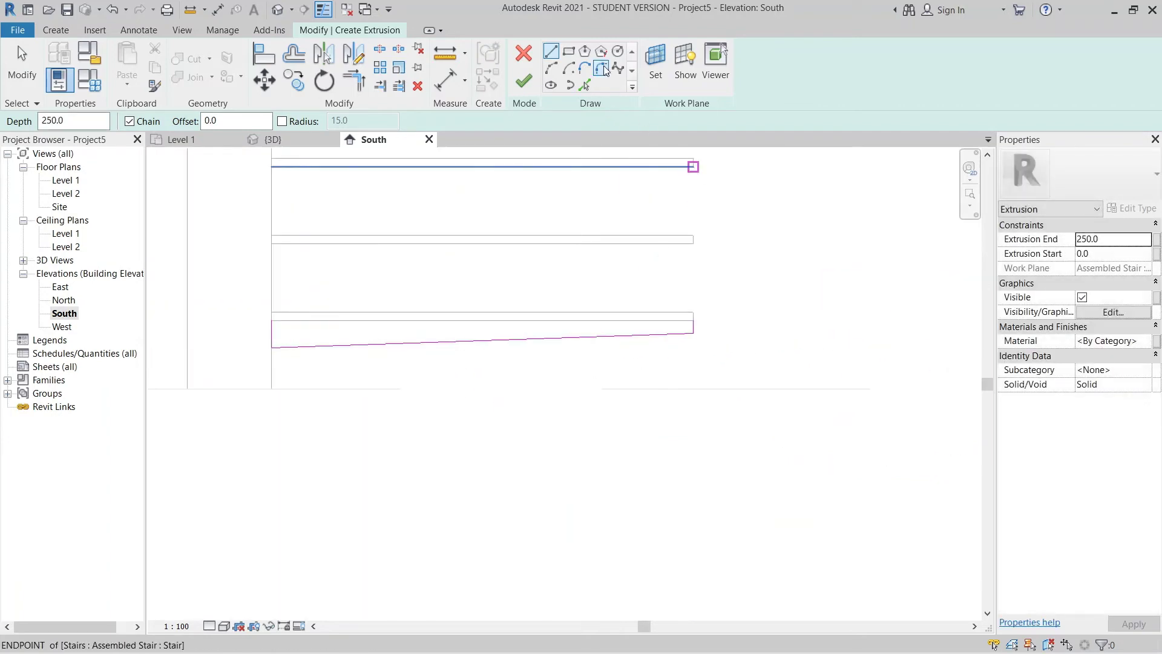
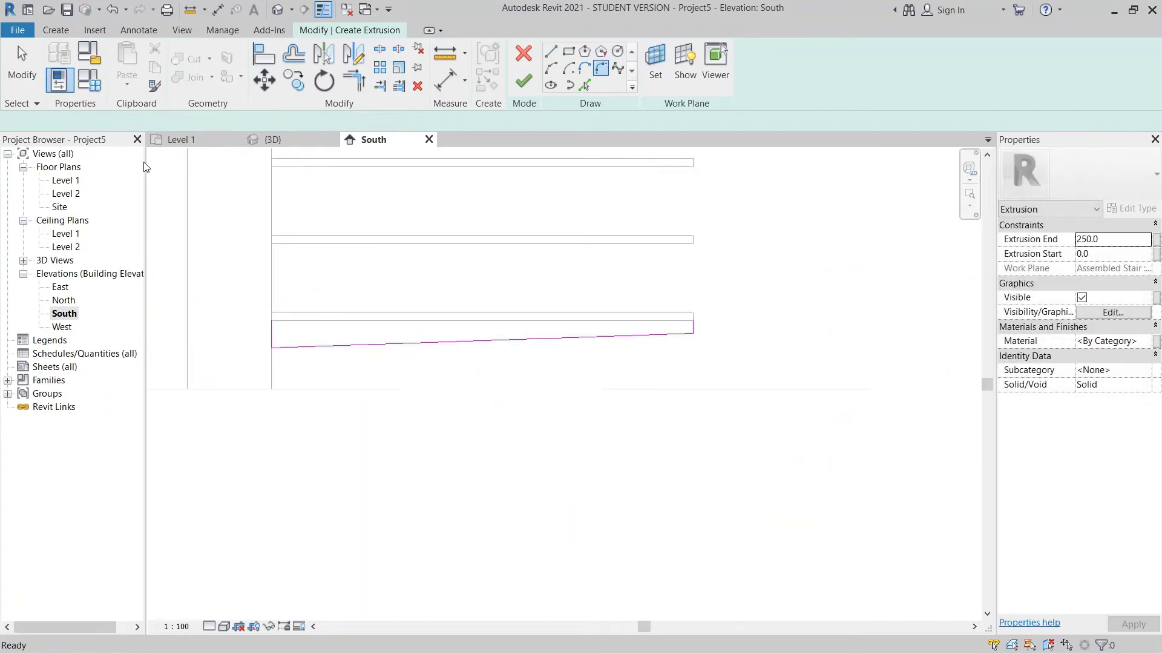
click(173, 121)
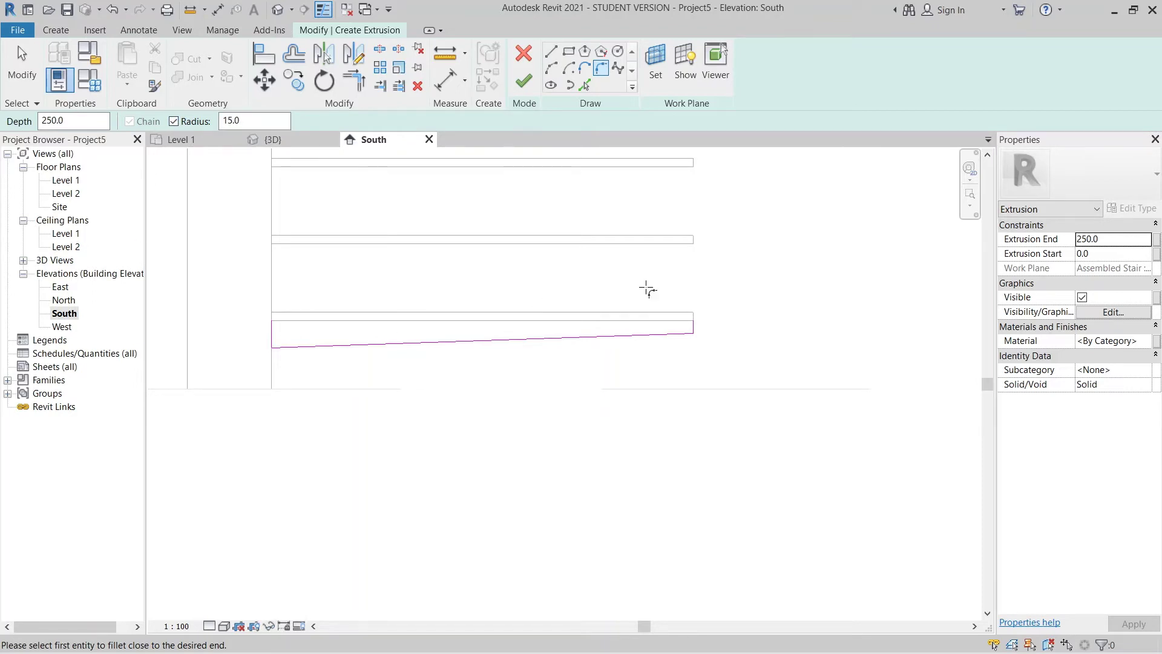
scroll(721, 378, up, 2)
click(657, 266)
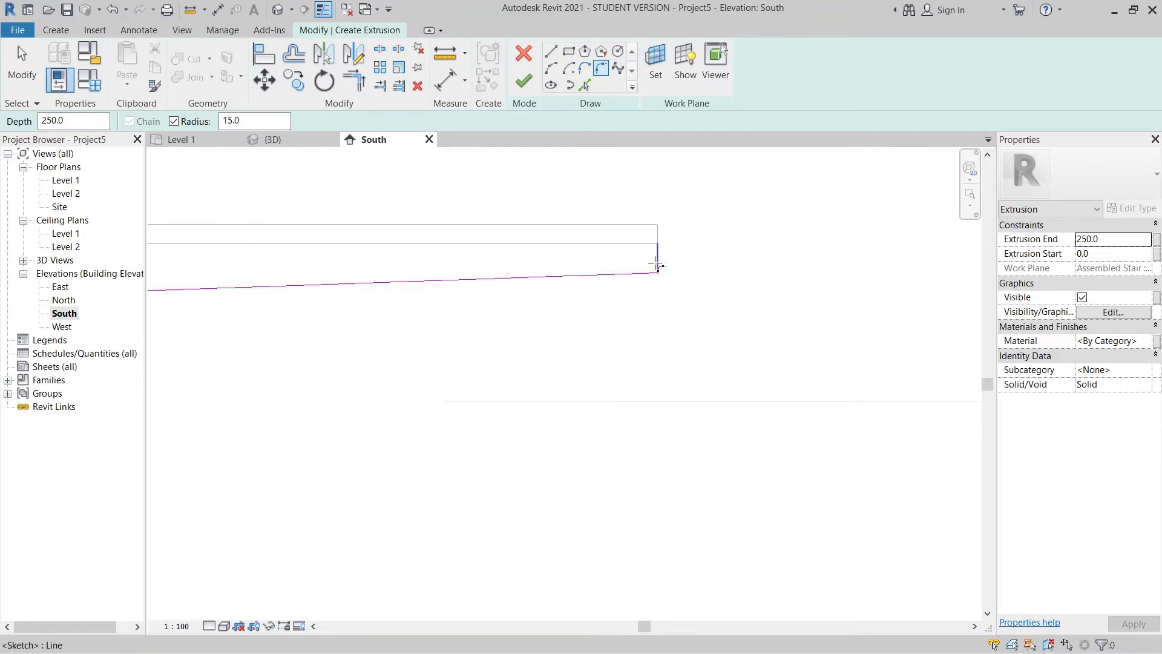
scroll(594, 358, down, 2)
middle_drag(593, 358, 769, 336)
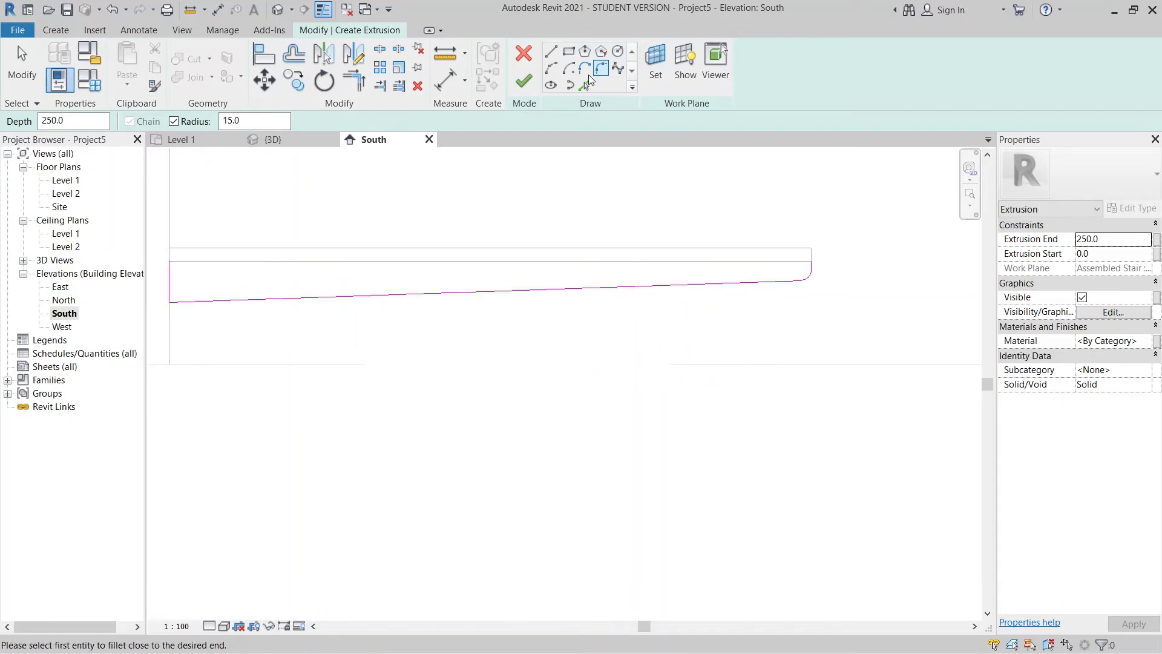
Step: Close the stiffener profile with a straight line along the tread's underside from the free end to the wall
click(551, 52)
click(810, 261)
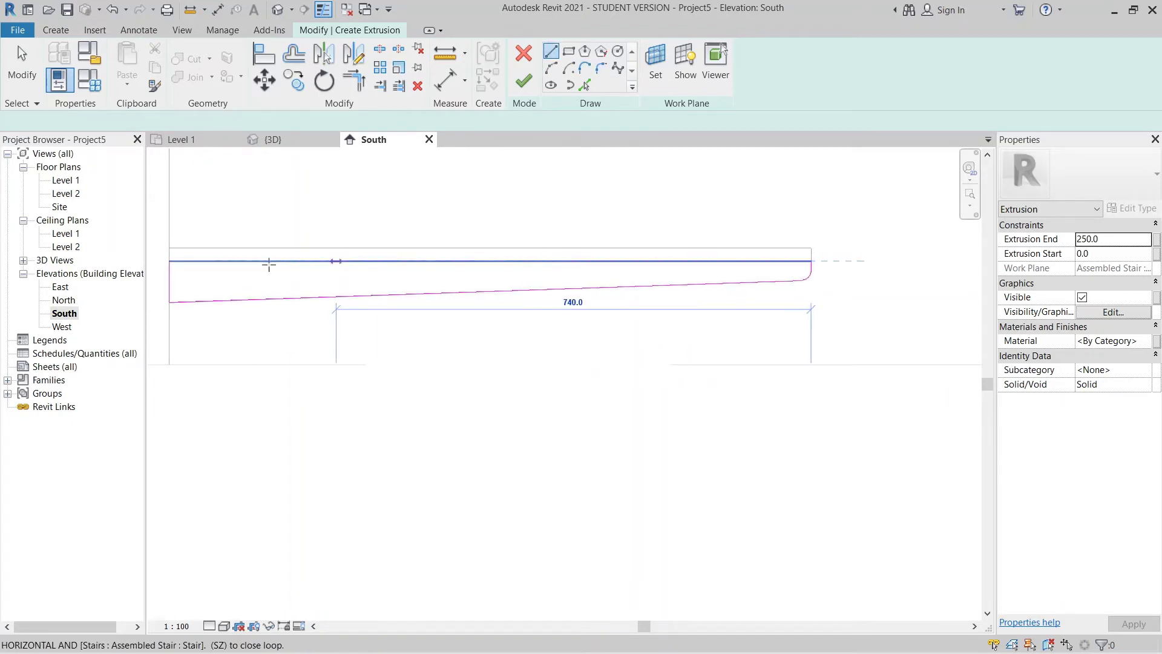
click(170, 260)
key(Escape)
scroll(290, 242, down, 1)
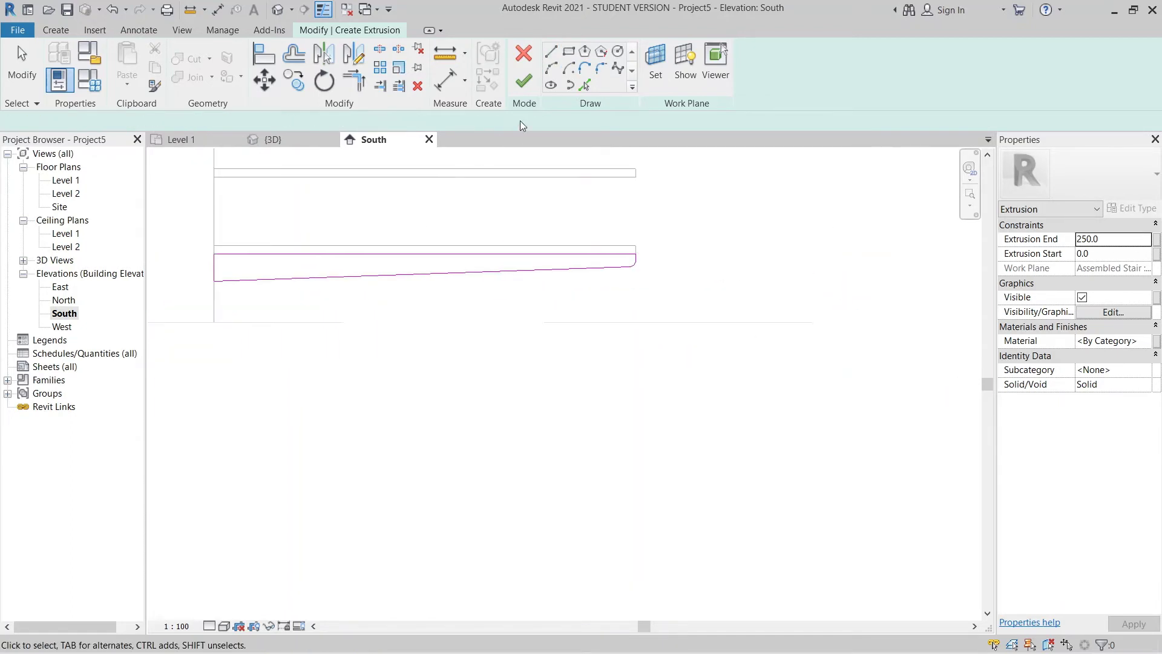
Step: Set the extrusion end to 20 mm and finish the stiffener extrusion
click(1131, 242)
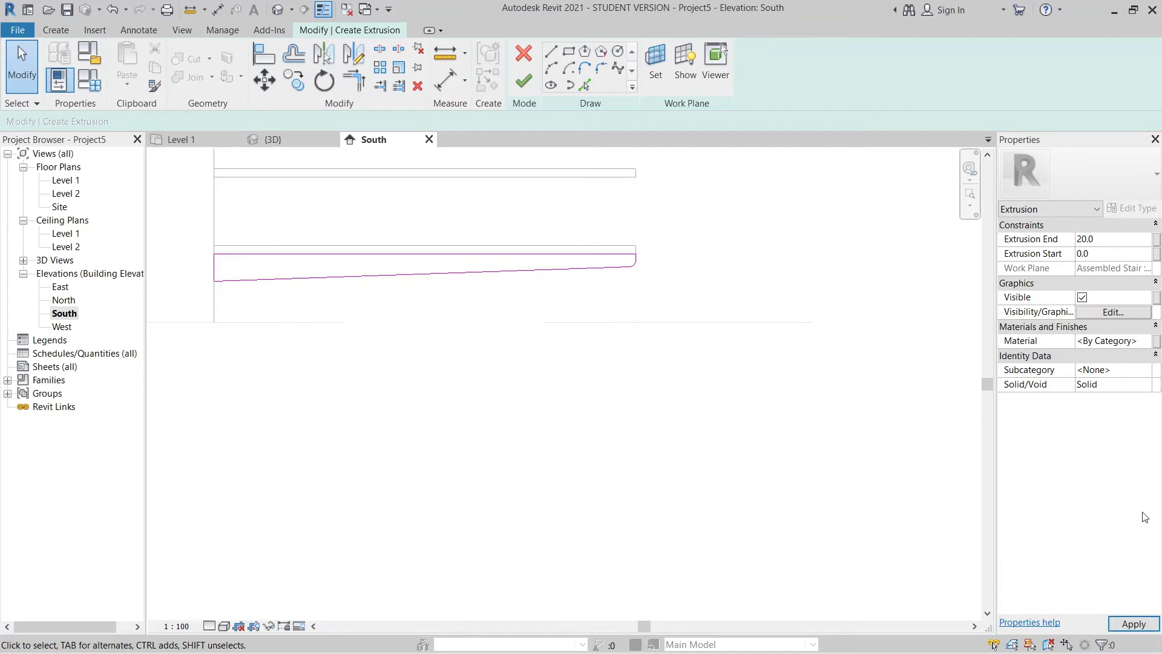
click(1133, 623)
click(524, 80)
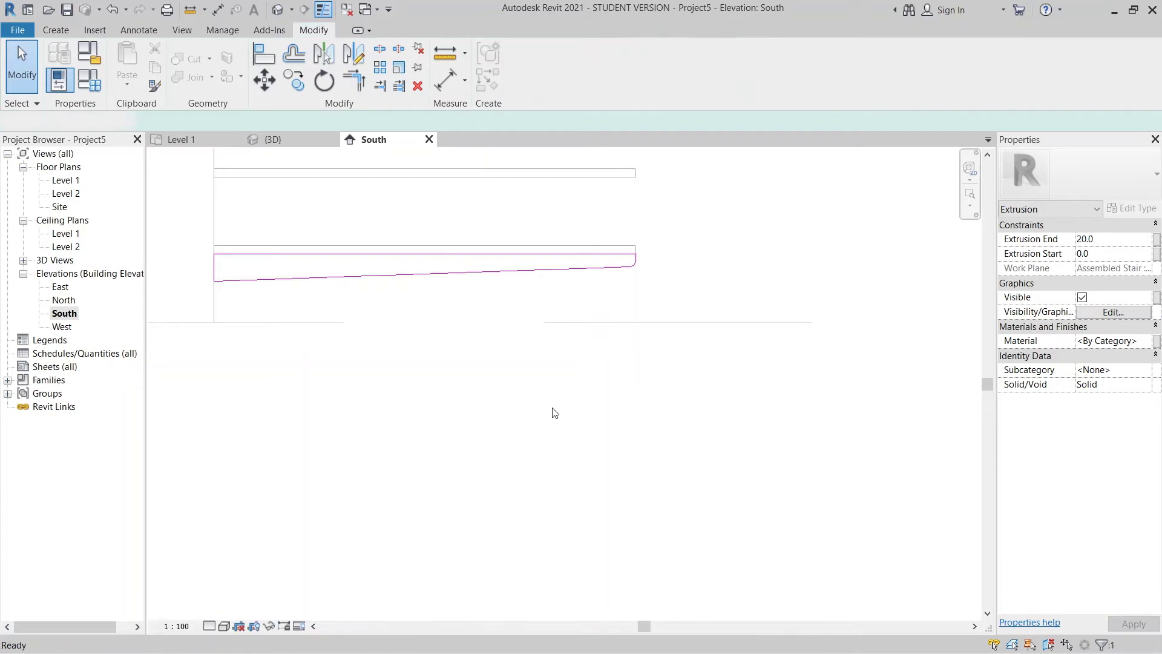
click(553, 408)
scroll(588, 362, down, 2)
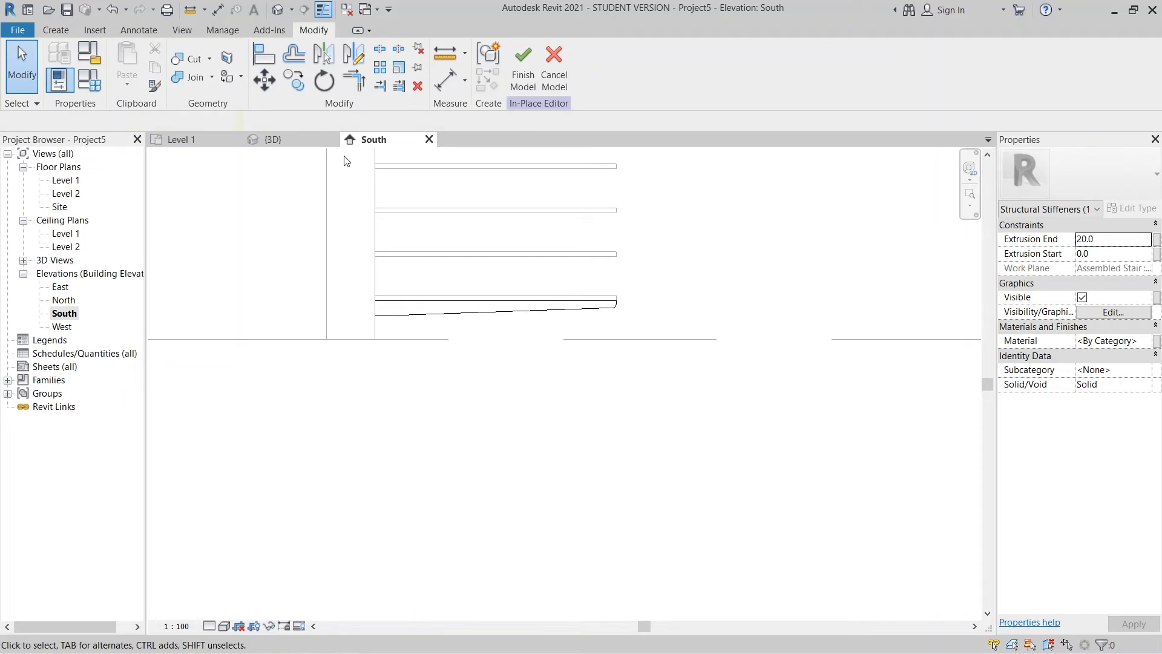
Step: In the 3D view from the right, move the stiffener horizontally along the plate's bottom edge to the middle of the lowest tread
click(293, 141)
shift+middle_drag(609, 420, 496, 409)
scroll(496, 408, up, 2)
click(924, 208)
scroll(363, 461, up, 4)
scroll(349, 531, up, 3)
middle_drag(444, 481, 869, 255)
scroll(433, 369, up, 7)
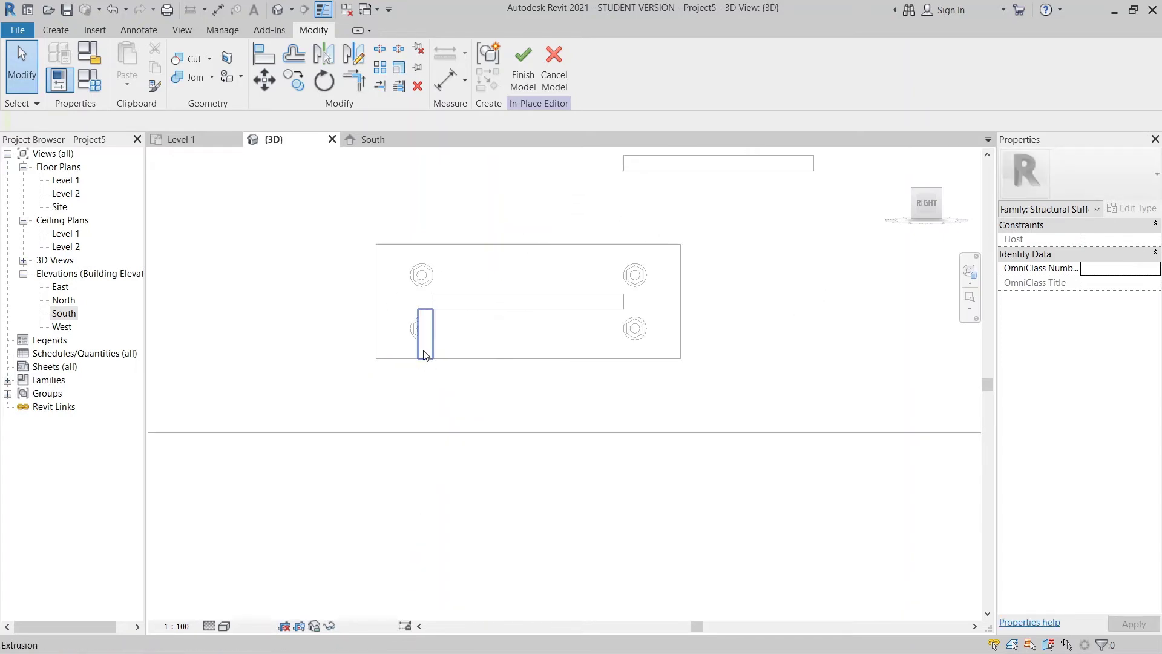
click(424, 355)
scroll(426, 403, up, 2)
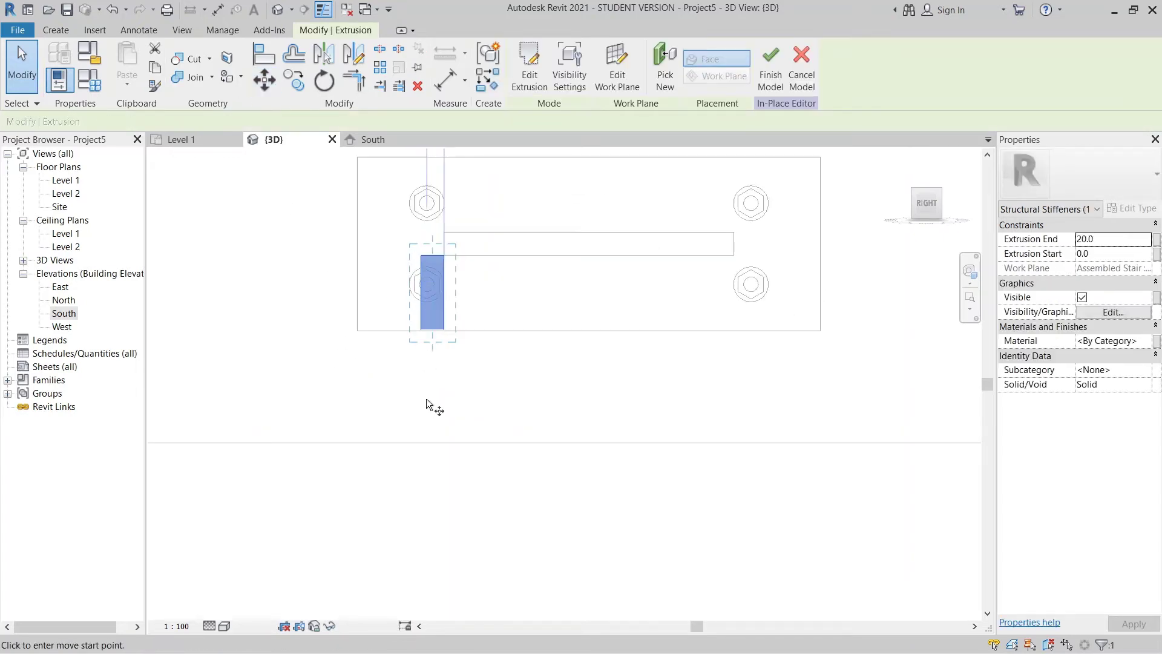
click(432, 331)
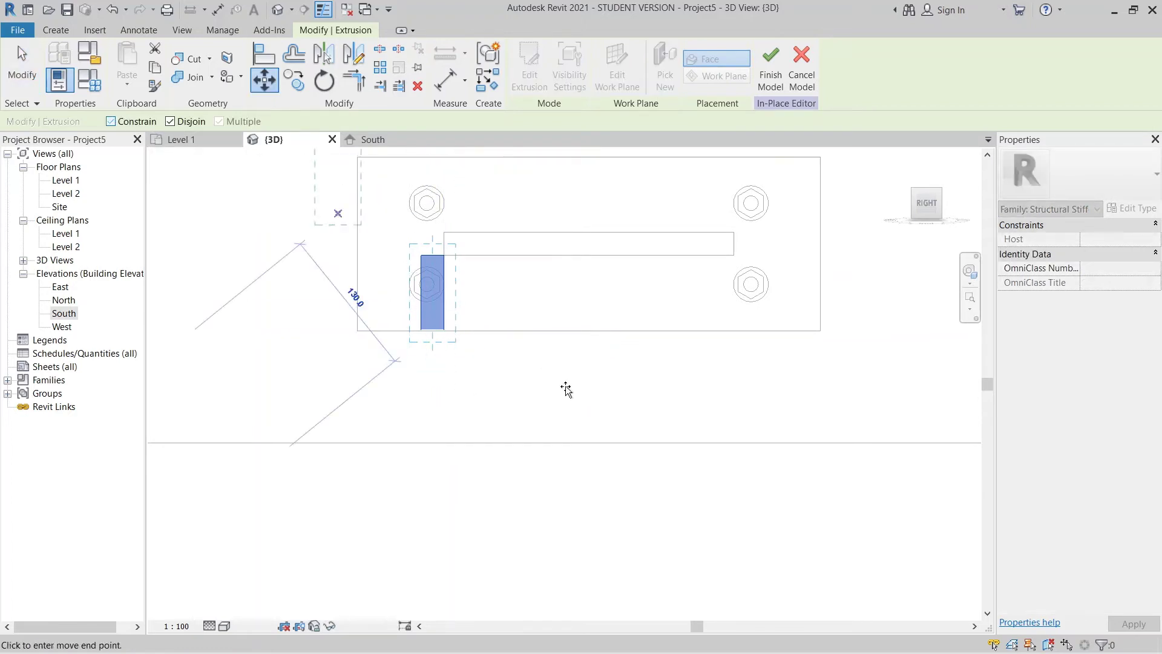
click(589, 331)
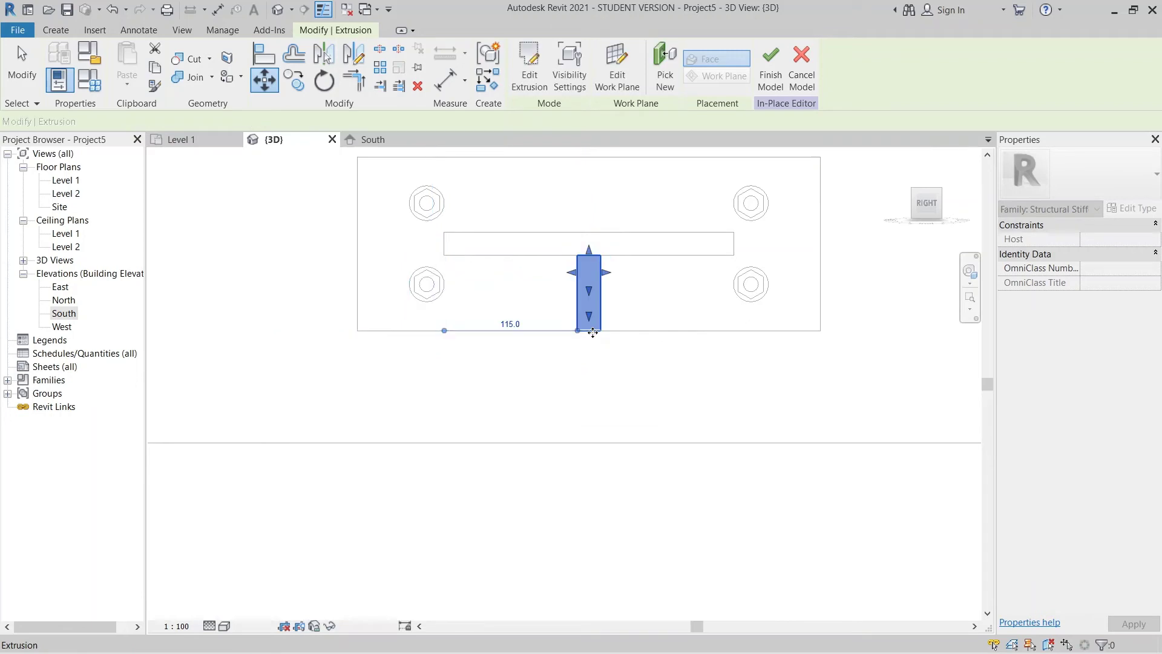
Step: Create a type material parameter named M and associate it with the stiffener extrusion's material
shift+middle_drag(625, 371, 690, 376)
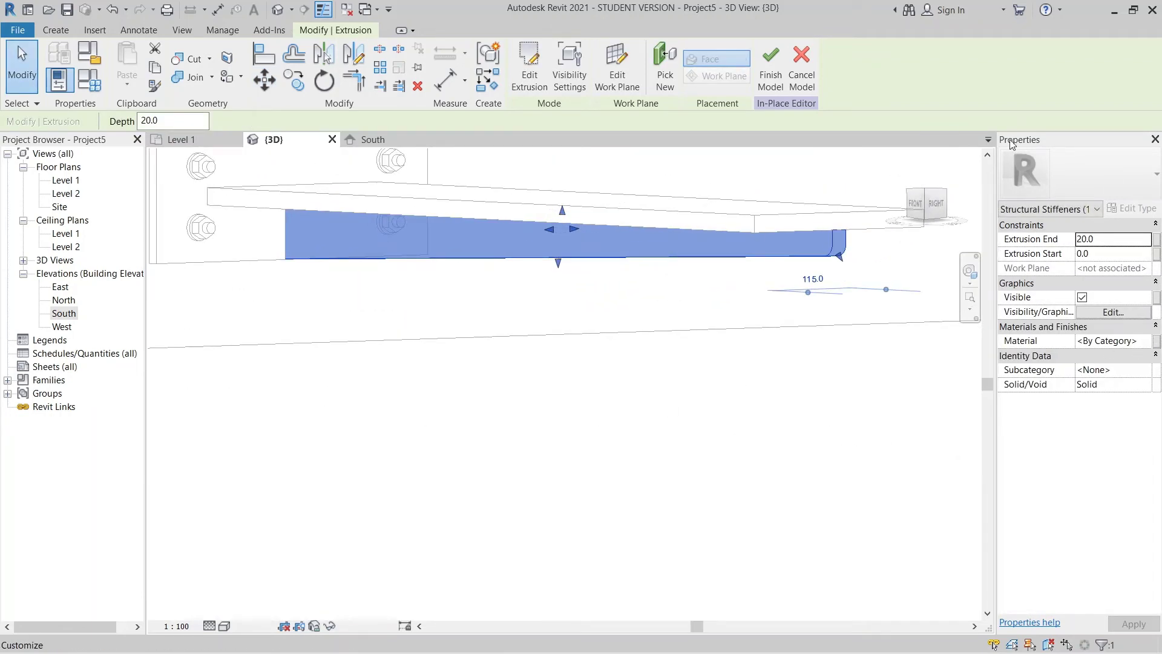
click(1156, 341)
click(364, 396)
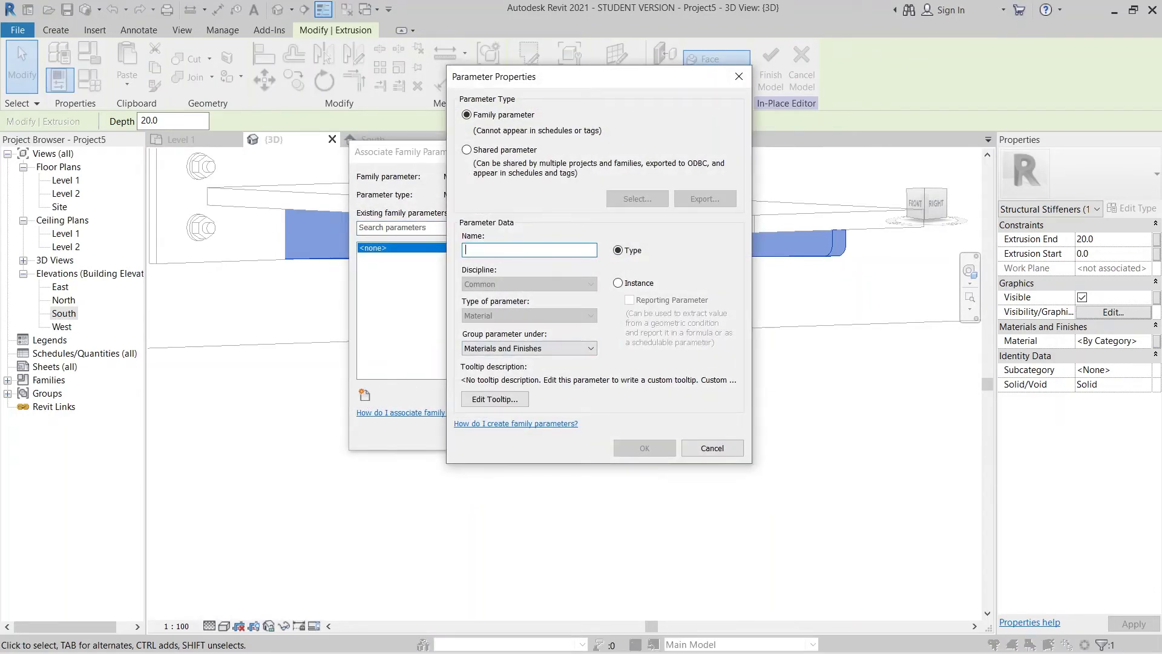
text(M)
key(Return)
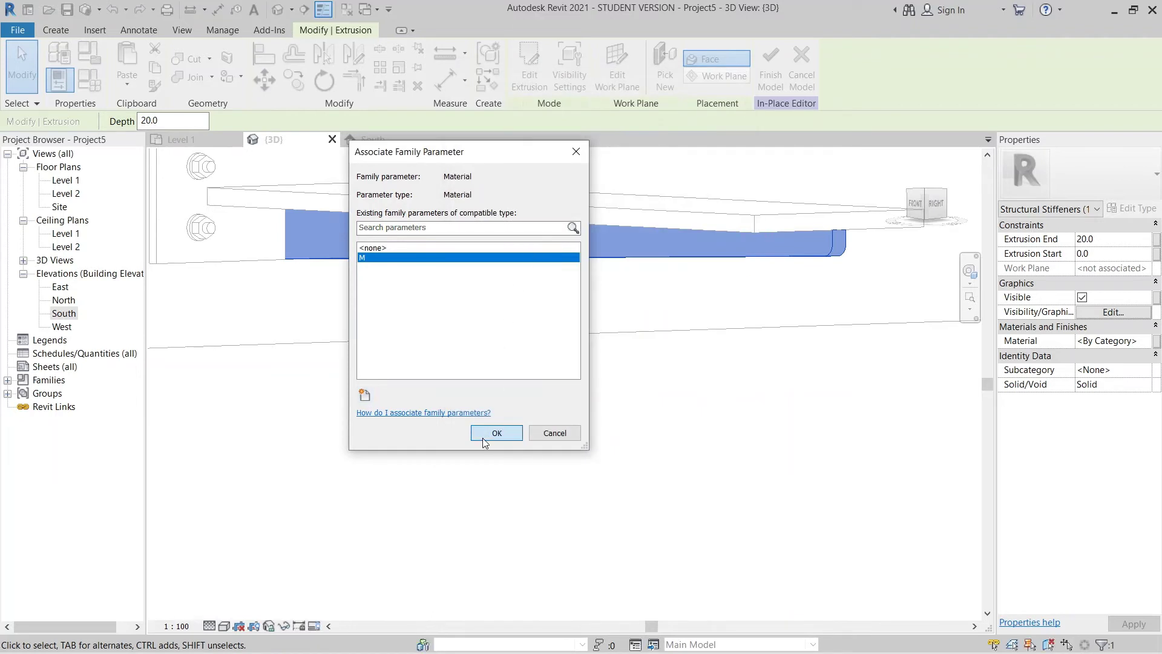
click(484, 438)
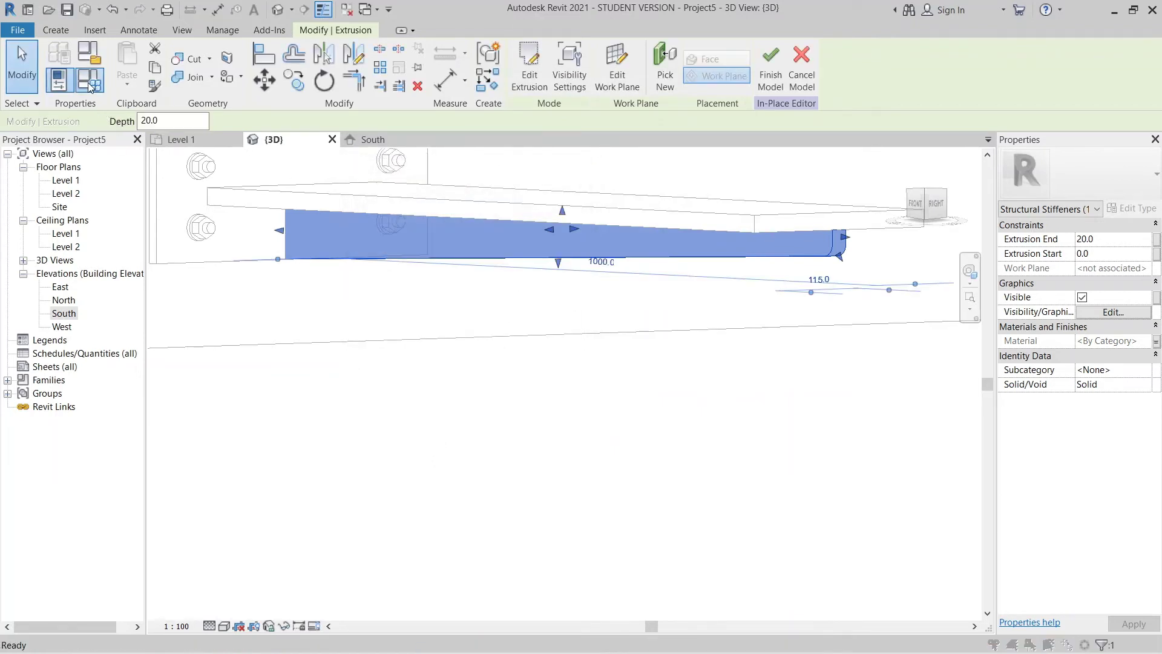
Step: In the family types, assign the Steel stair material to parameter M
click(89, 85)
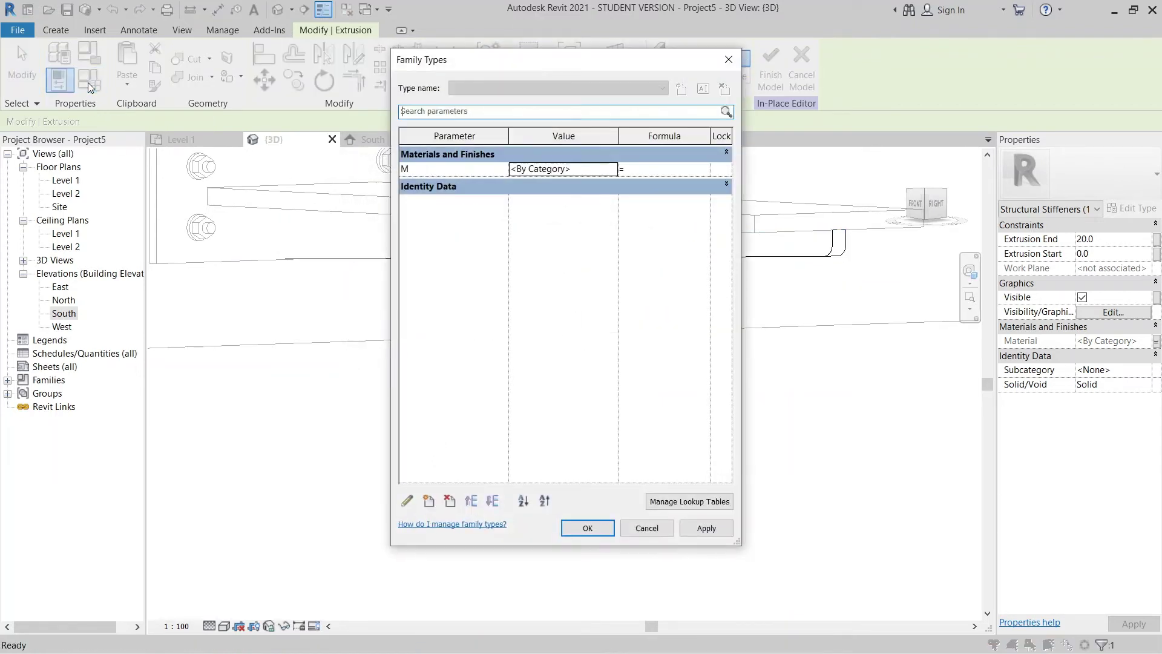
click(611, 169)
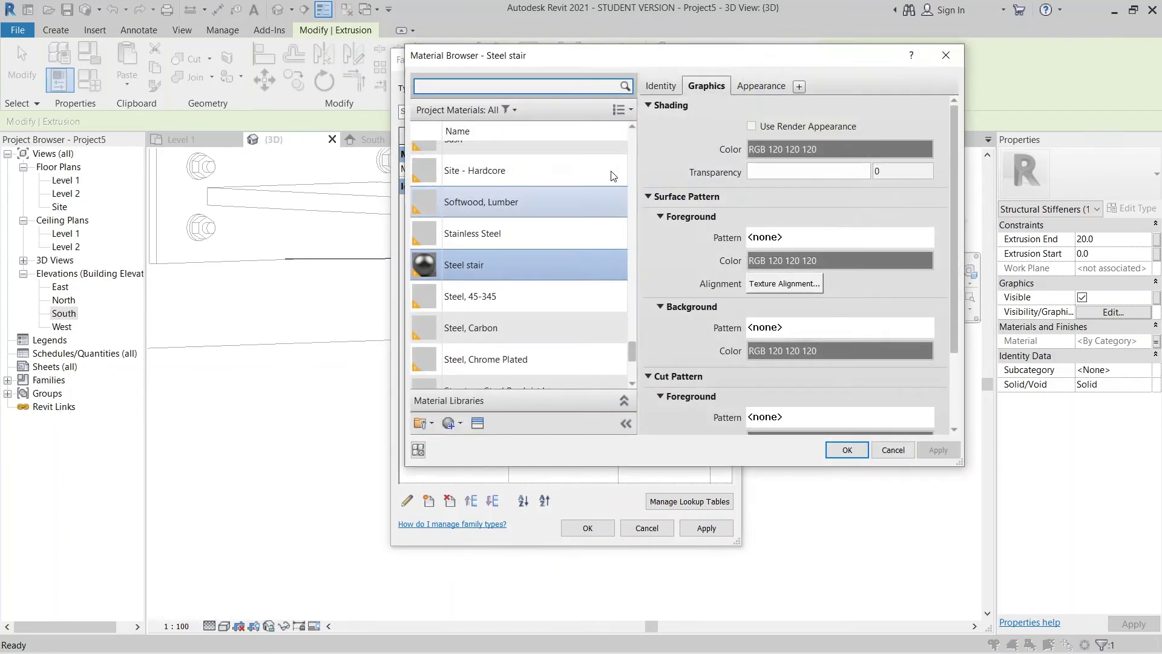
key(Return)
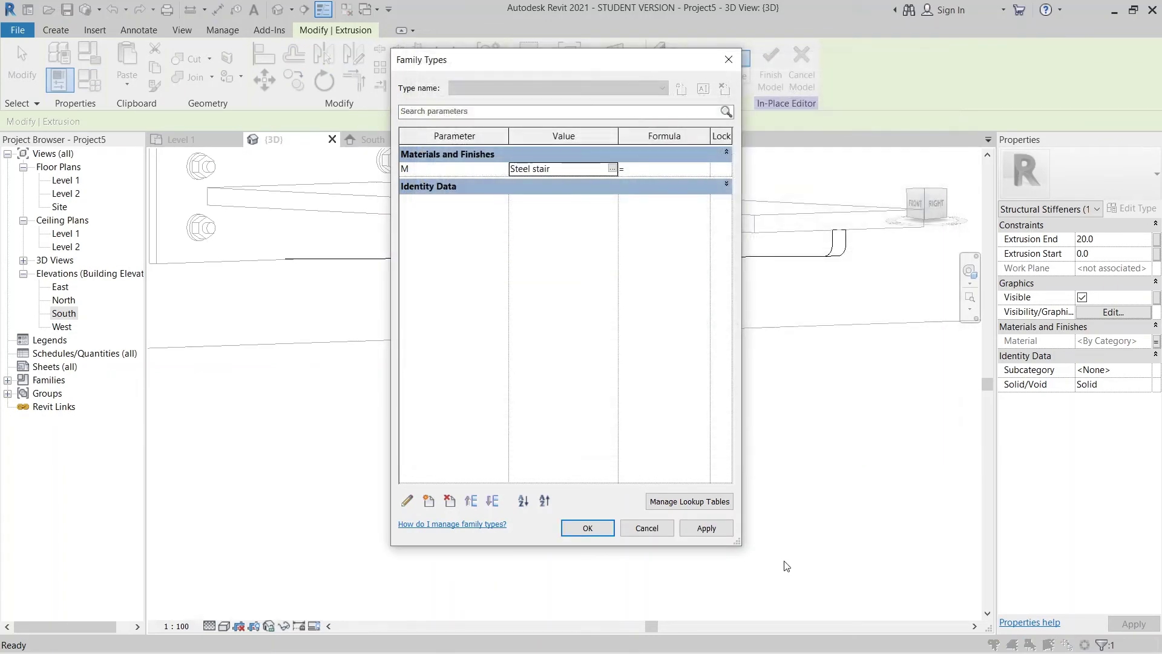
click(587, 528)
Step: Check the stiffener's fit against the wall plate from the front and finish the in-place model
shift+middle_drag(596, 537, 440, 291)
shift+middle_drag(465, 353, 534, 382)
click(449, 238)
shift+middle_drag(495, 342, 936, 234)
click(924, 206)
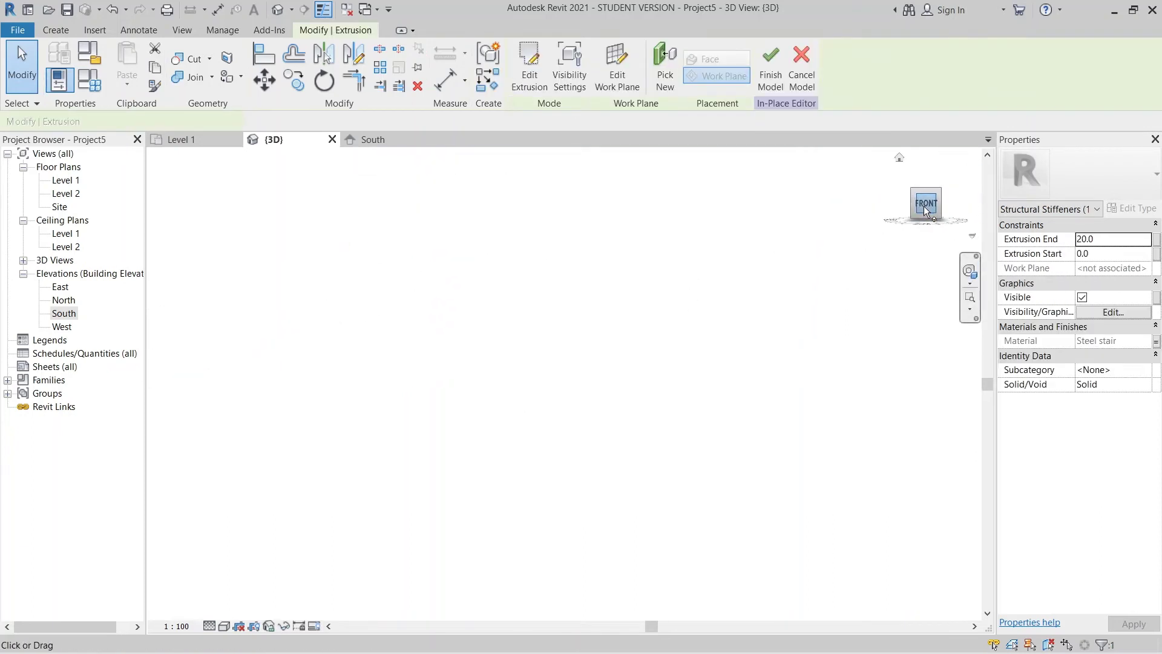
scroll(331, 411, up, 5)
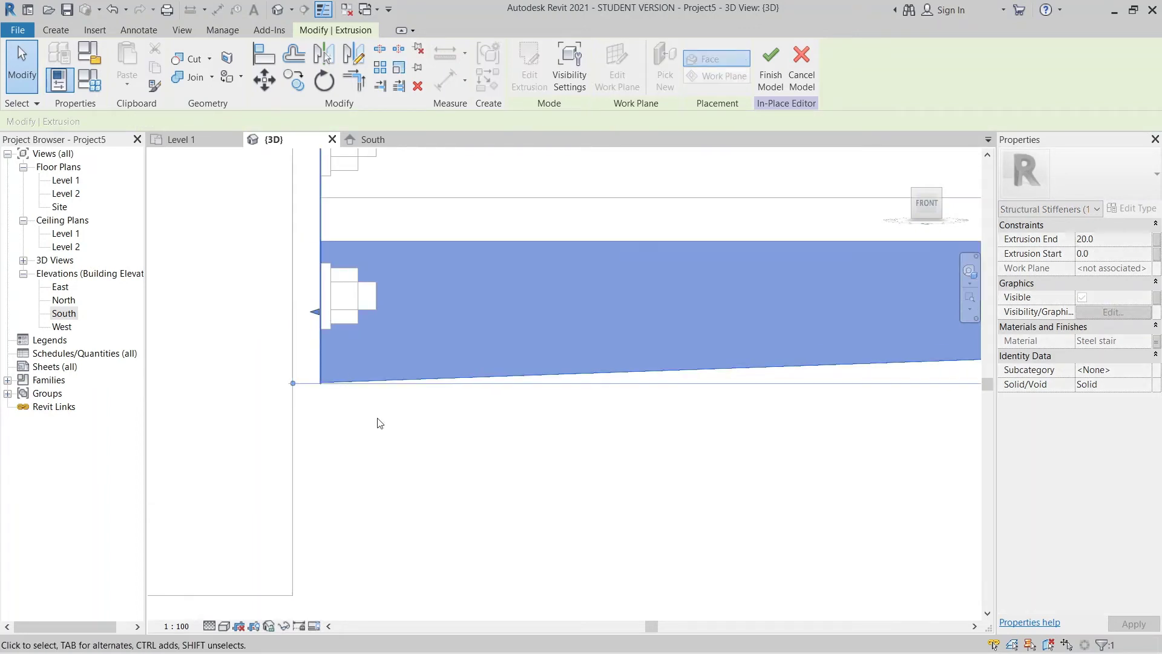
click(423, 454)
shift+middle_drag(423, 453, 573, 371)
click(523, 67)
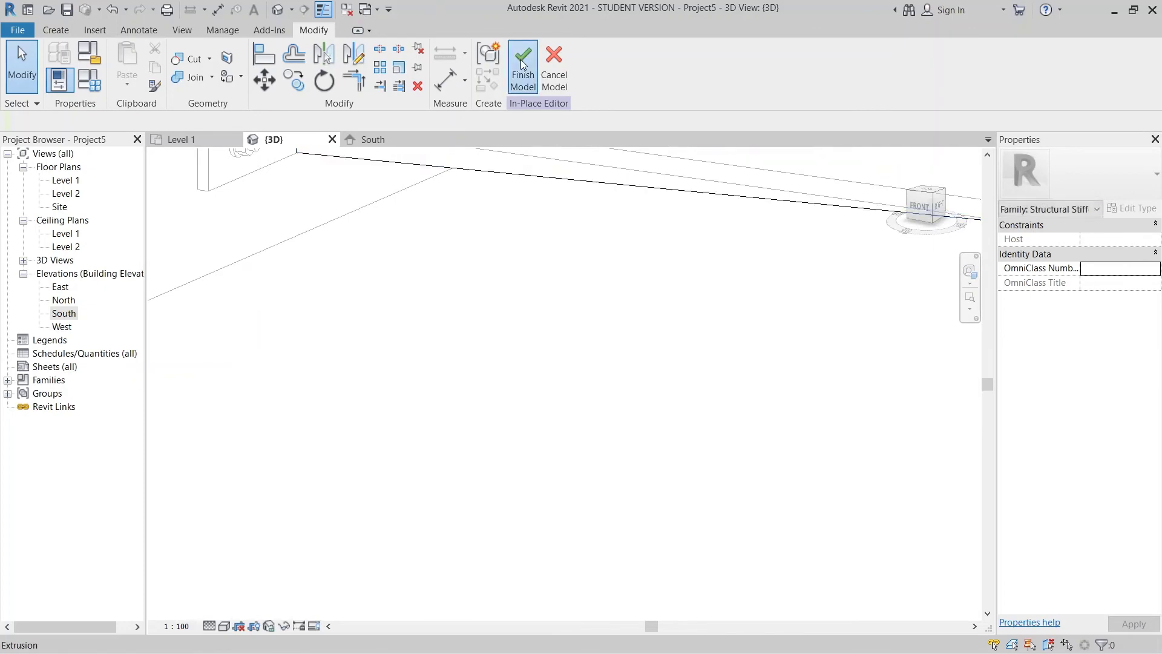
Step: With multiple copying on, copy the stiffener, wall plate and anchors from the lowest tread's top-edge midpoint to that of the second tread
scroll(572, 362, down, 3)
shift+middle_drag(678, 421, 598, 284)
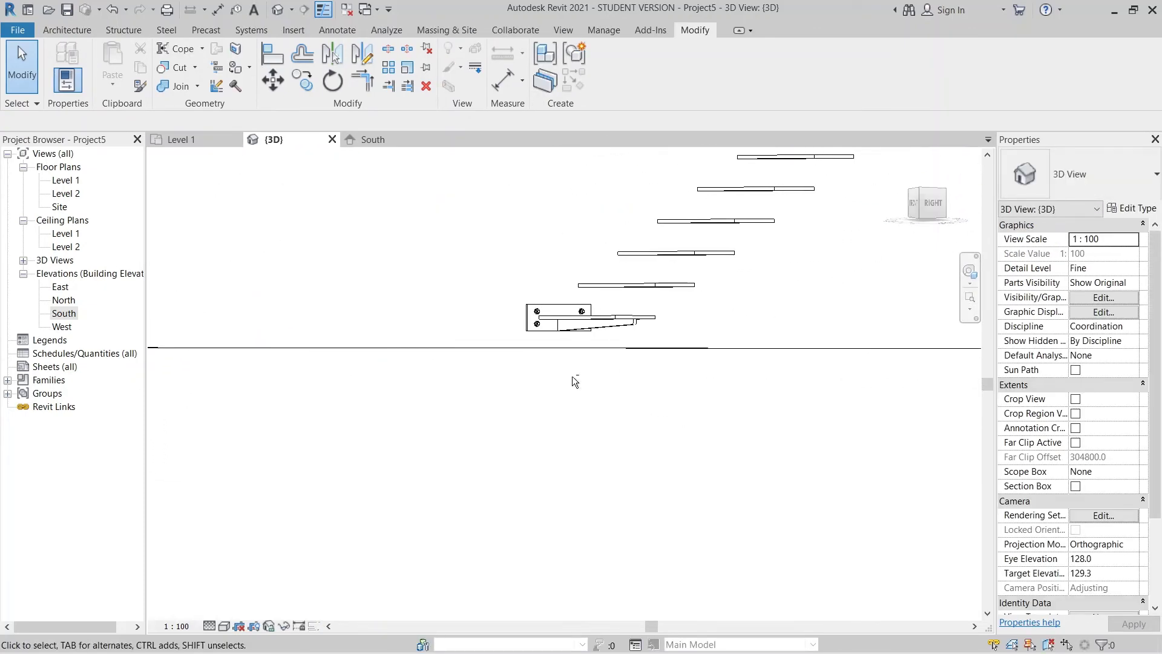
scroll(554, 342, up, 5)
click(599, 285)
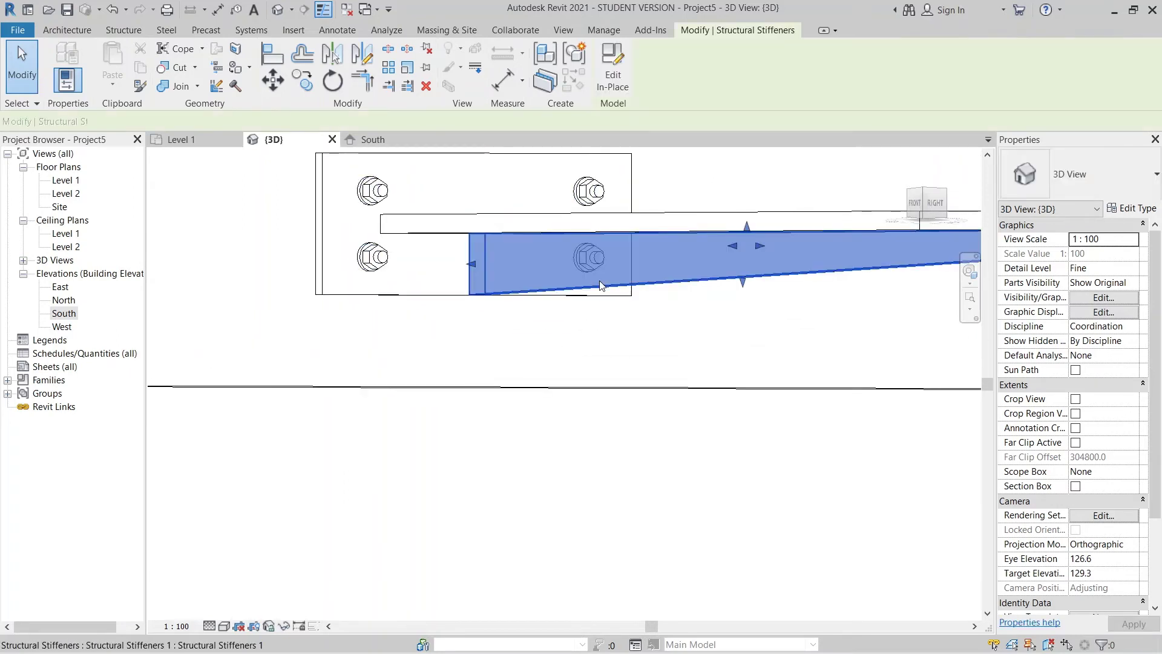
ctrl+click(353, 296)
ctrl+click(440, 272)
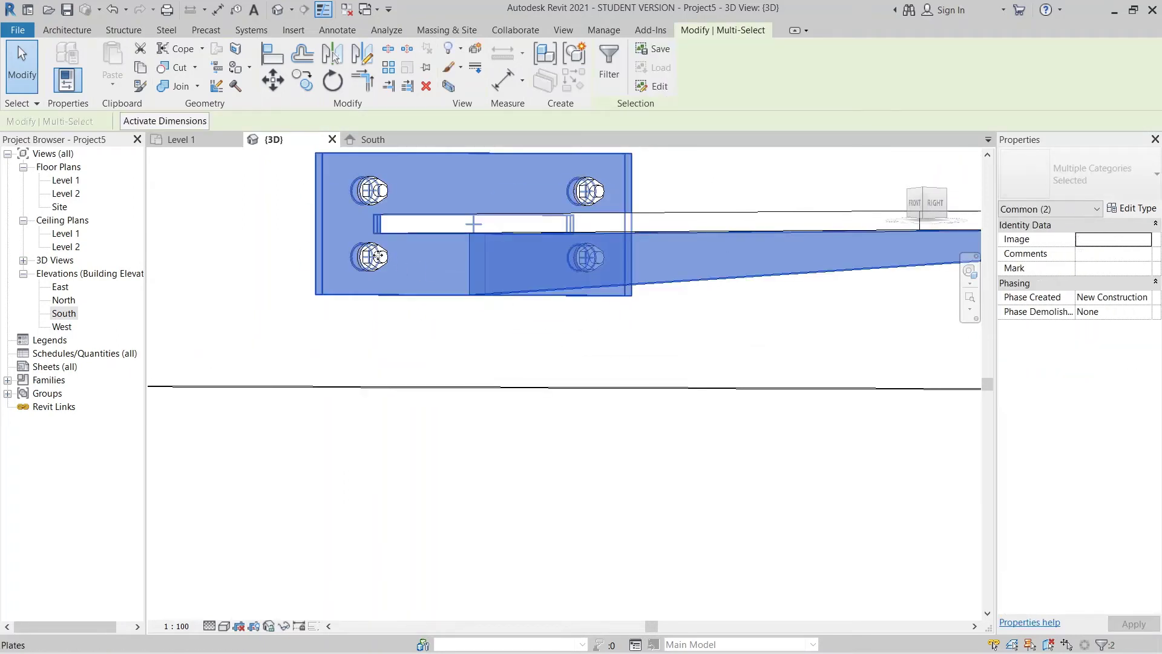
scroll(532, 401, down, 3)
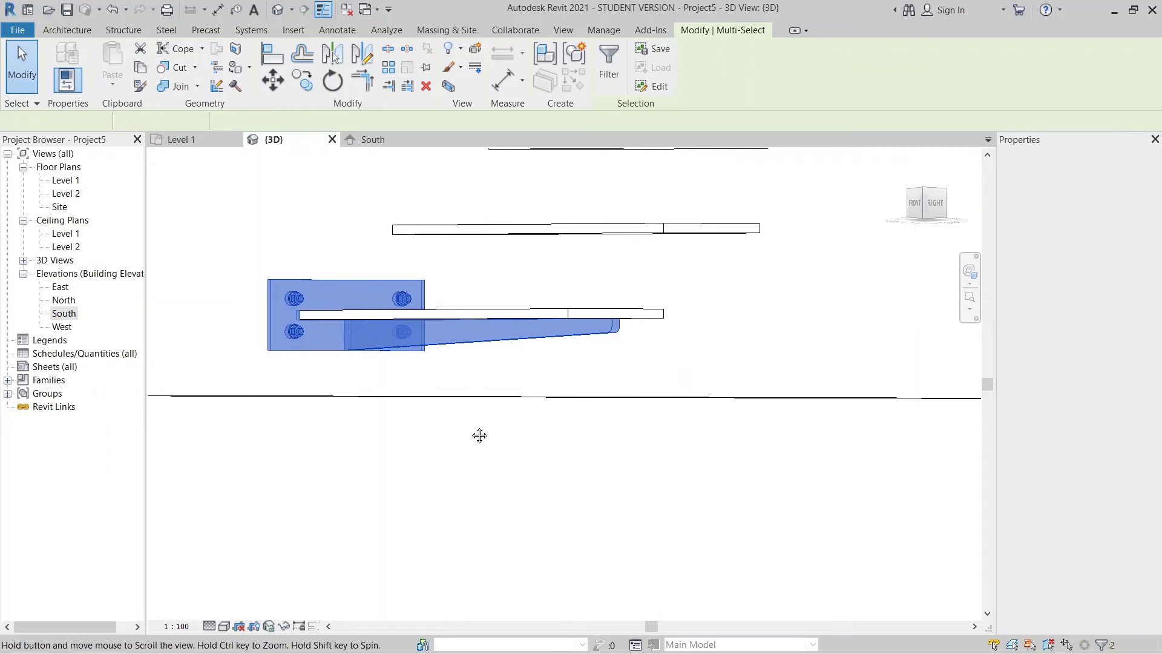
click(937, 205)
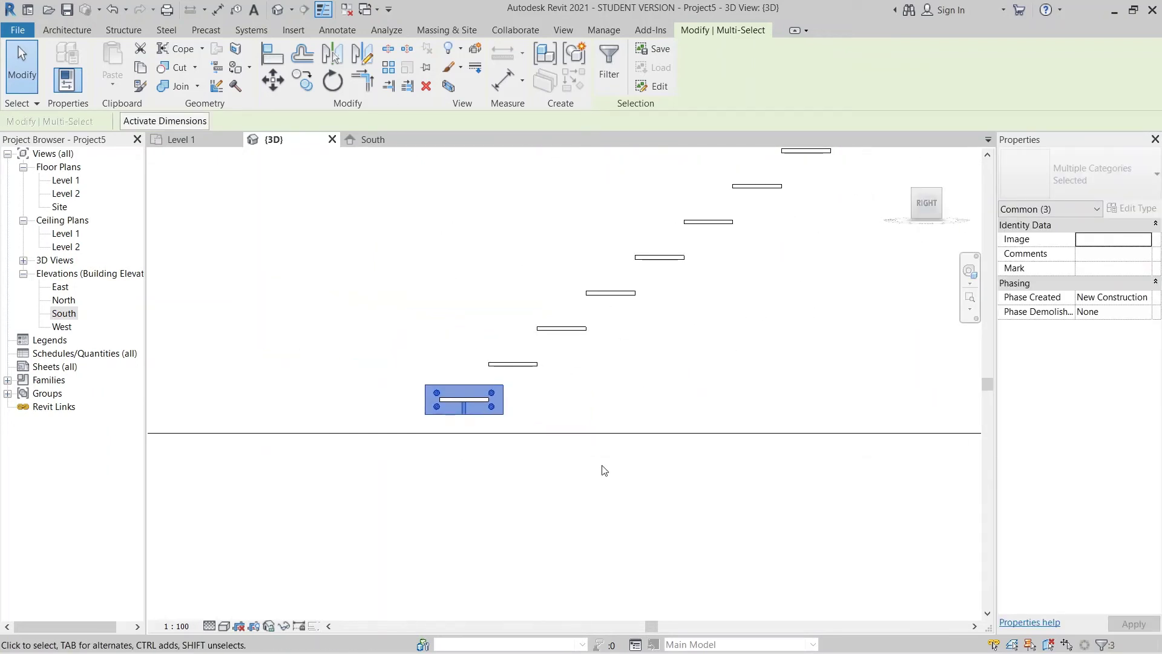
key(c)
key(o)
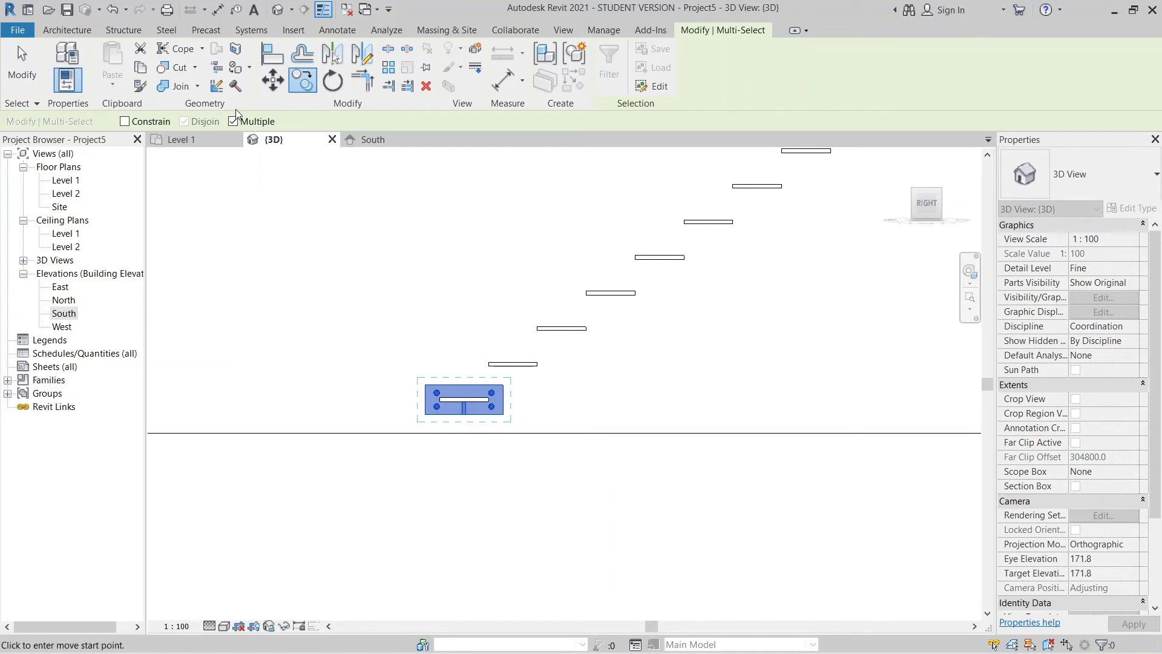
scroll(488, 339, up, 5)
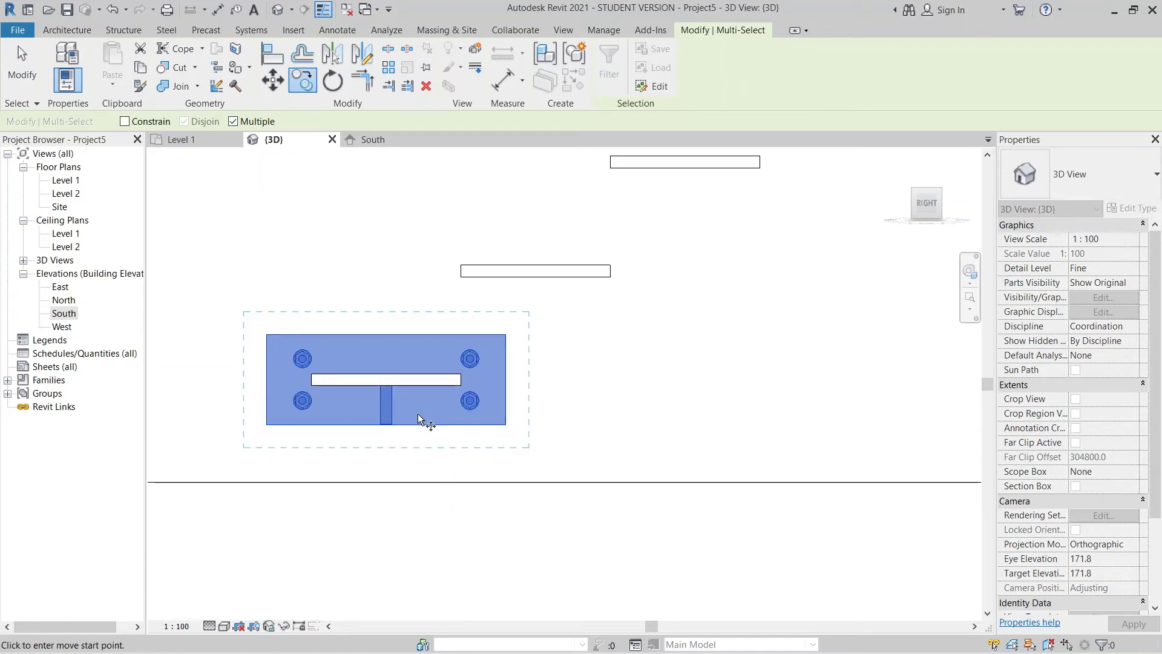
click(386, 387)
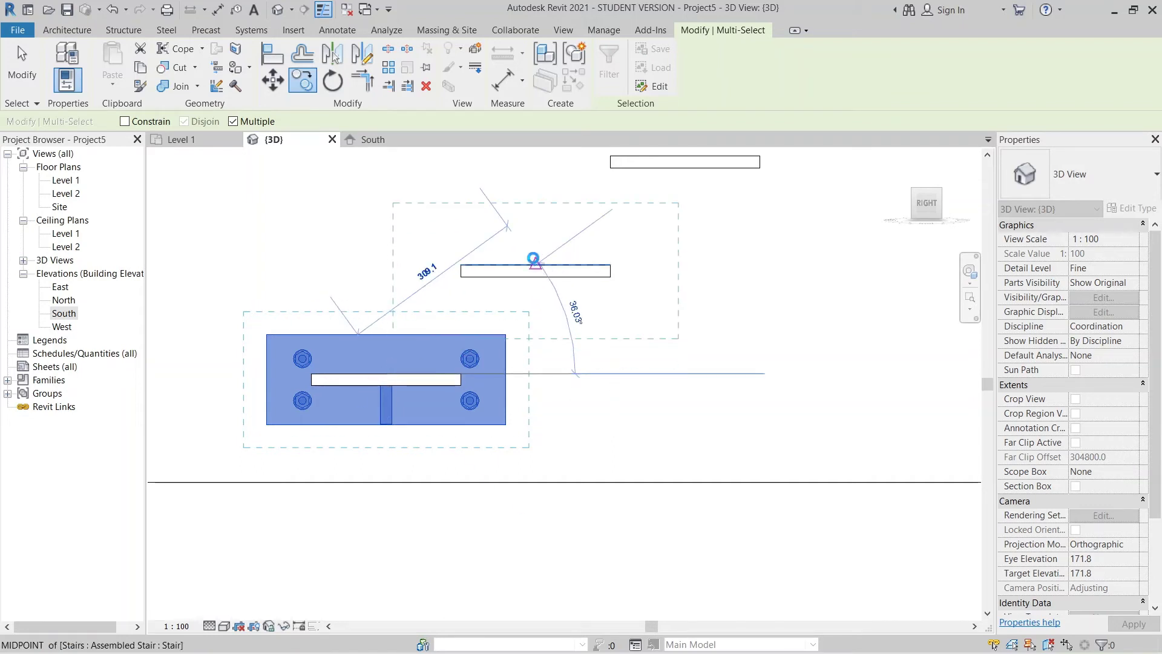
click(535, 262)
Step: Place further copies of the stiffener, plate and anchor set at the top-edge midpoint of each following tread up to the topmost one
middle_drag(535, 261, 428, 431)
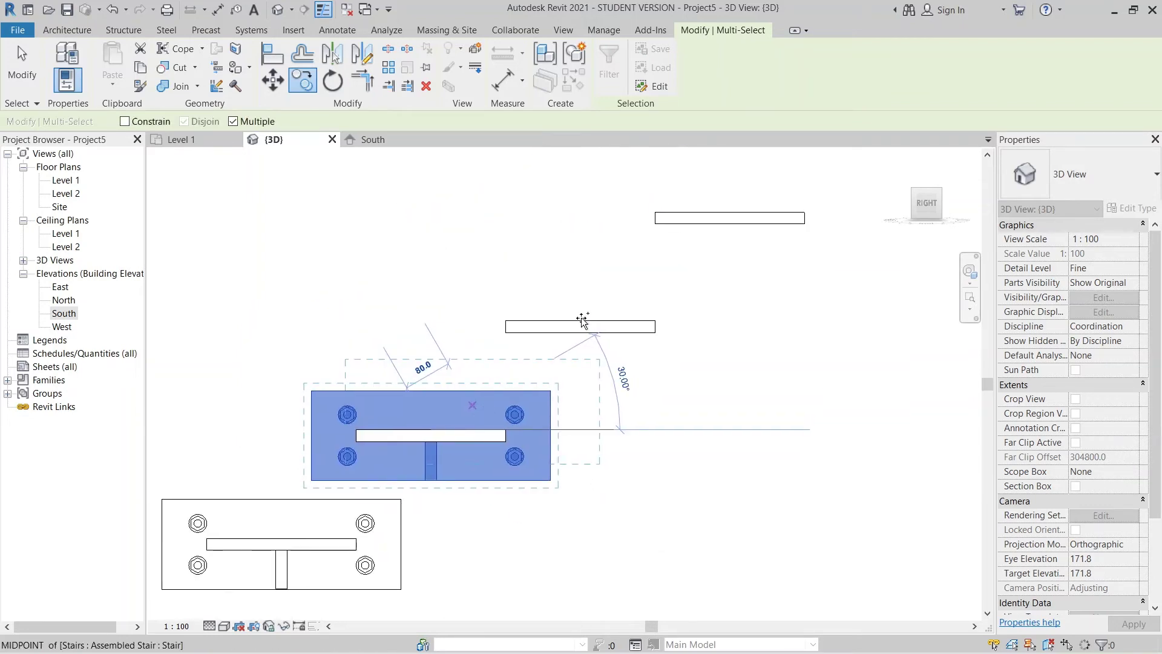
middle_drag(580, 318, 542, 418)
click(637, 331)
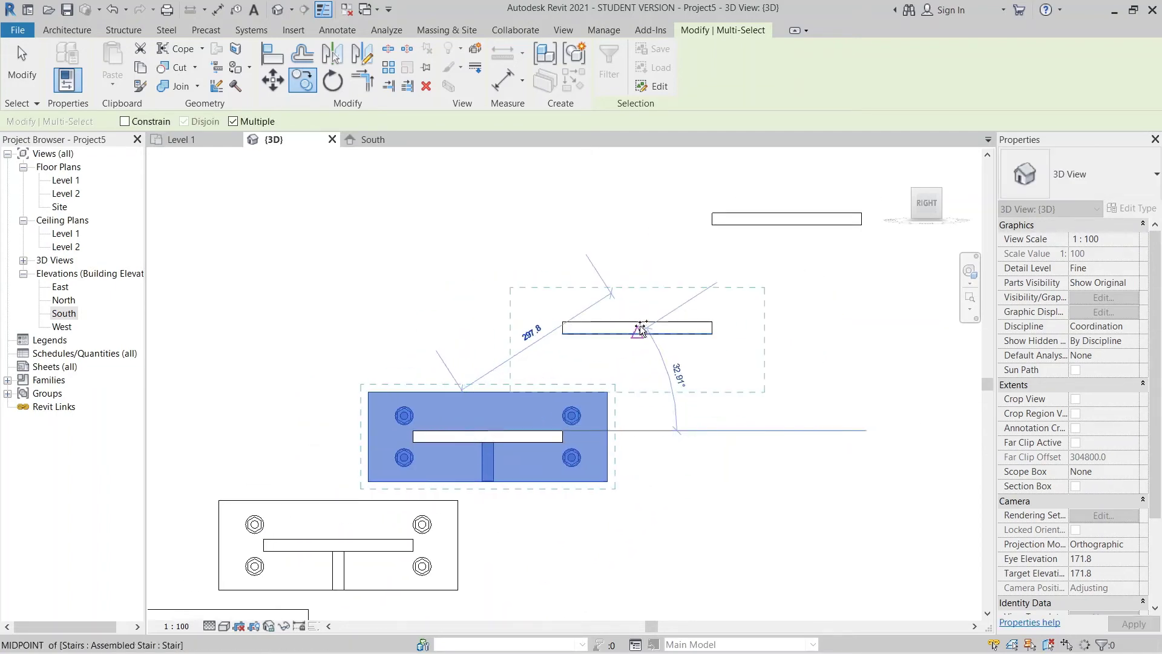
middle_drag(642, 323, 642, 392)
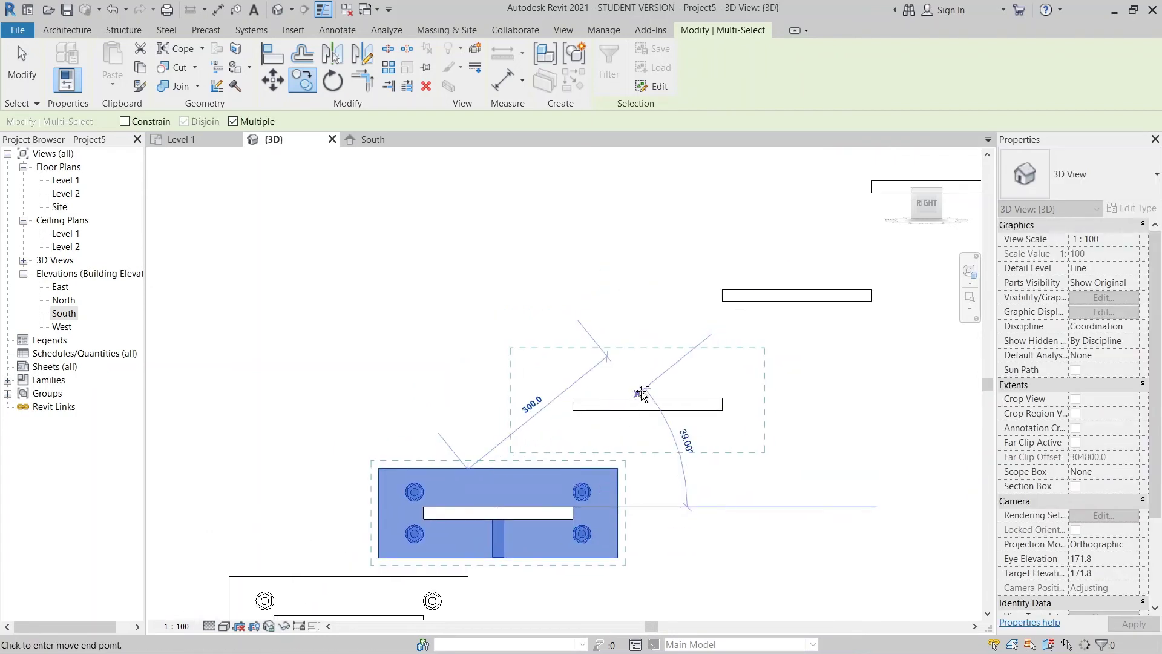
click(649, 396)
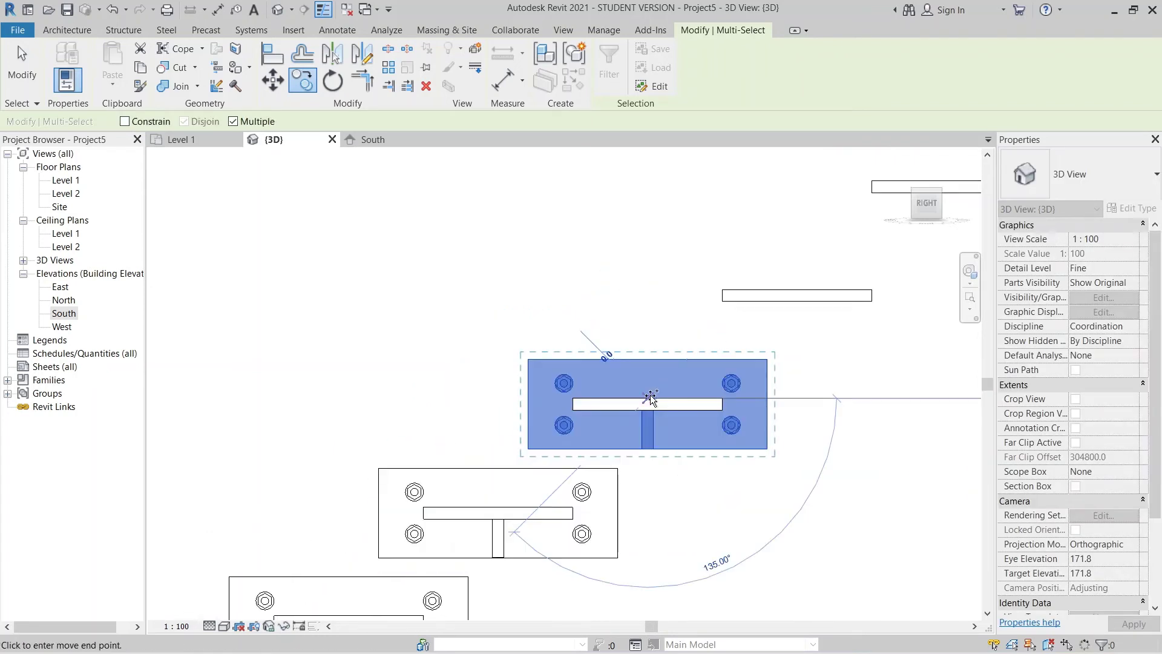
click(790, 290)
scroll(793, 311, down, 1)
middle_drag(792, 312, 429, 528)
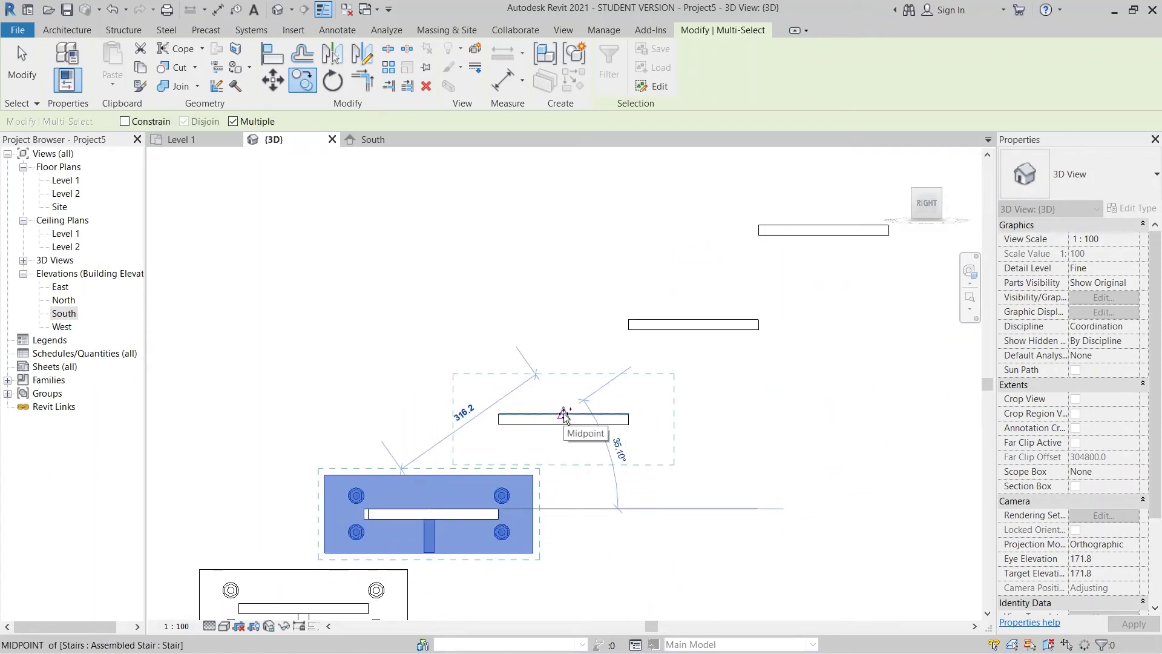
click(640, 348)
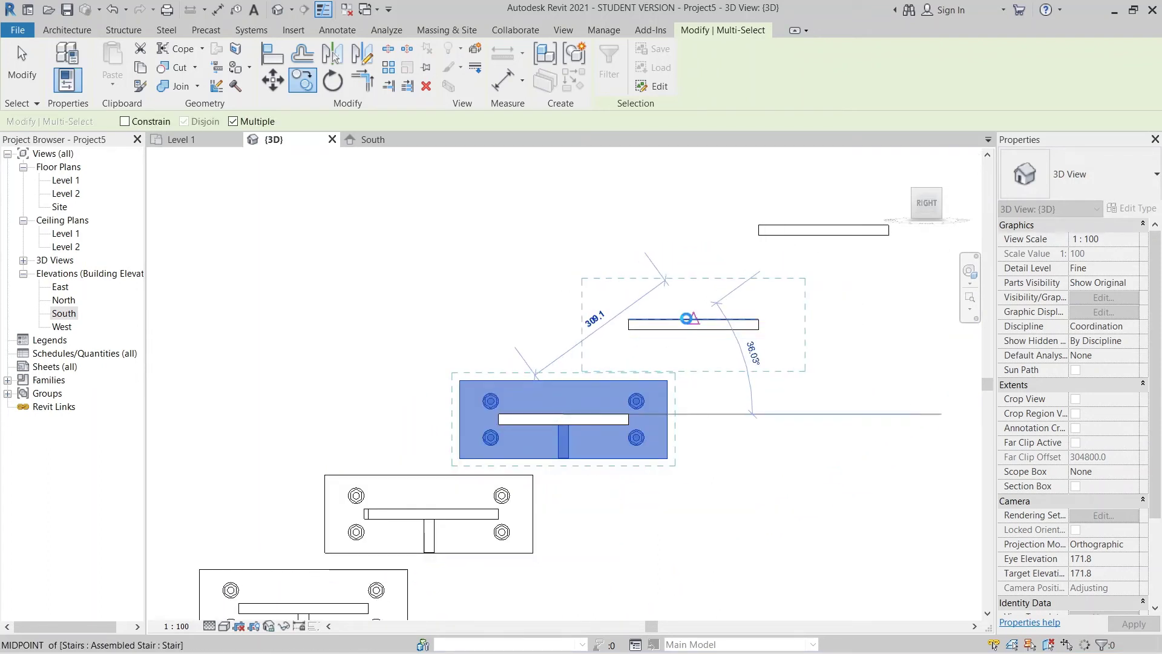
click(688, 320)
scroll(814, 262, down, 1)
middle_drag(815, 262, 675, 380)
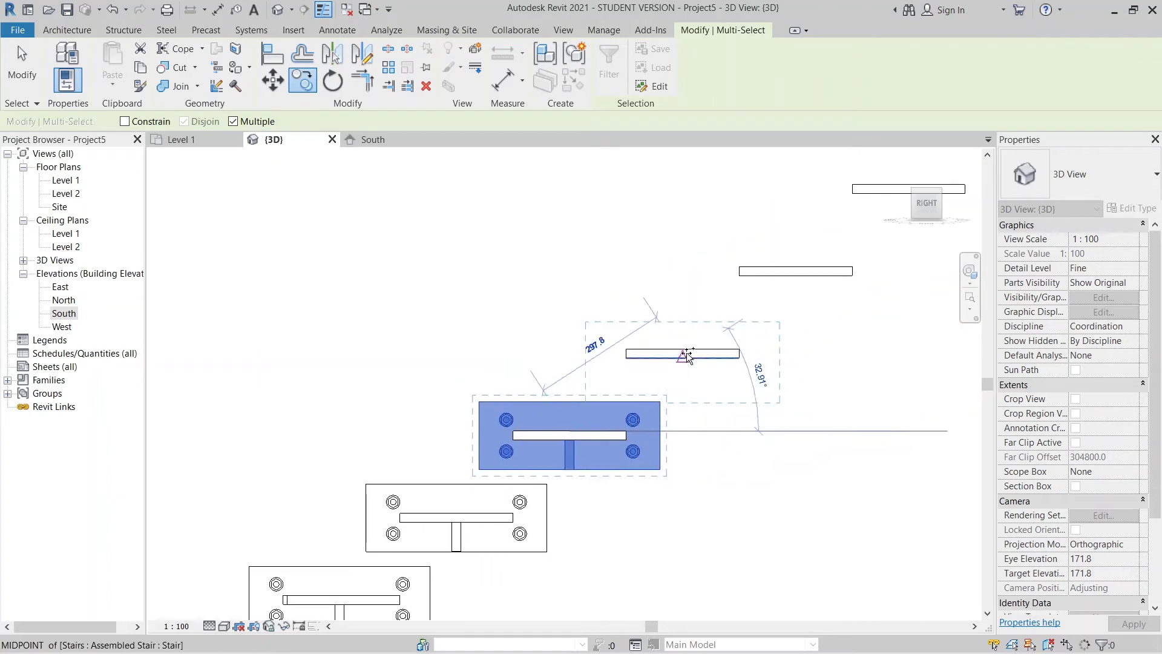
click(686, 351)
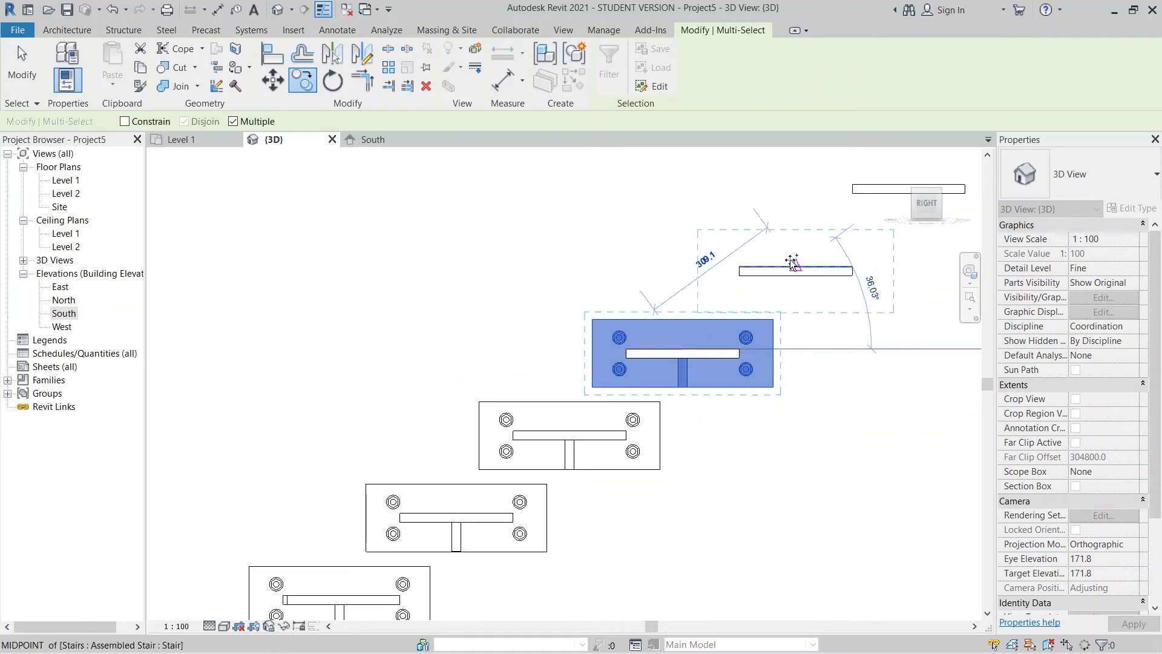
click(791, 265)
middle_drag(844, 241, 729, 353)
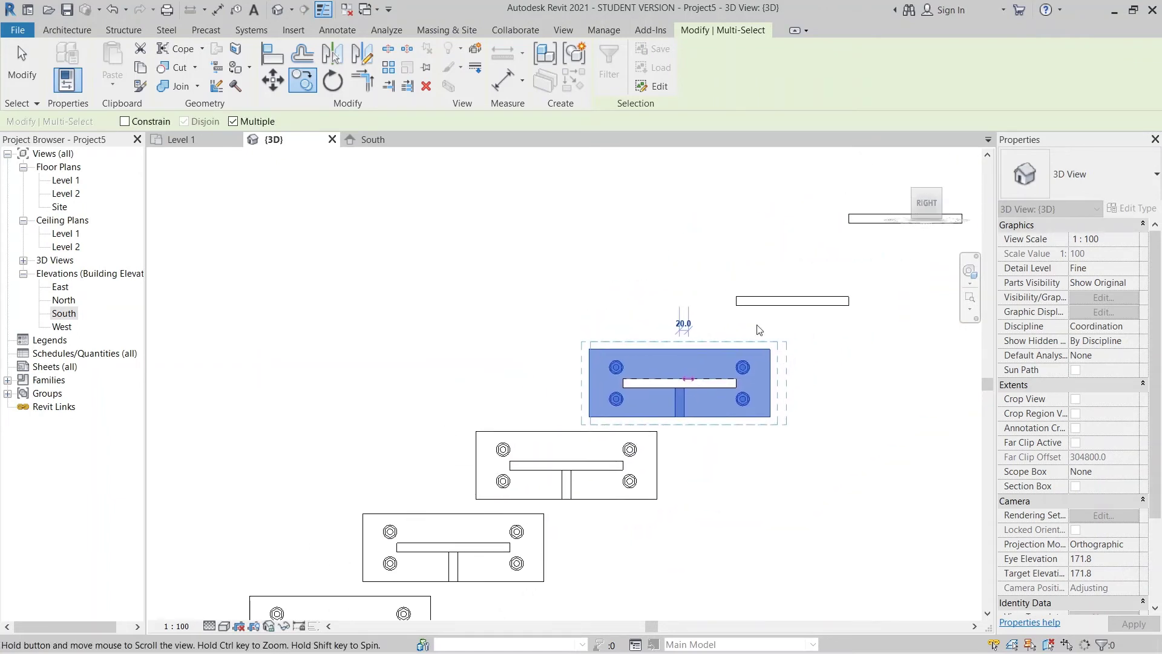
click(810, 301)
scroll(808, 315, down, 2)
middle_drag(805, 321, 569, 425)
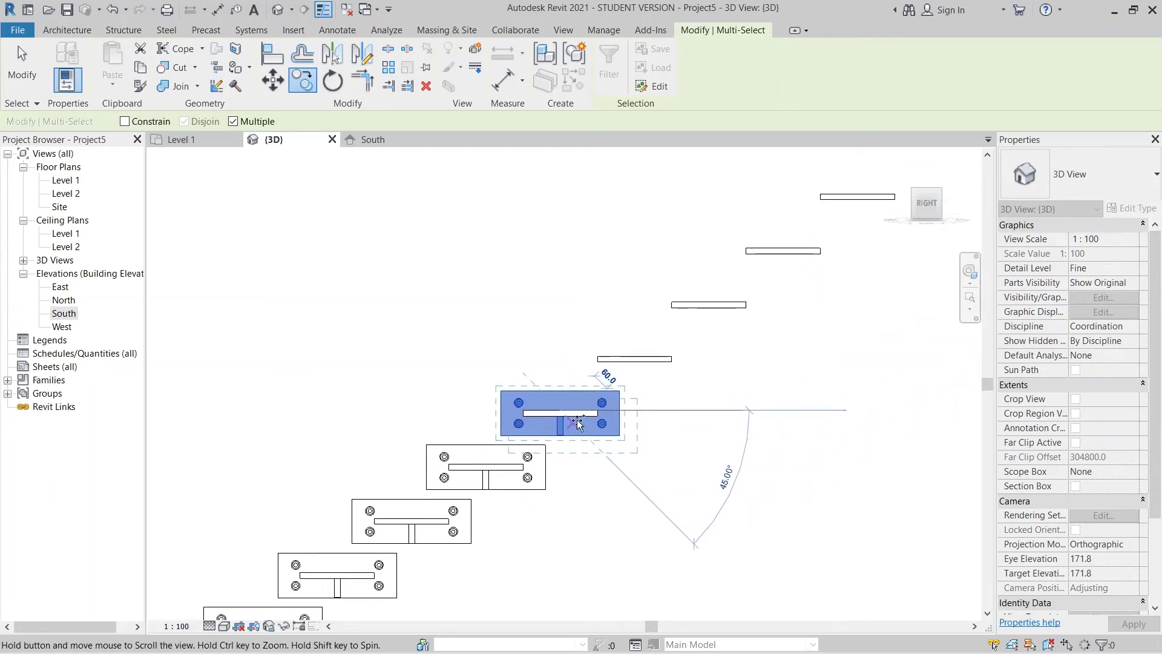
click(668, 341)
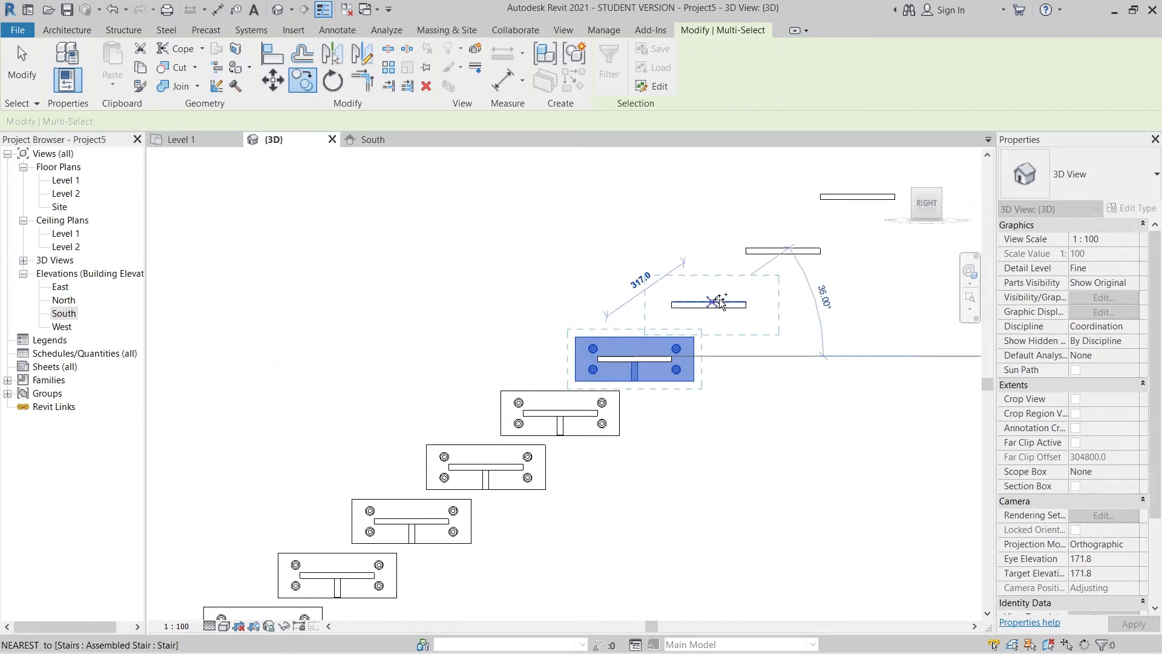
click(780, 248)
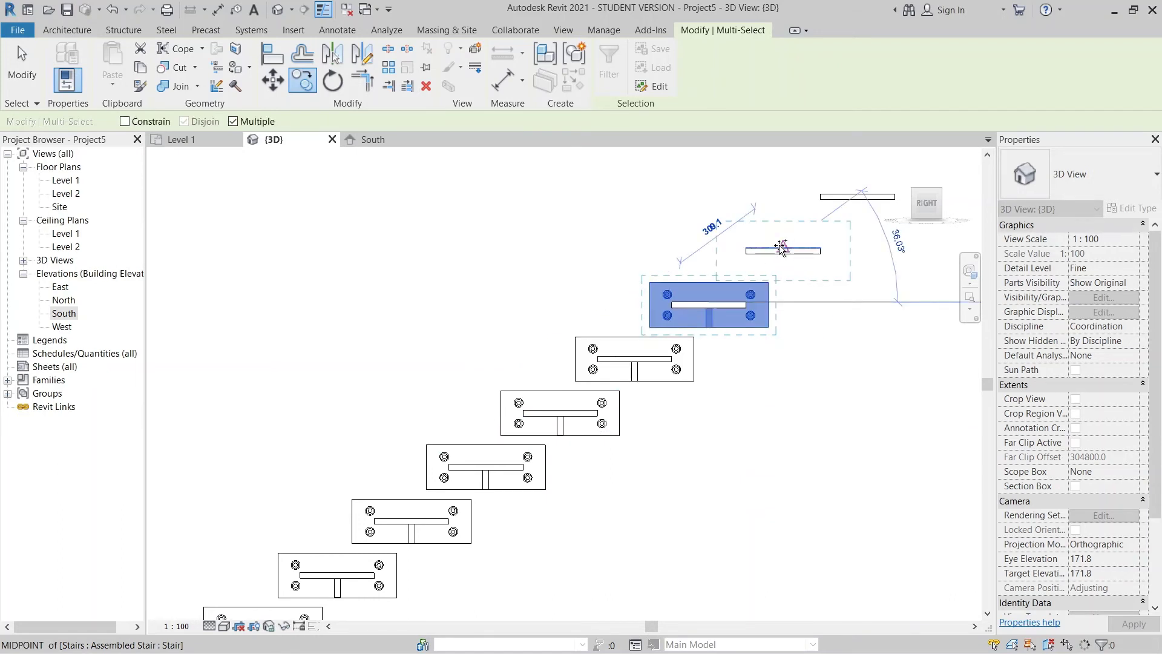
middle_drag(783, 249, 666, 376)
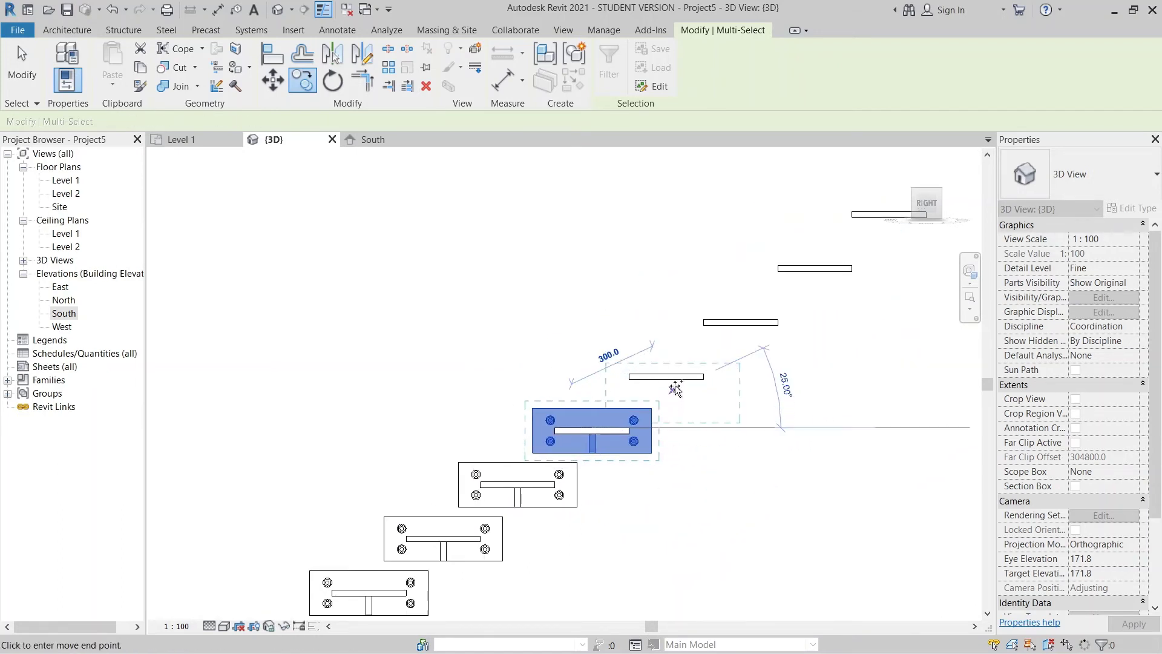
click(666, 375)
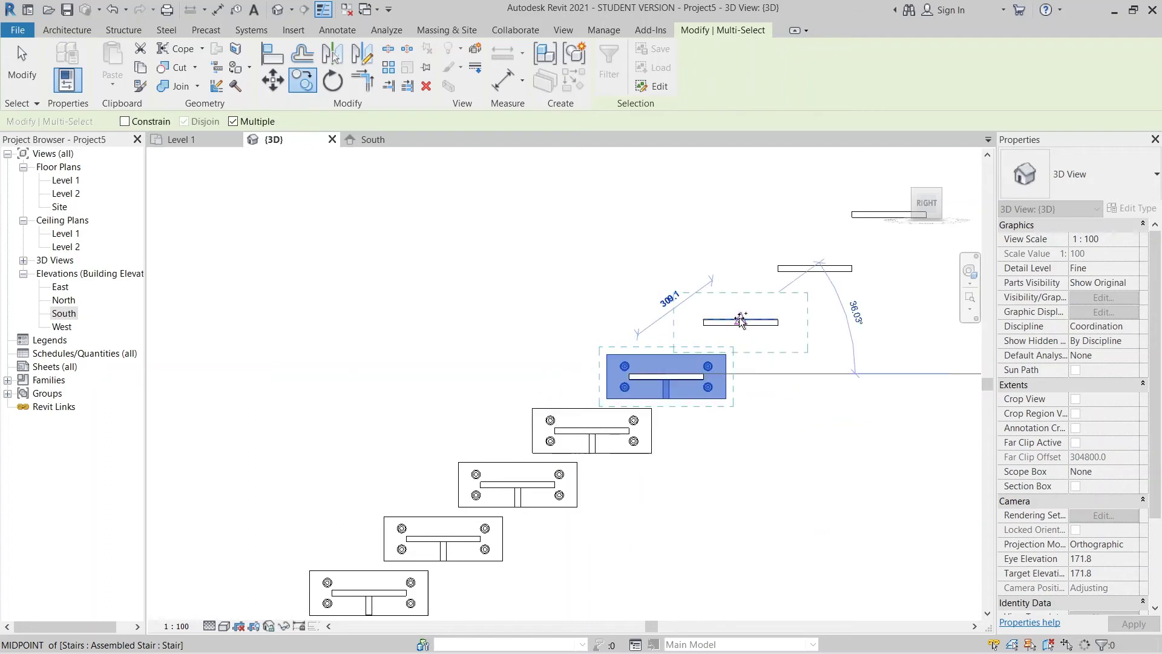
click(813, 269)
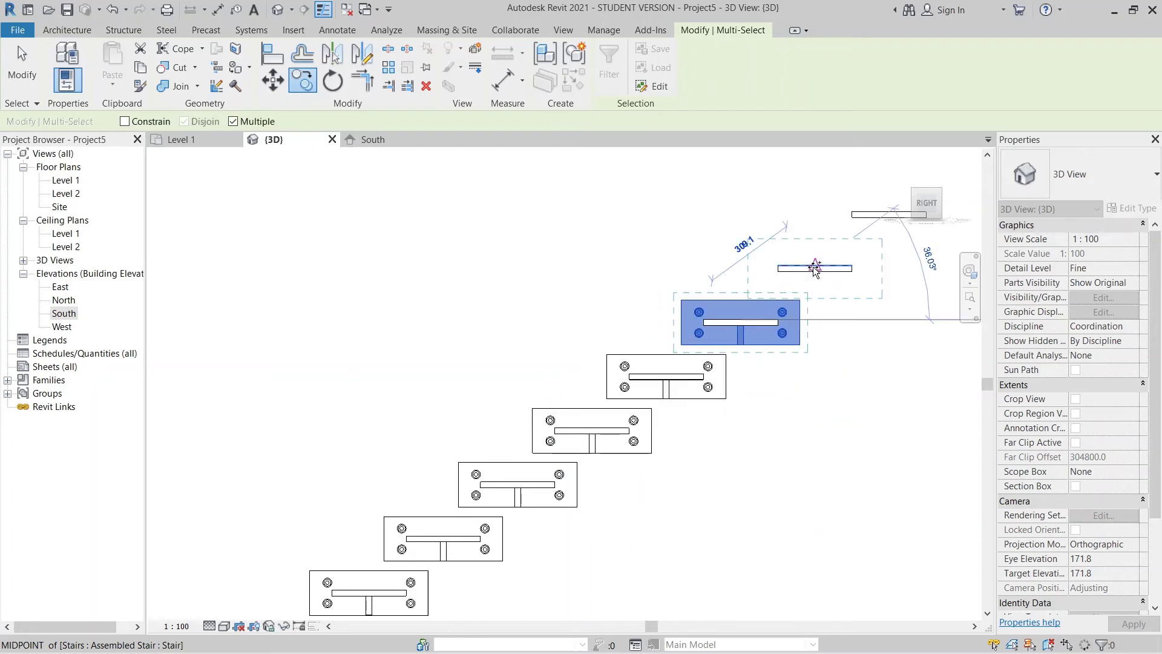
click(813, 267)
scroll(754, 373, down, 1)
middle_drag(754, 372, 592, 479)
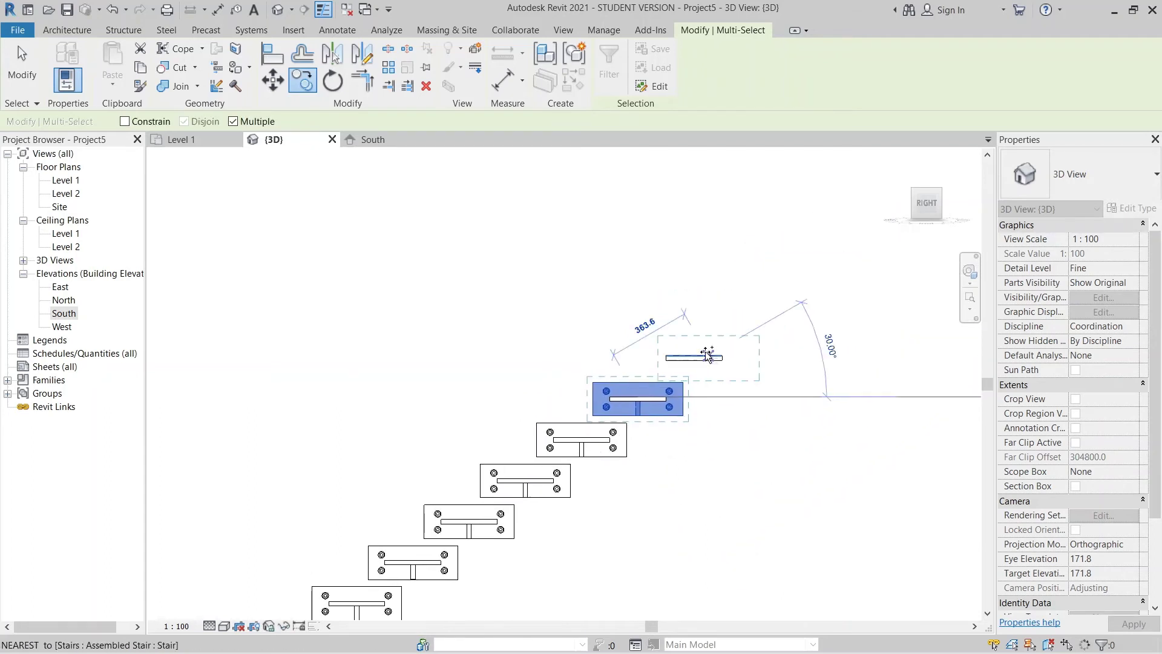
click(698, 352)
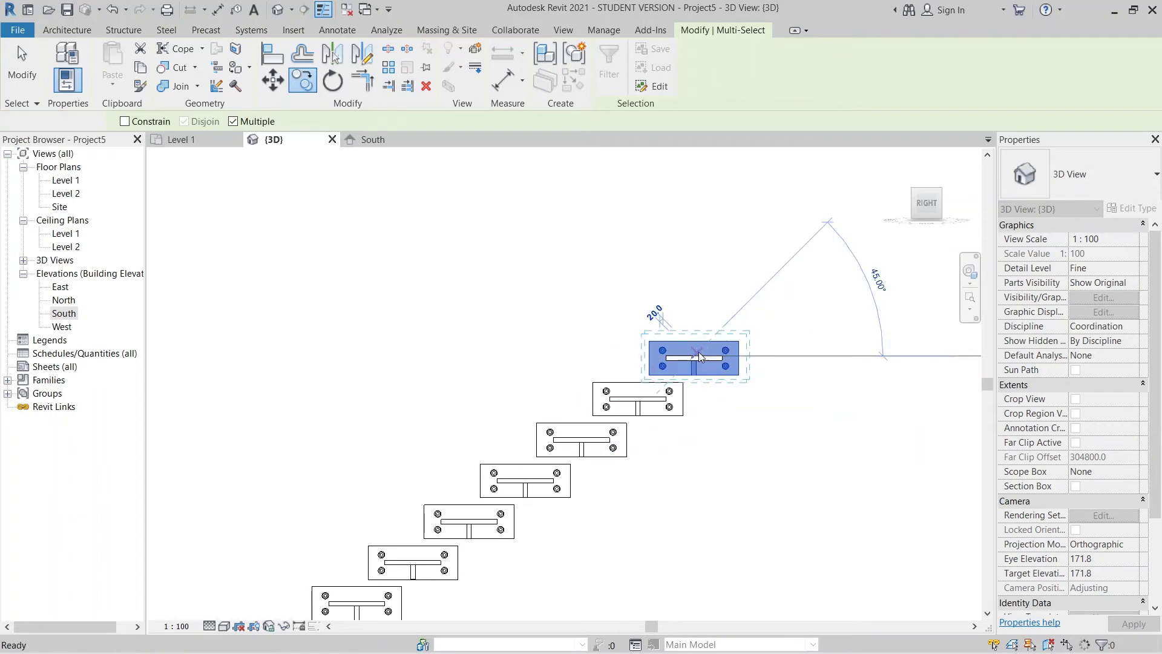
Step: Finish copying and examine the whole flight of plates and treads from the topmost down to the lowest one
key(Escape)
key(Escape)
scroll(691, 544, down, 1)
scroll(690, 545, down, 3)
middle_drag(691, 544, 740, 361)
scroll(622, 529, down, 2)
middle_drag(569, 599, 634, 468)
scroll(521, 461, up, 2)
middle_drag(555, 458, 465, 527)
middle_drag(800, 312, 747, 357)
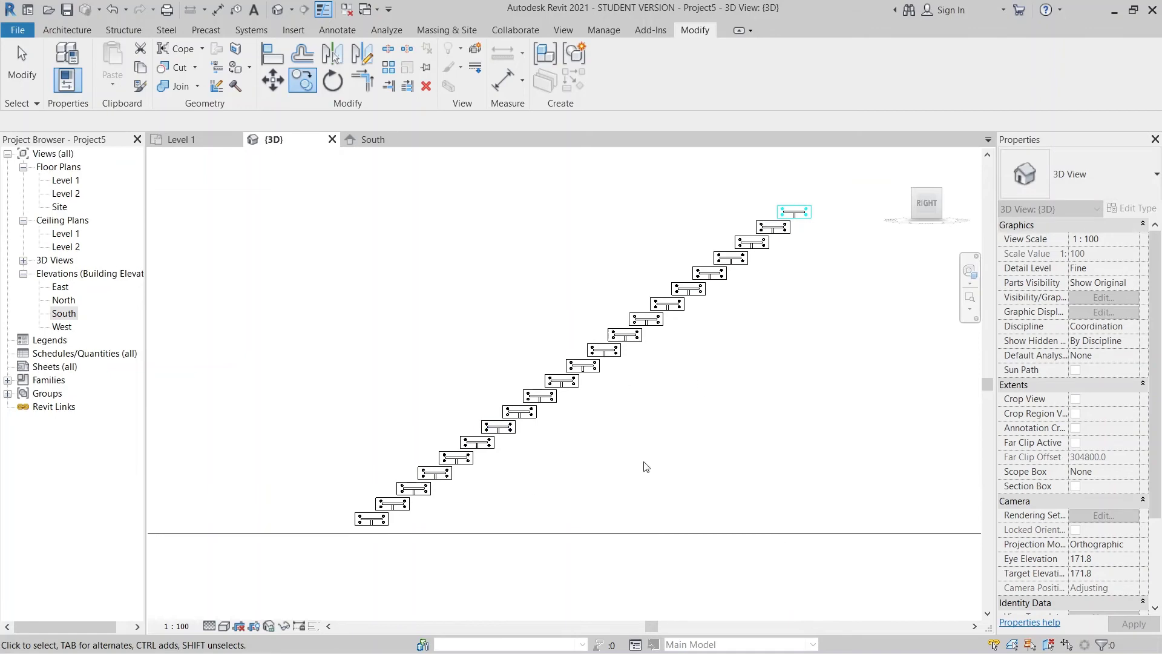
middle_drag(674, 452, 688, 383)
Step: Start a steel plate and set its work plane to the wall face behind the stair
key(Escape)
click(163, 34)
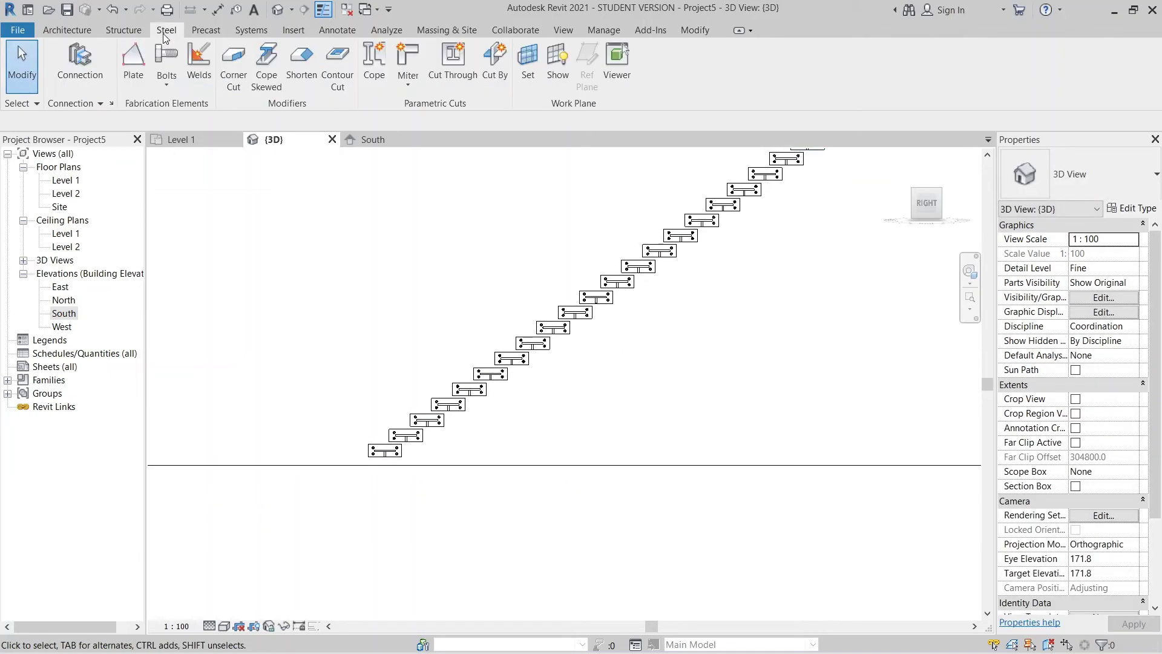
click(134, 73)
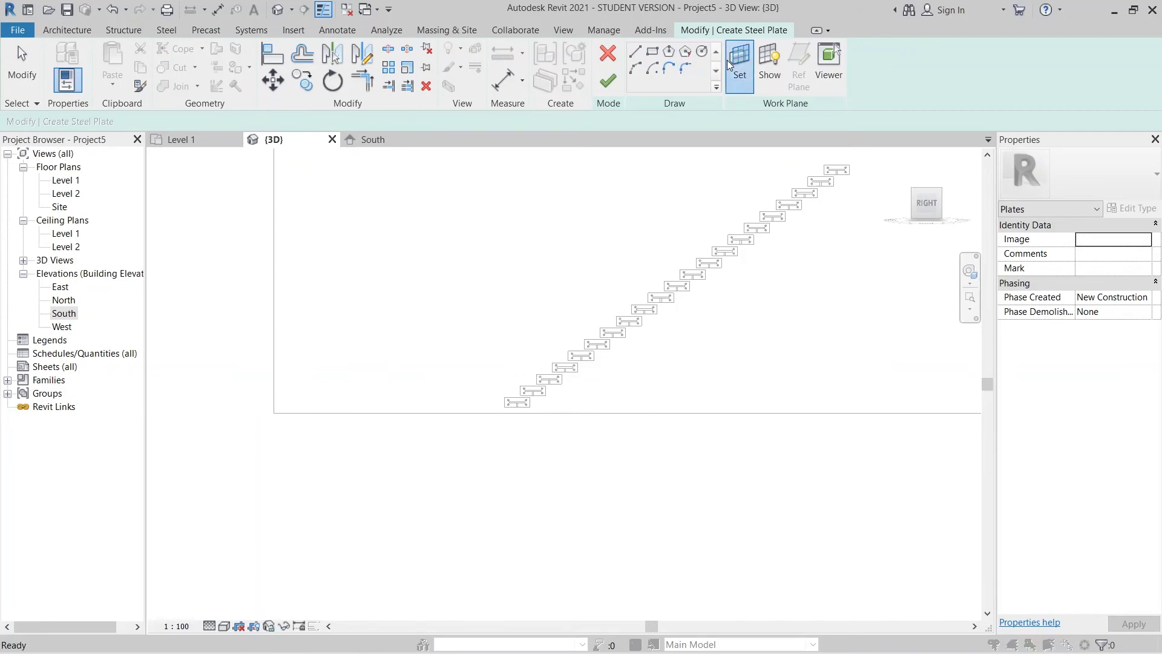
click(731, 60)
click(580, 276)
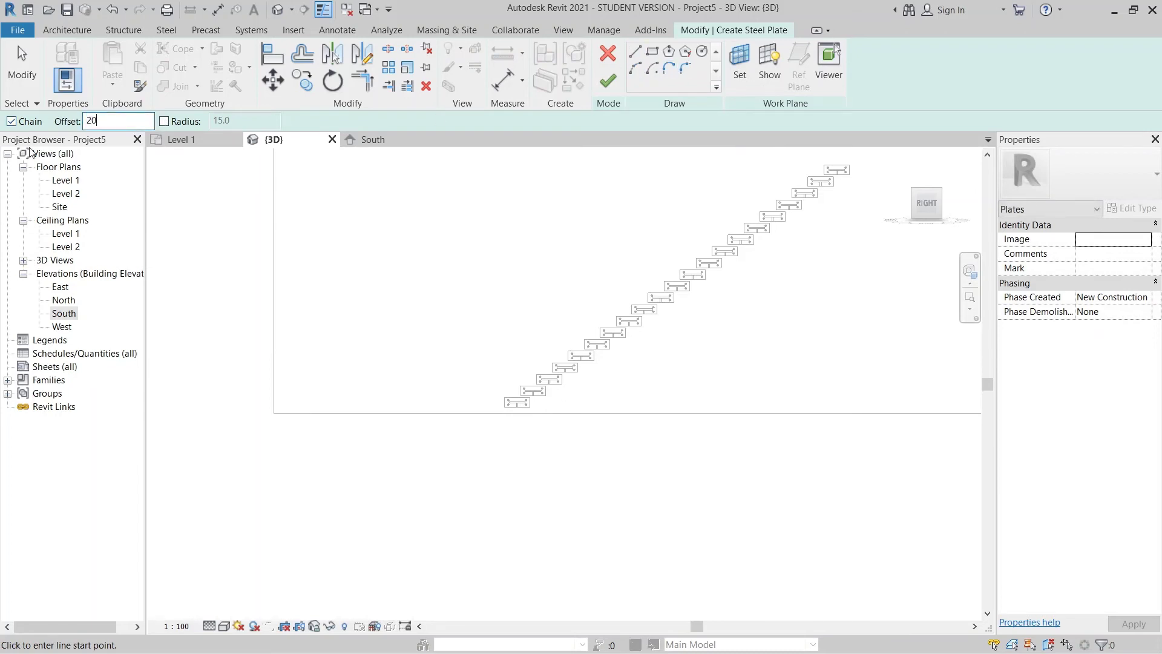
Step: With a 20 mm offset, sketch the sloped upper edge along the wall plates' upper corners from the lowest to the topmost plate
scroll(465, 399, up, 5)
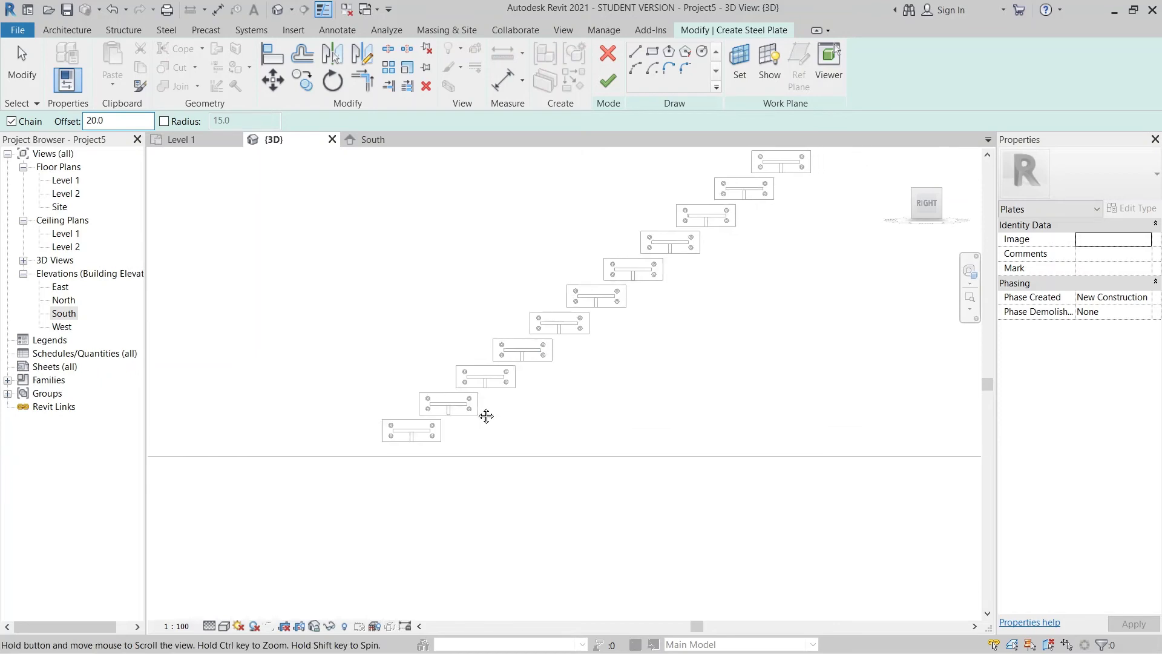
scroll(433, 306, down, 1)
middle_drag(646, 166, 417, 428)
middle_drag(544, 332, 417, 415)
middle_drag(534, 361, 425, 421)
scroll(604, 337, up, 2)
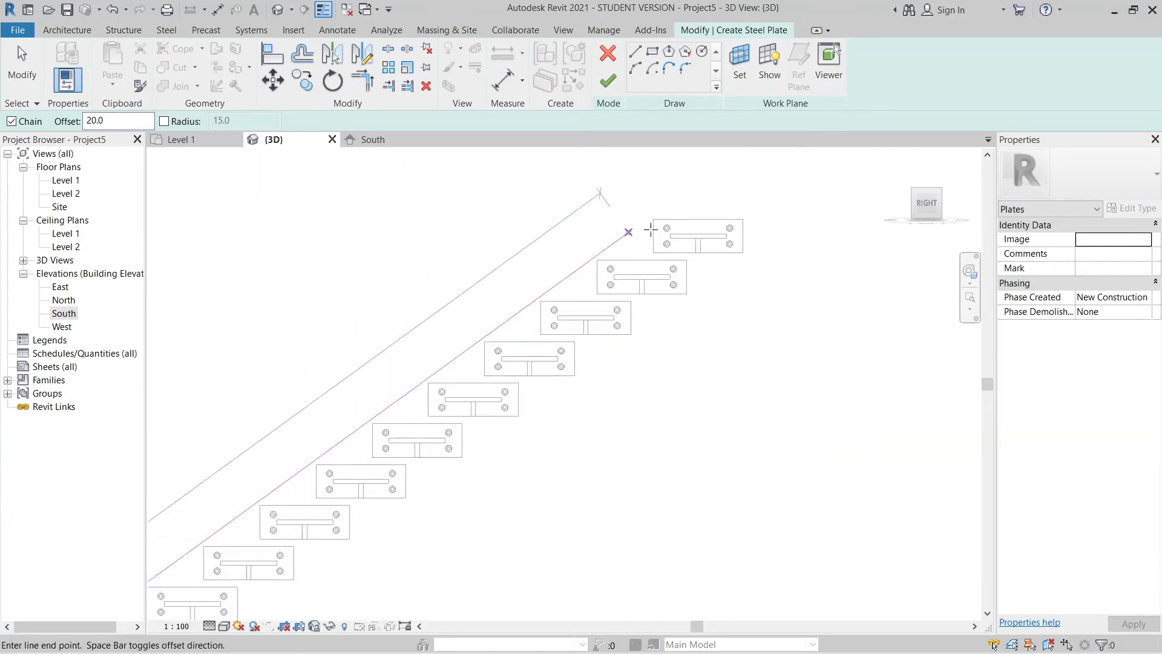
click(649, 222)
key(Escape)
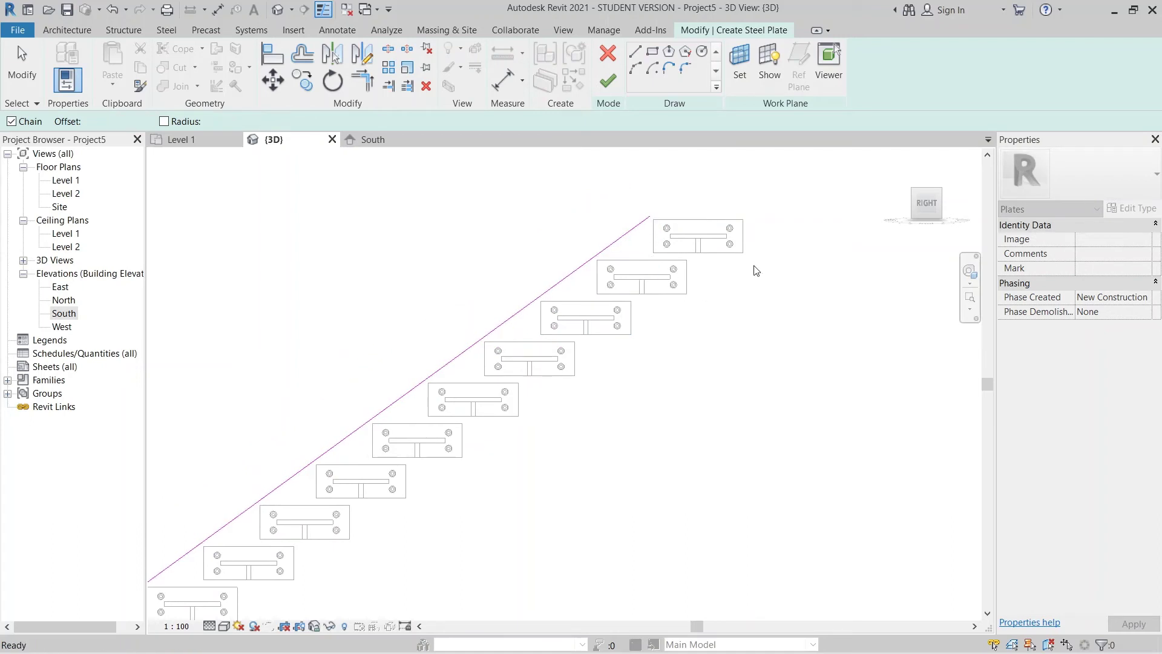
Step: Sketch the sloped lower edge along the wall plates' lower corners from the topmost to the lowest plate, offset 20 mm
click(744, 252)
scroll(653, 412, down, 4)
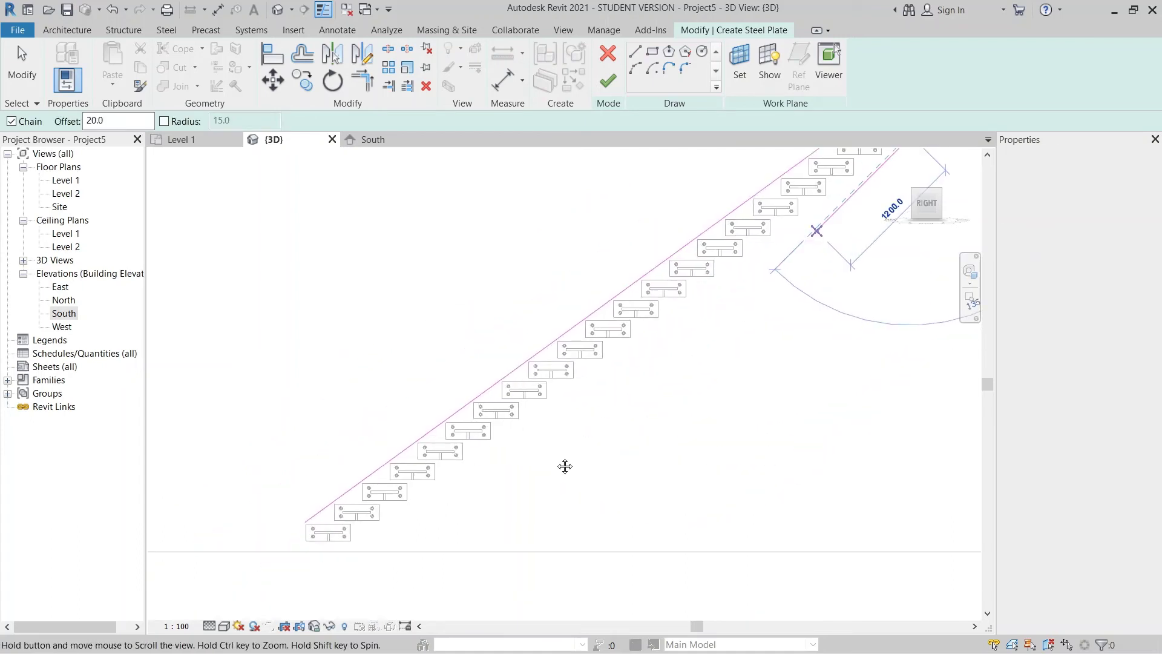
scroll(596, 441, up, 6)
scroll(591, 381, up, 2)
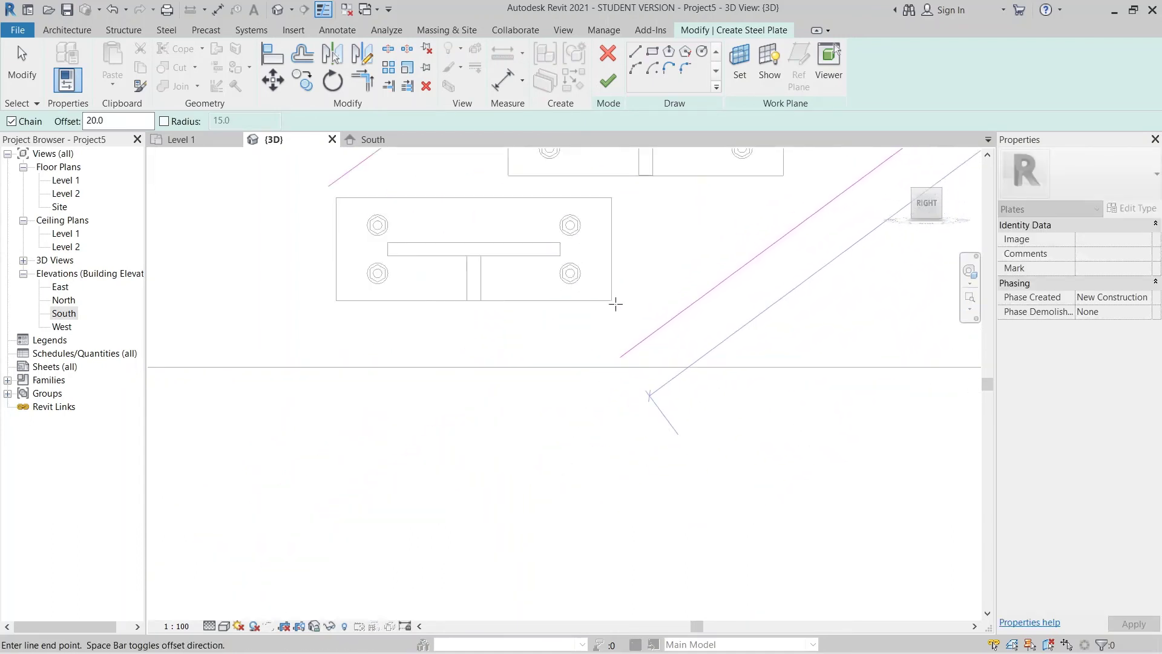
click(610, 299)
key(Escape)
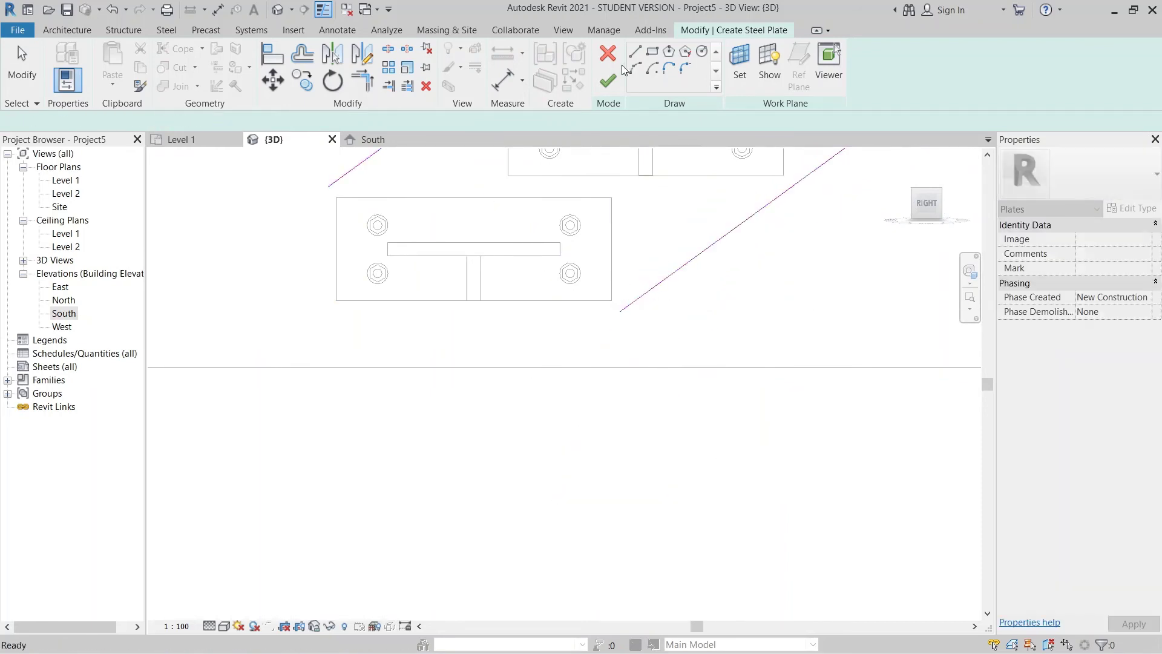
Step: Extend the sloped lower edge down to the floor by trimming it to a helper line on the floor, and delete the leftover line
click(690, 367)
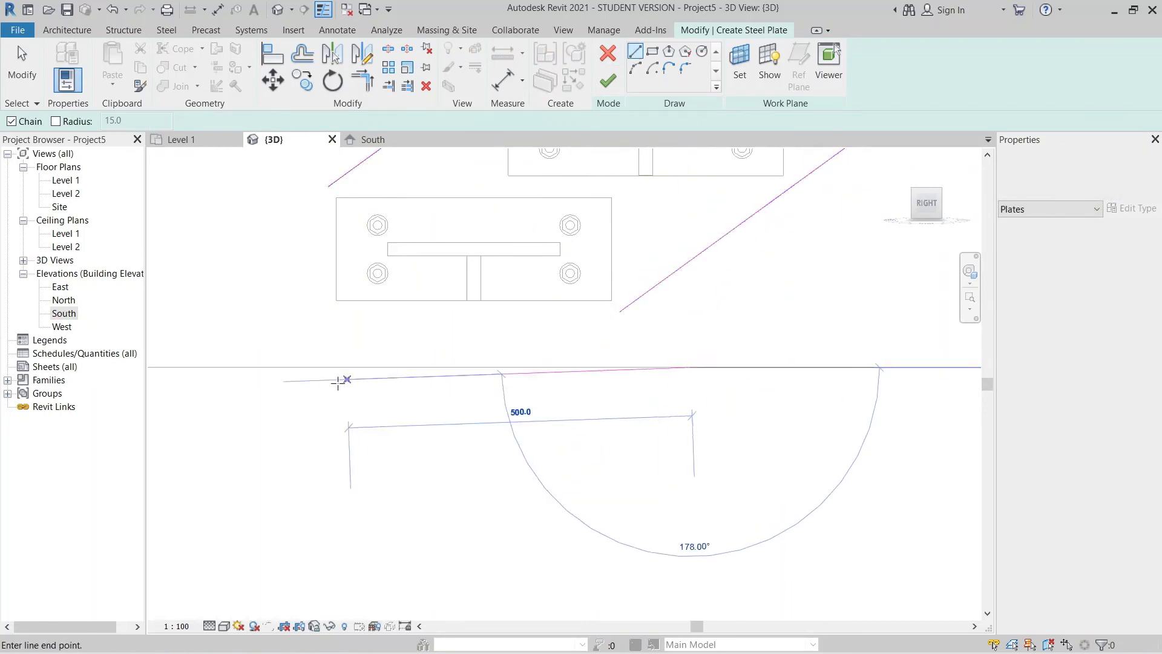
click(250, 366)
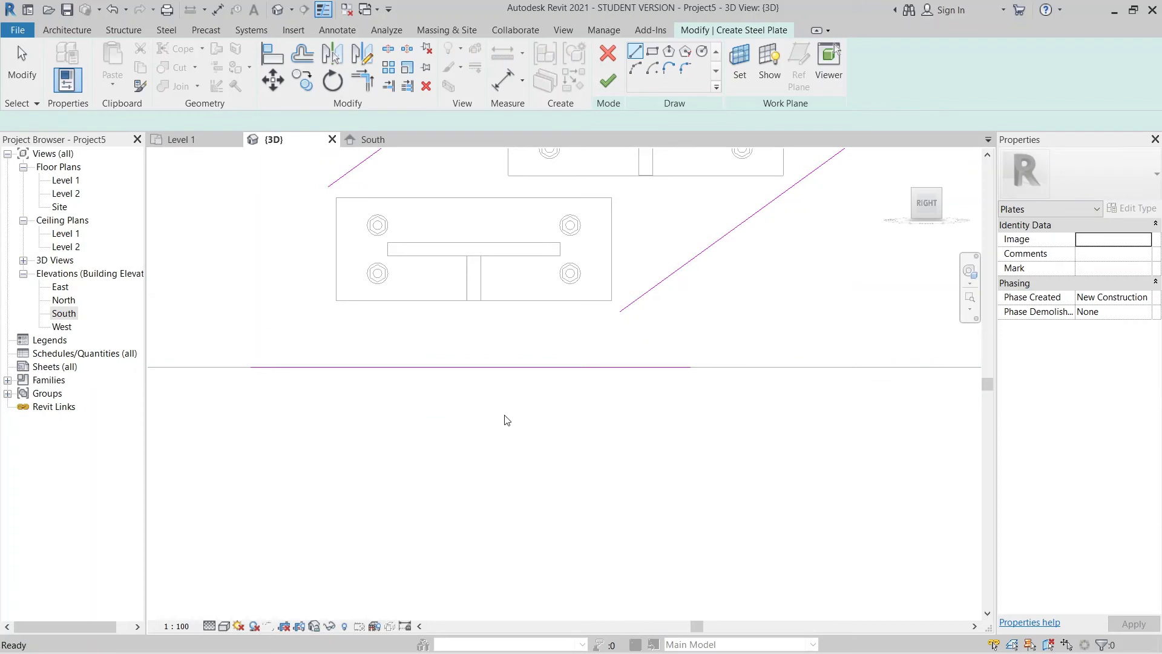
key(t)
key(r)
click(642, 296)
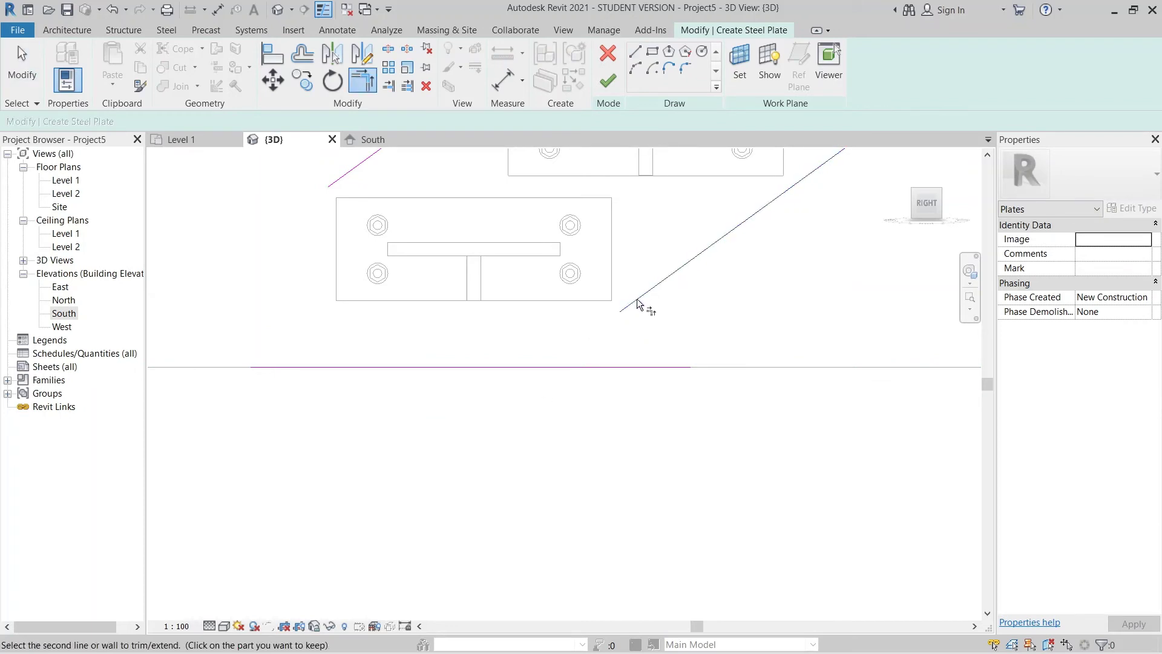
click(571, 367)
scroll(547, 423, down, 2)
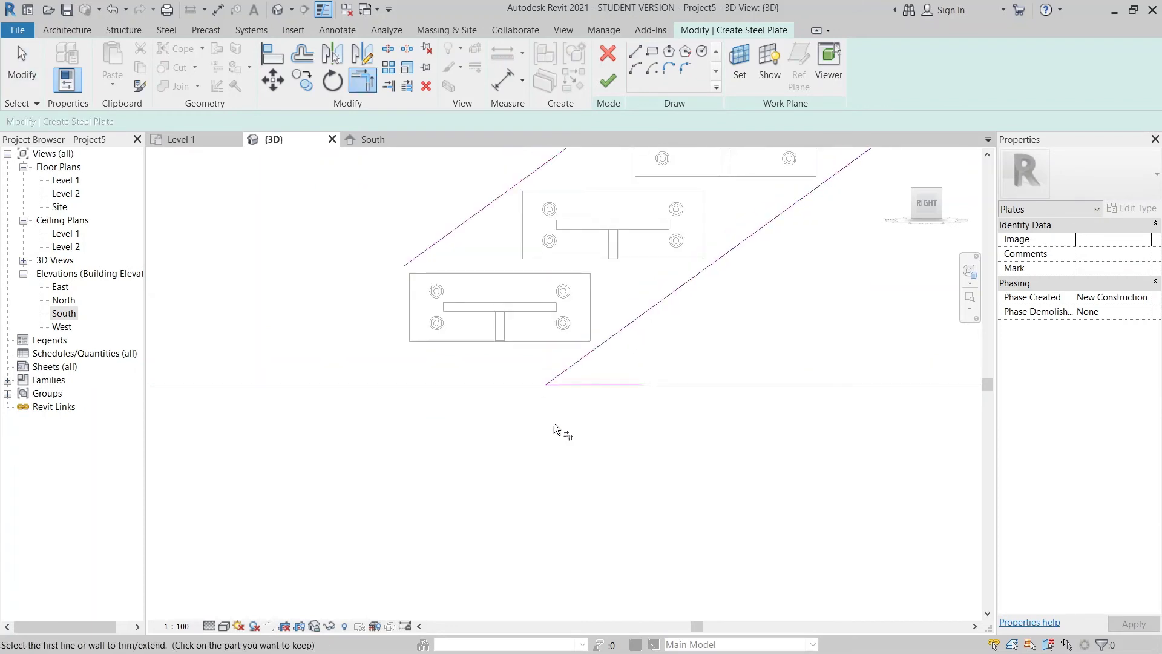
key(Escape)
click(616, 384)
key(Delete)
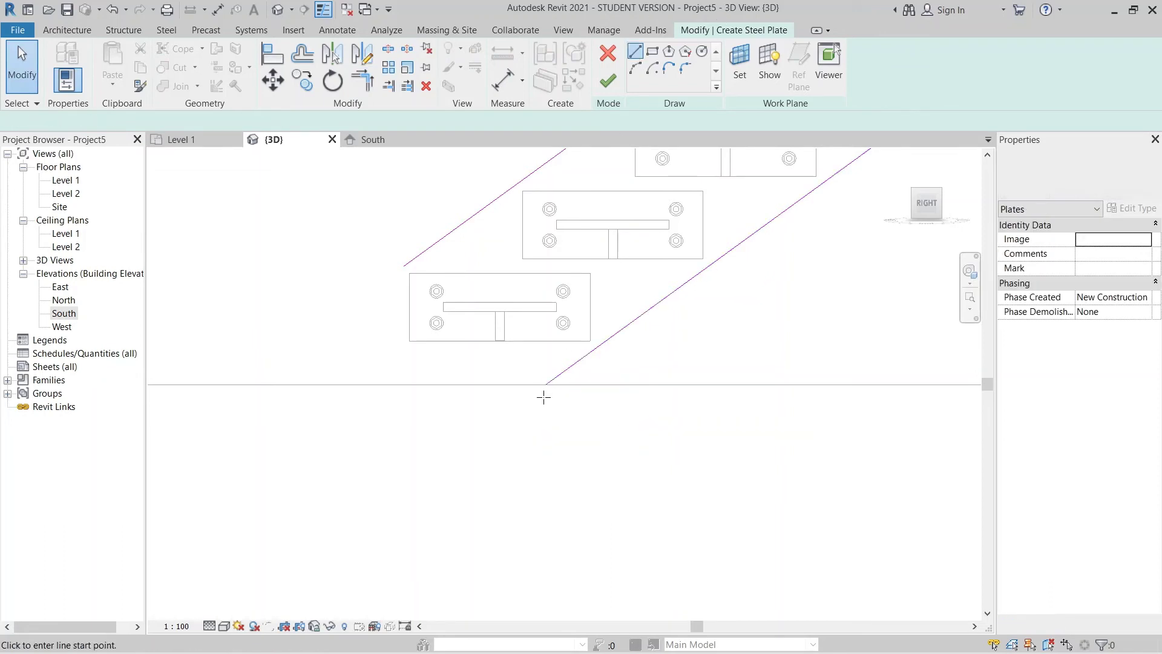
Step: Sketch a floor edge about 440 mm long and a vertical edge at its end, and trim the vertical to the sloped upper edge
click(545, 383)
click(346, 385)
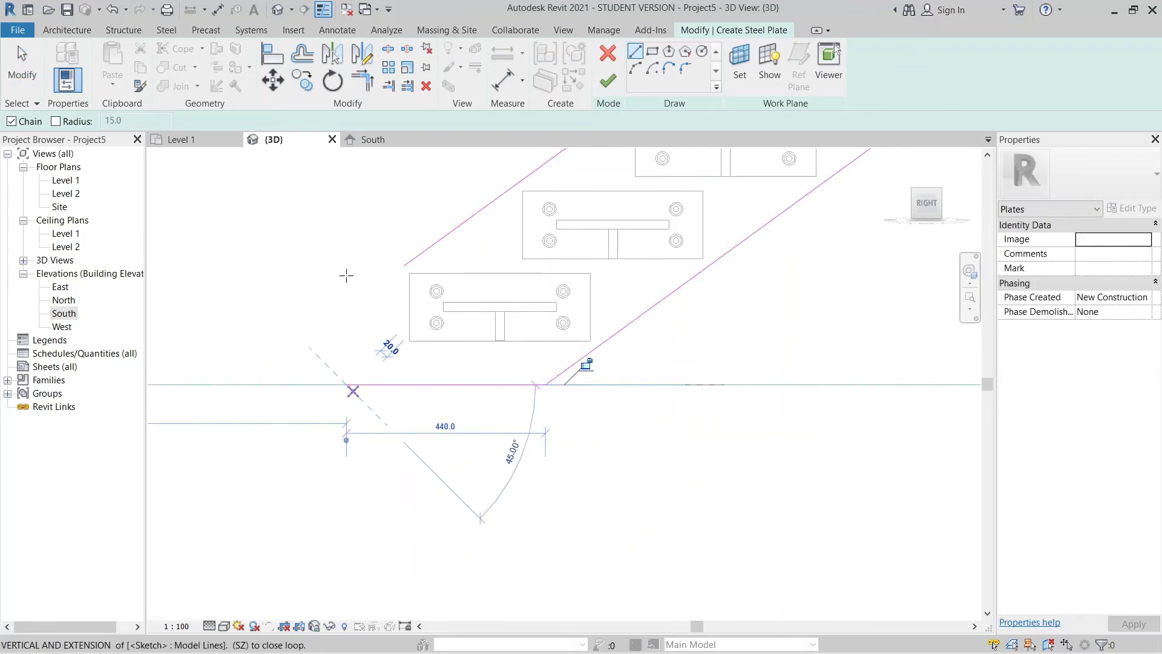
click(346, 221)
key(Escape)
key(Escape)
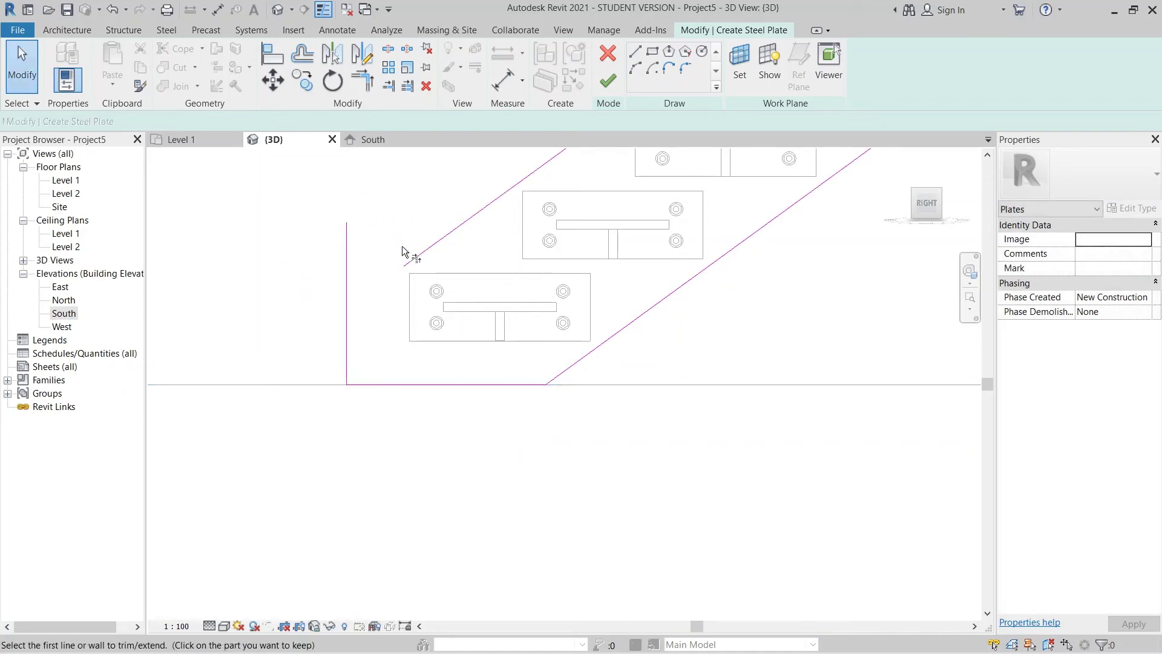
click(412, 259)
click(345, 314)
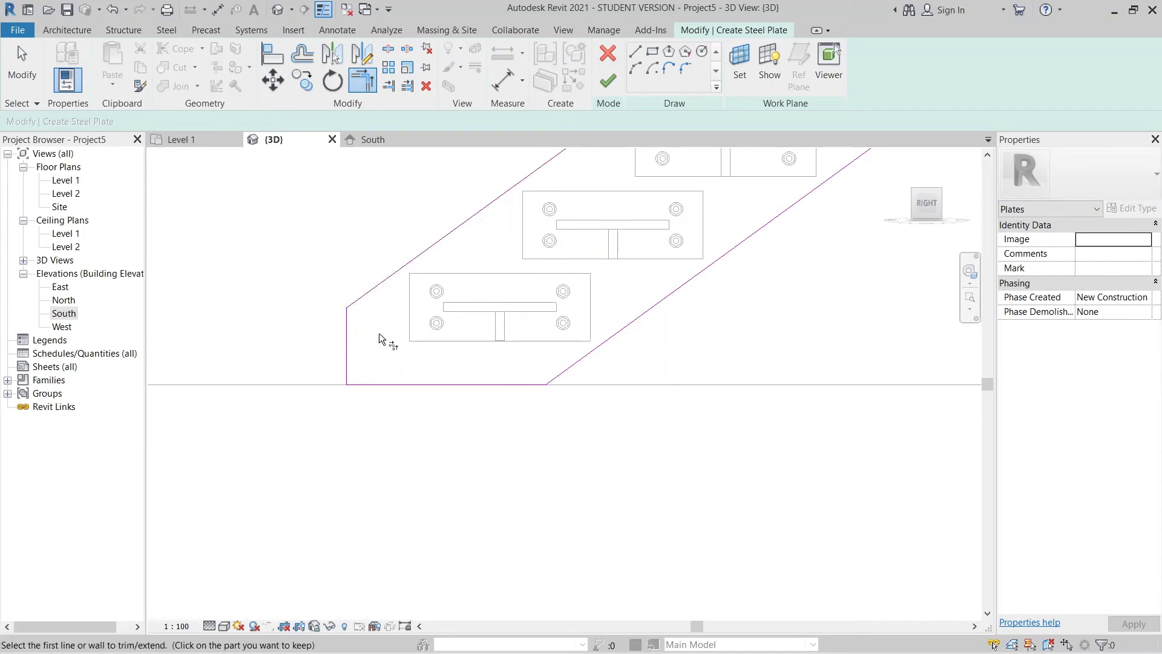
Step: Sketch a vertical edge upward from the upper end of the sloped lower edge, beside the topmost wall plate
scroll(548, 365, down, 3)
middle_drag(710, 444, 668, 443)
scroll(646, 409, down, 2)
scroll(585, 379, up, 6)
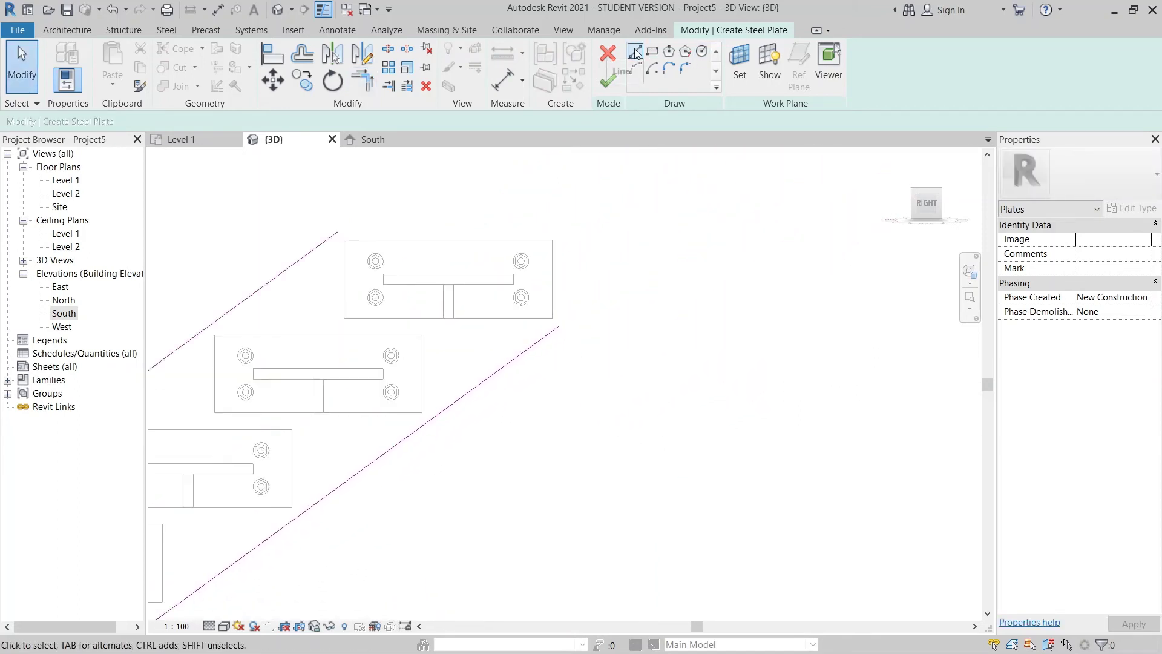
click(635, 53)
click(557, 326)
middle_drag(560, 169, 582, 269)
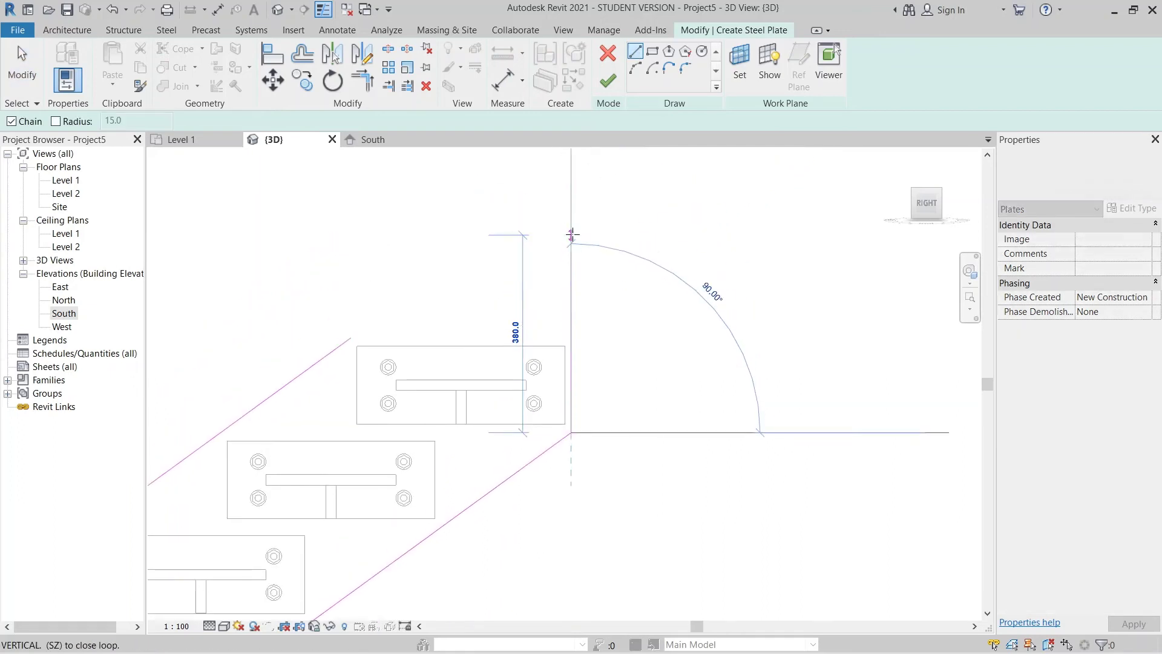
click(571, 195)
key(Escape)
key(Escape)
Step: Trim the sloped upper edge and the vertical edge beside the topmost wall plate into a corner that closes the outline
key(t)
key(r)
click(311, 366)
click(571, 230)
key(Escape)
click(573, 313)
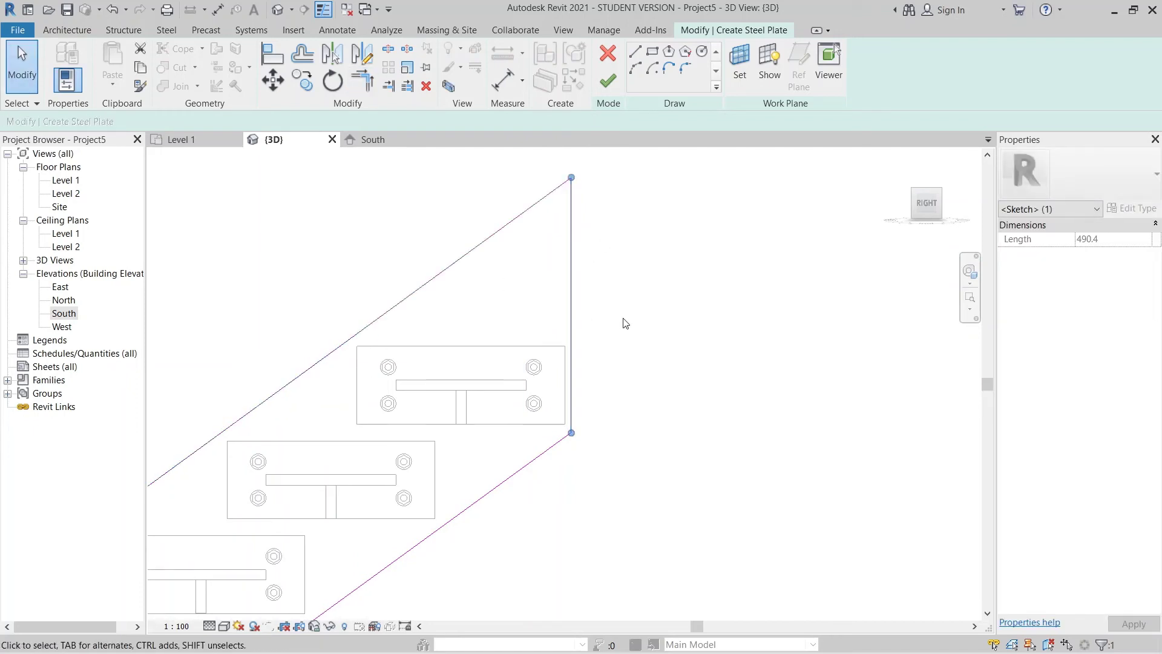
click(642, 331)
Step: Finish the boundary sketch to create the long sloped steel plate behind all the wall plates
scroll(642, 330, down, 1)
middle_drag(654, 417, 750, 345)
scroll(750, 345, down, 2)
middle_drag(664, 449, 721, 277)
scroll(717, 284, down, 1)
middle_drag(665, 364, 716, 286)
mouse_move(414, 530)
middle_down()
mouse_move(451, 442)
mouse_move(402, 532)
middle_up()
click(607, 91)
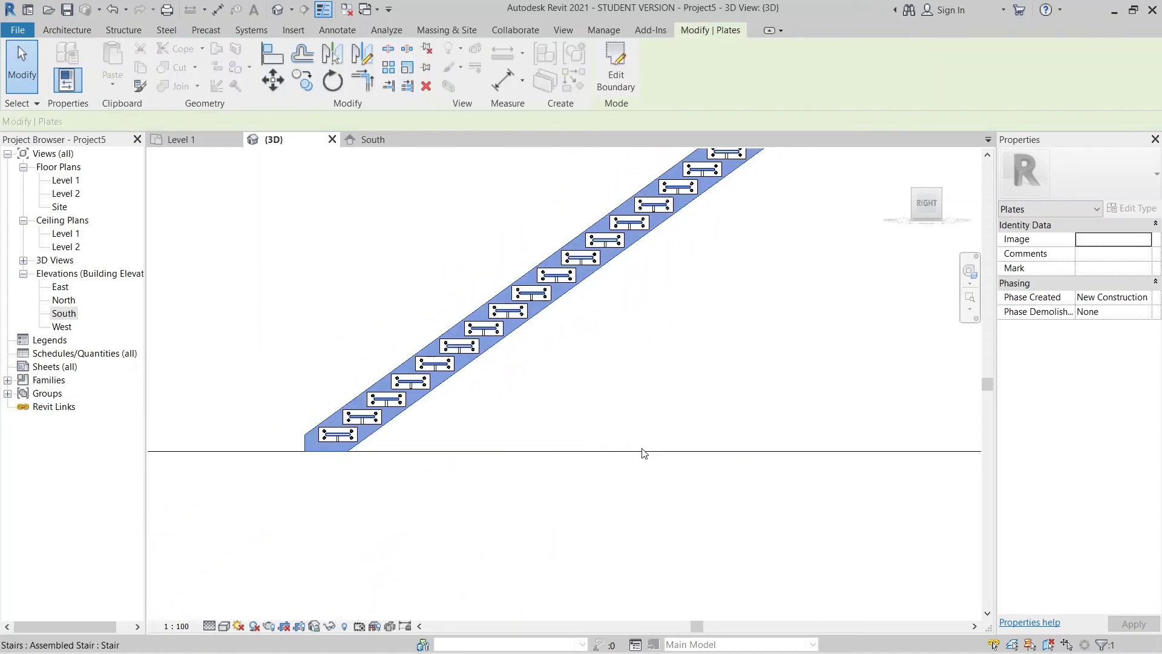
middle_drag(750, 523, 716, 545)
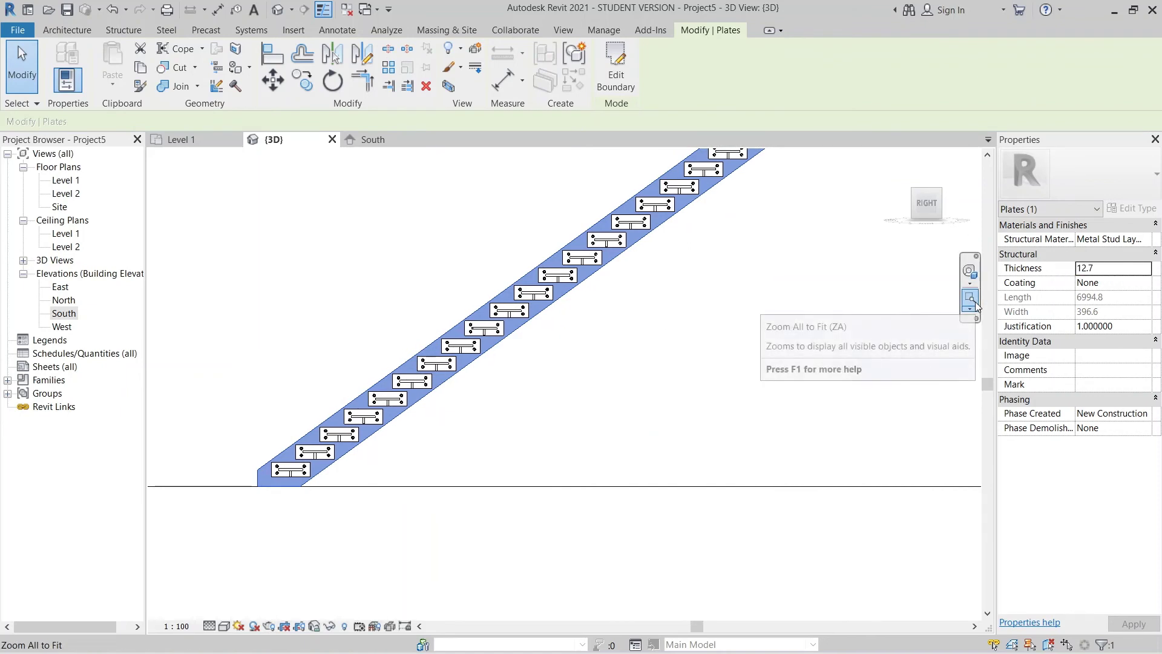
key(ctrl+z)
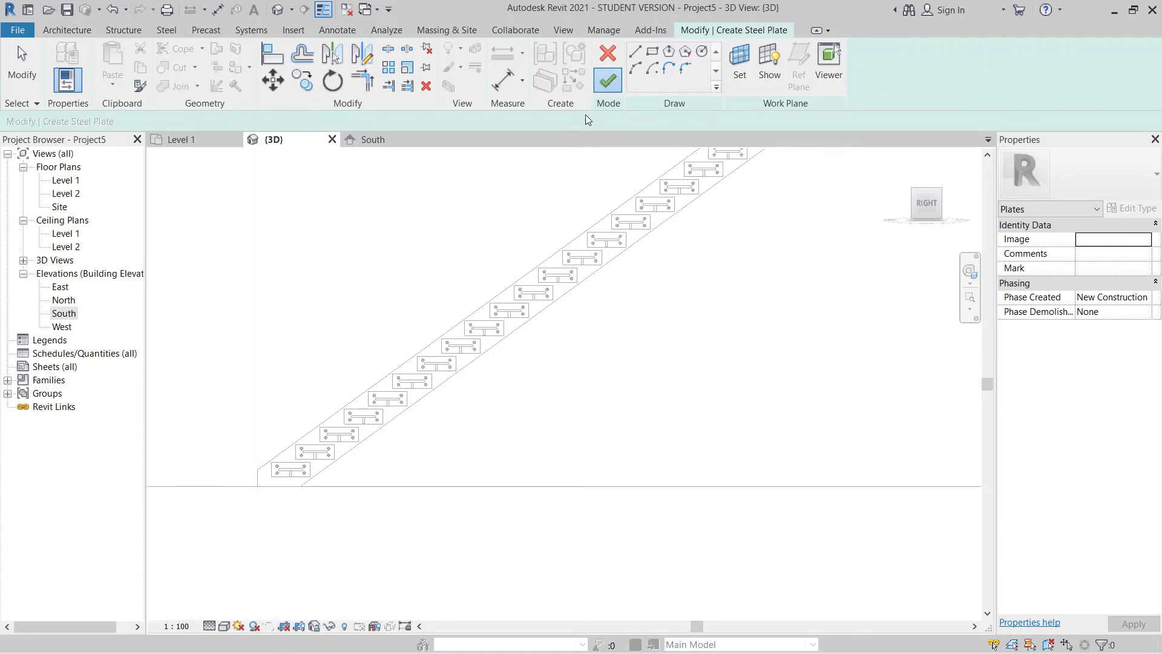
click(603, 88)
key(Escape)
scroll(789, 428, down, 2)
middle_drag(722, 503, 640, 579)
click(607, 82)
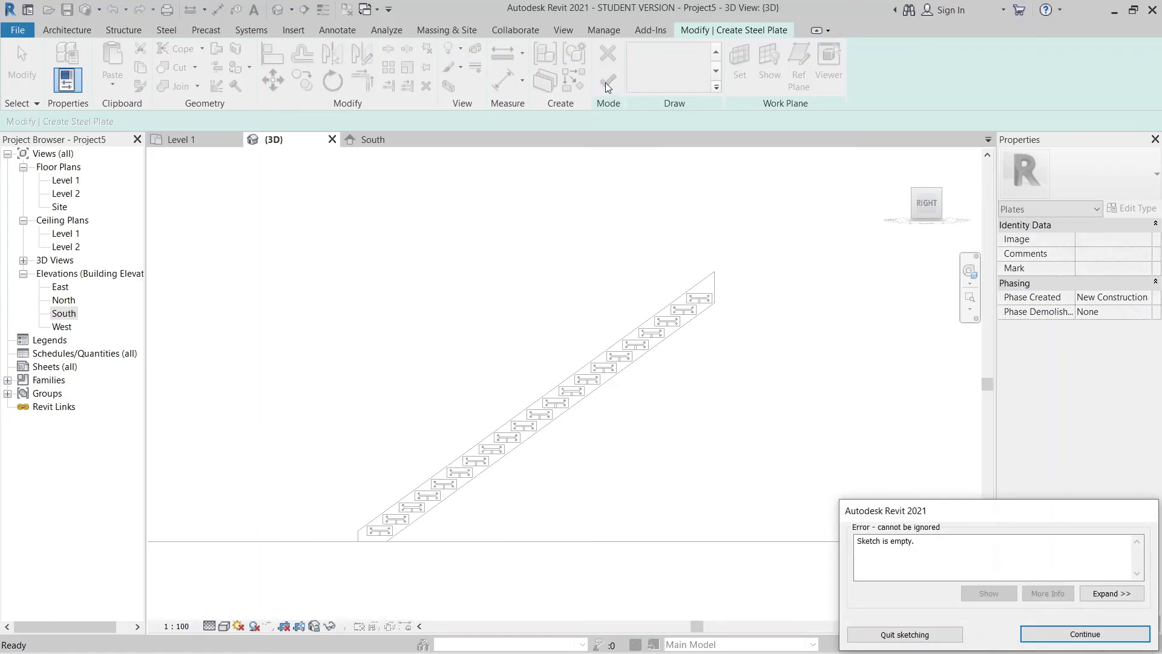
click(1056, 635)
scroll(786, 389, down, 2)
scroll(596, 435, up, 4)
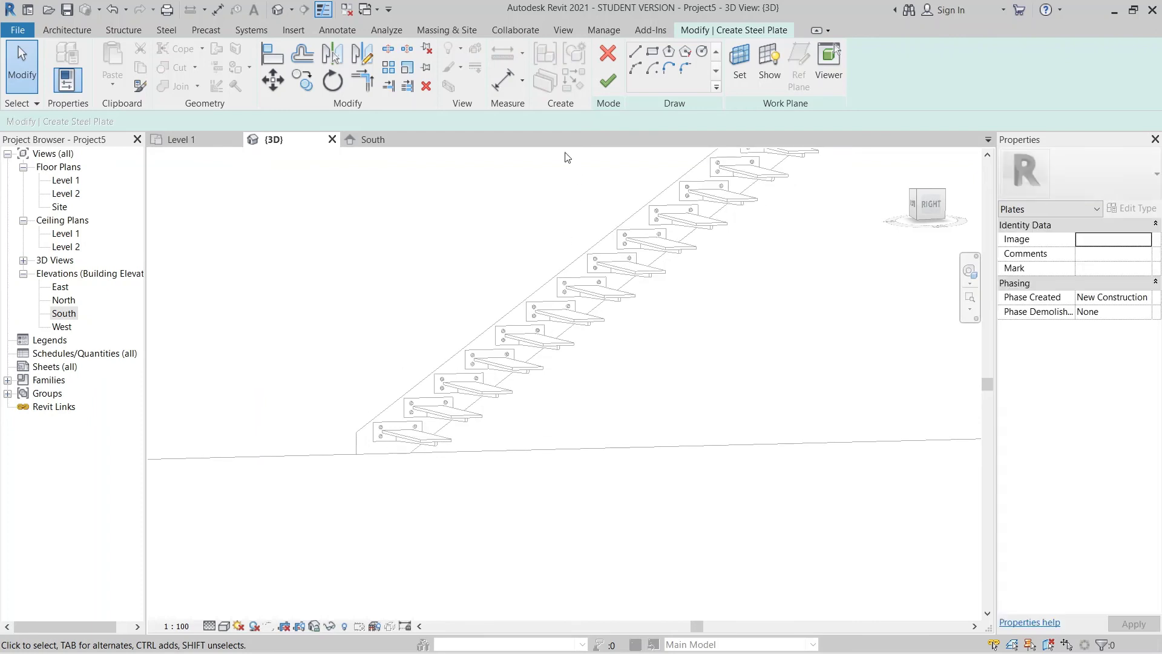
click(601, 84)
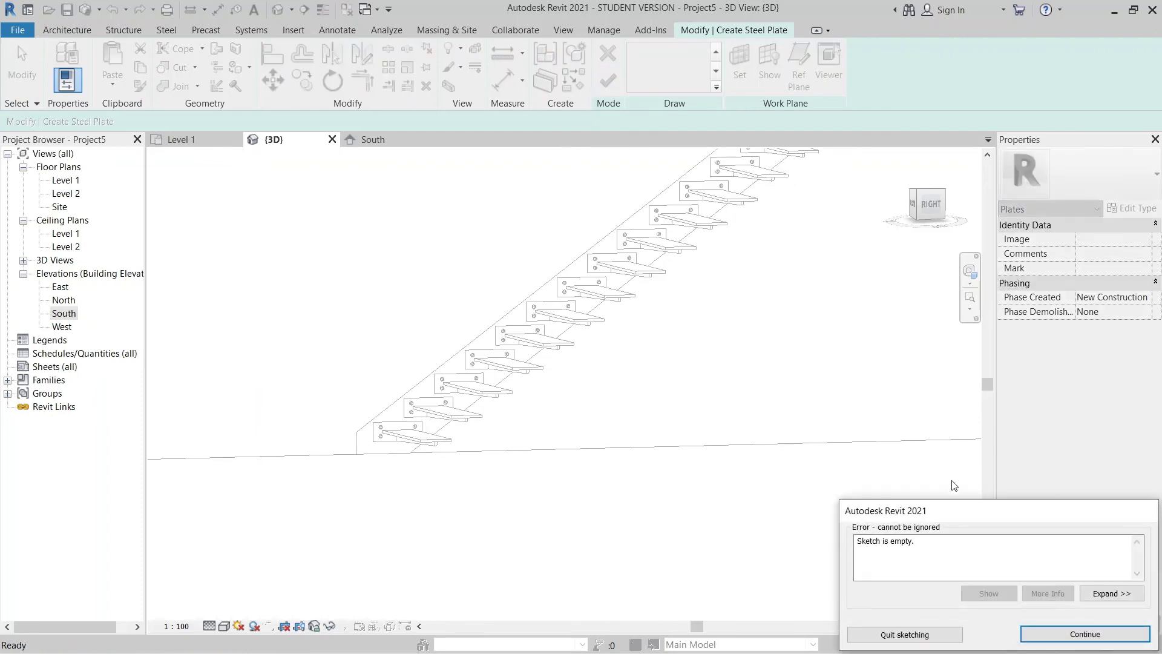
drag(967, 513, 691, 210)
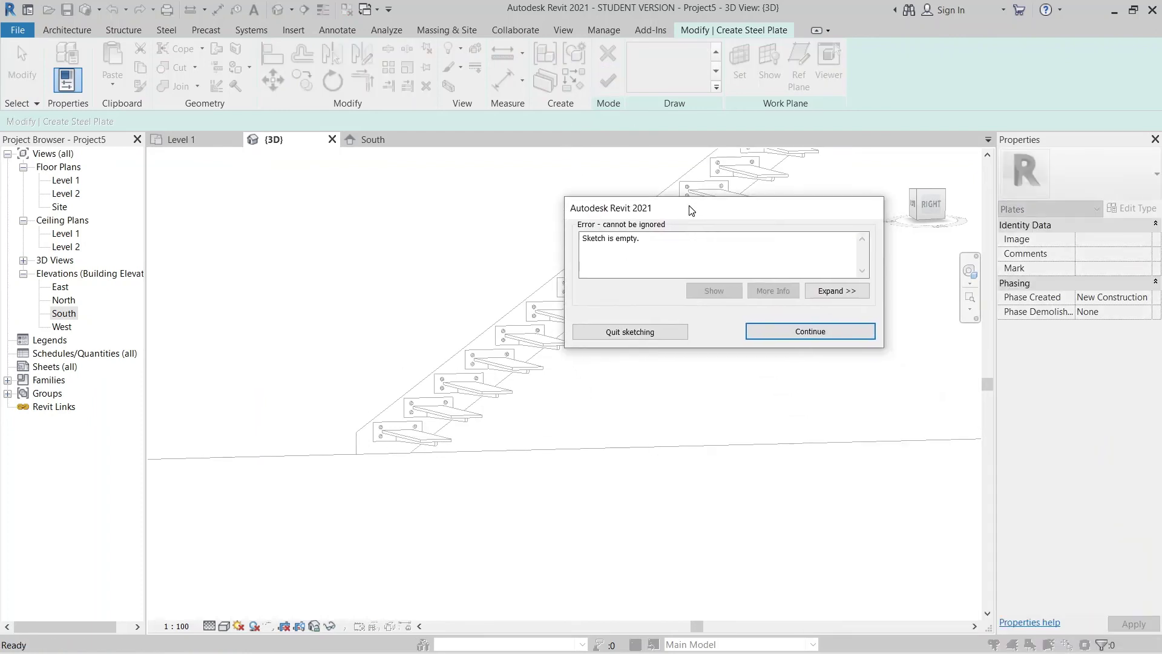
click(844, 292)
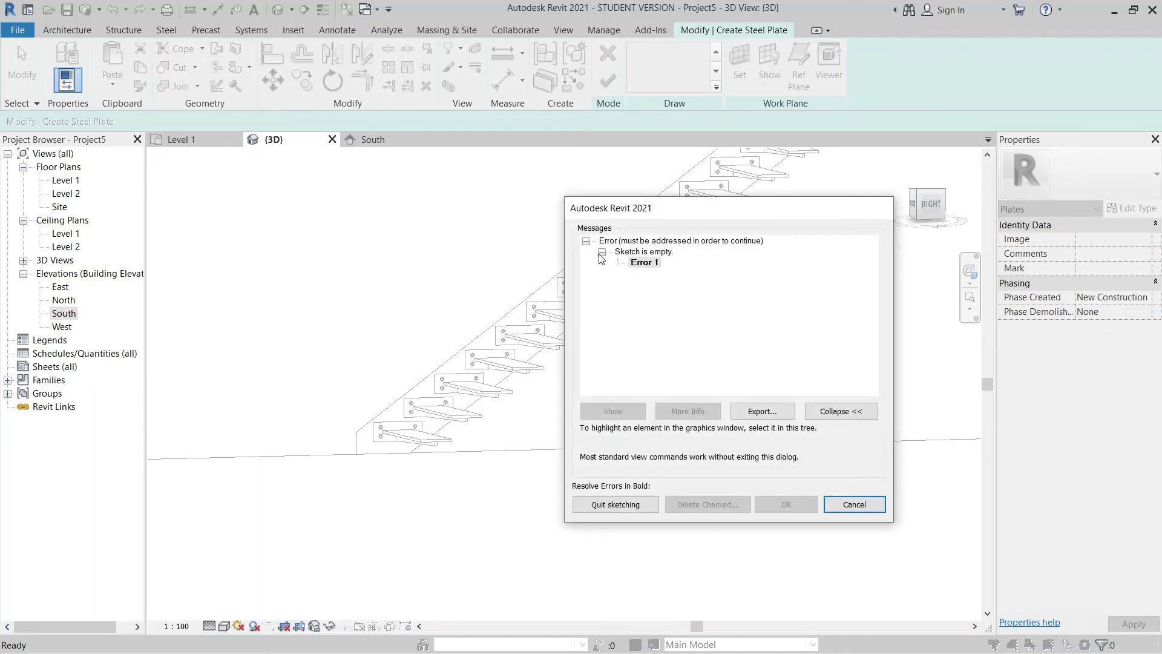
click(842, 498)
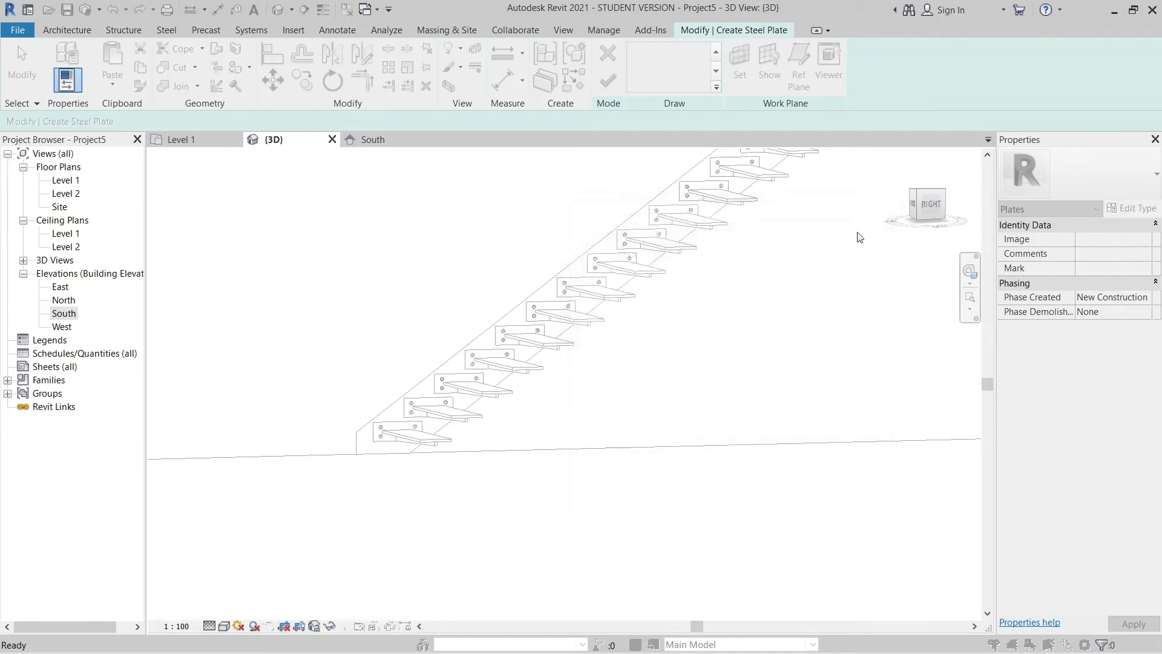
click(608, 55)
Step: Set the thickness of the long sloped steel plate to 2 mm
scroll(750, 340, up, 2)
scroll(415, 433, up, 2)
middle_drag(415, 434, 415, 351)
scroll(415, 351, up, 1)
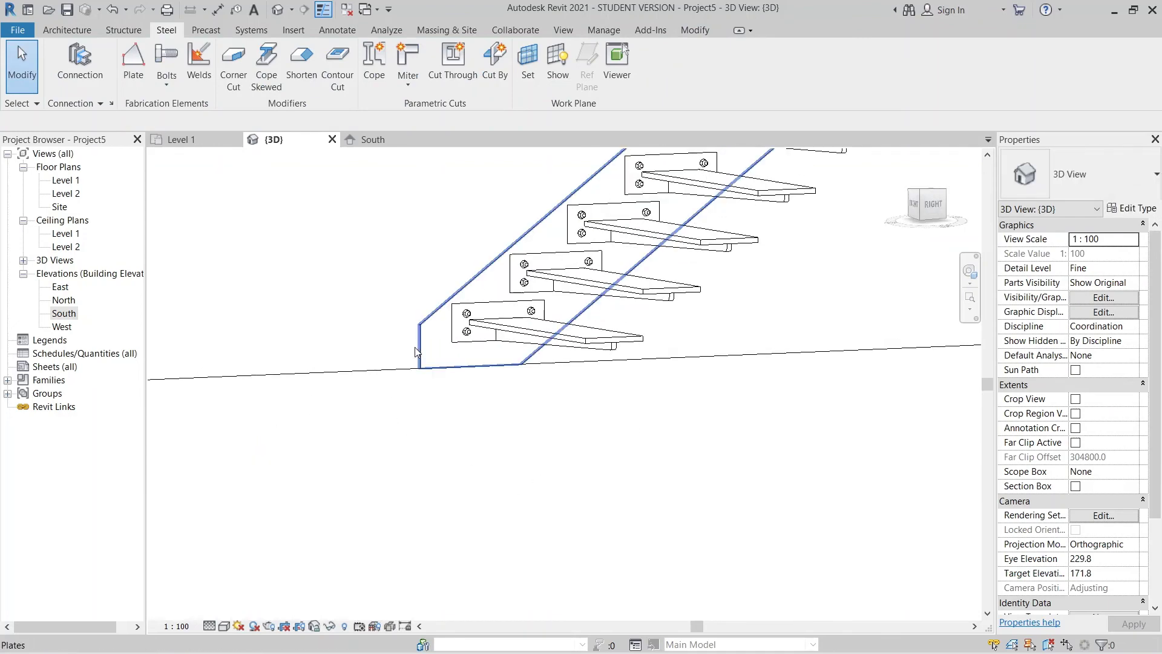
click(415, 351)
click(1111, 268)
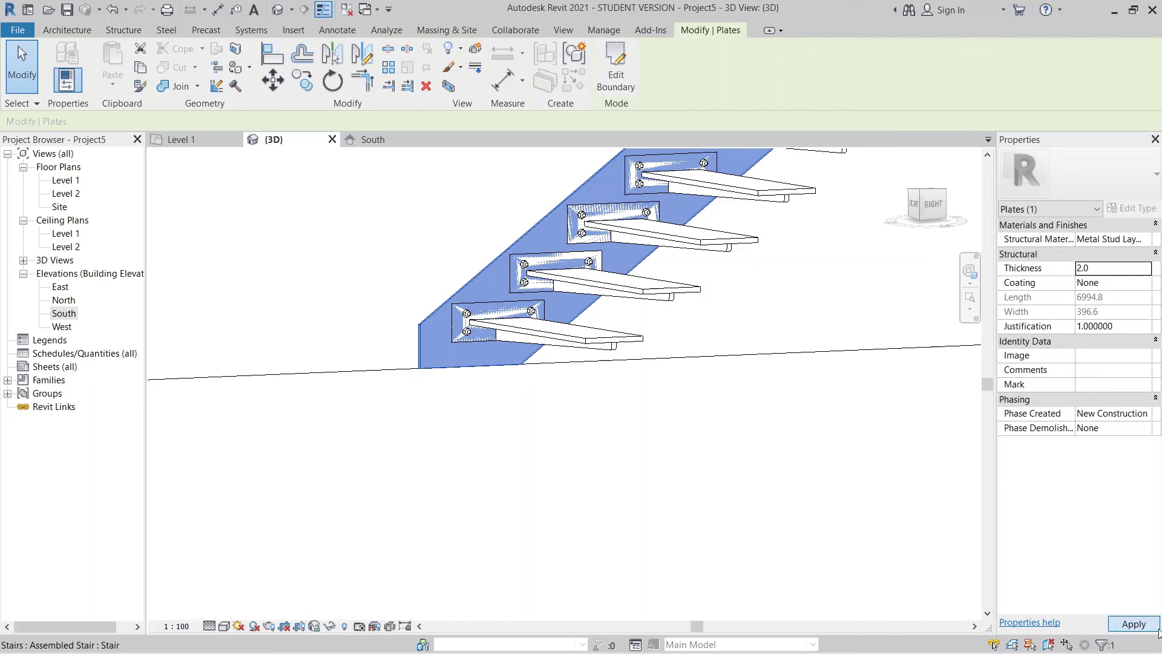
click(642, 493)
Step: Examine at an angle how the long sloped plate sits behind the lowest wall plates, anchors and treads
shift+middle_drag(630, 485, 535, 480)
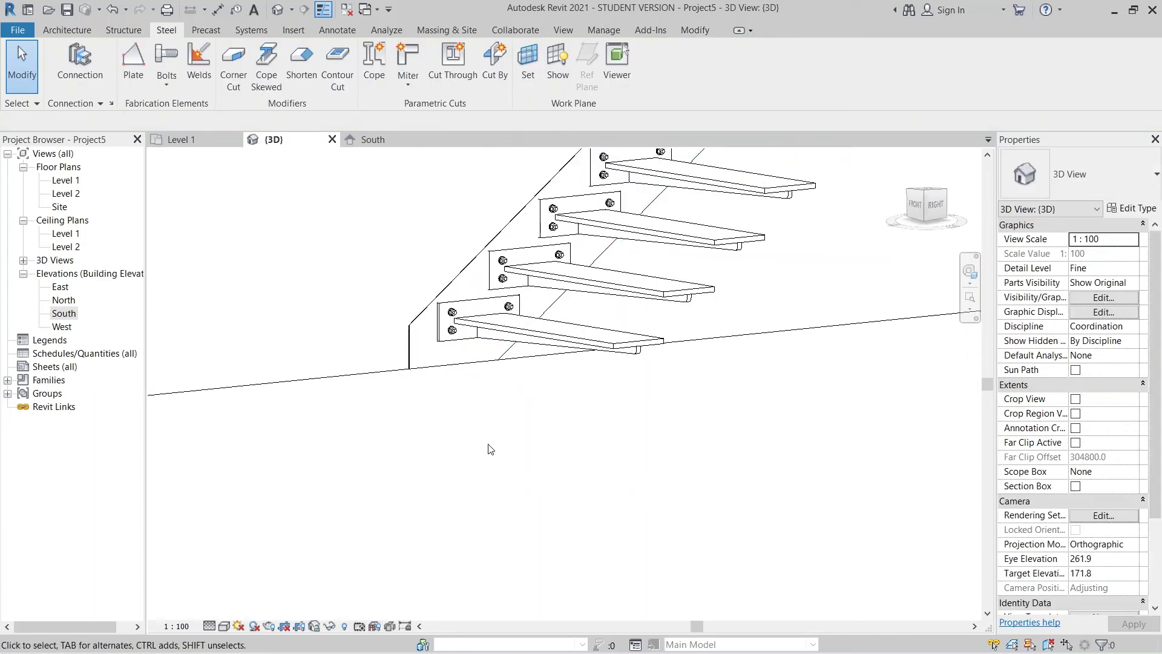
shift+middle_drag(428, 417, 558, 392)
scroll(422, 339, up, 4)
scroll(591, 391, down, 2)
shift+middle_drag(680, 412, 537, 415)
scroll(508, 352, up, 2)
middle_drag(509, 353, 405, 394)
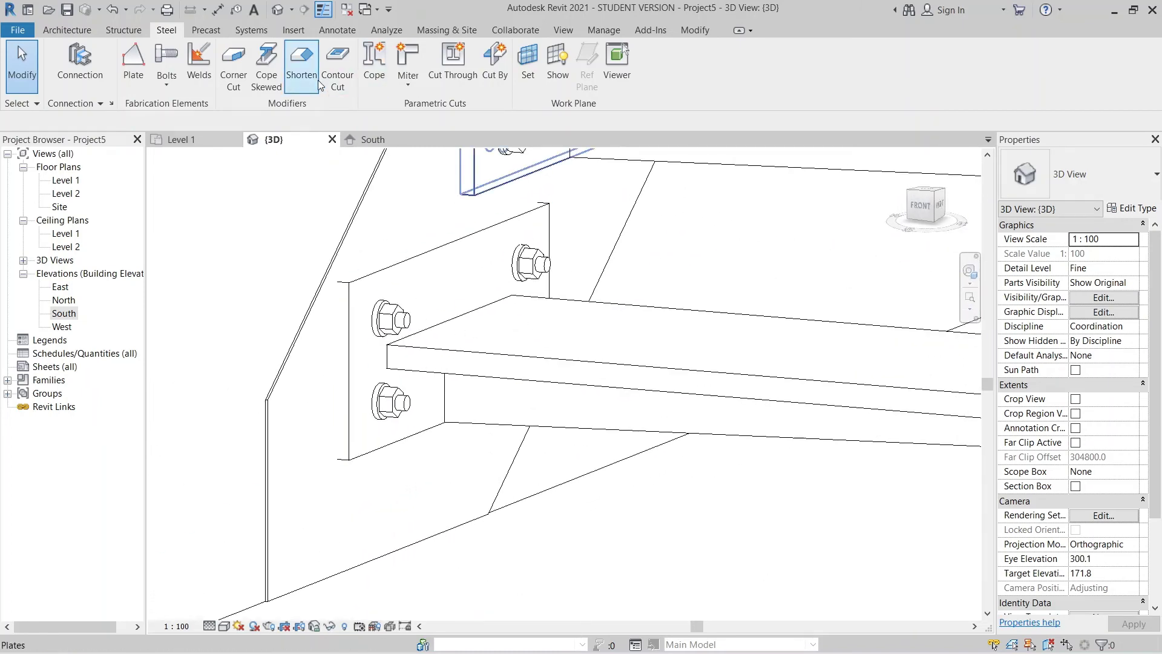
scroll(611, 450, down, 5)
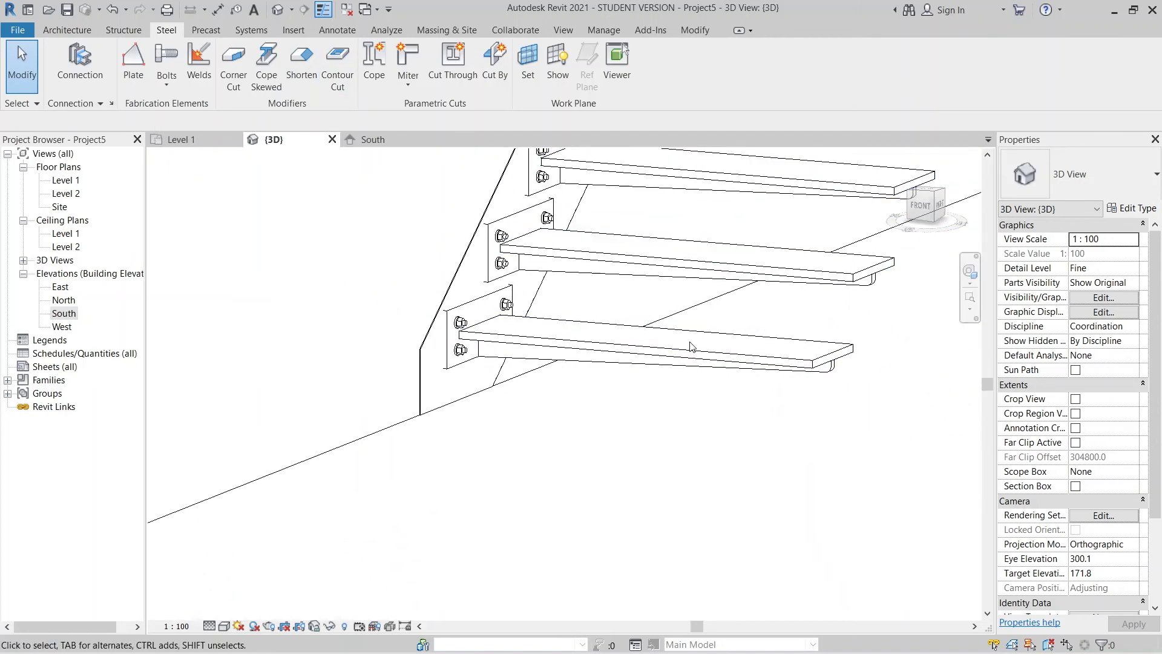
Step: Try a rectangular contour cut on the lowest wall plate, tracing its full outer outline
scroll(681, 334, down, 2)
shift+middle_drag(679, 337, 602, 463)
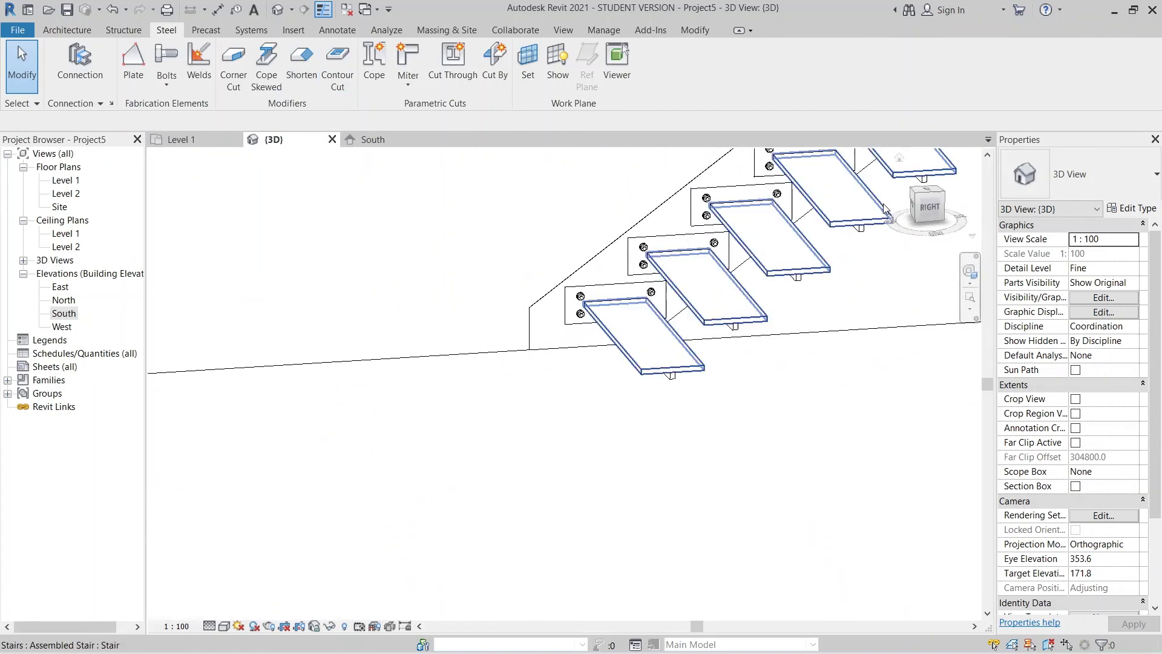
click(928, 211)
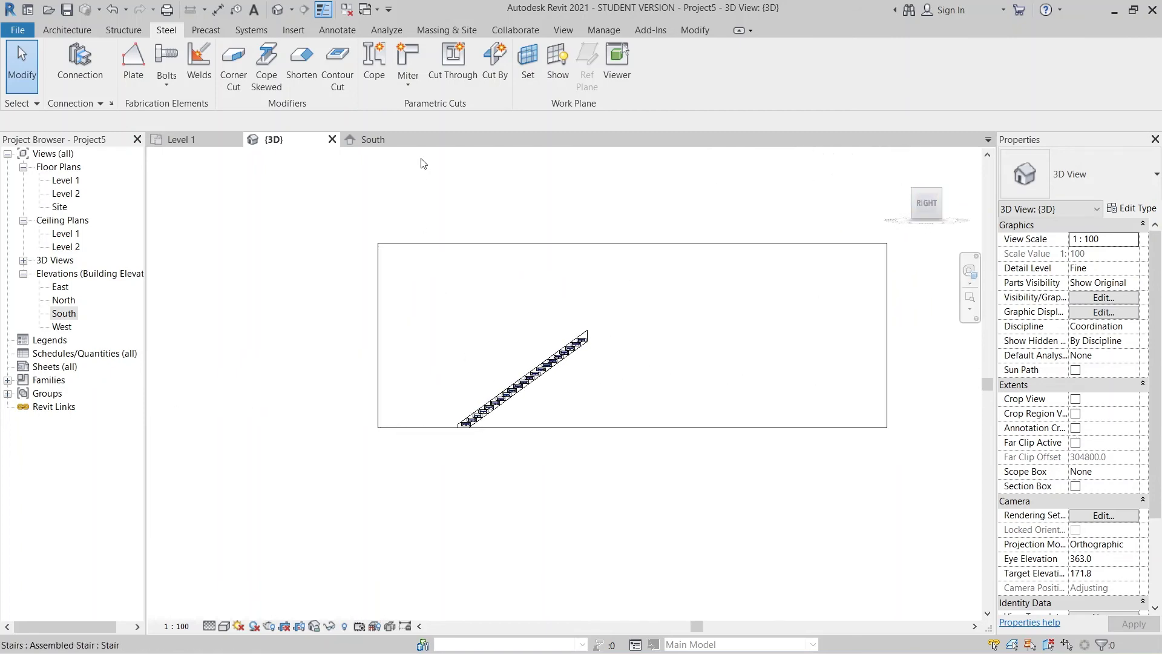
click(334, 77)
scroll(591, 285, up, 4)
scroll(473, 450, up, 12)
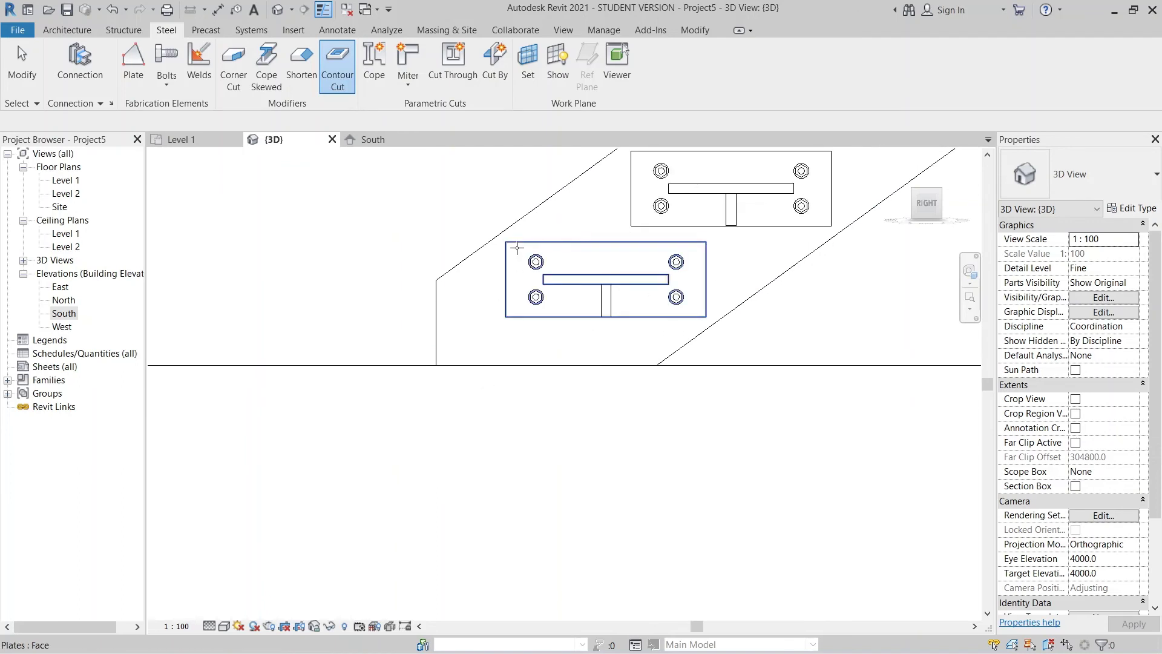
click(516, 247)
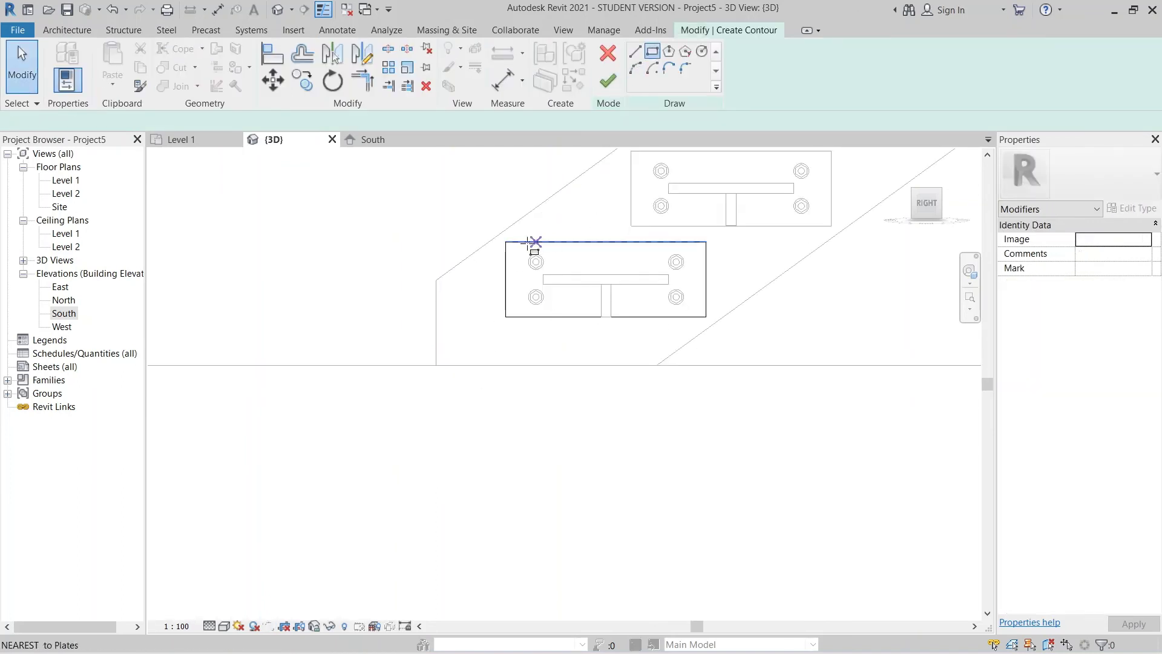
click(506, 242)
click(705, 316)
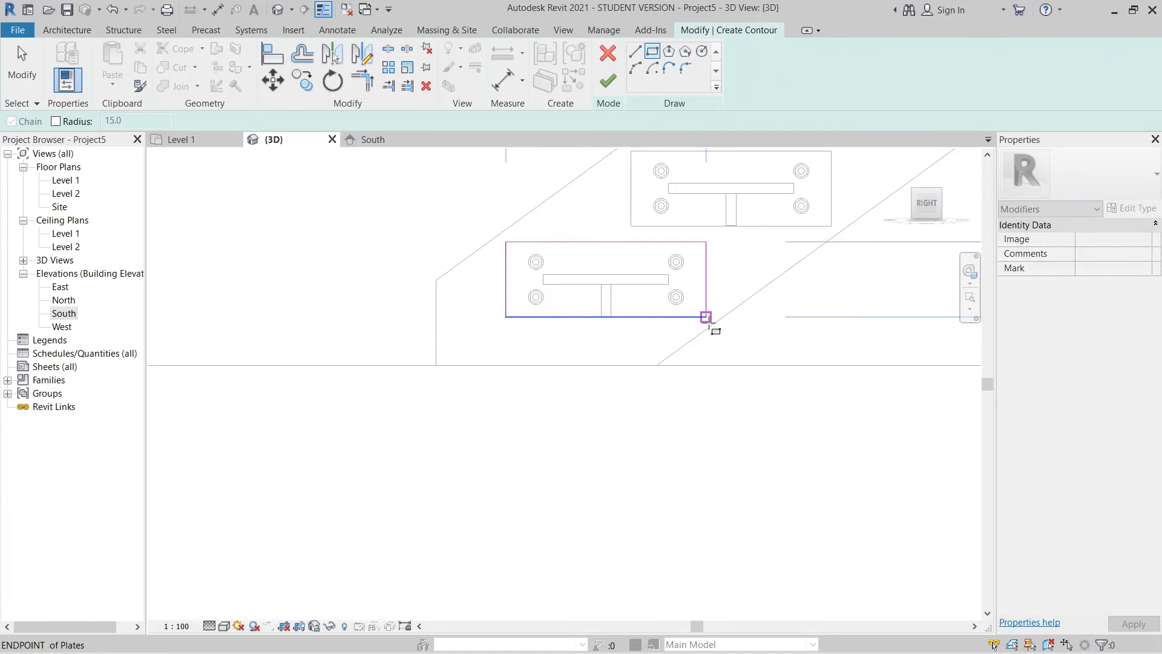
click(608, 87)
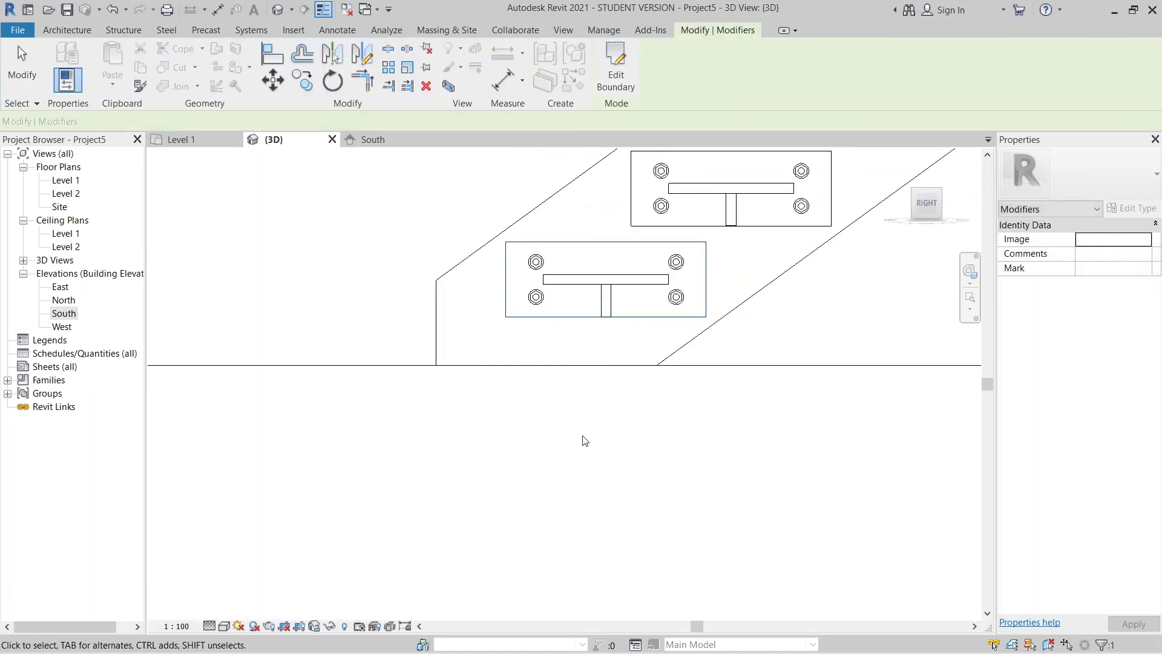
Step: Undo the contour cut on the lowest wall plate and discard its sketch
mouse_move(542, 454)
shift+middle_down()
mouse_move(613, 493)
mouse_move(638, 423)
mouse_move(277, 594)
shift+middle_up()
click(230, 630)
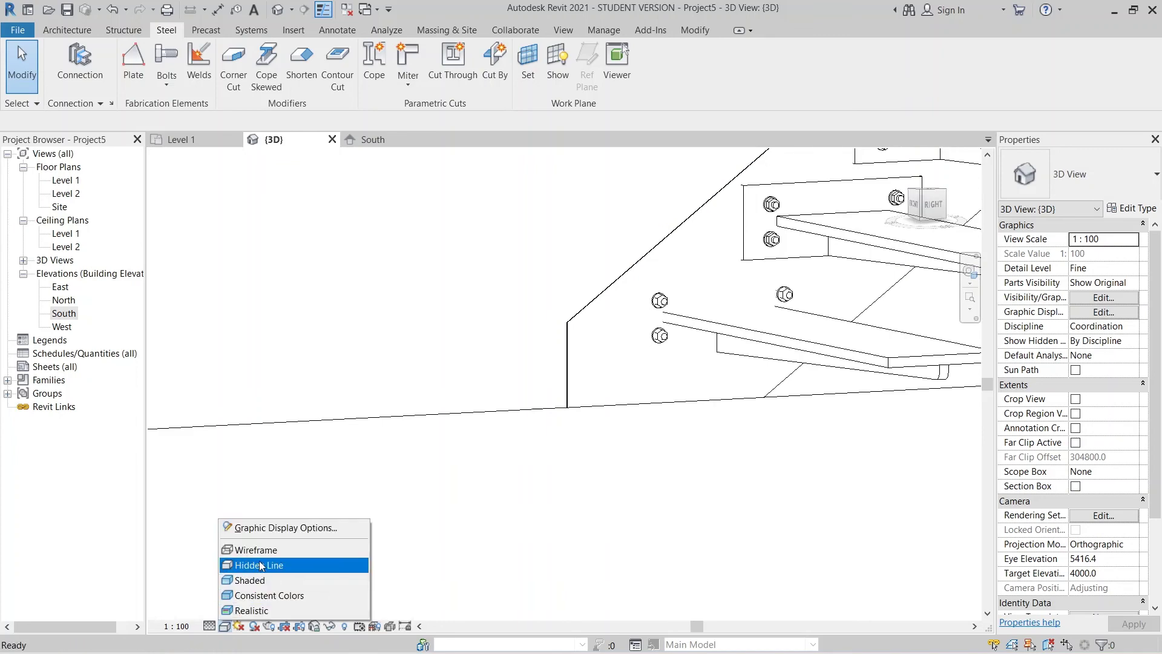
click(263, 549)
key(ctrl+z)
key(ctrl+z)
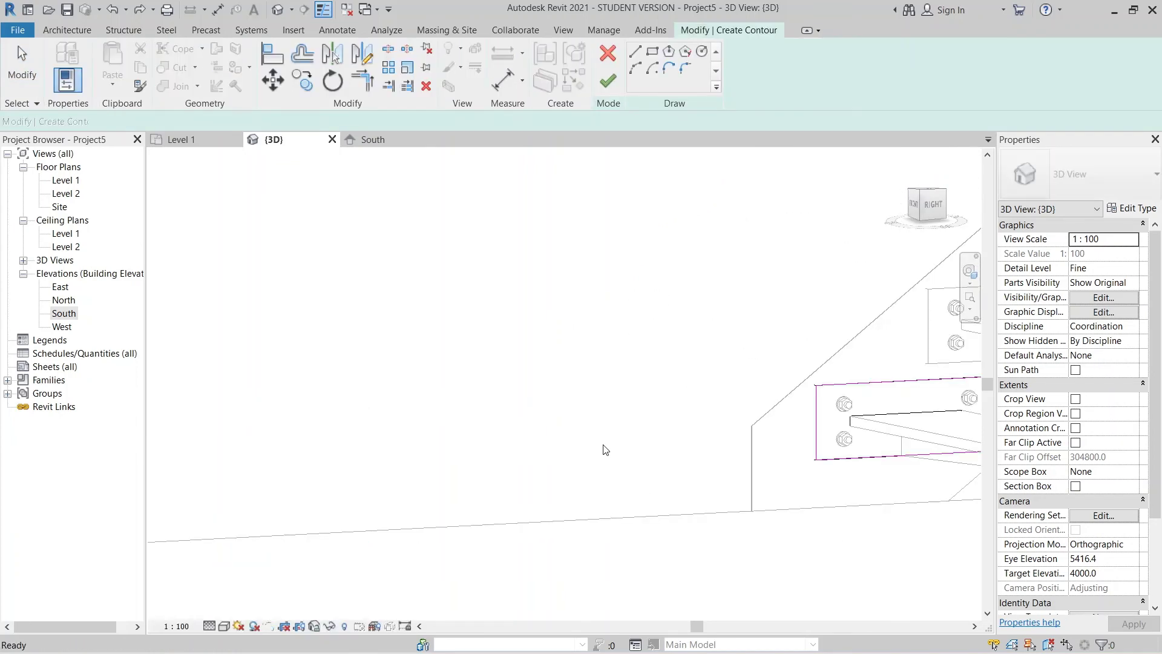
middle_drag(754, 381, 496, 282)
click(607, 53)
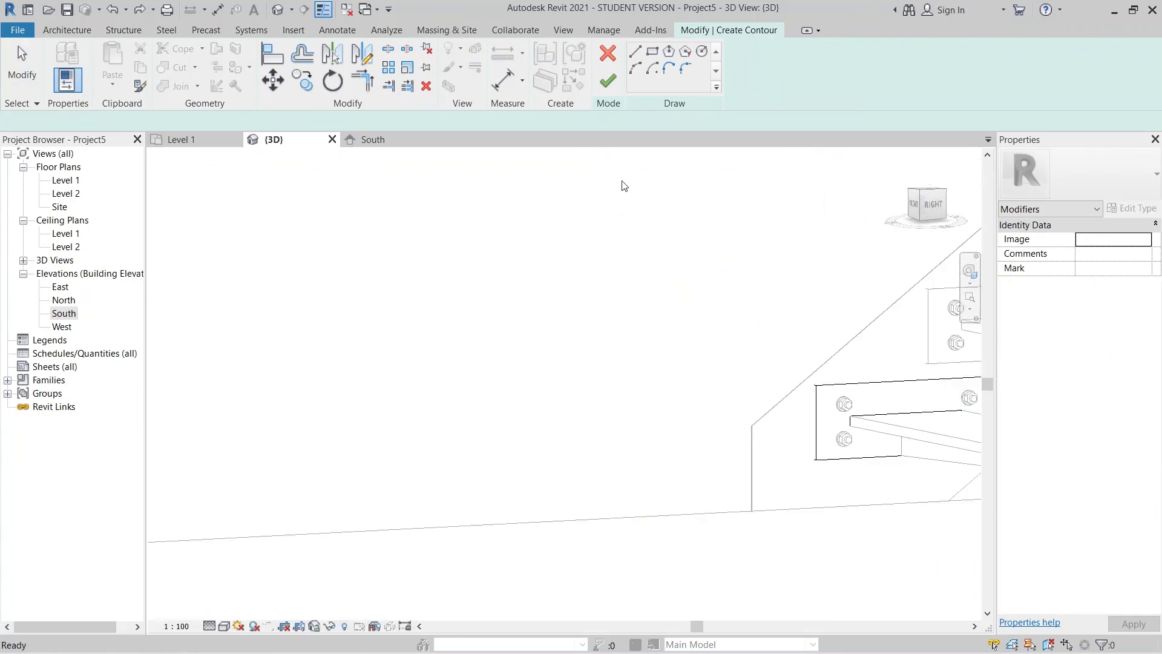
scroll(695, 361, down, 1)
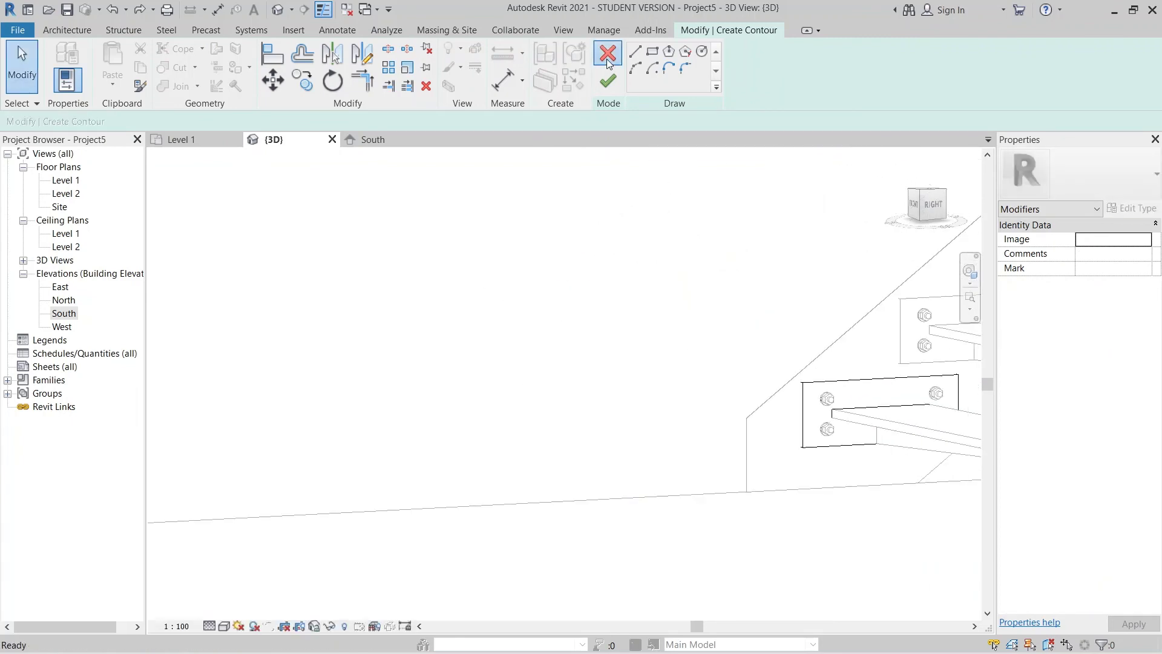
key(Escape)
click(615, 345)
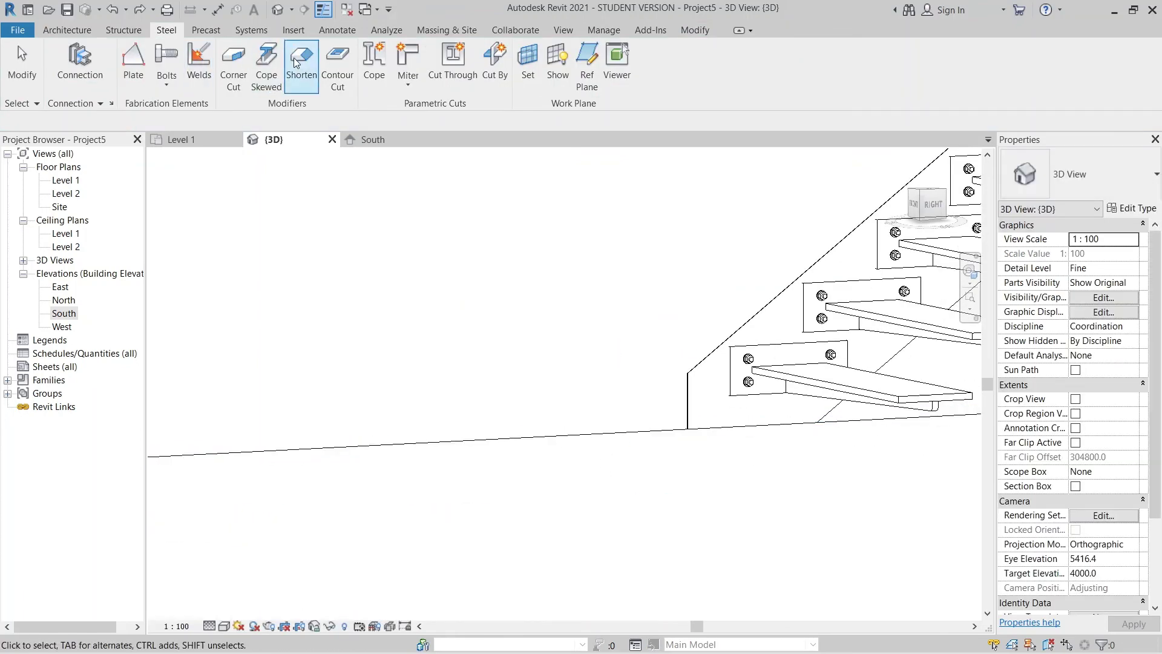
Step: Contour-cut the long sloped steel plate with a 400 by 150 mm rectangle tracing the lowest wall plate's outline
click(337, 66)
scroll(552, 436, down, 3)
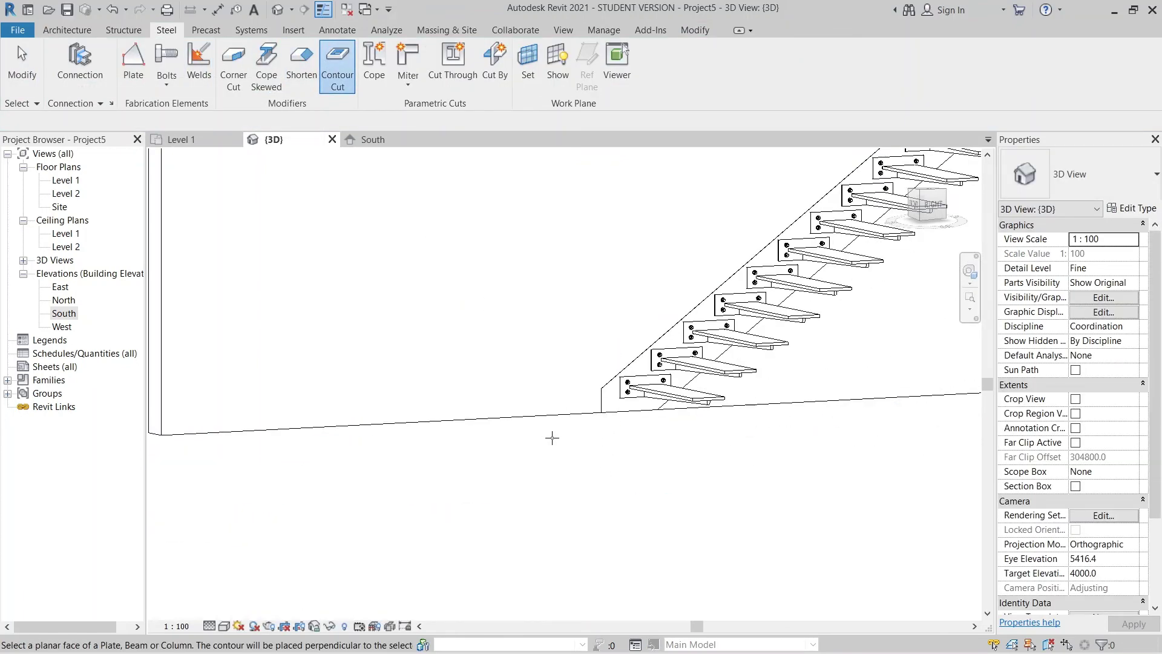
scroll(567, 293, down, 2)
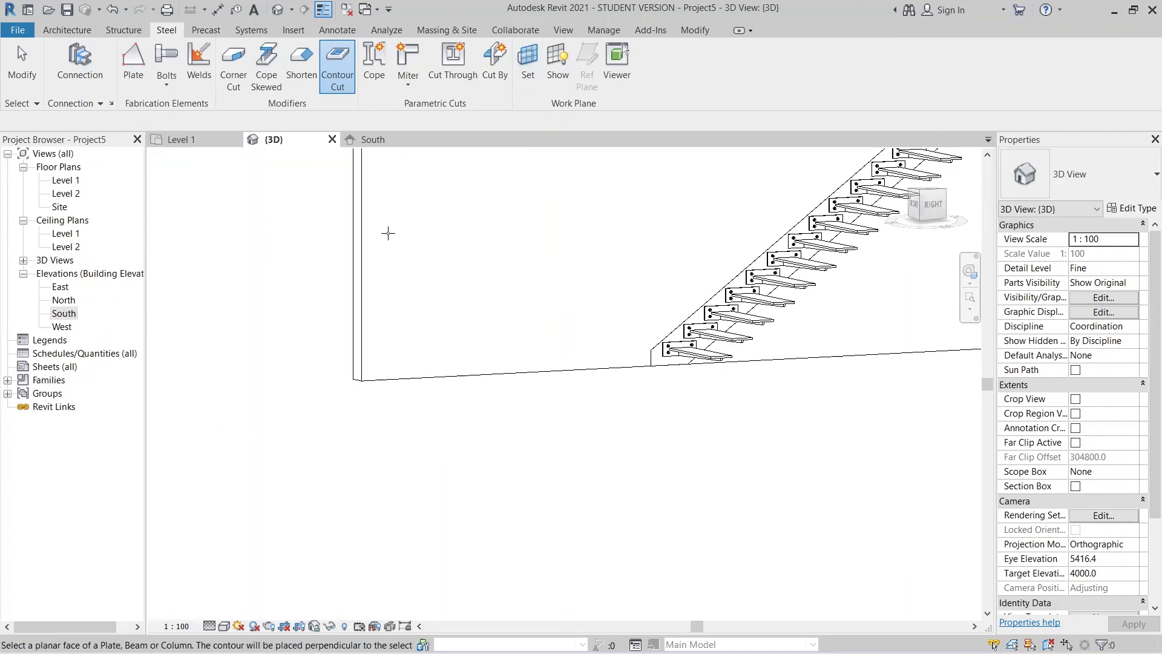
scroll(642, 358, up, 5)
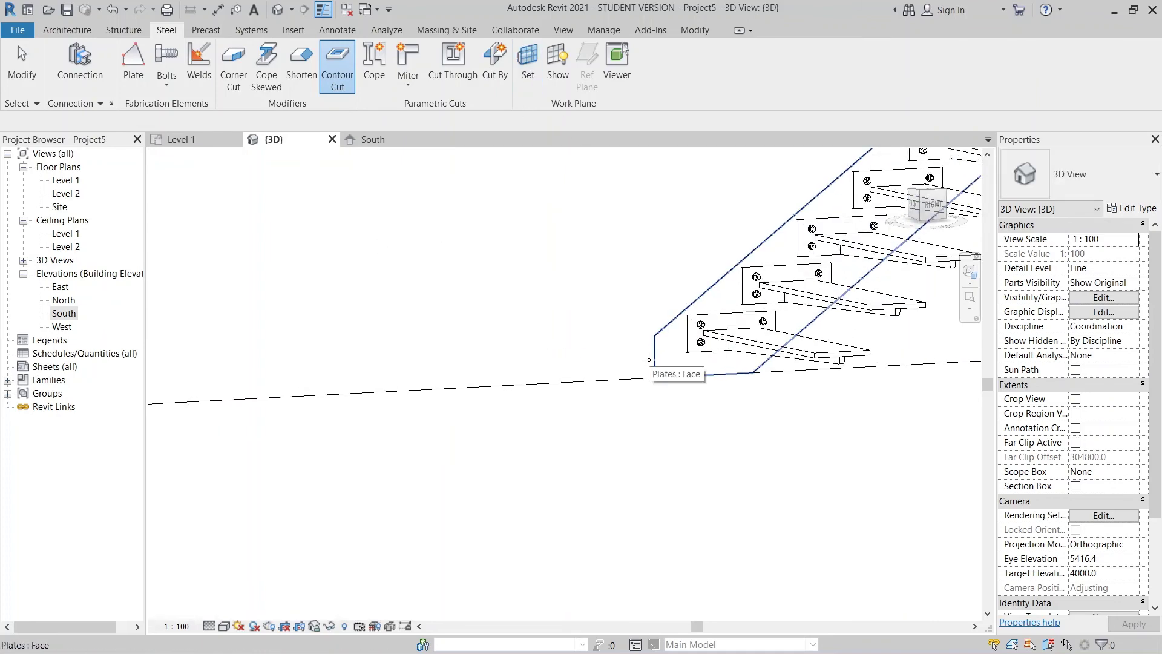
click(654, 355)
scroll(675, 389, down, 3)
click(934, 206)
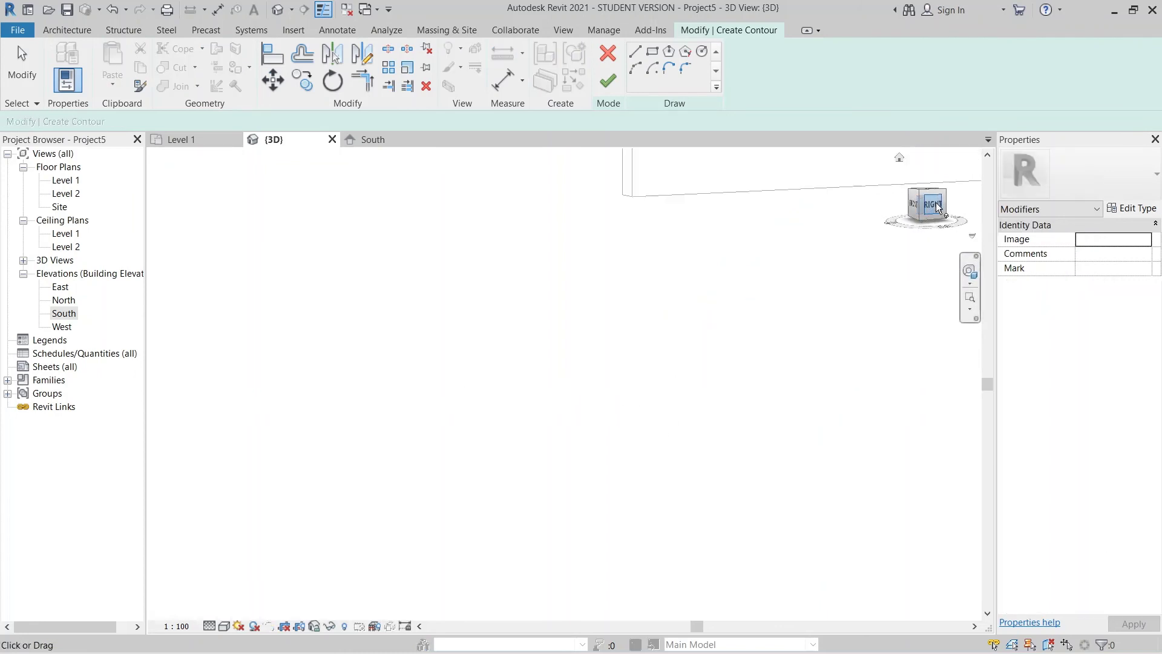
click(652, 54)
scroll(410, 469, up, 6)
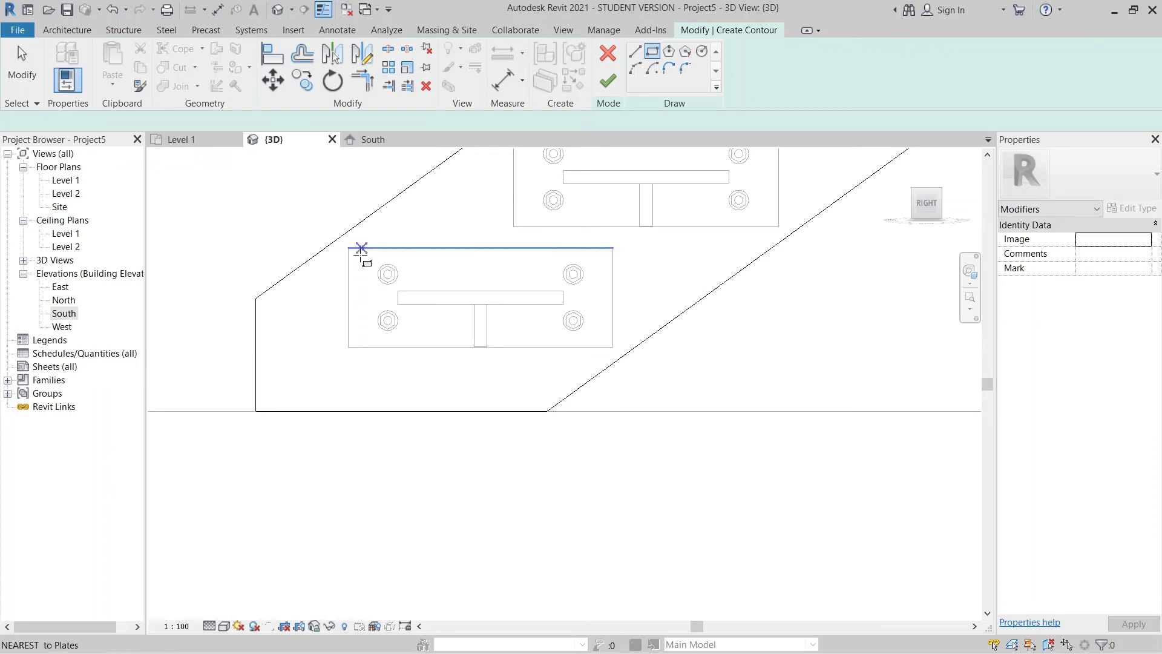
click(348, 247)
click(612, 347)
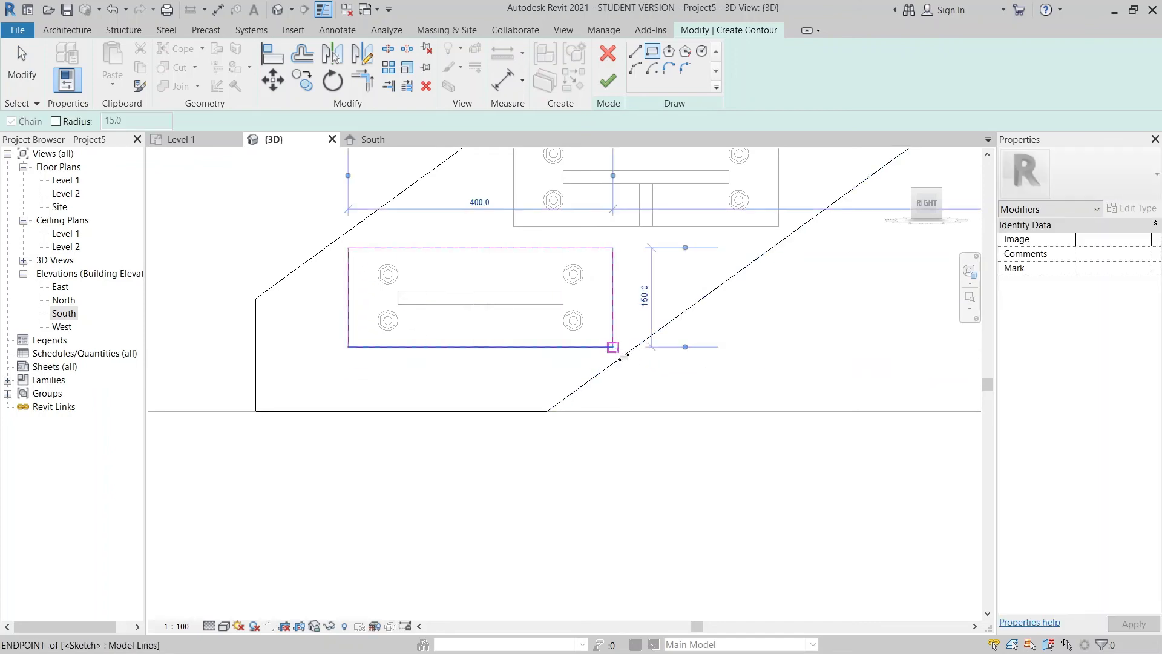
click(608, 79)
click(619, 432)
Step: Examine at an angle the cutout around the lowest wall plate and the sloped plate behind the treads
scroll(601, 384, down, 2)
scroll(537, 460, down, 2)
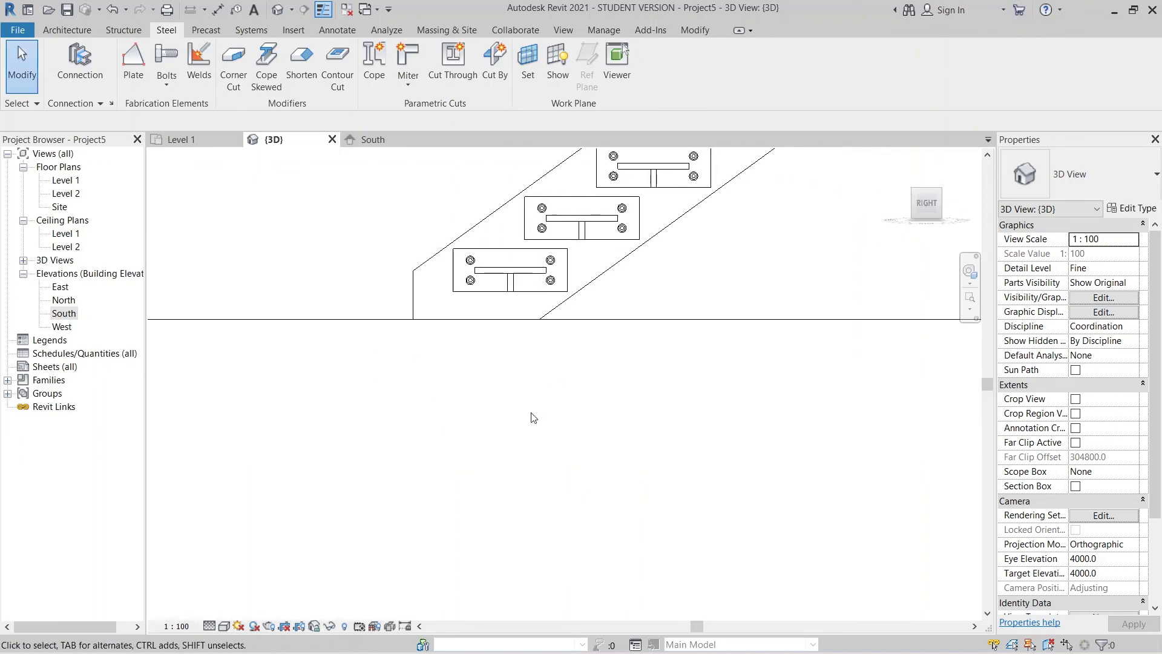
shift+middle_drag(538, 411, 615, 488)
scroll(617, 484, up, 5)
middle_drag(653, 455, 547, 384)
scroll(474, 470, down, 1)
middle_drag(475, 469, 394, 502)
scroll(394, 501, down, 2)
scroll(618, 435, down, 6)
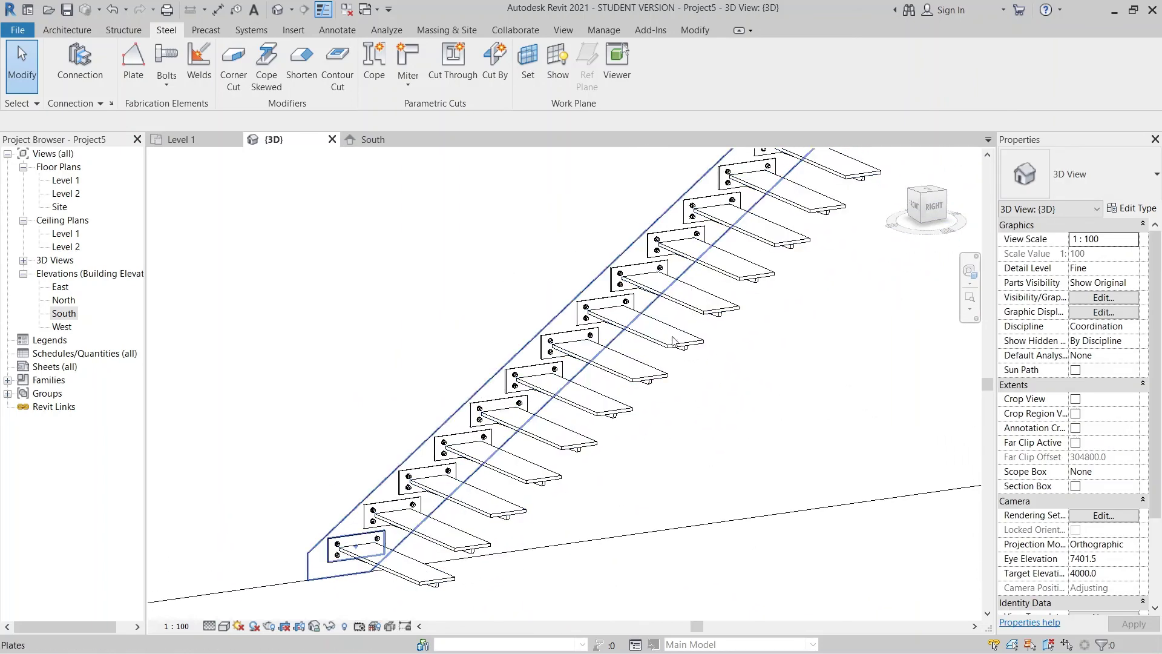
scroll(690, 369, down, 4)
Step: Switch the 3D view of the wall and stair to the Realistic visual style
shift+middle_drag(708, 402, 339, 581)
click(228, 627)
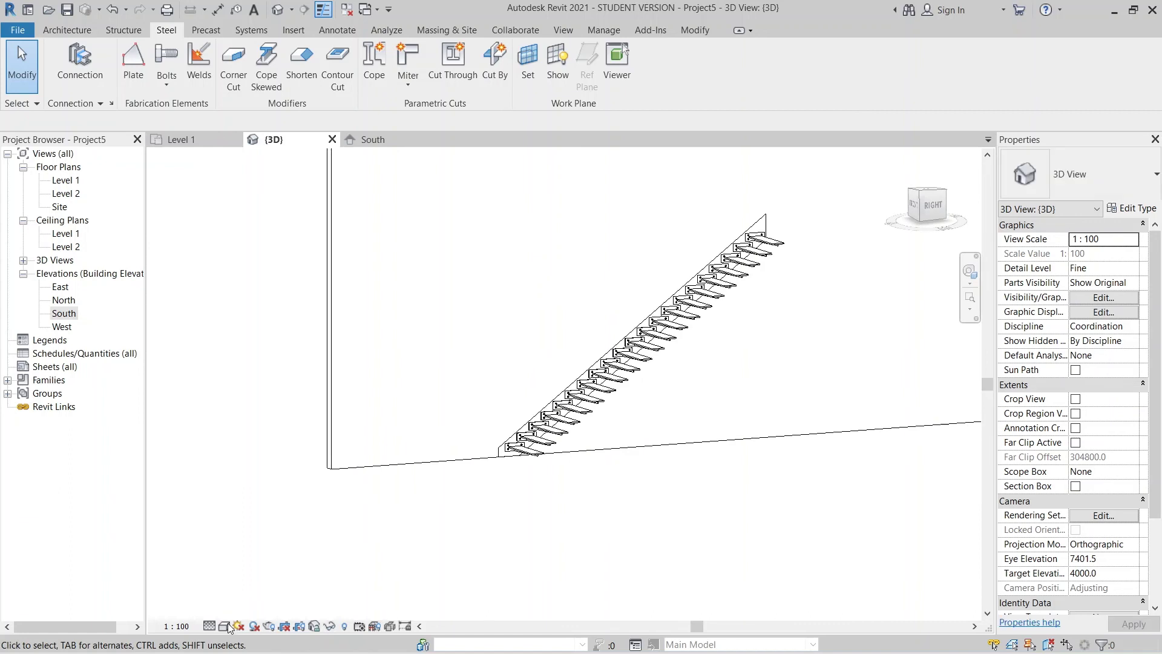
click(233, 612)
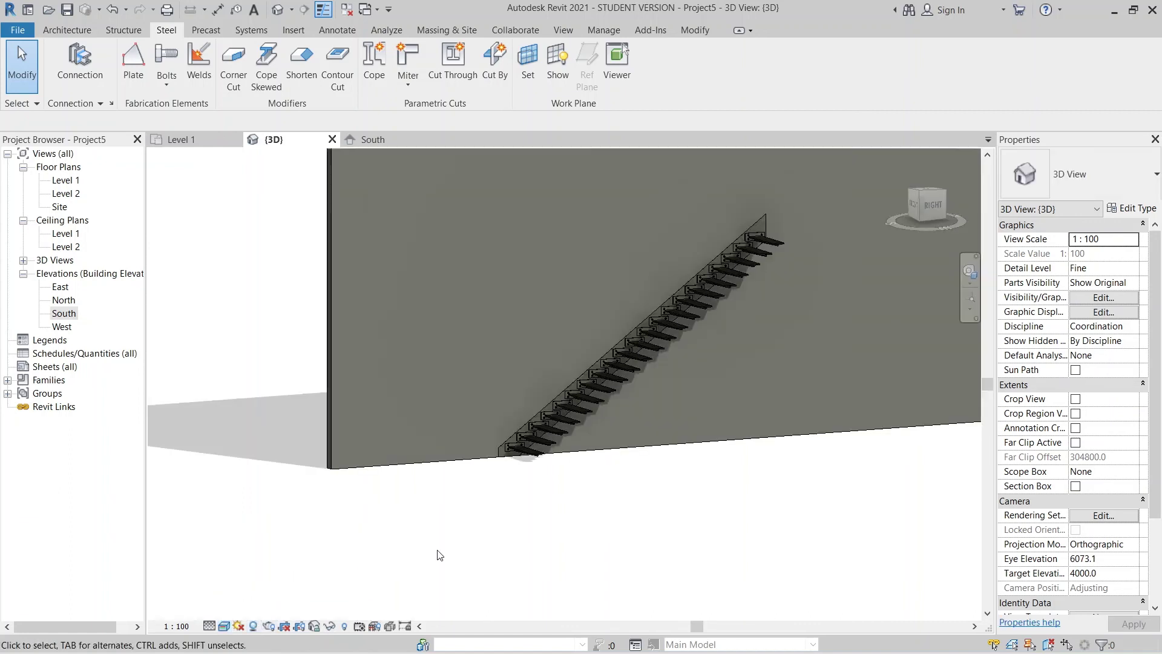
Step: Assign Gypsum Wall Board as the material of the structure layer in the Generic - 200mm wall type
scroll(541, 478, up, 5)
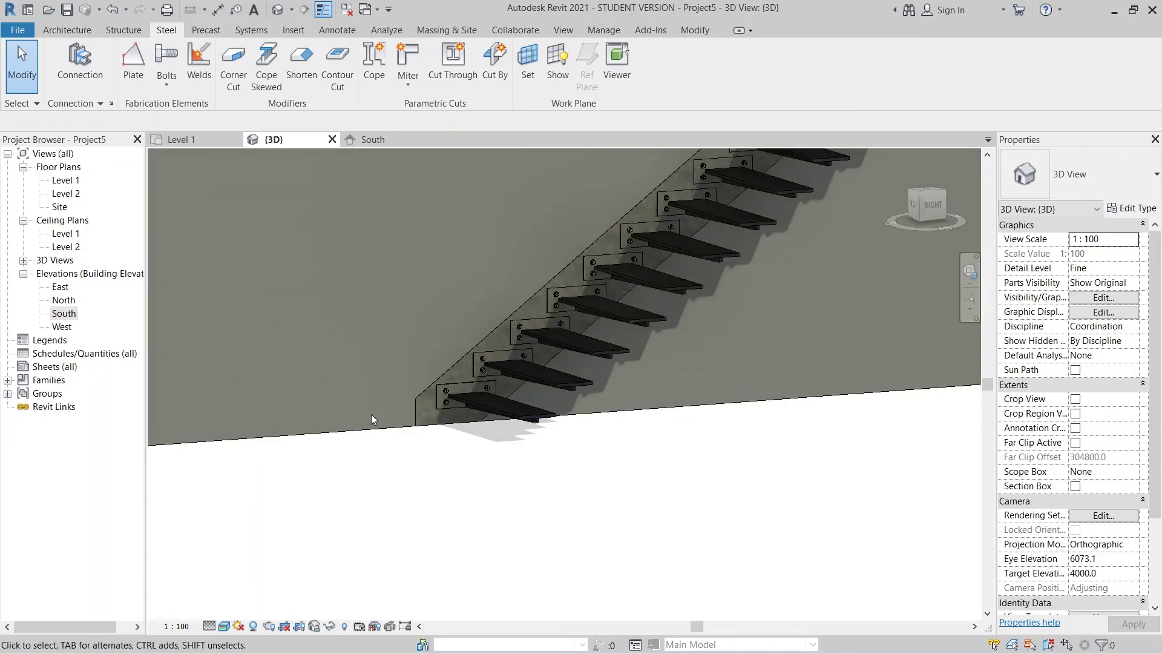
click(364, 435)
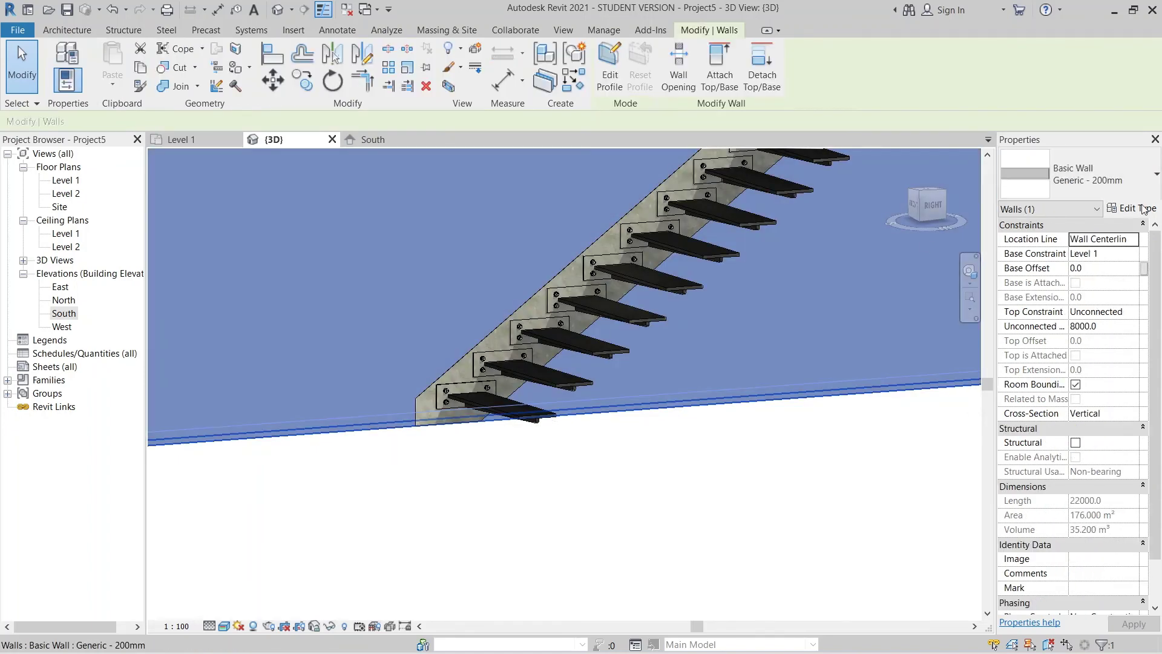
click(1130, 208)
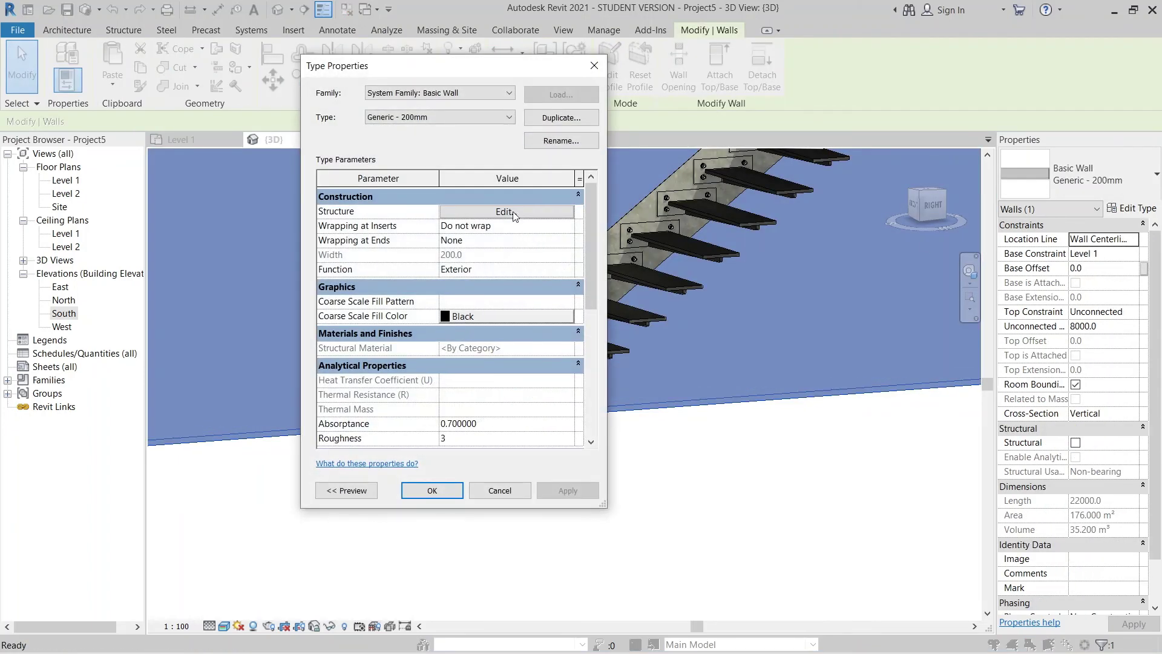
click(512, 212)
click(444, 222)
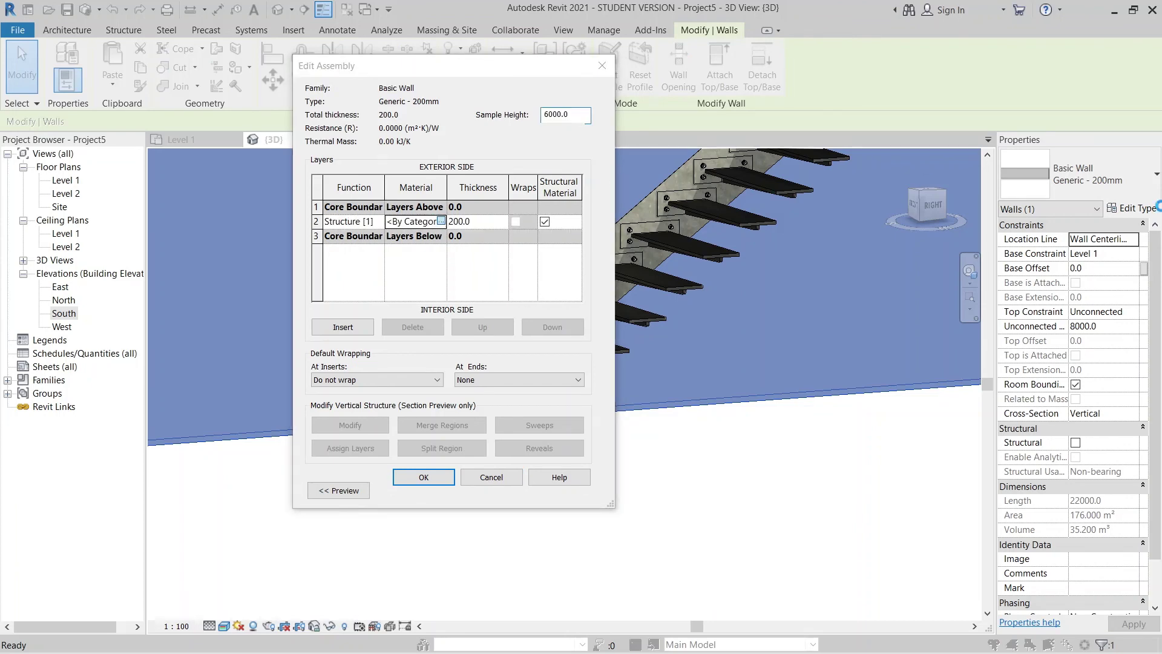
click(442, 221)
scroll(488, 320, up, 1)
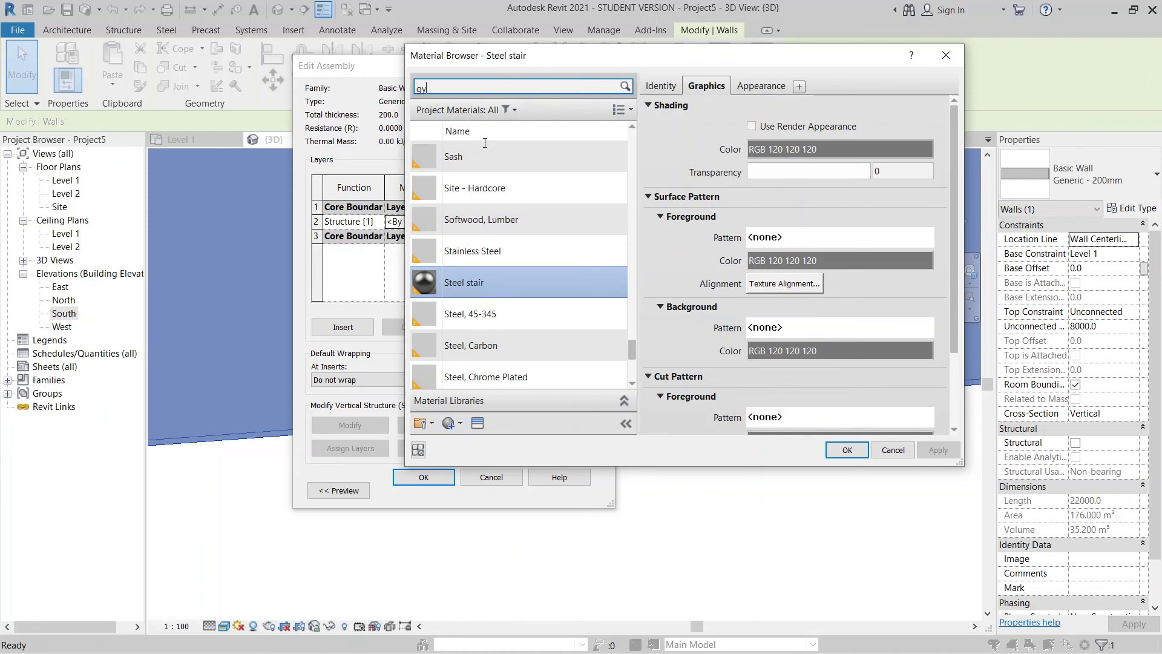
double_click(481, 173)
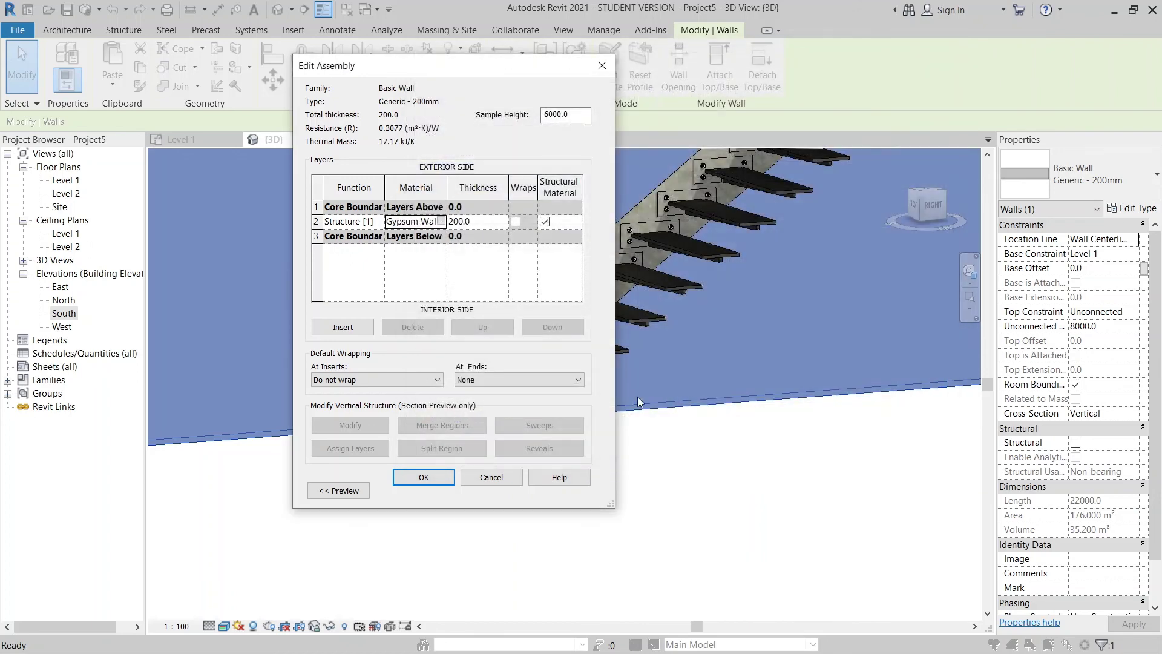
click(419, 477)
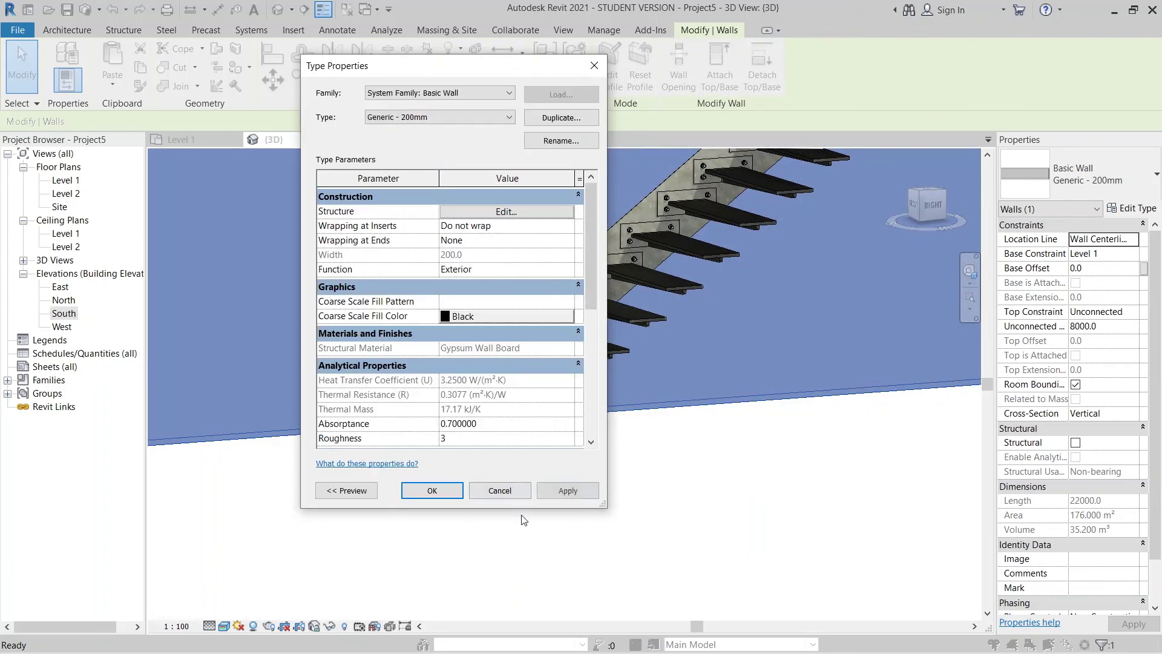
click(431, 491)
Step: Examine the rendered floating stair, its sloped backing plate and the wall finish from several angles and distances
shift+middle_drag(568, 503, 508, 525)
scroll(659, 423, up, 4)
middle_drag(659, 423, 811, 484)
shift+middle_drag(811, 484, 665, 506)
click(750, 478)
scroll(750, 477, down, 2)
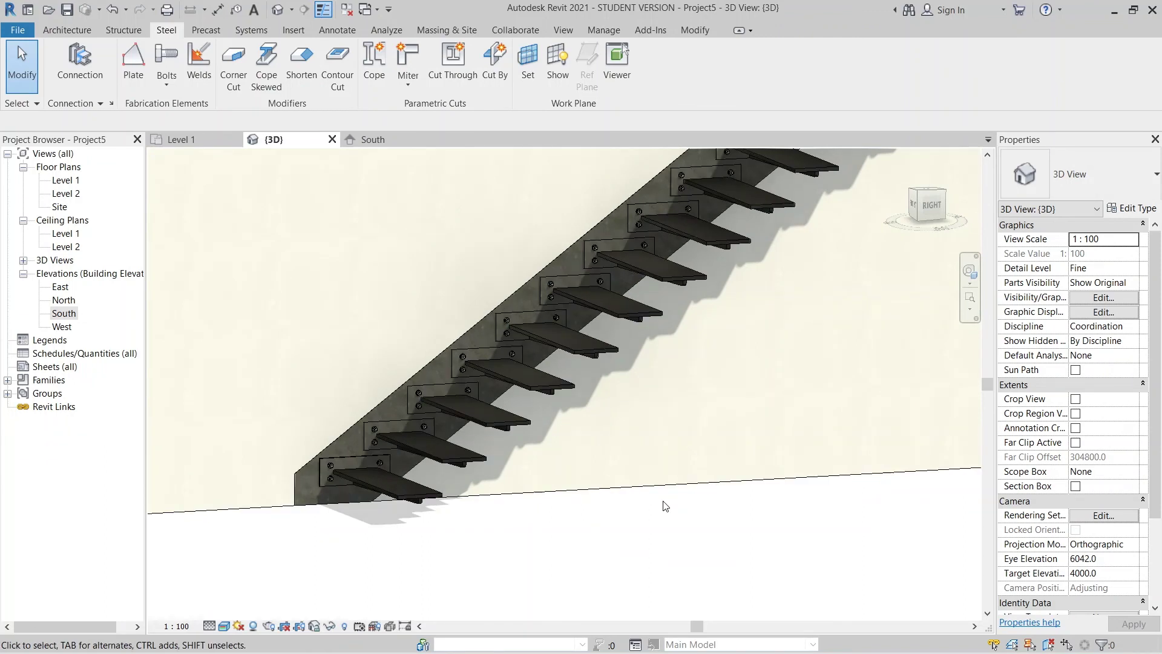
shift+middle_drag(689, 566, 755, 429)
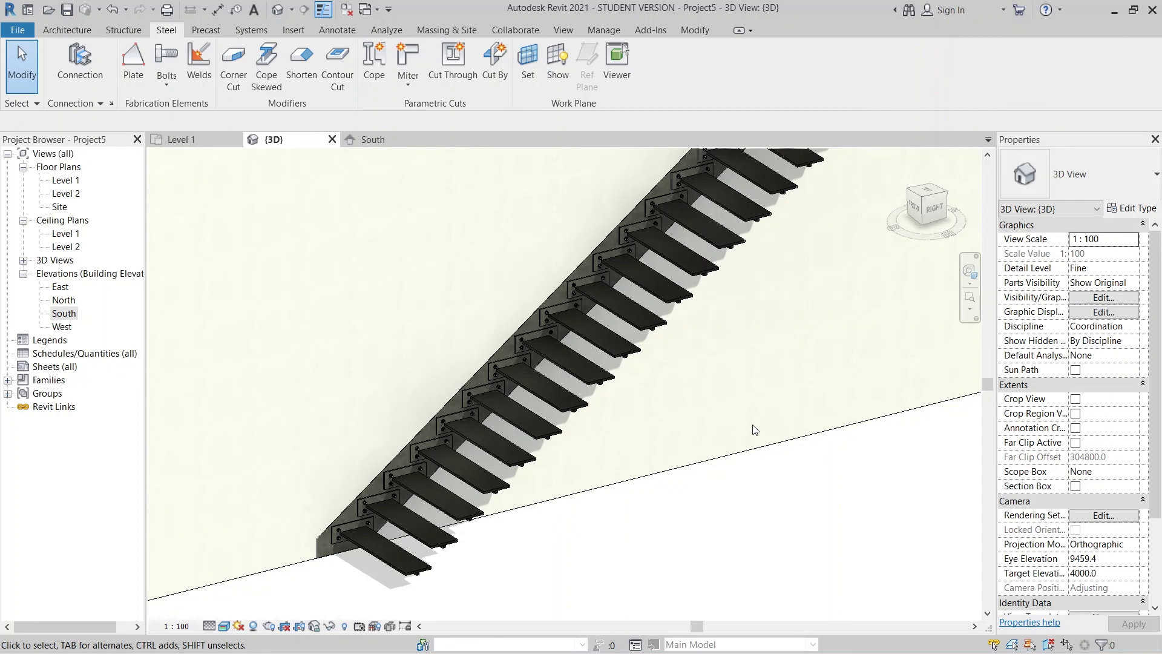
scroll(752, 424, down, 2)
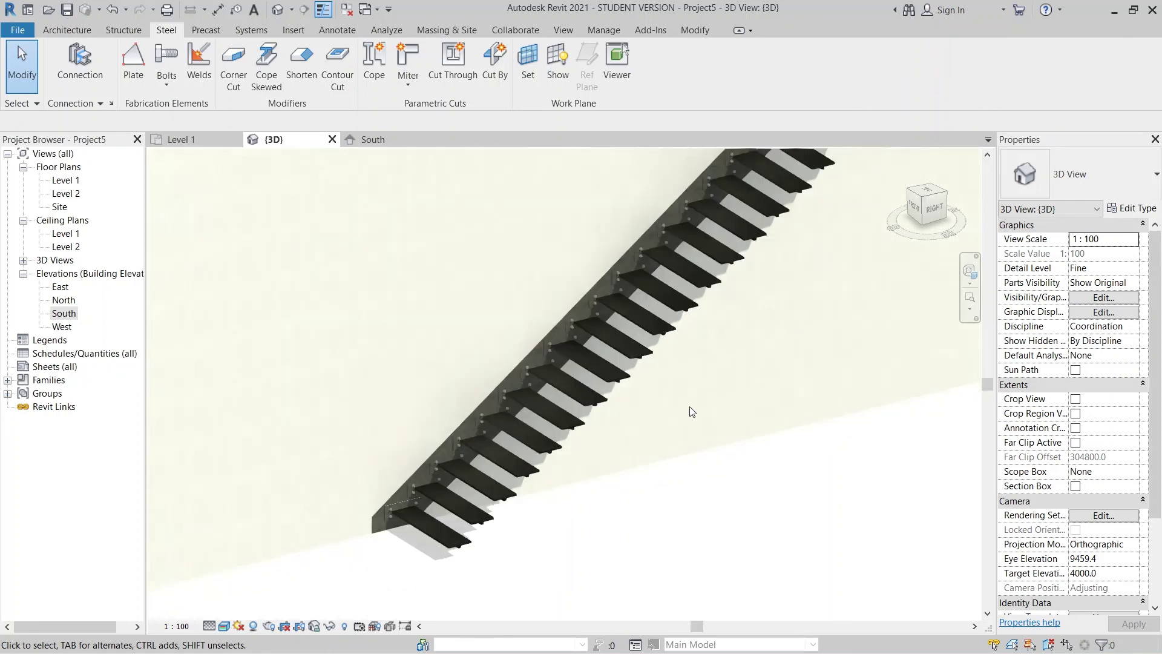
scroll(671, 464, down, 2)
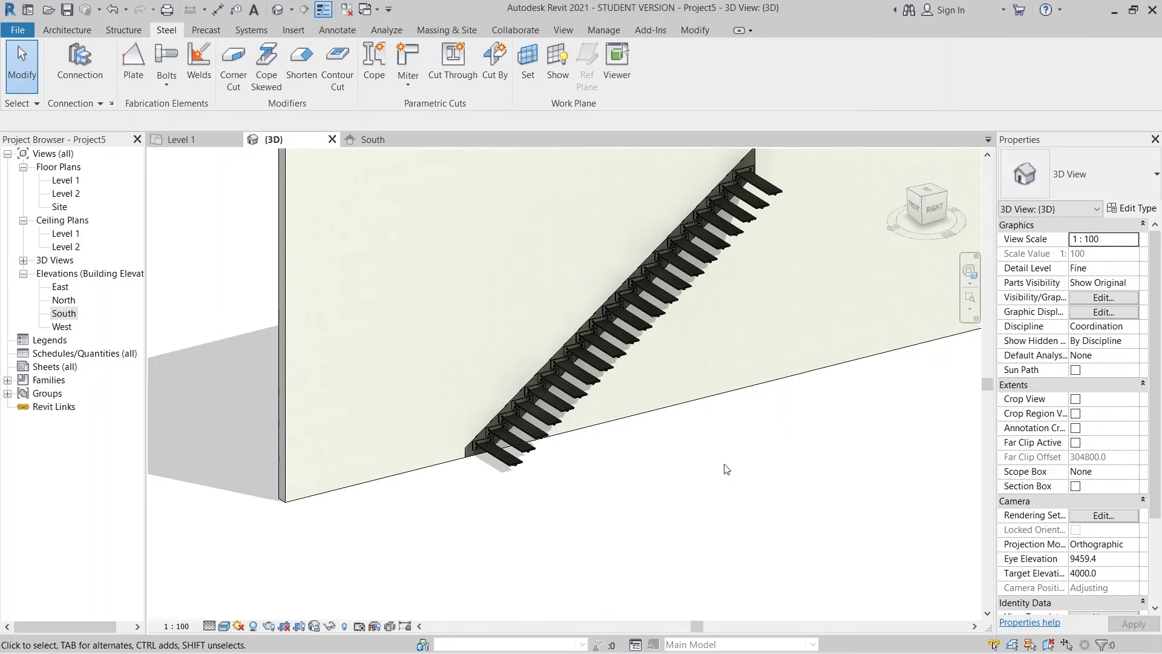
shift+middle_drag(750, 551, 705, 462)
scroll(587, 427, up, 6)
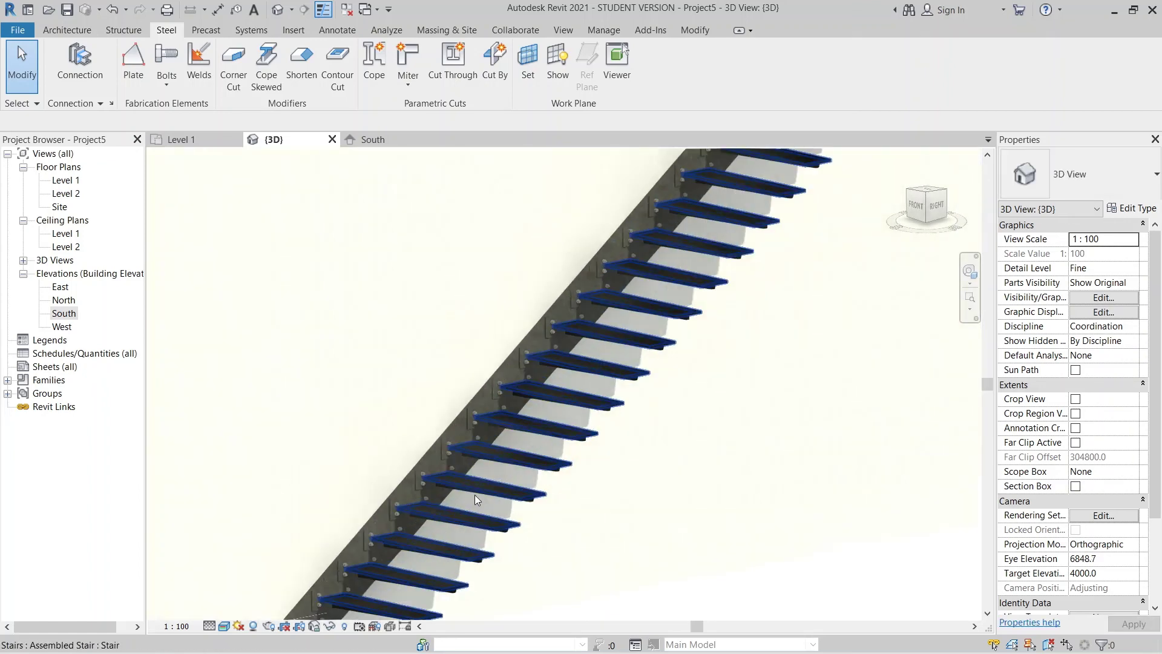
shift+middle_drag(587, 427, 633, 508)
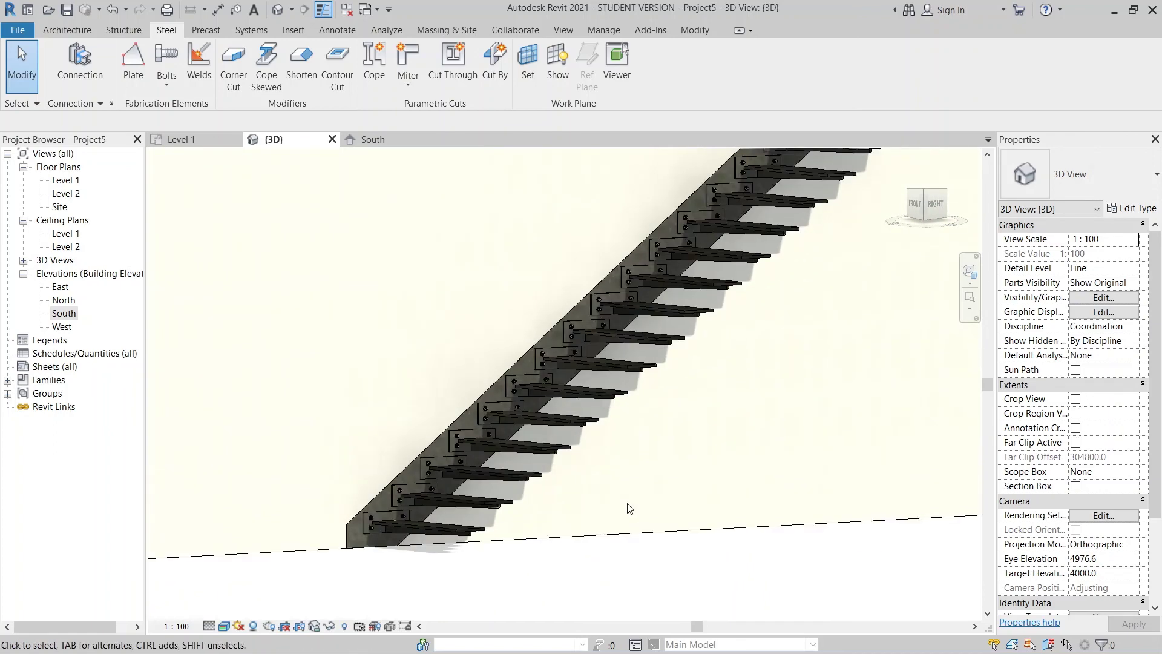